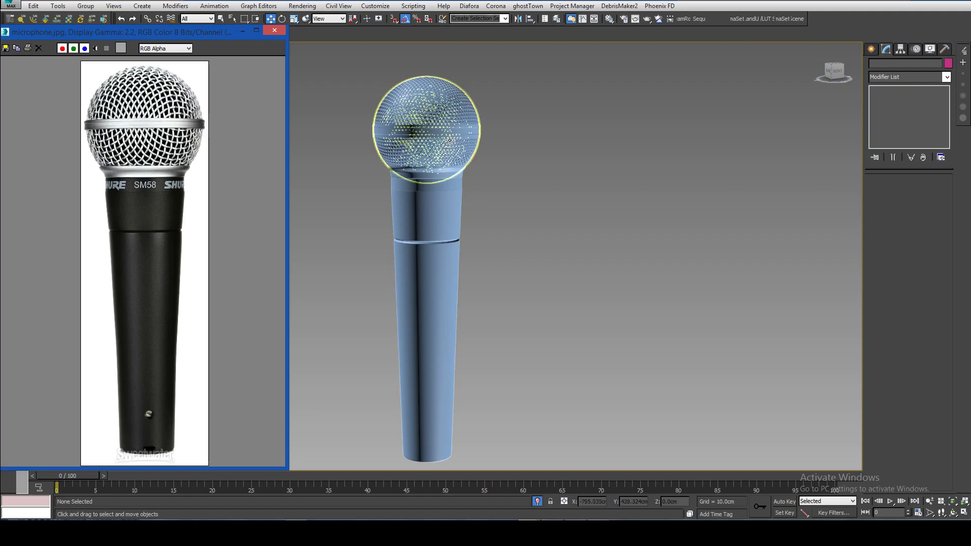
Examine the finished microphone model, including its grille, collar band and tapered body
scroll(407, 132, up, 8)
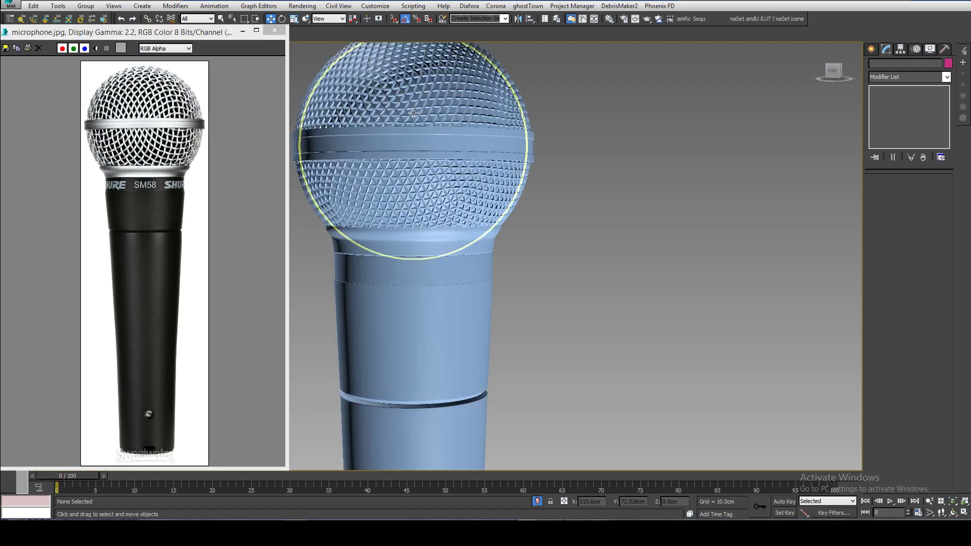
mouse_move(664, 123)
alt+middle_down()
mouse_move(693, 183)
mouse_move(591, 147)
mouse_move(604, 161)
mouse_move(586, 118)
alt+middle_up()
scroll(591, 176, up, 6)
scroll(603, 161, down, 8)
middle_drag(596, 204, 592, 165)
mouse_move(591, 255)
alt+middle_down()
mouse_move(591, 212)
mouse_move(590, 261)
alt+middle_up()
scroll(590, 261, down, 6)
middle_drag(573, 186, 541, 240)
alt+middle_drag(541, 240, 520, 186)
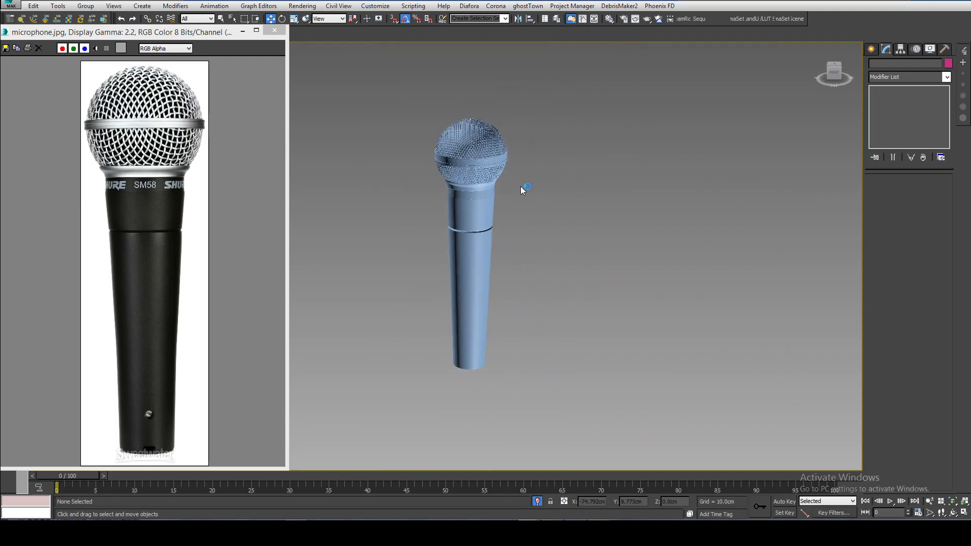
Select all five microphone parts and move them aside along the Y axis, out of the working area
drag(322, 455, 541, 179)
drag(395, 406, 396, 405)
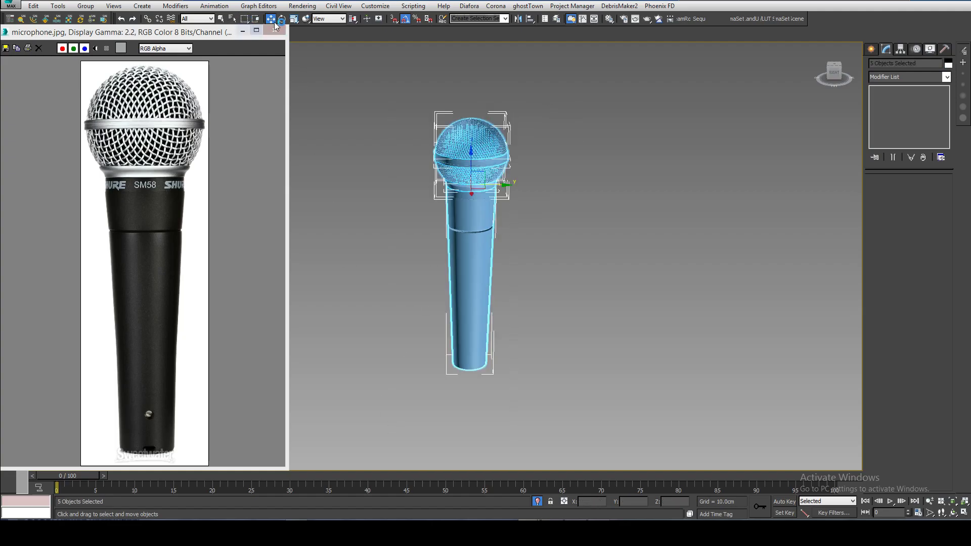
drag(497, 184, 263, 186)
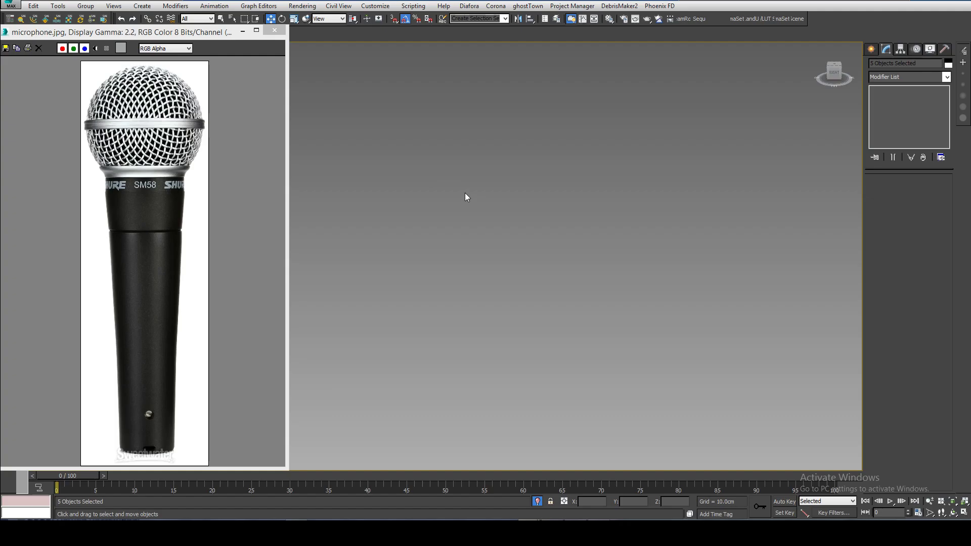
Create a cylinder centred on the grid origin in the top view, with a radius of about 2.6 cm
key(t)
scroll(434, 259, down, 1)
key(g)
middle_drag(483, 258, 522, 245)
scroll(523, 245, down, 3)
drag(512, 251, 398, 219)
scroll(505, 235, up, 2)
scroll(505, 231, up, 6)
scroll(530, 234, down, 2)
click(870, 49)
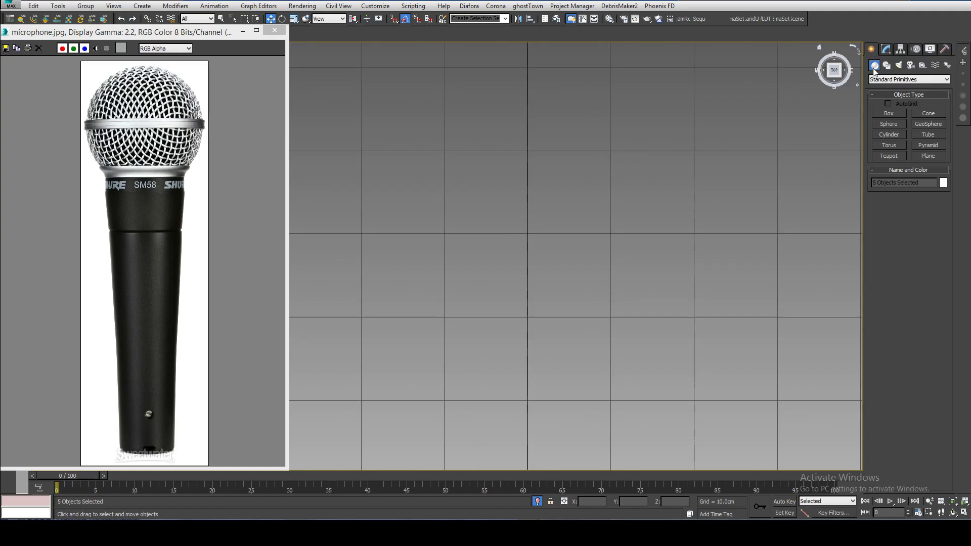
click(888, 134)
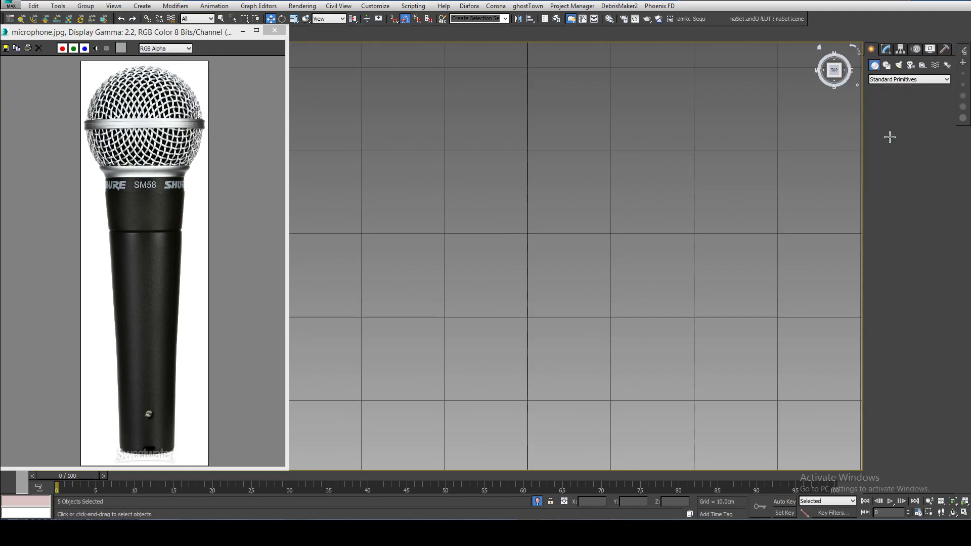
drag(528, 232, 550, 233)
click(519, 150)
click(517, 122)
key(w)
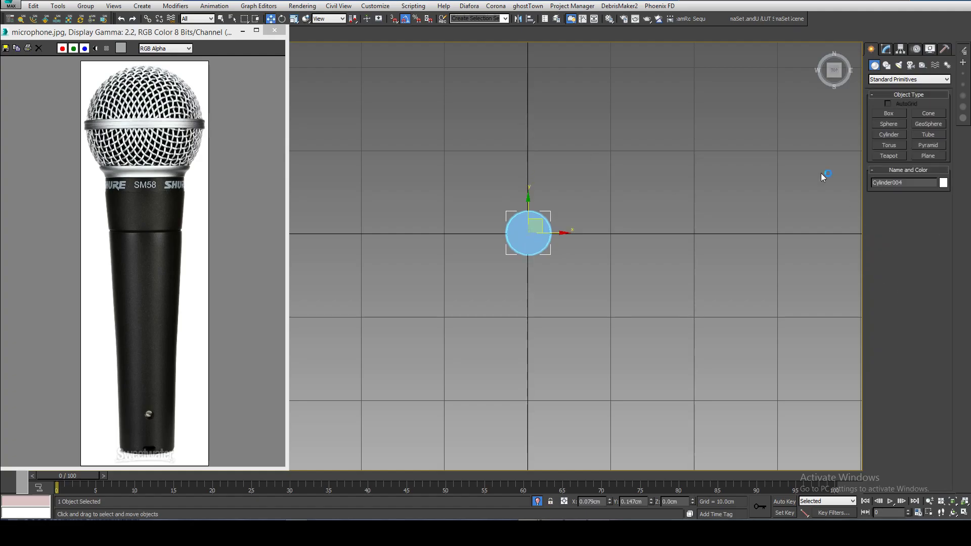
Set the cylinder's height to 15 cm and radius to 2 cm, and frame it in the front view
click(886, 49)
drag(944, 204, 945, 216)
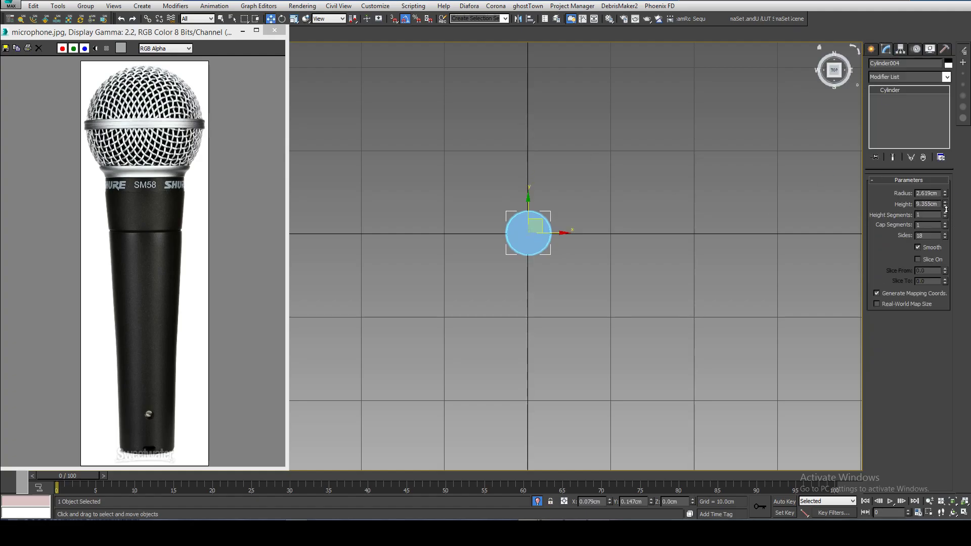
double_click(927, 203)
text(15)
key(shift+Tab)
text(2)
key(Return)
mouse_move(695, 205)
middle_down()
mouse_move(672, 217)
mouse_move(708, 216)
middle_up()
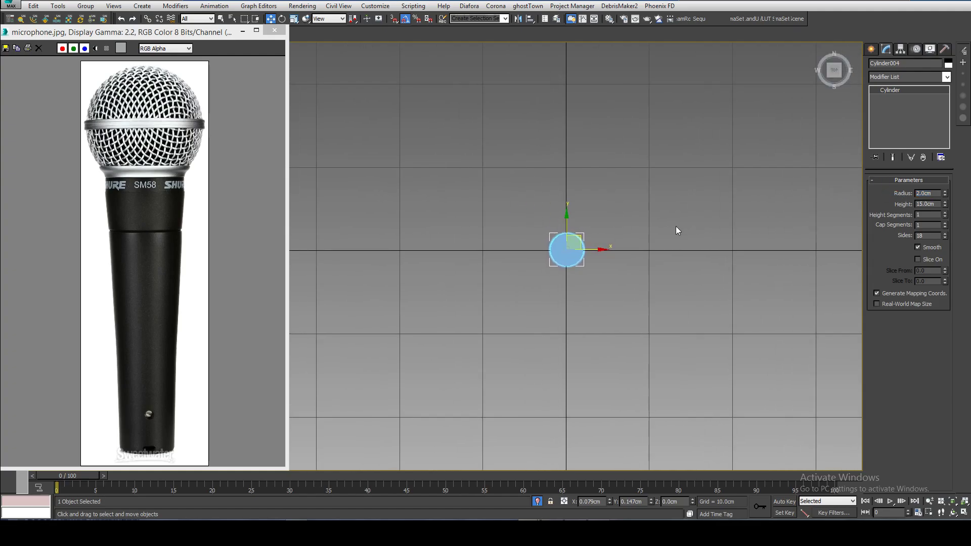
middle_drag(615, 224, 538, 231)
key(f)
key(z)
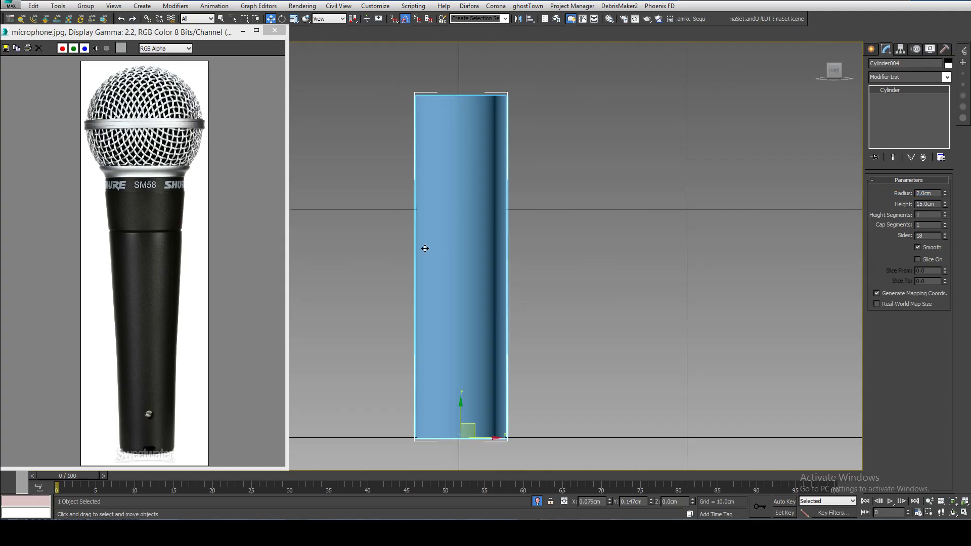
scroll(437, 244, down, 3)
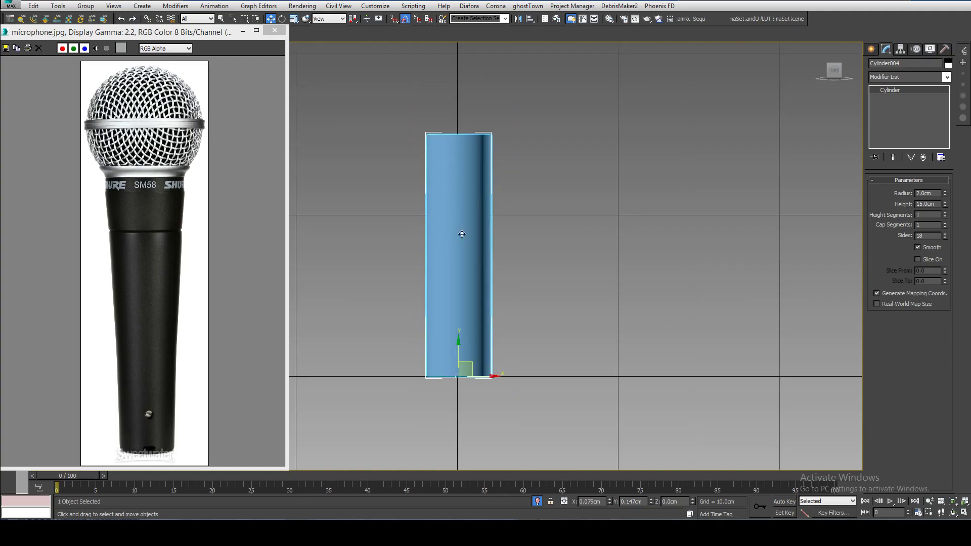
Move the microphone reference image down to uncover the viewport label, and re-enable the disabled front viewport
drag(216, 32, 203, 72)
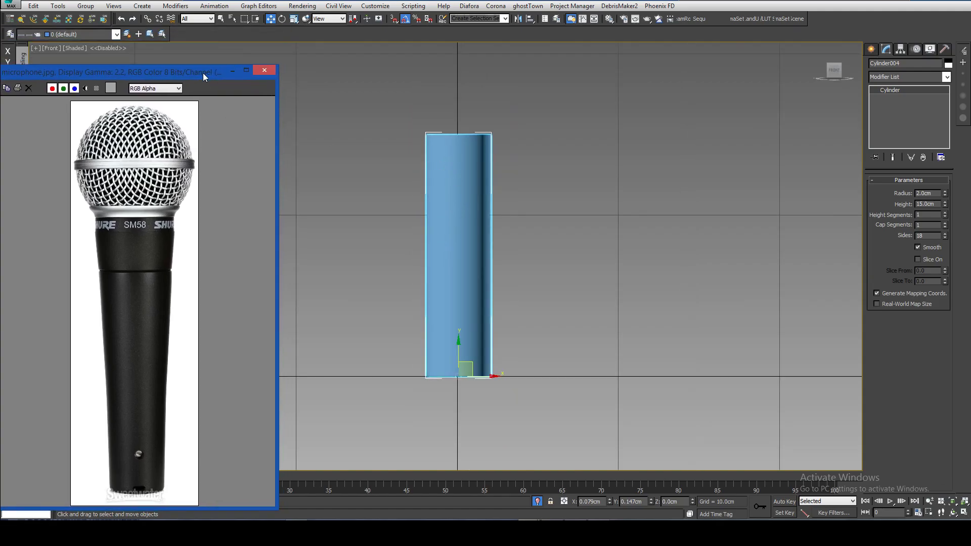
click(45, 48)
click(129, 128)
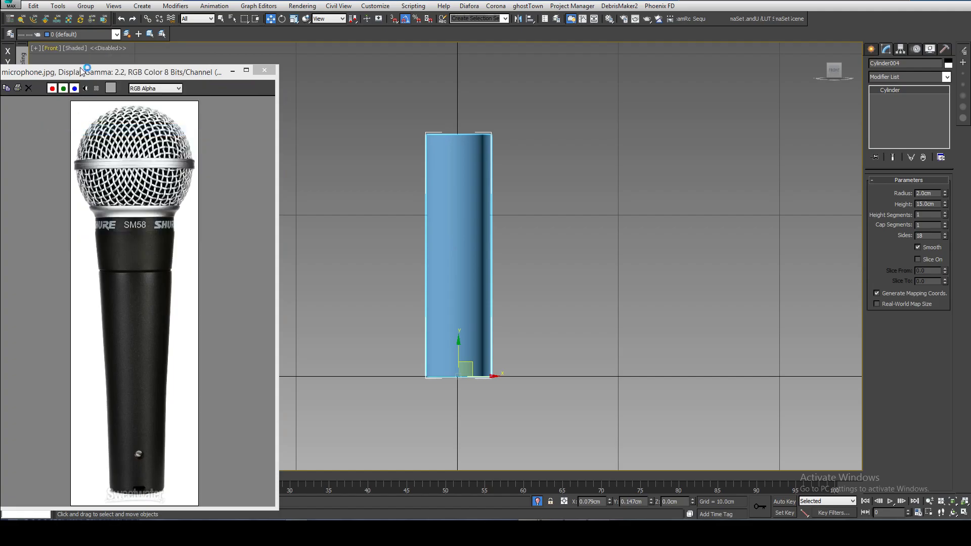
right_click(101, 89)
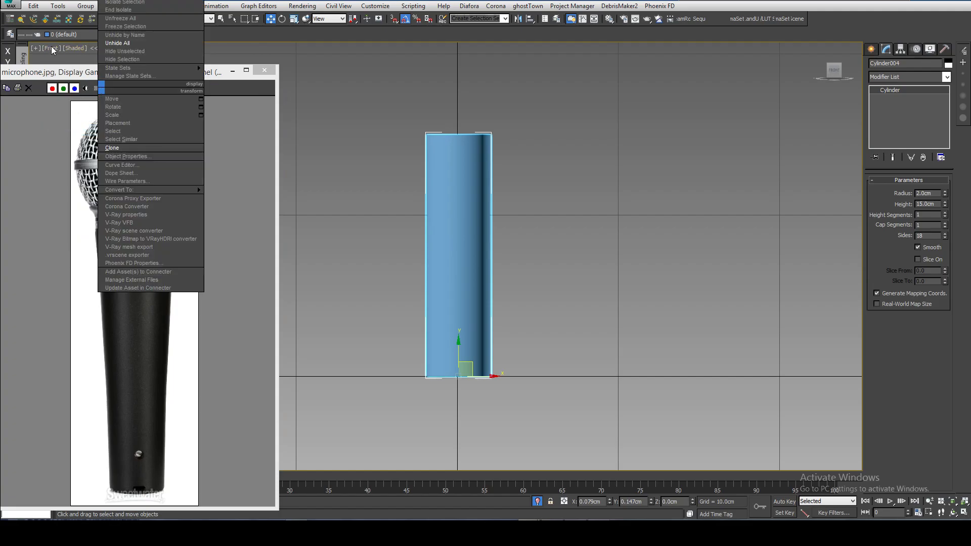
click(51, 47)
click(54, 47)
click(39, 50)
click(38, 48)
click(120, 82)
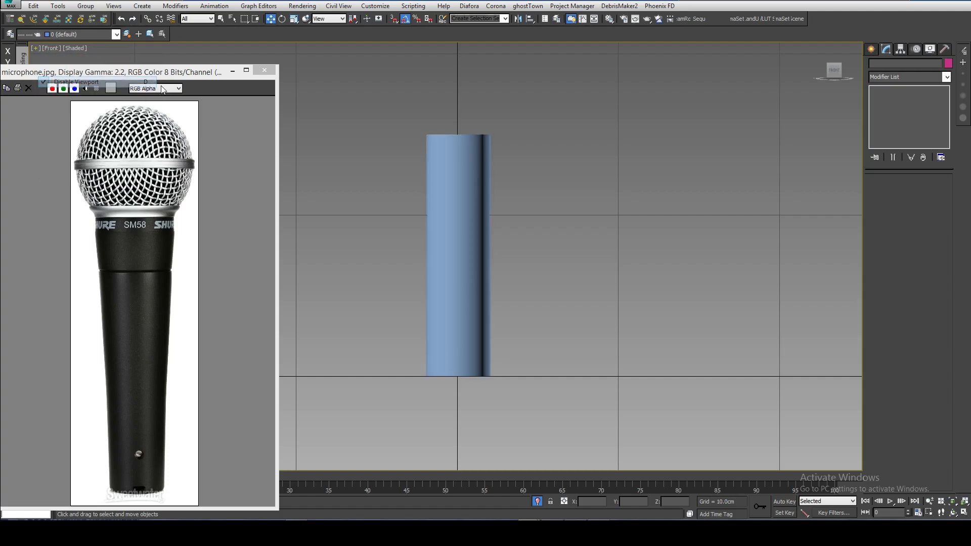
Select the cylinder and add an Edit Poly modifier to it
click(466, 150)
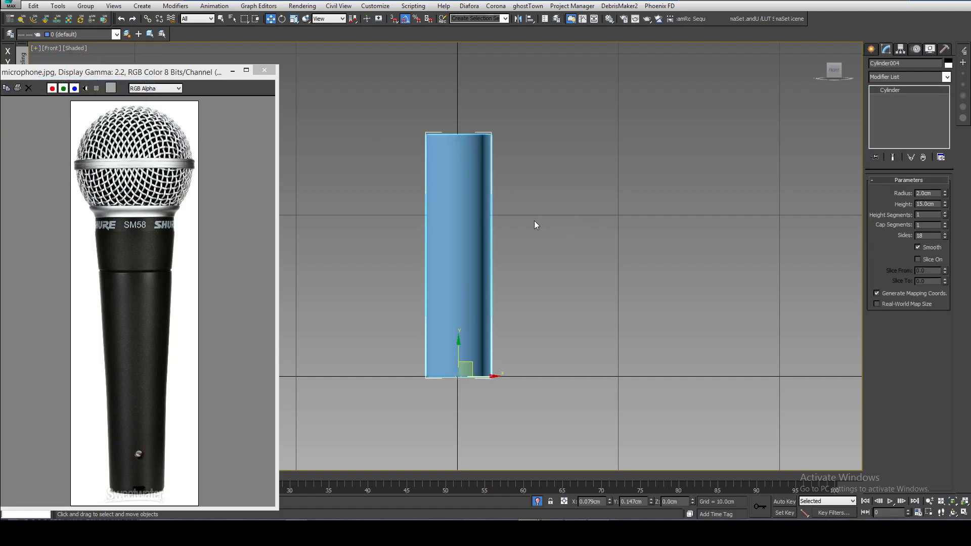
middle_drag(529, 297, 526, 329)
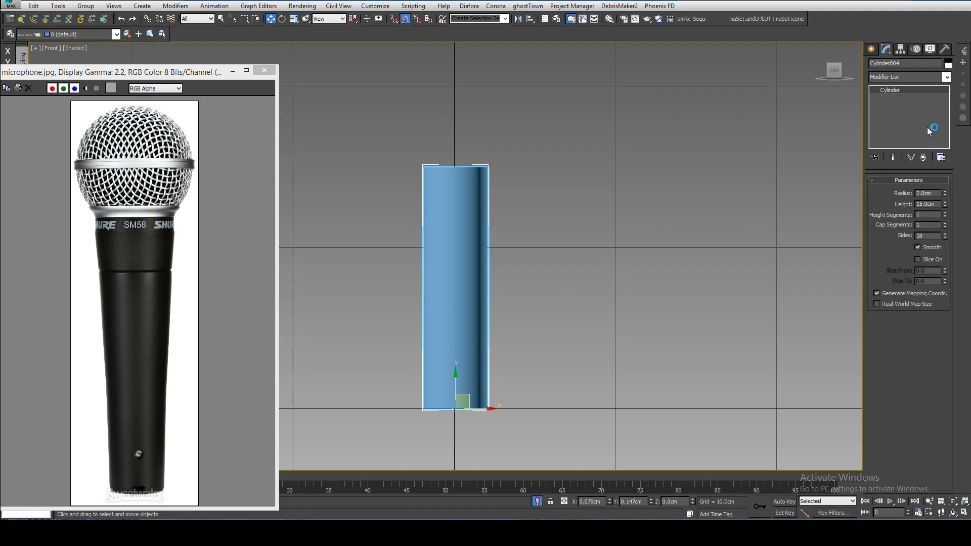
click(895, 79)
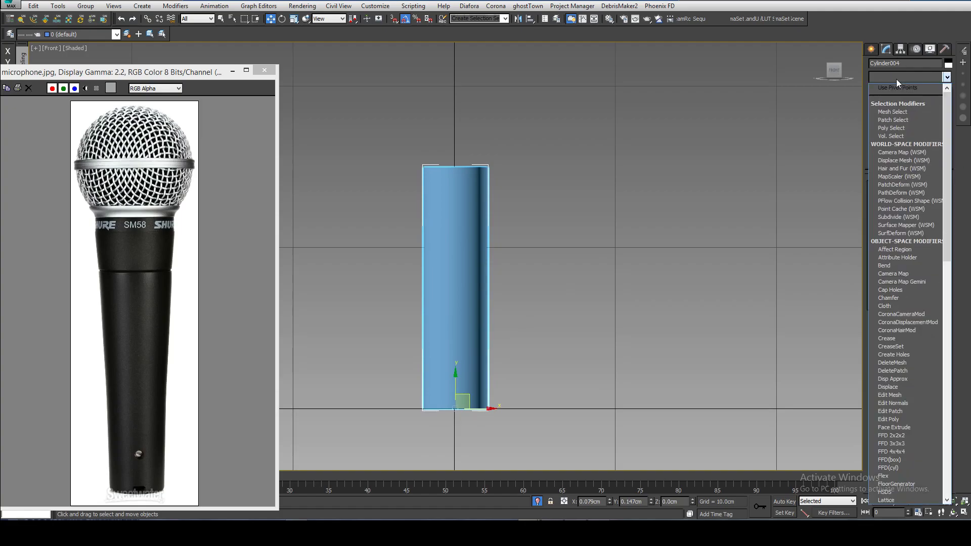
click(896, 79)
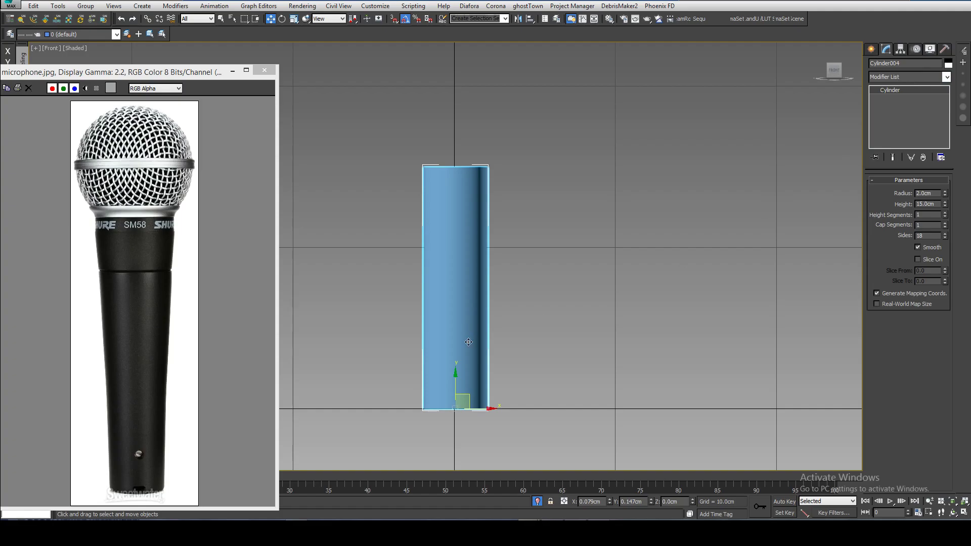
click(925, 78)
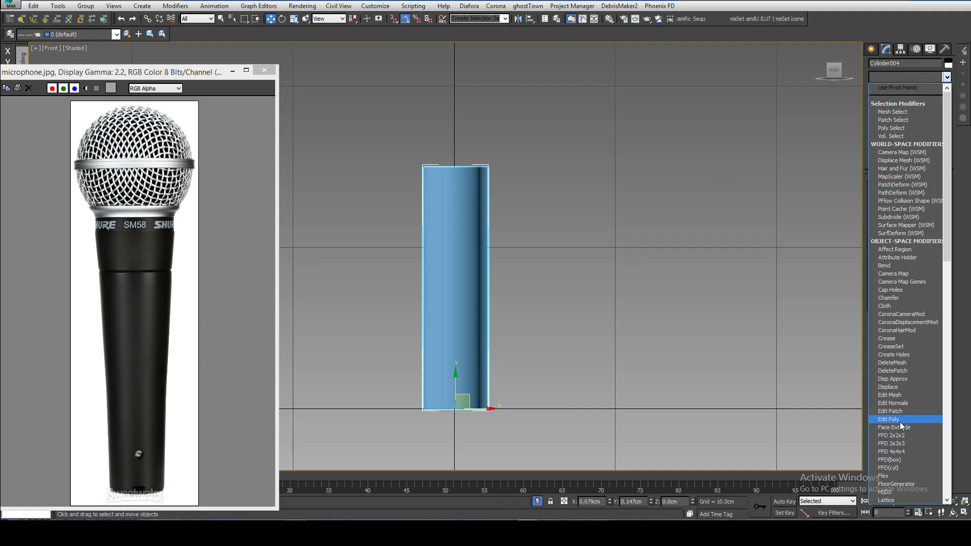
click(900, 421)
Show the edged faces and reduce the base cylinder's number of sides to 12
click(893, 98)
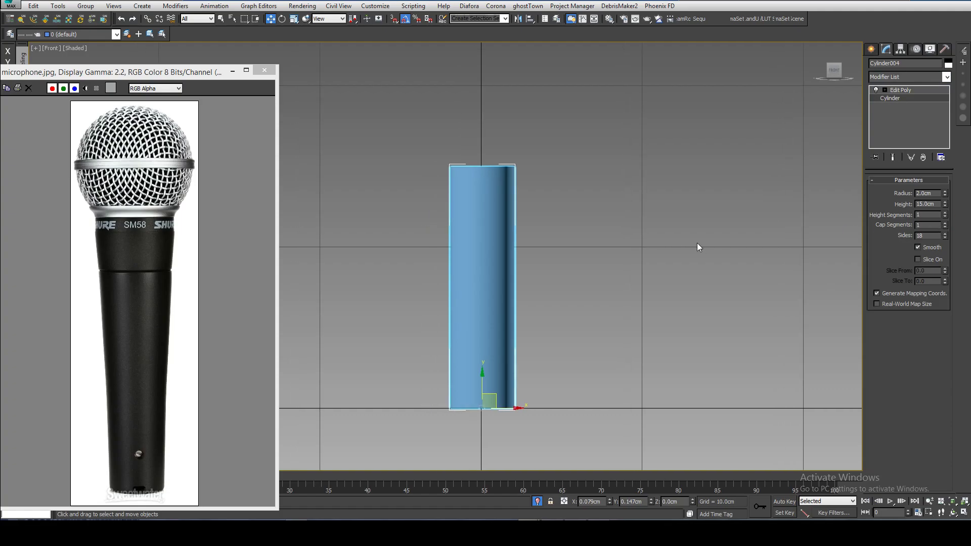
scroll(641, 232, up, 3)
key(F4)
mouse_move(641, 232)
middle_down()
mouse_move(656, 189)
mouse_move(661, 219)
mouse_move(620, 189)
middle_up()
scroll(663, 178, up, 1)
scroll(715, 198, up, 4)
middle_drag(715, 197, 850, 222)
click(944, 238)
click(944, 238)
click(945, 238)
click(945, 237)
click(944, 238)
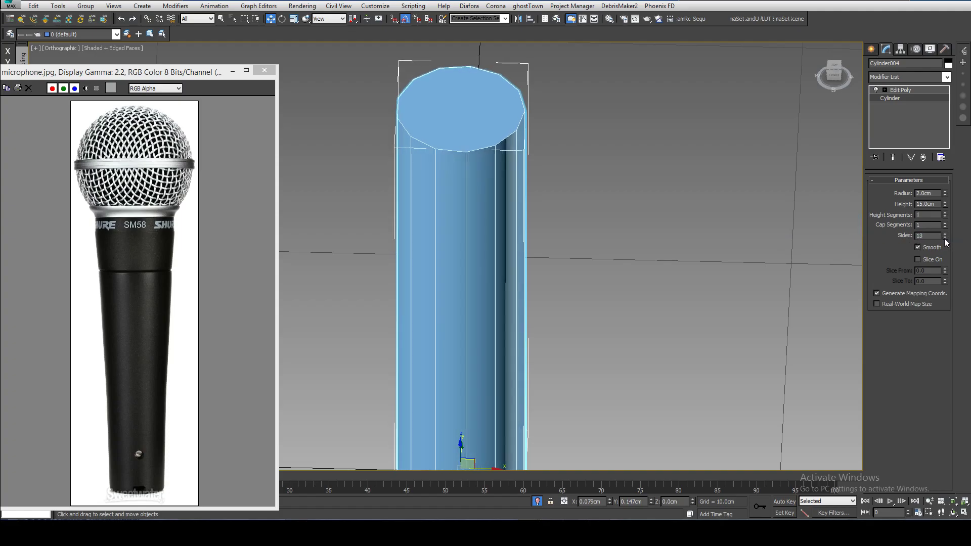
click(944, 238)
alt+middle_drag(697, 230, 819, 182)
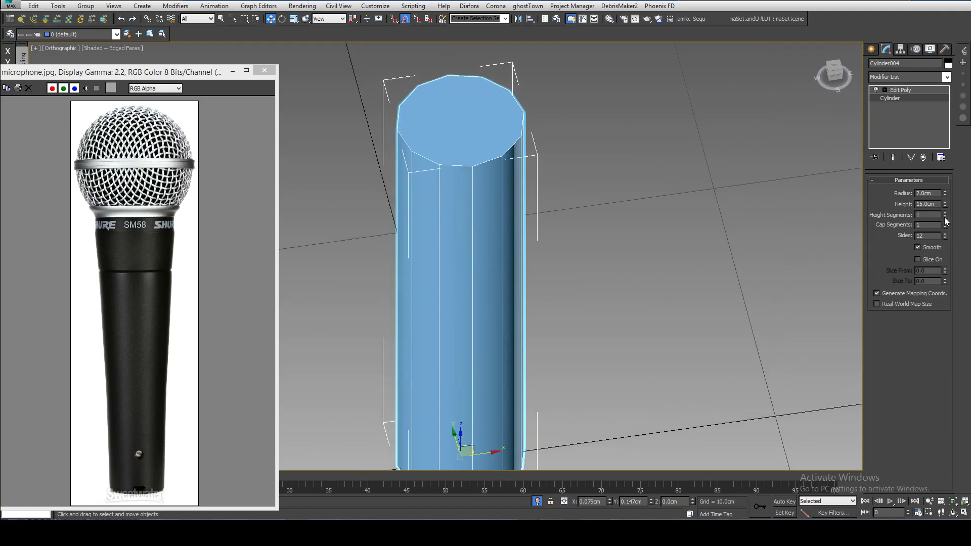
click(945, 213)
click(945, 213)
click(944, 213)
right_click(944, 214)
Try to connect the cylinder's 12 vertical edges with a single edge loop around the middle
alt+middle_drag(445, 257, 452, 227)
scroll(450, 227, down, 4)
key(f)
scroll(488, 236, down, 2)
scroll(488, 235, up, 2)
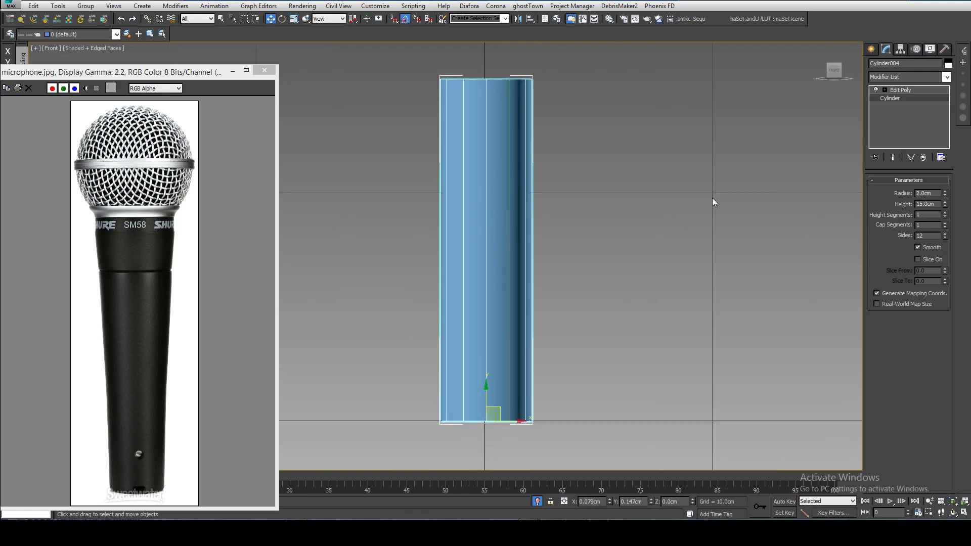
click(899, 91)
click(884, 90)
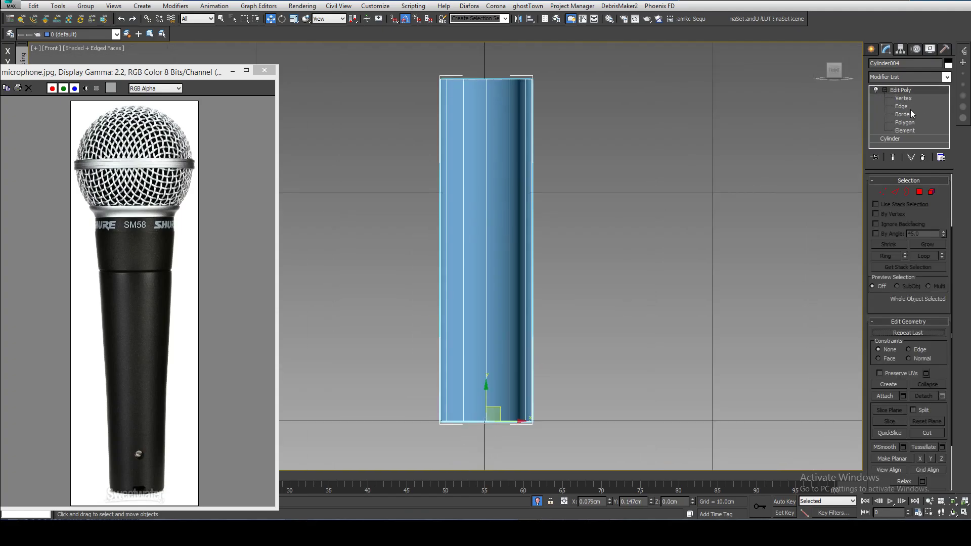
click(908, 107)
drag(613, 180, 348, 214)
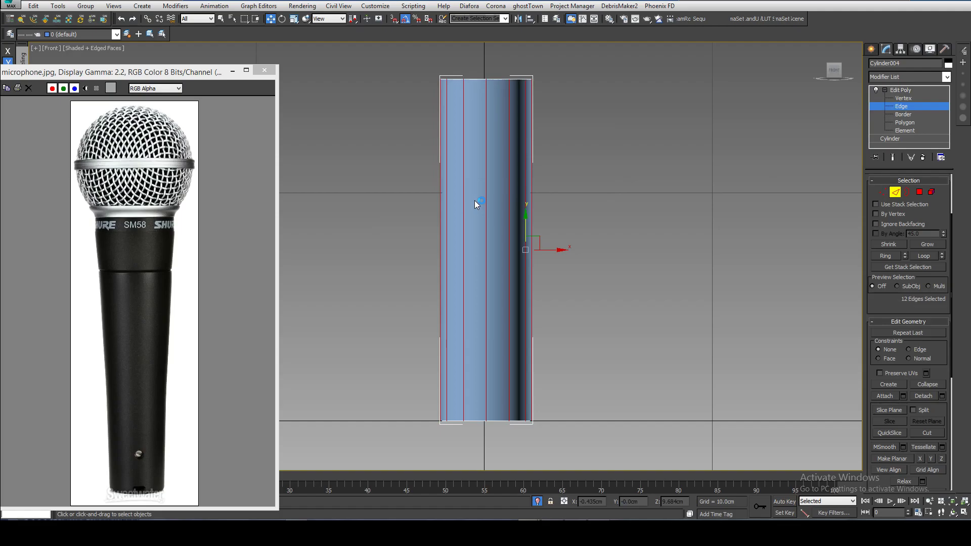
right_click(468, 178)
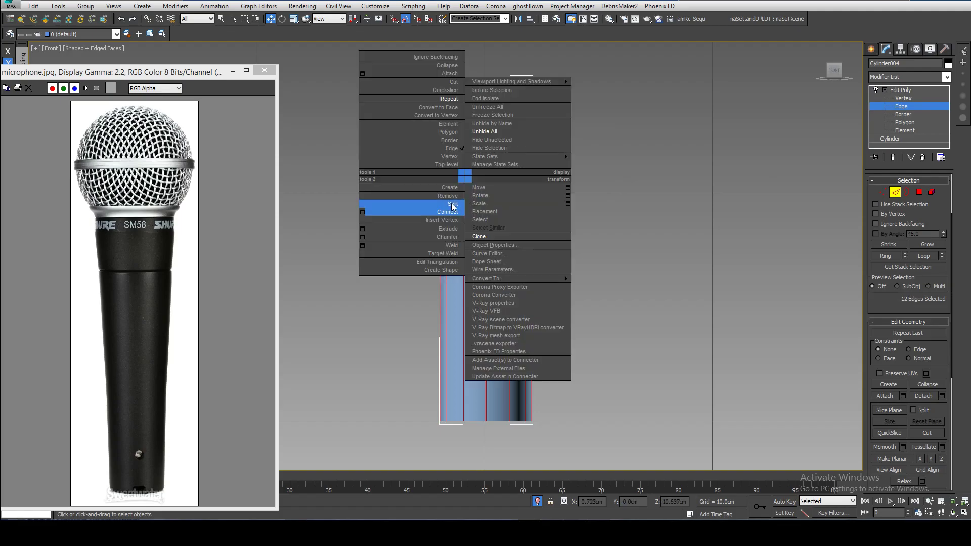
click(367, 214)
click(451, 306)
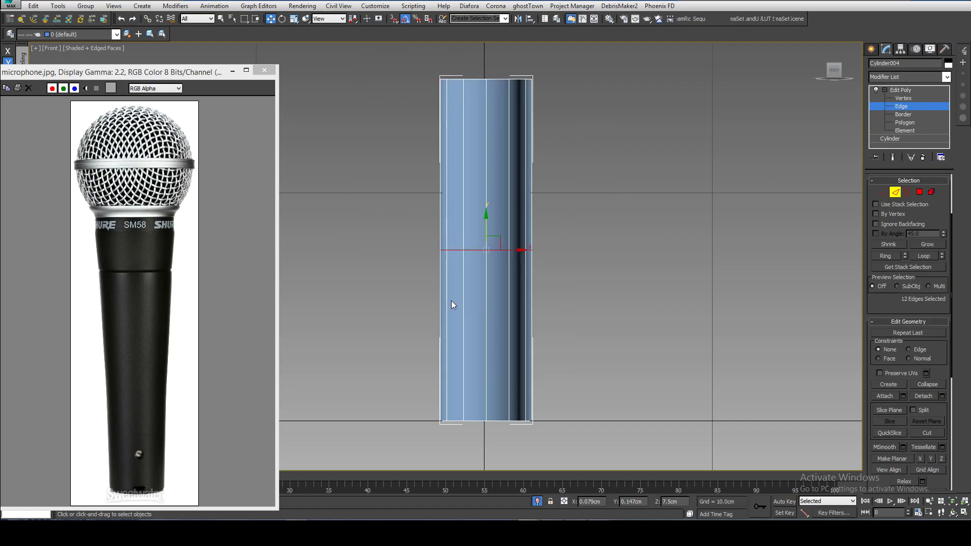
click(563, 223)
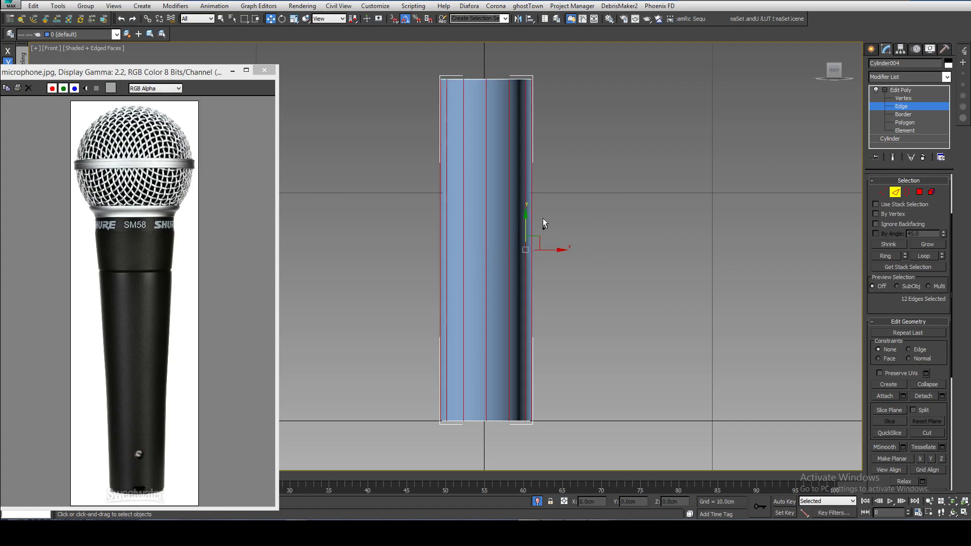
Scale the bottom ring of 12 vertices inward so that the body tapers like the reference microphone
click(899, 99)
drag(590, 371, 382, 436)
click(293, 20)
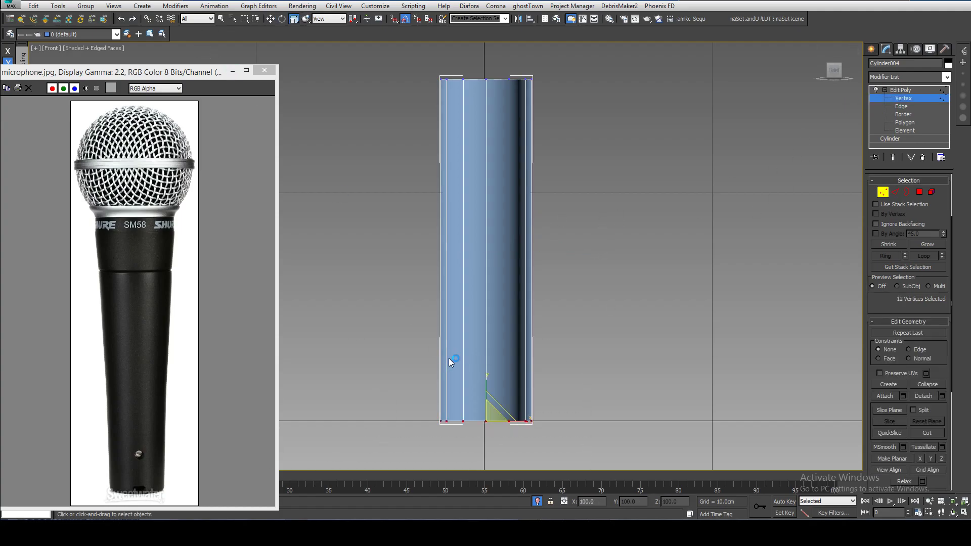
drag(499, 431, 494, 449)
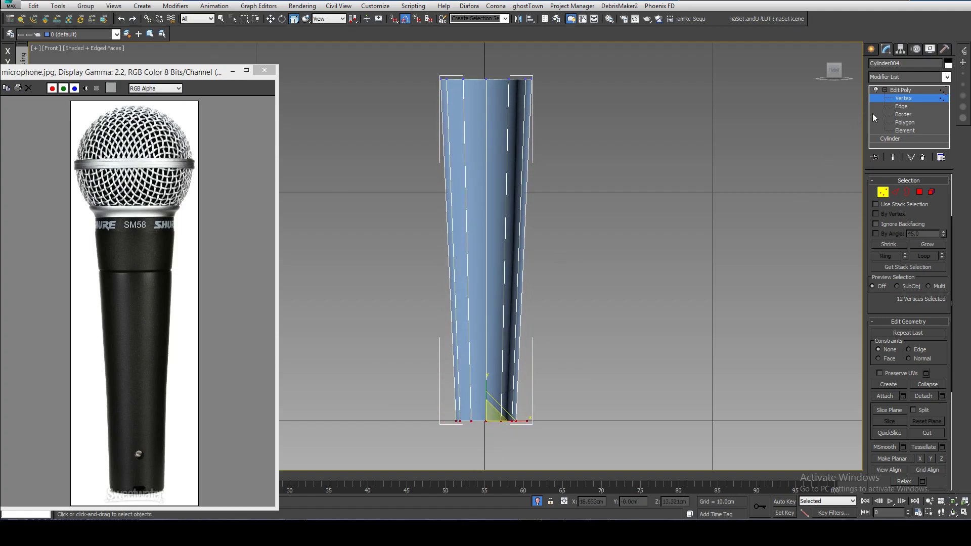
Connect the handle's 12 vertical edges with one edge loop and slide it up to 59, matching the reference's groove position
click(901, 107)
drag(639, 190, 392, 220)
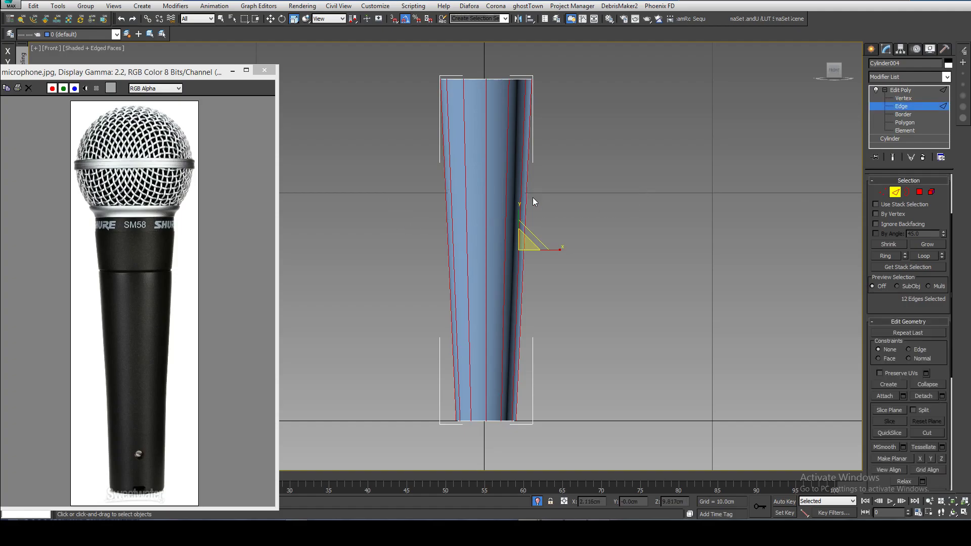
click(640, 170)
drag(470, 182, 475, 171)
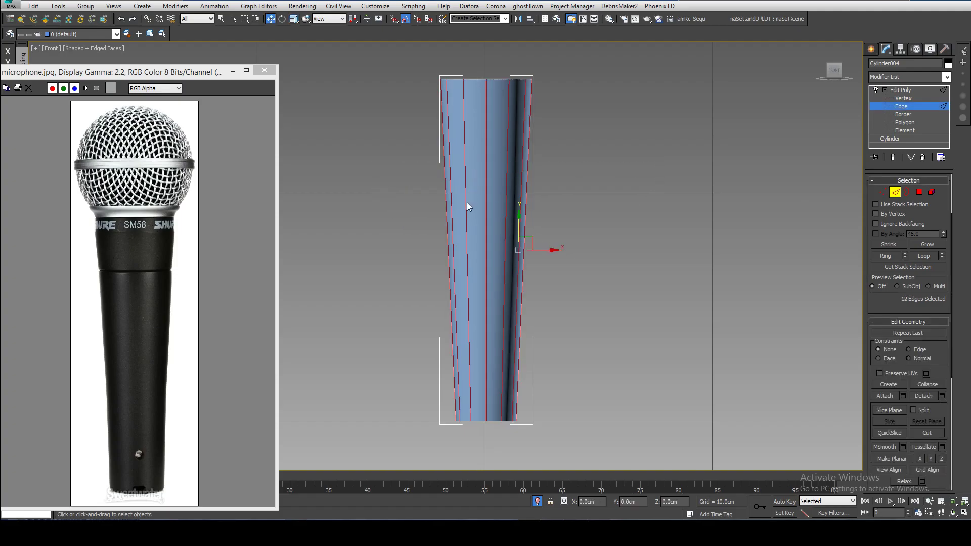
right_click(448, 210)
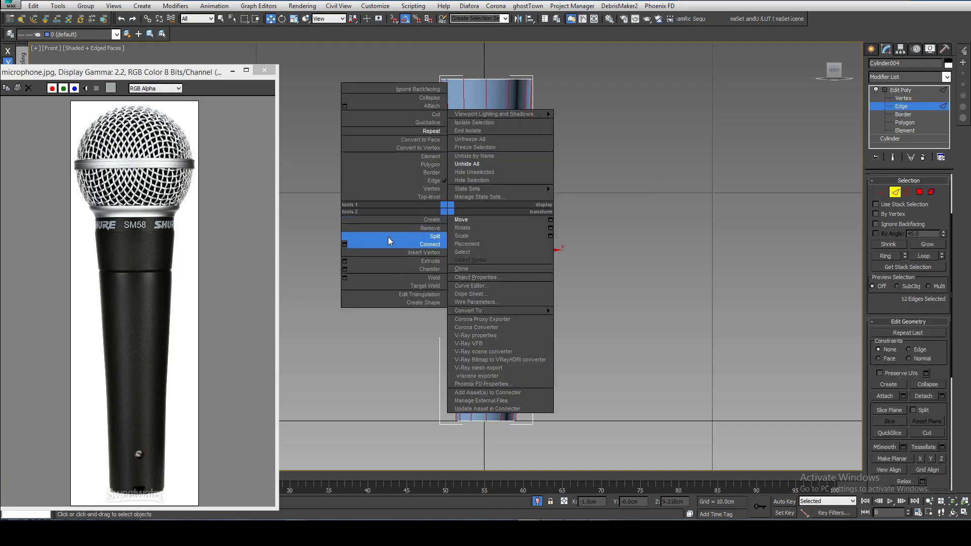
click(345, 245)
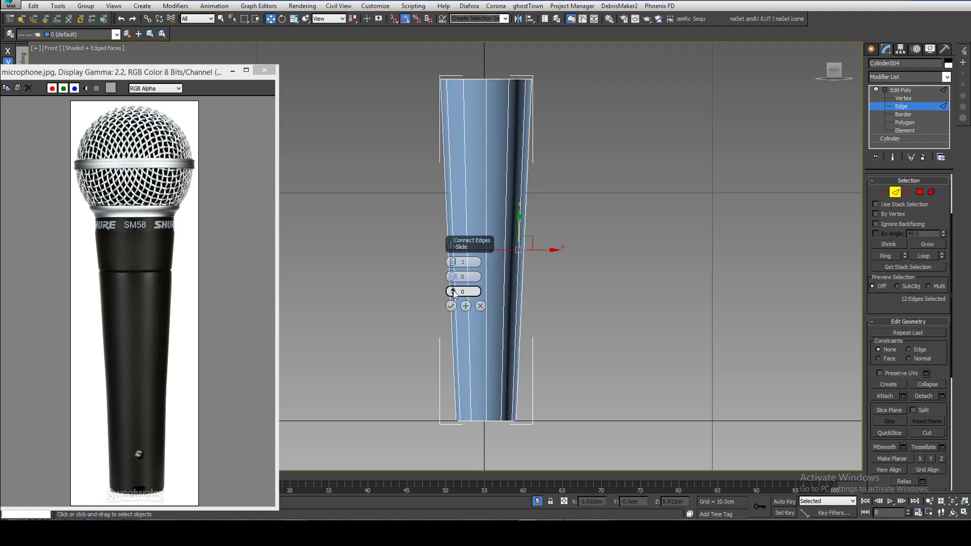
drag(453, 290, 450, 168)
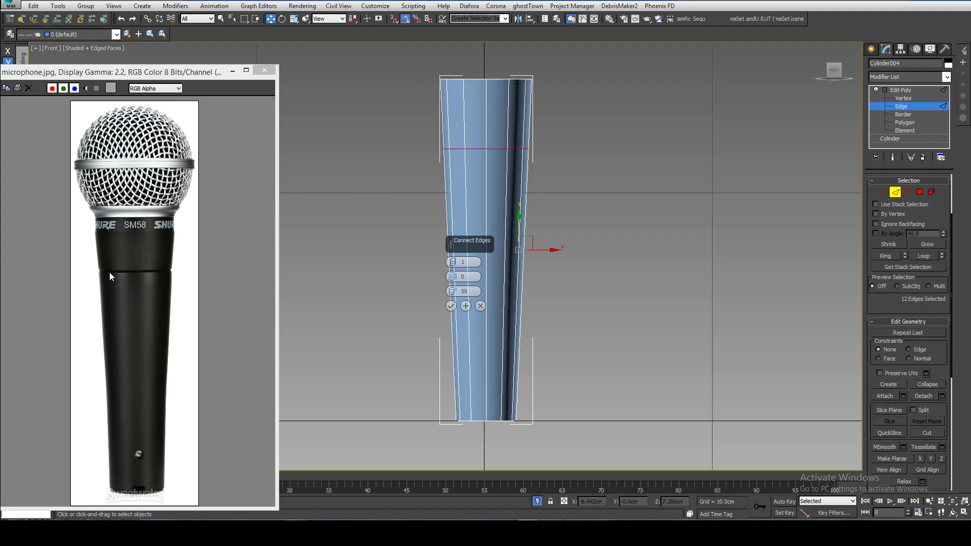
click(450, 306)
middle_drag(447, 182, 431, 245)
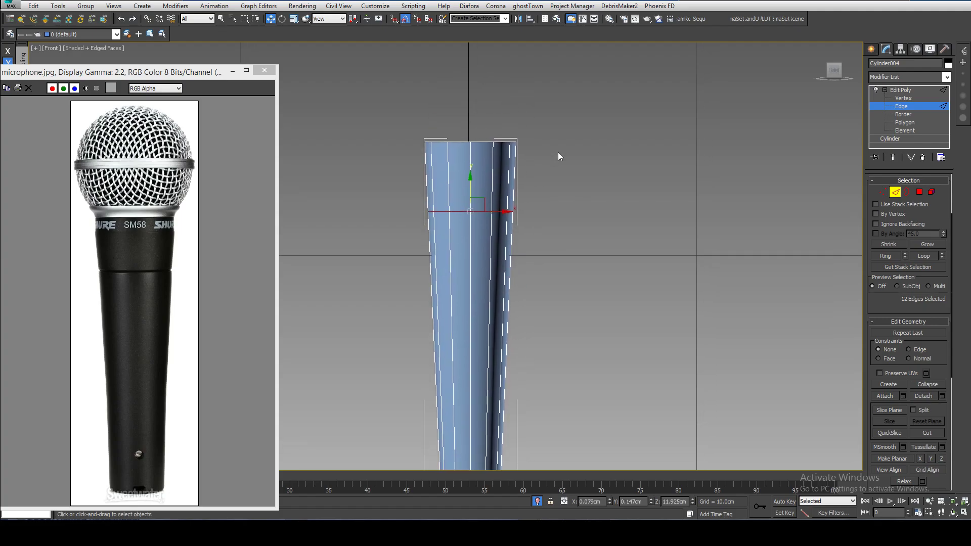
Connect the vertical edges above the groove loop with one new edge loop and move it up close to the top rim
click(102, 232)
scroll(100, 231, up, 2)
scroll(51, 231, up, 2)
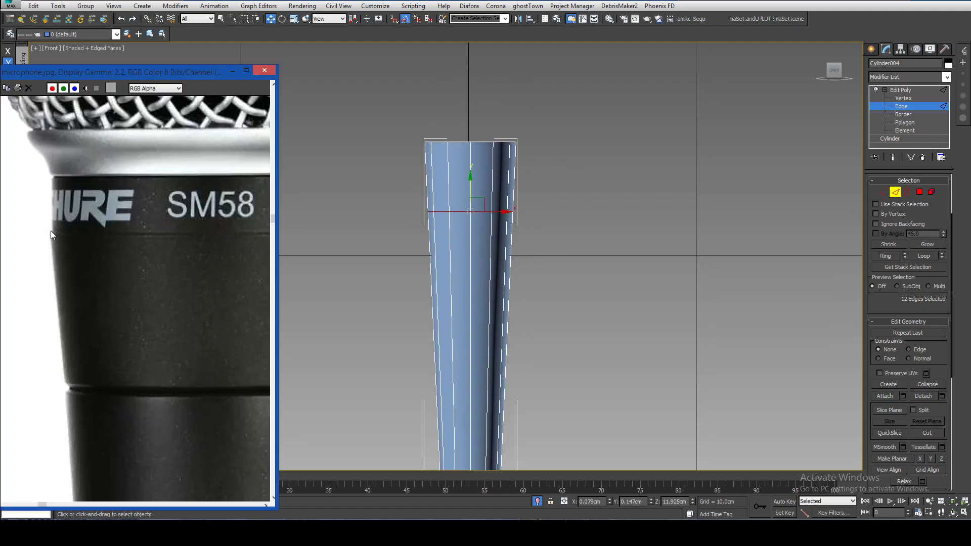
scroll(111, 242, down, 2)
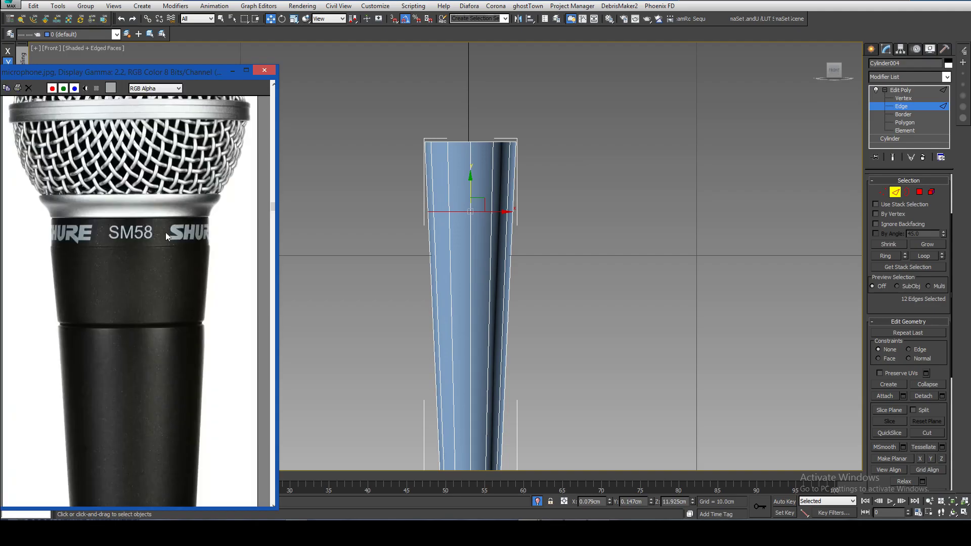
drag(573, 178, 414, 182)
right_click(452, 168)
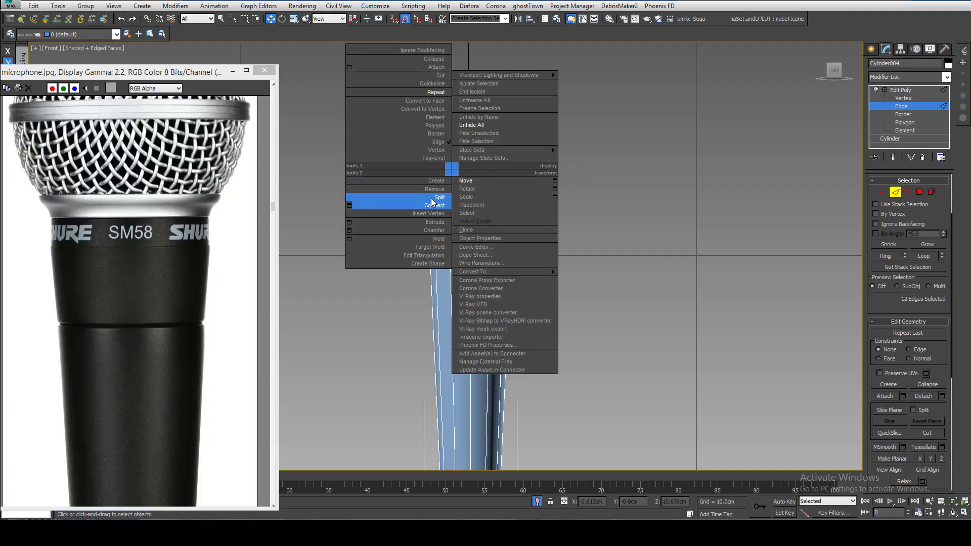
click(400, 207)
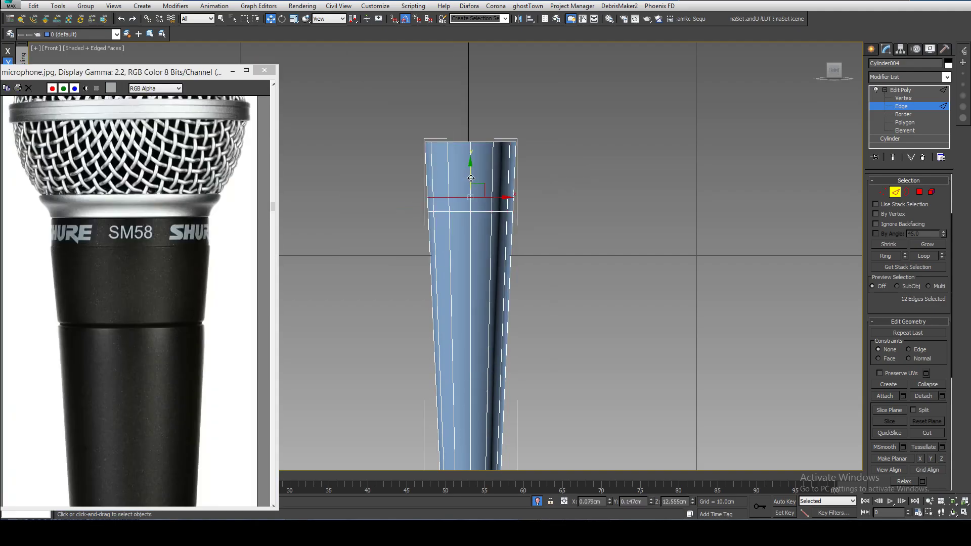
drag(471, 177, 470, 136)
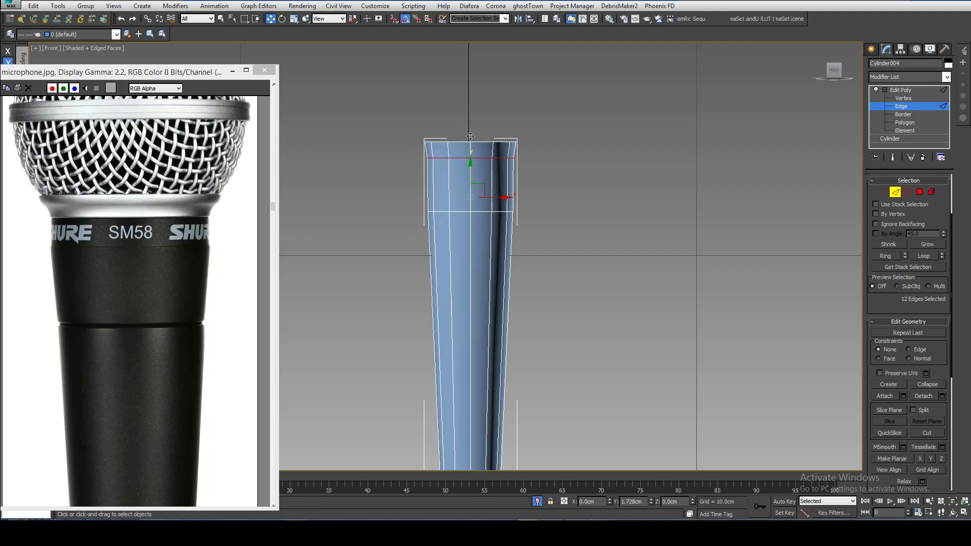
Scale the new upper edge loop outward uniformly to 106% so that it matches the width of the top rim
scroll(470, 136, up, 5)
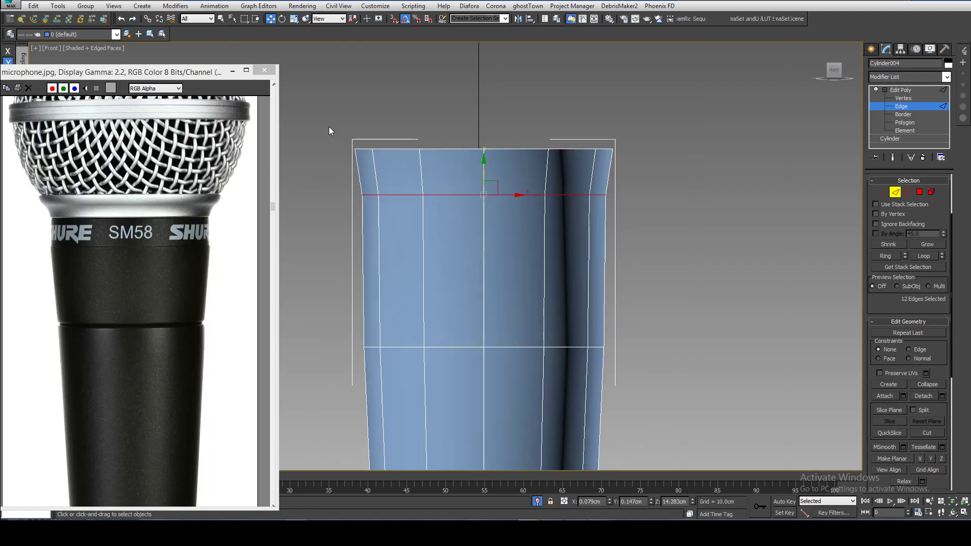
scroll(57, 232, up, 3)
scroll(46, 233, up, 2)
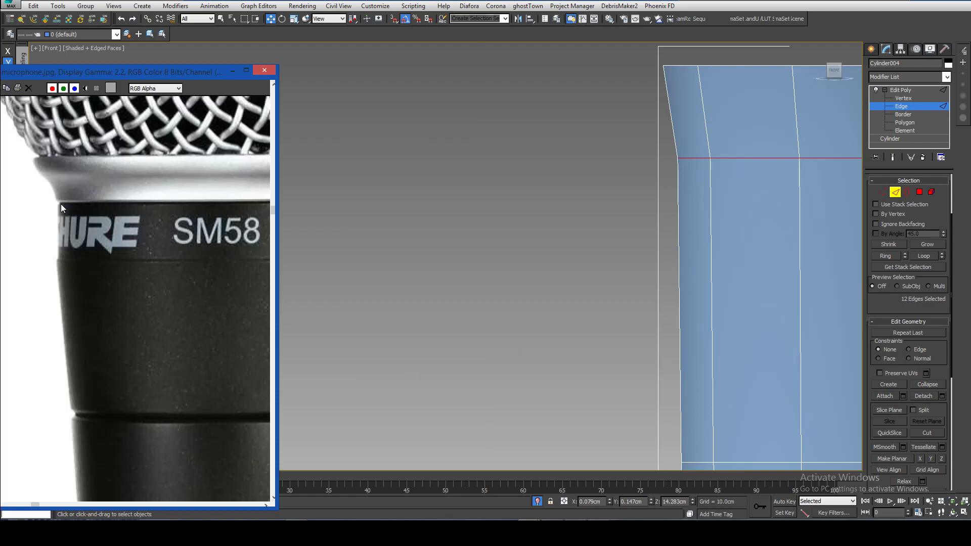
scroll(484, 222, down, 2)
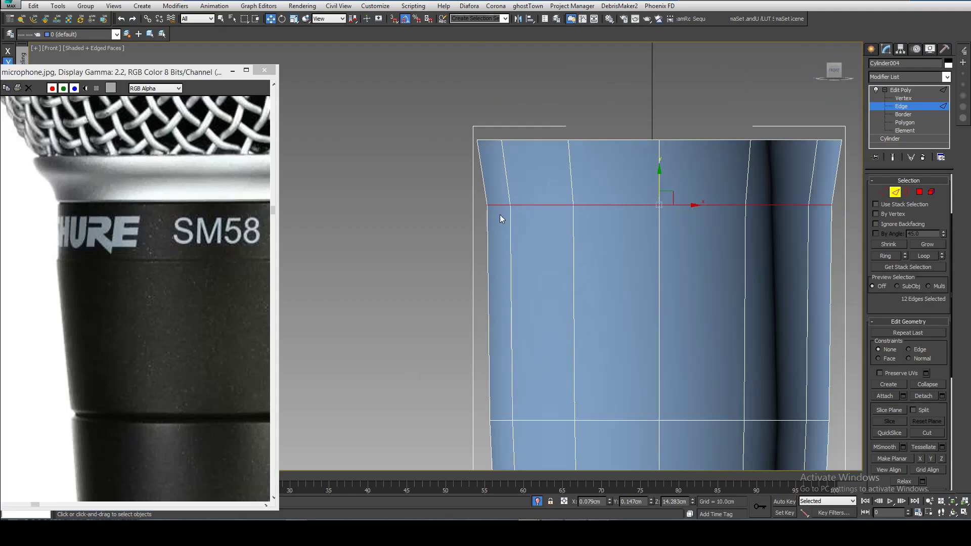
click(294, 19)
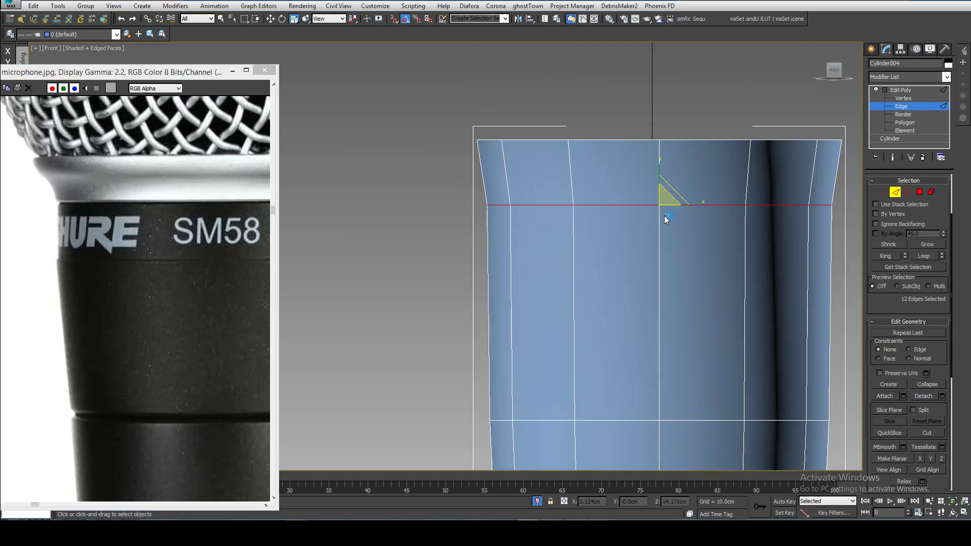
drag(661, 204, 663, 202)
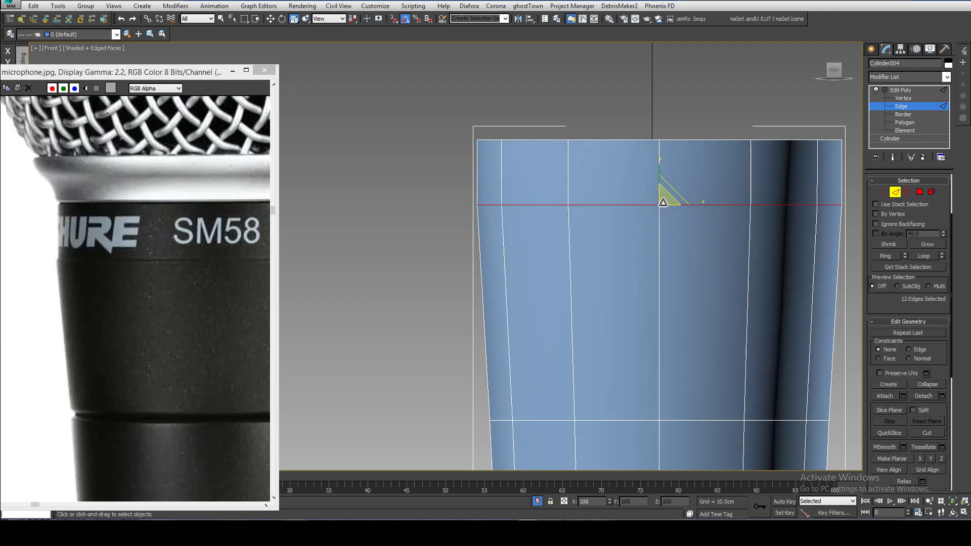
Try to fine-tune the width of the upper edge loop with small uniform scaling and the Scale Transform Type-In
scroll(478, 164, up, 4)
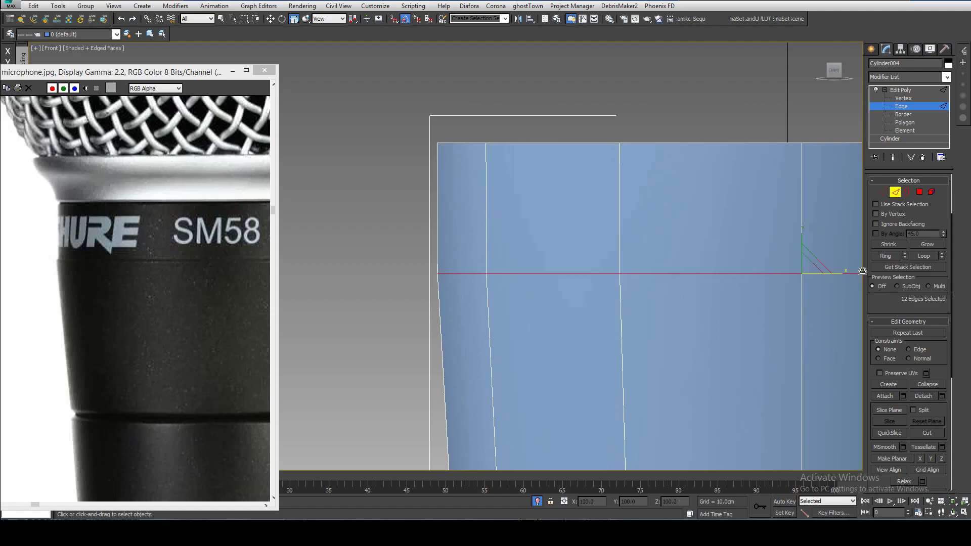
drag(805, 274, 807, 273)
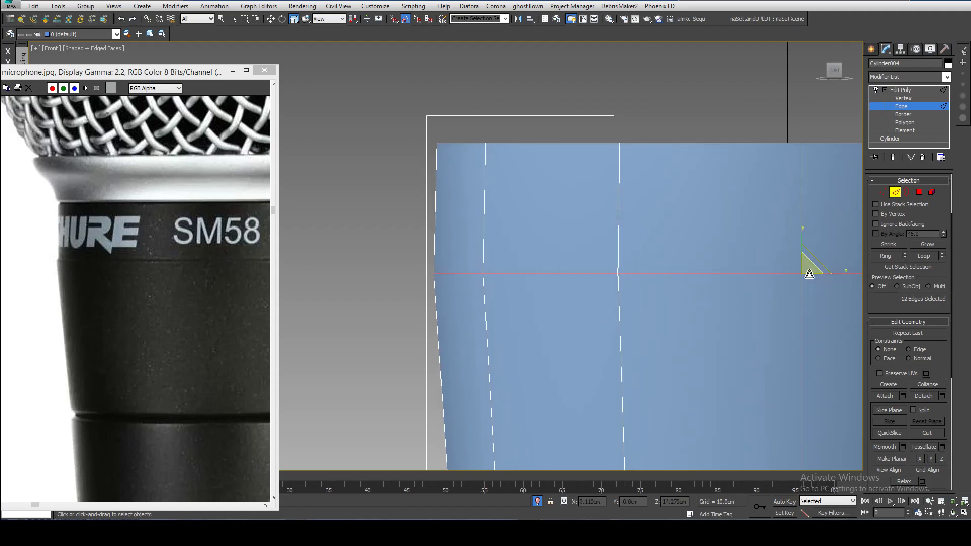
right_click(294, 18)
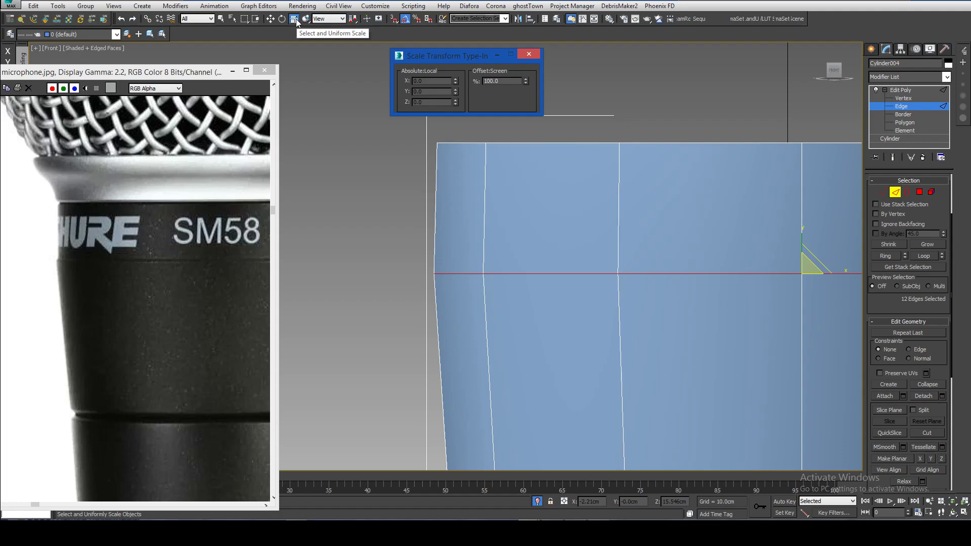
drag(526, 81, 525, 125)
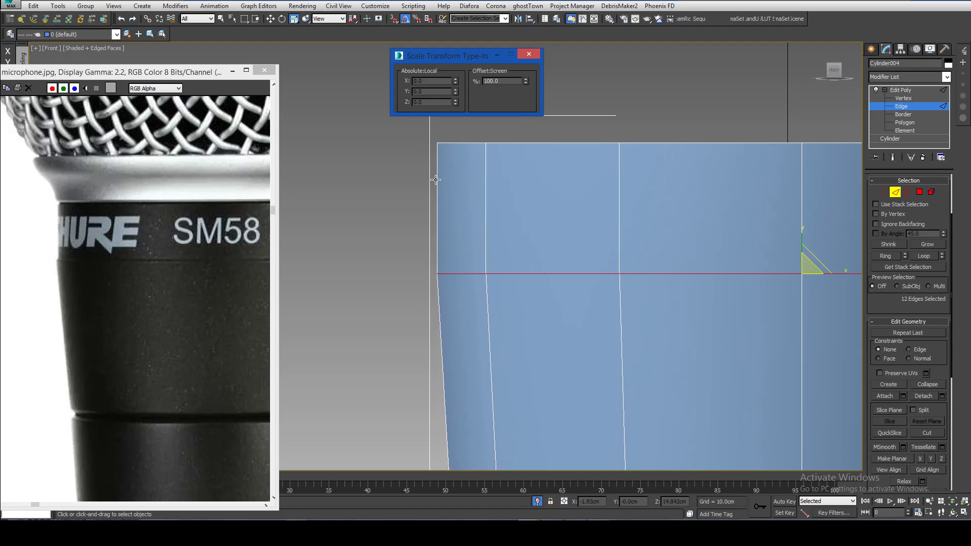
click(529, 54)
Examine the whole handle against the reference microphone's body
middle_drag(635, 152, 506, 111)
scroll(532, 198, down, 5)
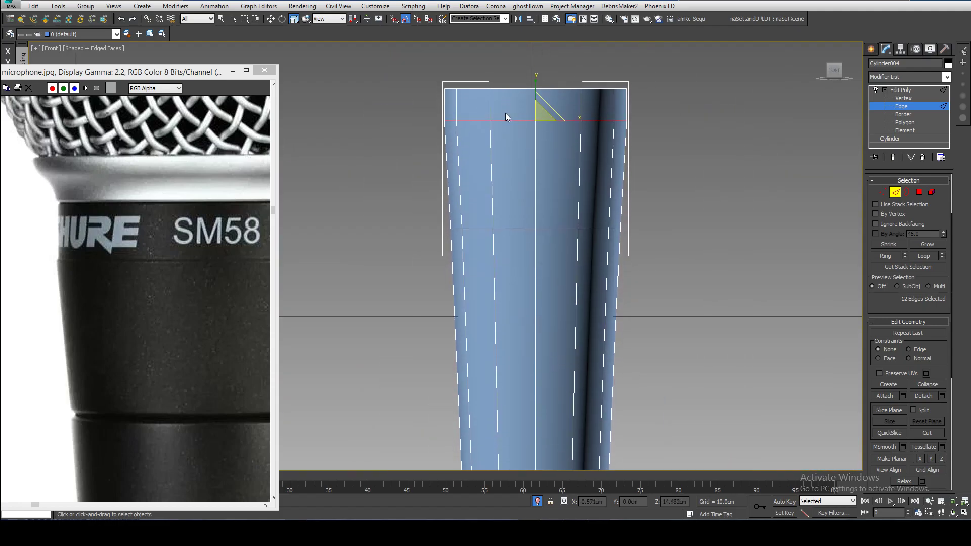
middle_drag(228, 191, 211, 186)
scroll(211, 186, down, 1)
middle_drag(531, 191, 520, 139)
scroll(520, 139, down, 2)
middle_drag(562, 180, 534, 133)
scroll(529, 125, down, 2)
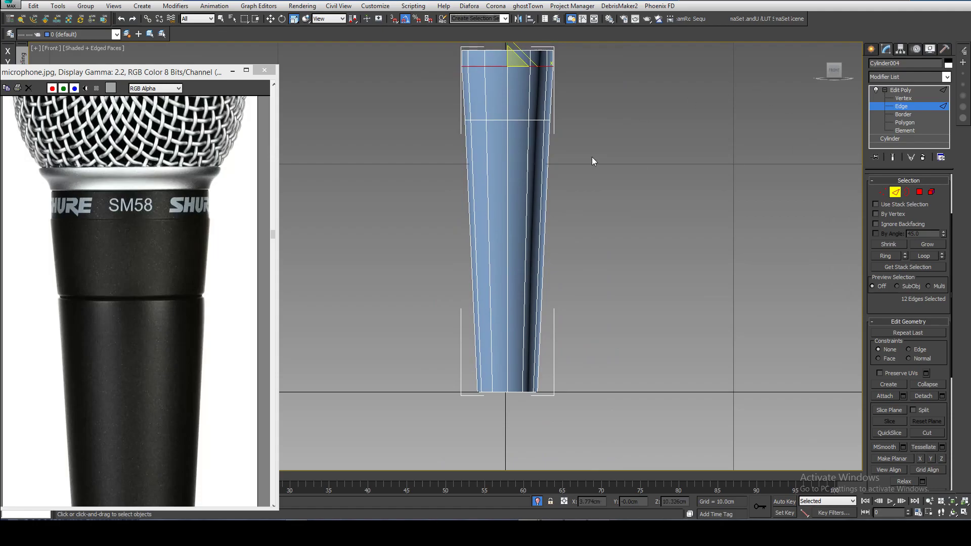
middle_drag(591, 249, 593, 272)
Select the complete lower edge loop and extrude it inward with a 0.035 cm width to form the thin groove around the handle
click(528, 133)
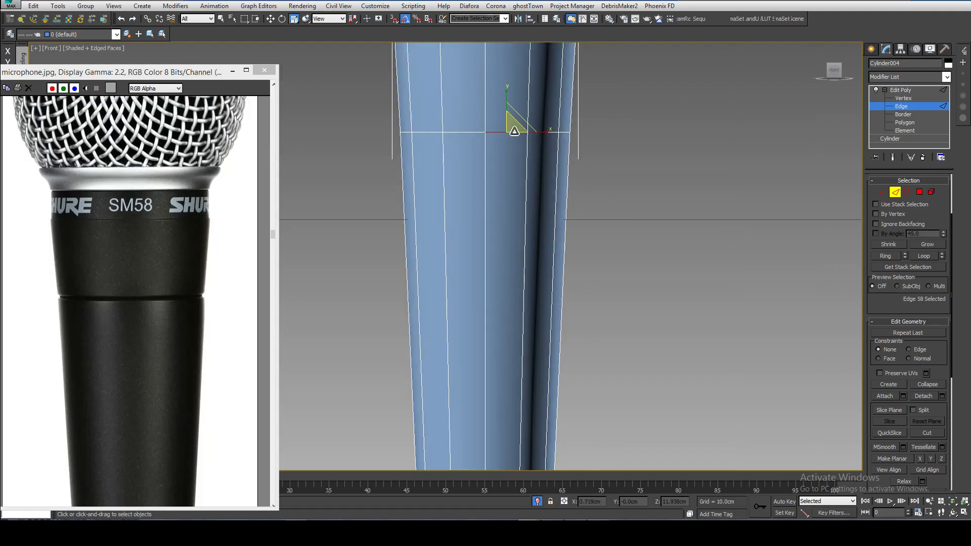
scroll(536, 152, up, 4)
click(922, 256)
middle_drag(743, 218, 742, 234)
click(577, 183)
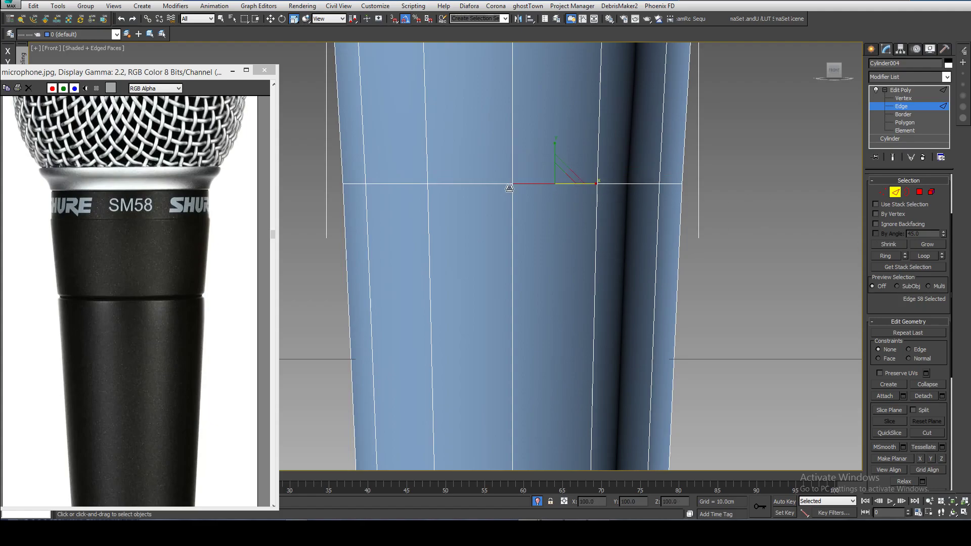
click(926, 256)
alt+middle_drag(667, 210, 340, 204)
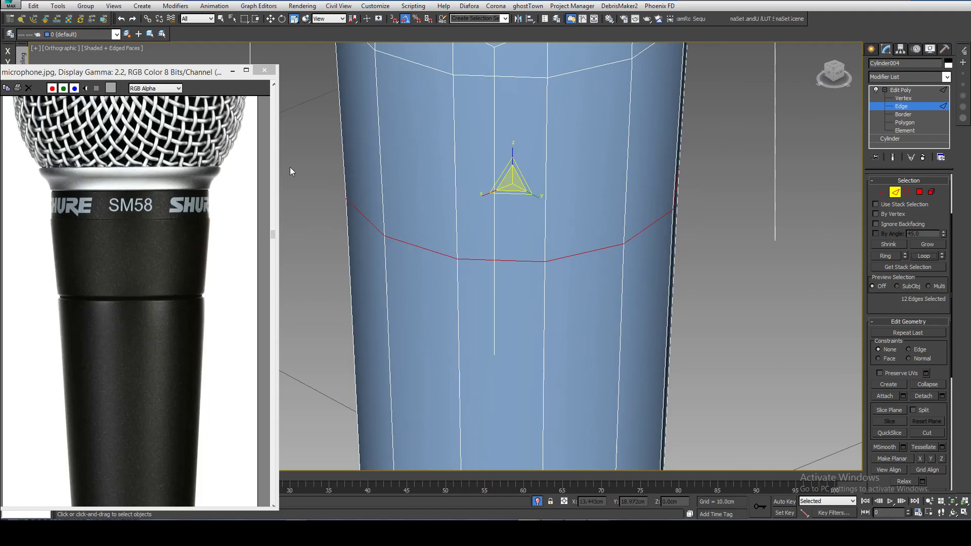
key(f)
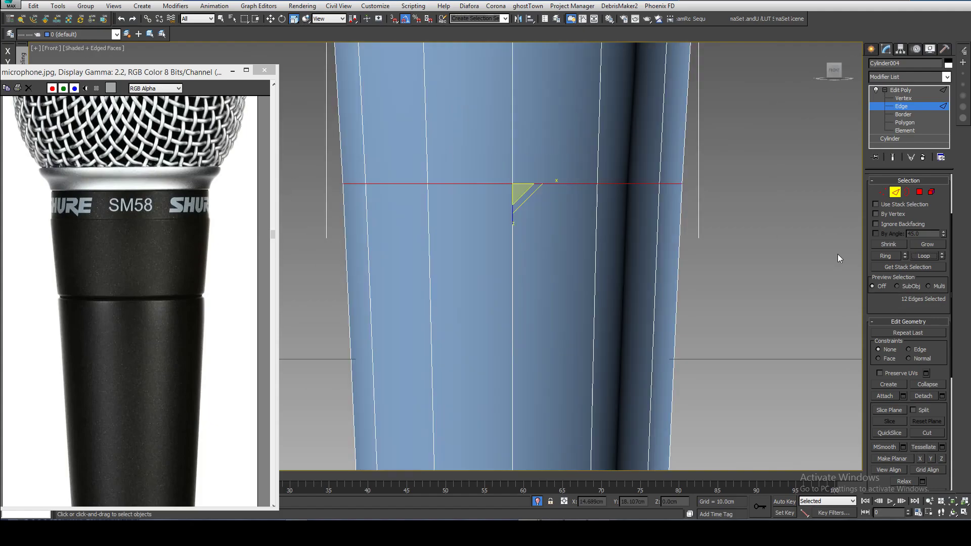
scroll(921, 395, down, 5)
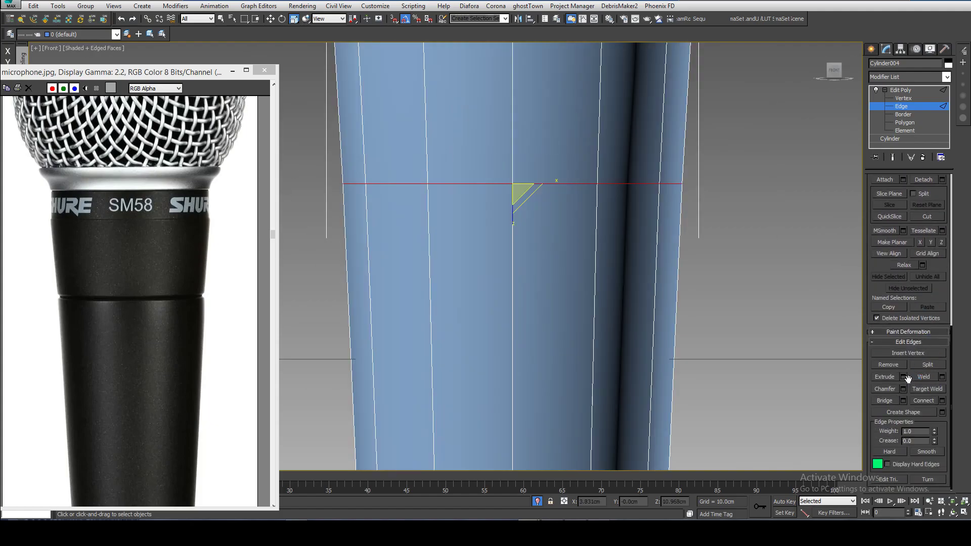
click(903, 377)
middle_drag(499, 216, 517, 249)
drag(452, 281, 458, 317)
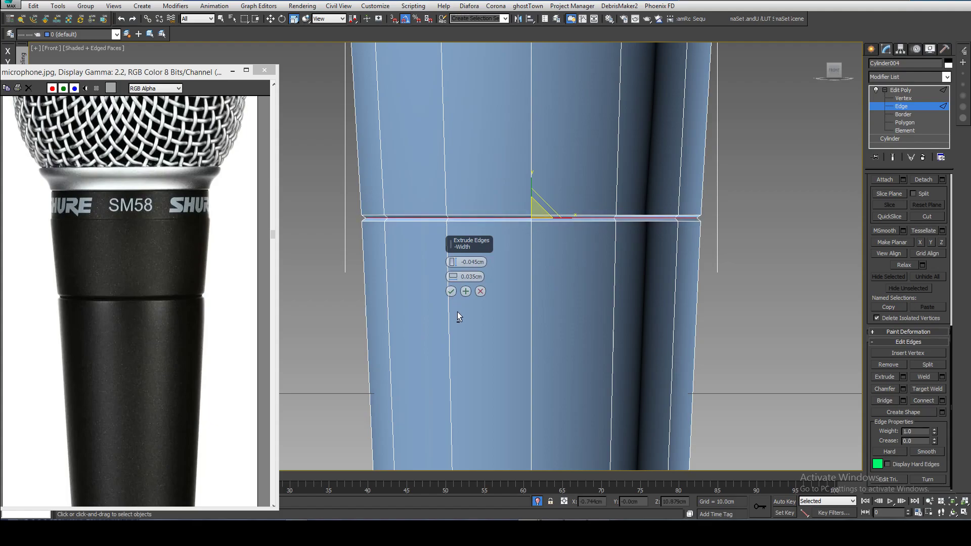
drag(454, 261, 457, 247)
click(451, 290)
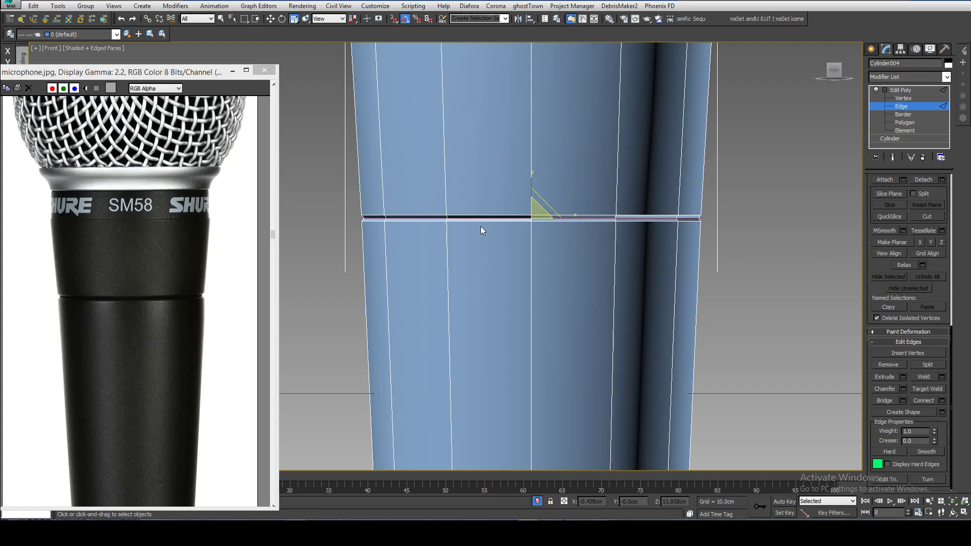
Select the polygon capping the handle's bottom end and inset it slightly to leave a narrow border around its edge
scroll(483, 226, up, 2)
scroll(485, 226, down, 5)
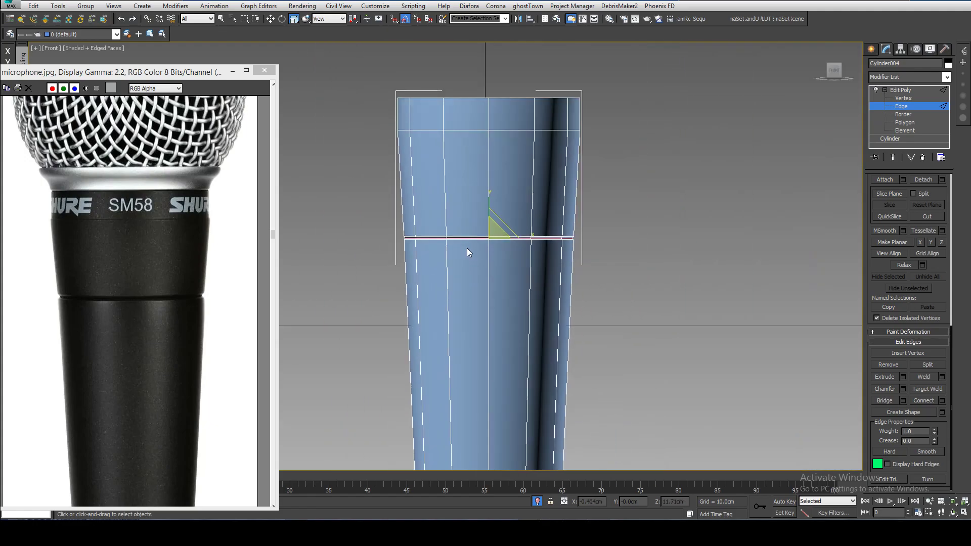
middle_drag(416, 240, 417, 145)
scroll(462, 192, up, 1)
scroll(418, 146, down, 2)
middle_drag(428, 213, 459, 97)
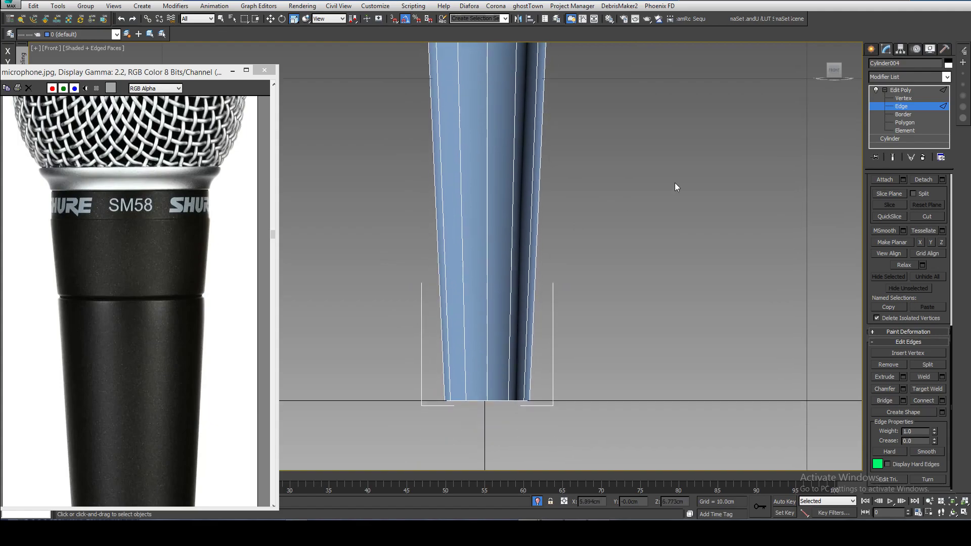
click(904, 122)
alt+middle_drag(569, 282, 436, 315)
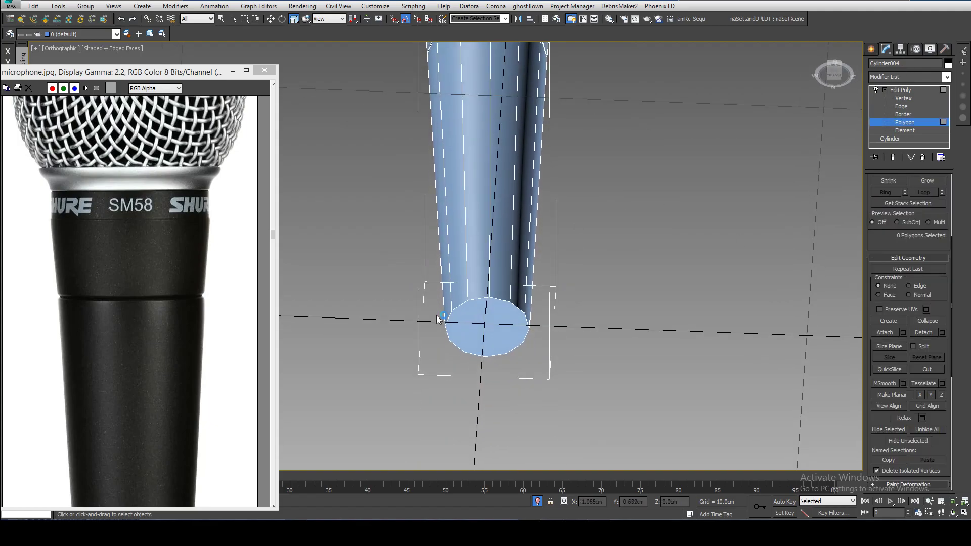
click(465, 312)
scroll(466, 312, up, 3)
scroll(903, 354, down, 5)
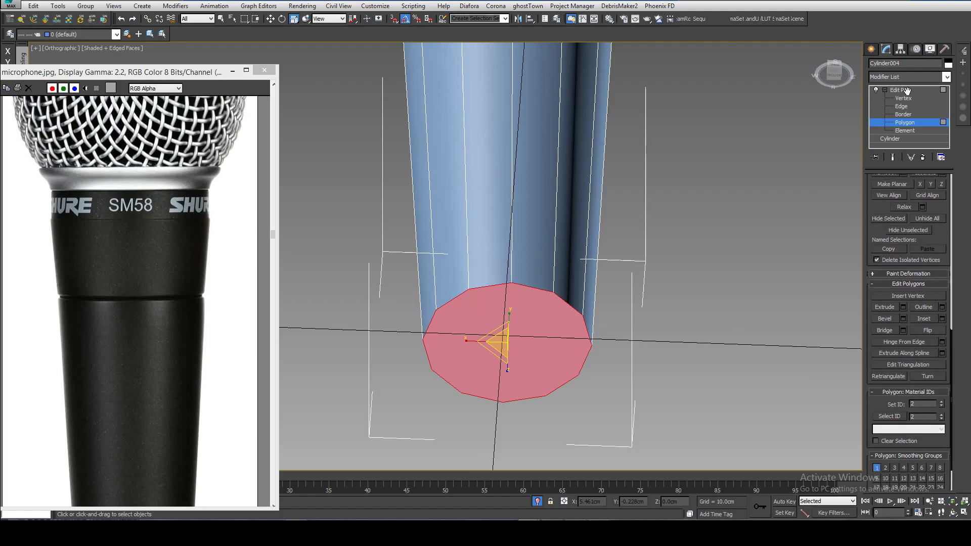
click(923, 334)
scroll(606, 374, up, 2)
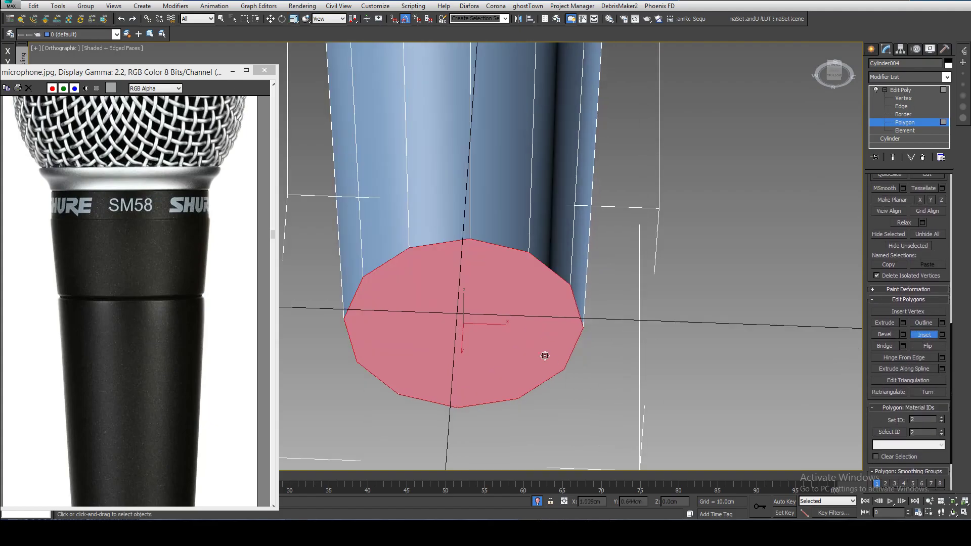
drag(544, 285, 546, 282)
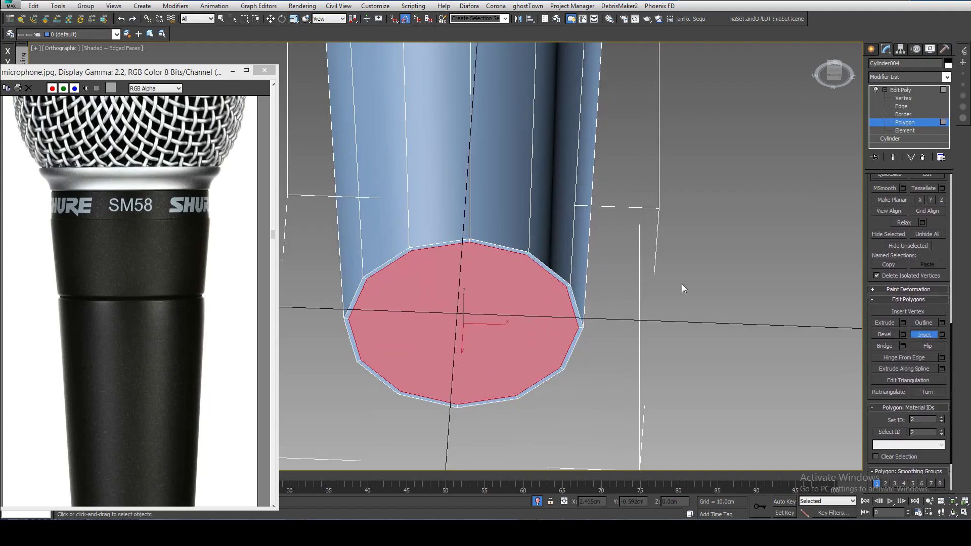
Extrude the inset polygon of the handle's bottom cap inward to form a recess in the bottom end
click(885, 322)
drag(506, 323, 424, 375)
key(r)
Select the polygon capping the handle's top end and inset it by 0.06 cm to leave a narrow rim
middle_drag(472, 226, 447, 417)
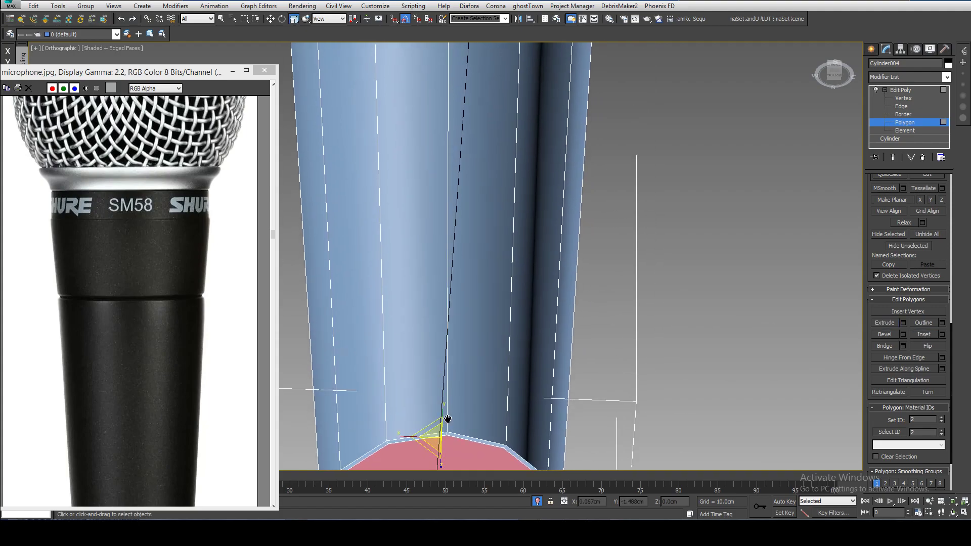
scroll(480, 309, down, 3)
scroll(502, 252, down, 4)
mouse_move(502, 252)
alt+middle_down()
mouse_move(505, 263)
mouse_move(510, 241)
alt+middle_up()
click(508, 251)
scroll(511, 243, up, 3)
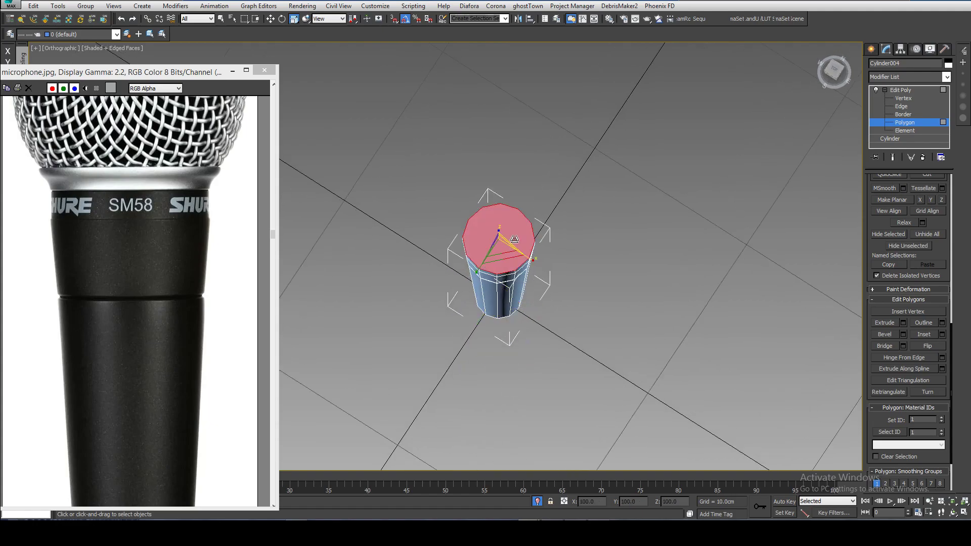
scroll(515, 233, up, 3)
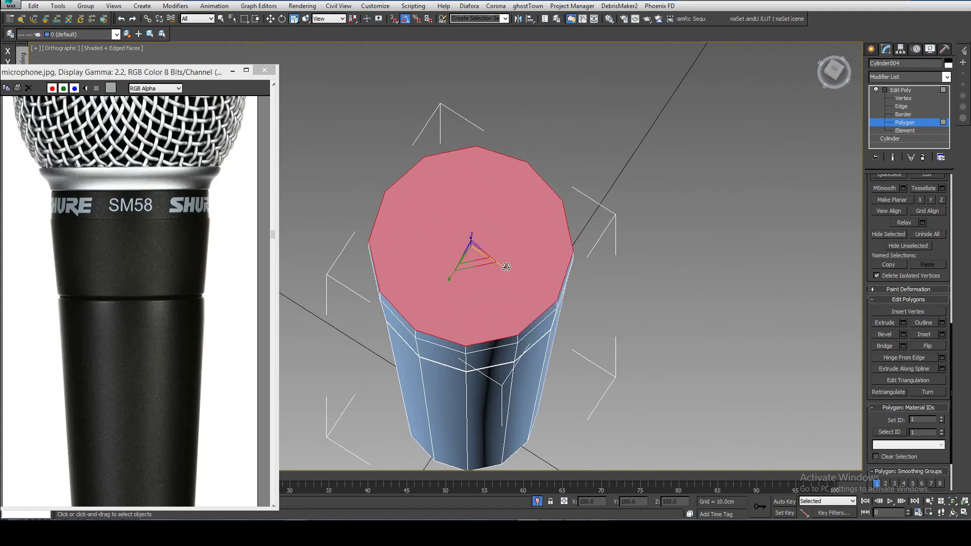
click(941, 334)
mouse_move(453, 277)
mouse_down()
mouse_move(454, 287)
mouse_move(461, 277)
mouse_up()
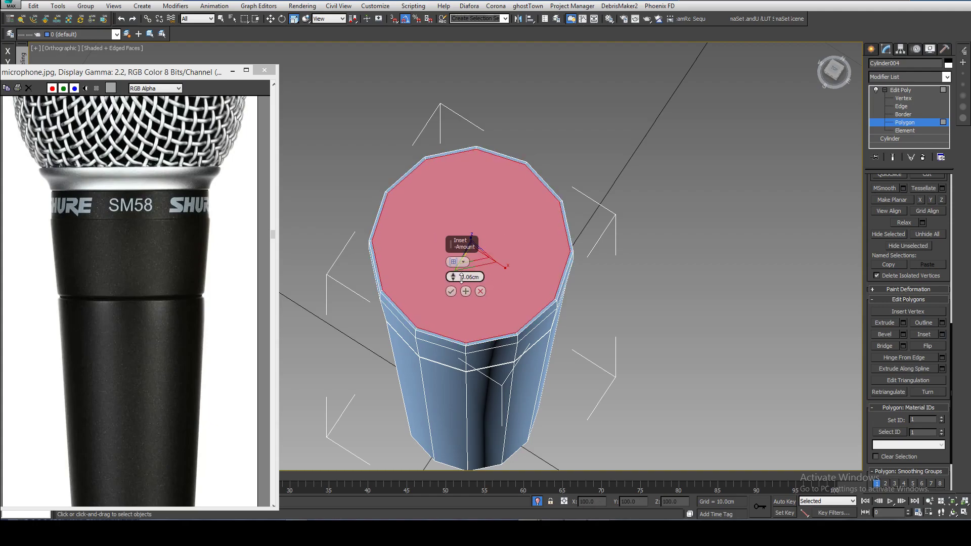
alt+middle_drag(431, 270, 411, 216)
click(451, 291)
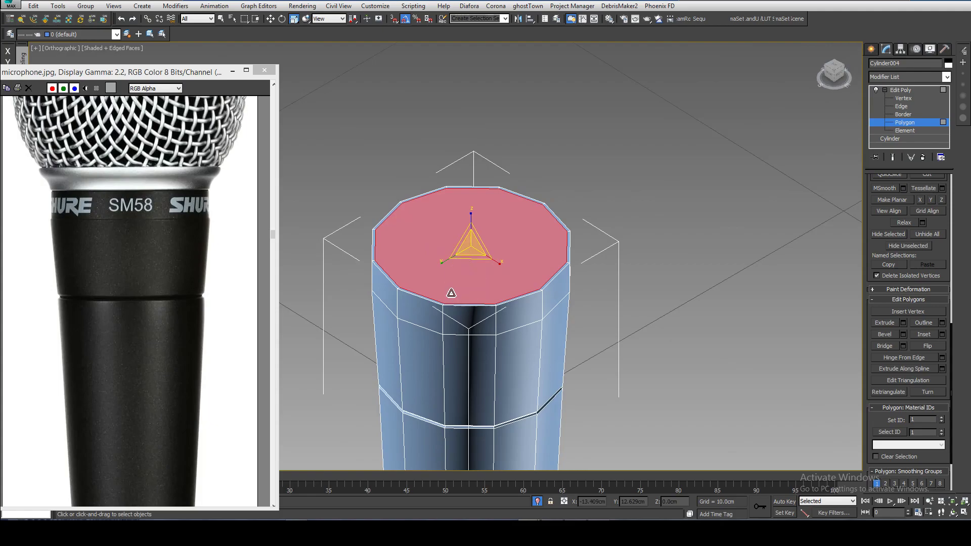
Extrude the inset top polygon down into the handle and scale the recessed face slightly smaller
click(885, 322)
drag(471, 218, 471, 253)
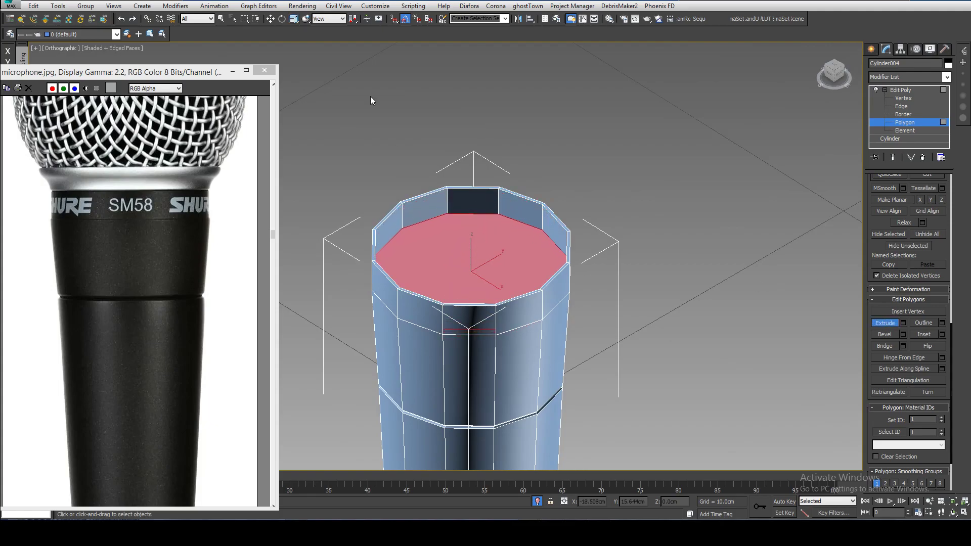
click(293, 18)
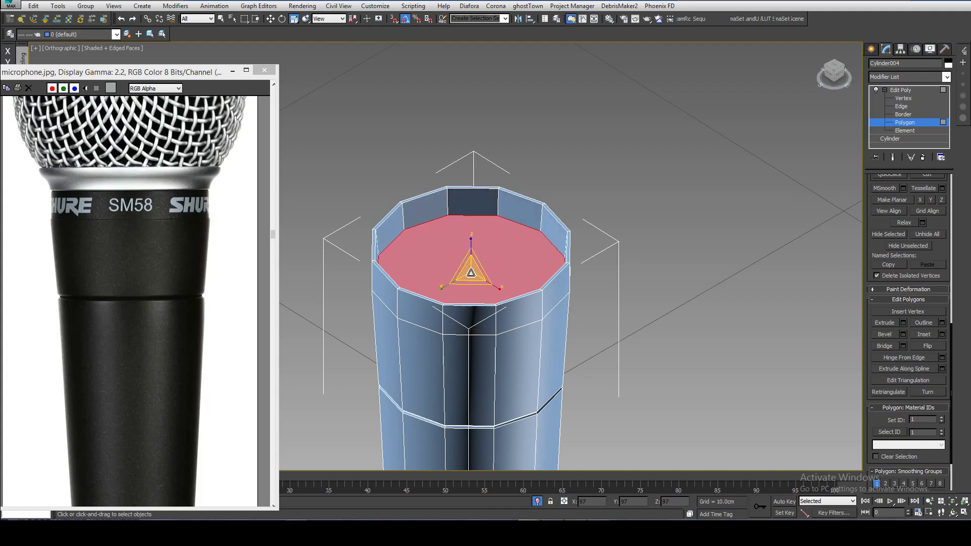
drag(470, 272, 470, 273)
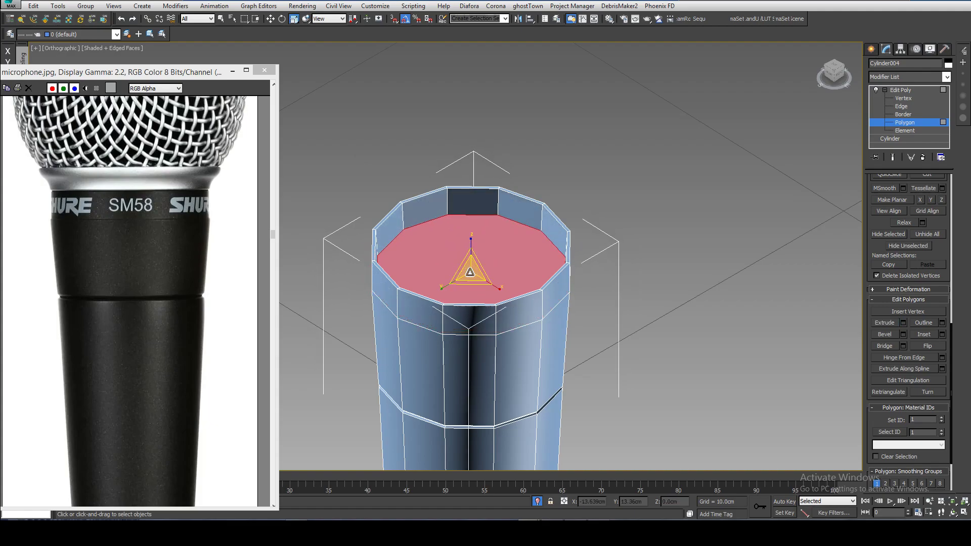
middle_drag(607, 167, 638, 135)
scroll(638, 135, down, 2)
key(p)
key(z)
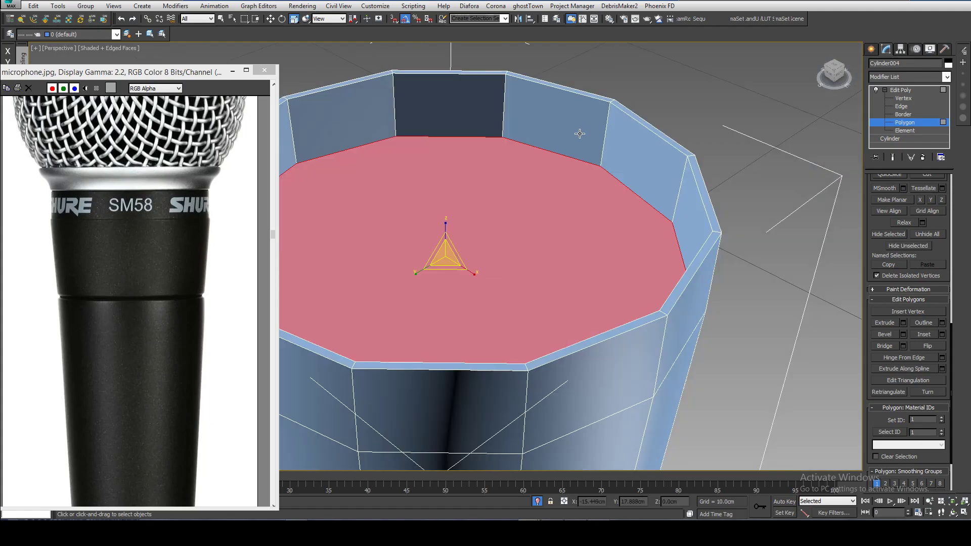
Select the ring of vertical edges running around the handle between the groove and the bottom end
scroll(580, 129, down, 3)
alt+middle_drag(552, 179, 560, 112)
scroll(545, 106, down, 2)
click(904, 107)
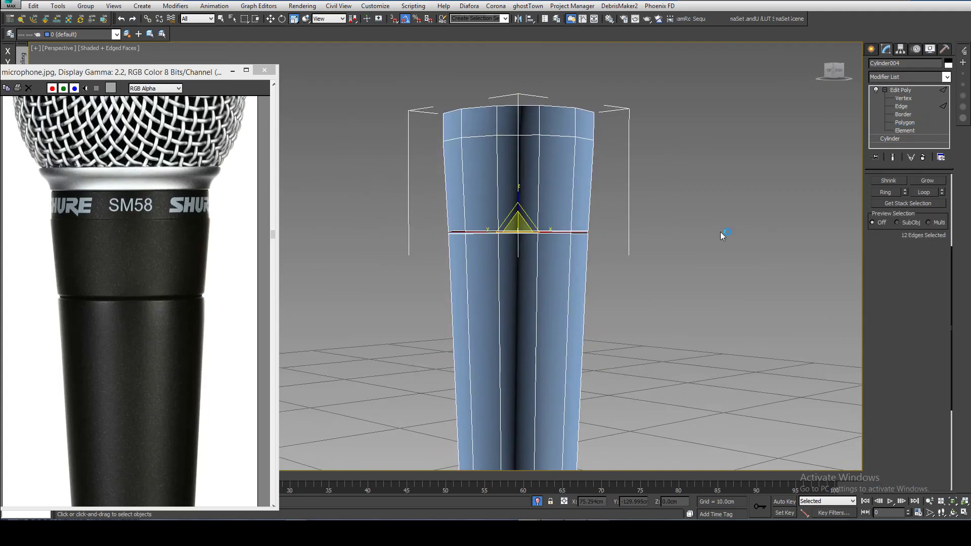
key(f)
key(z)
middle_drag(621, 242, 596, 37)
scroll(595, 37, down, 8)
middle_drag(610, 151, 584, 168)
scroll(585, 168, up, 4)
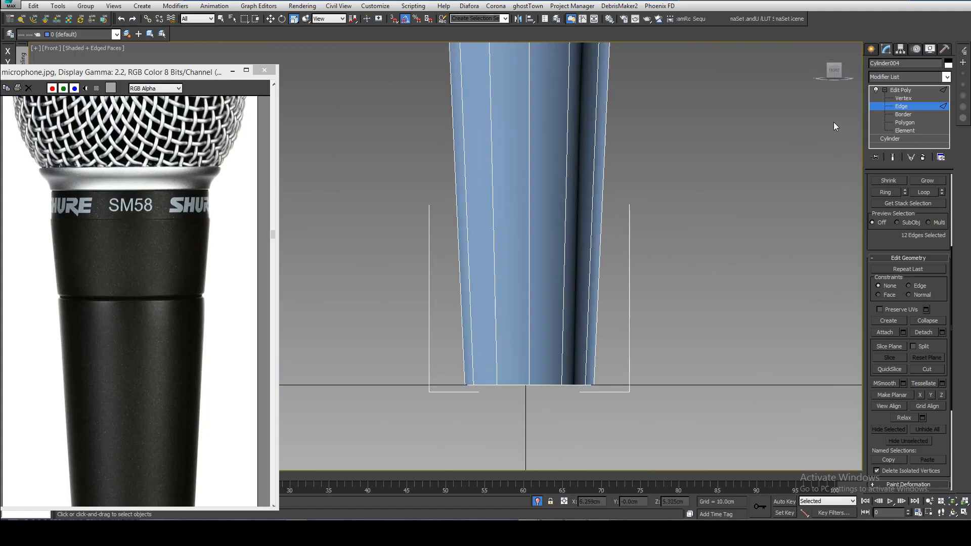
click(589, 275)
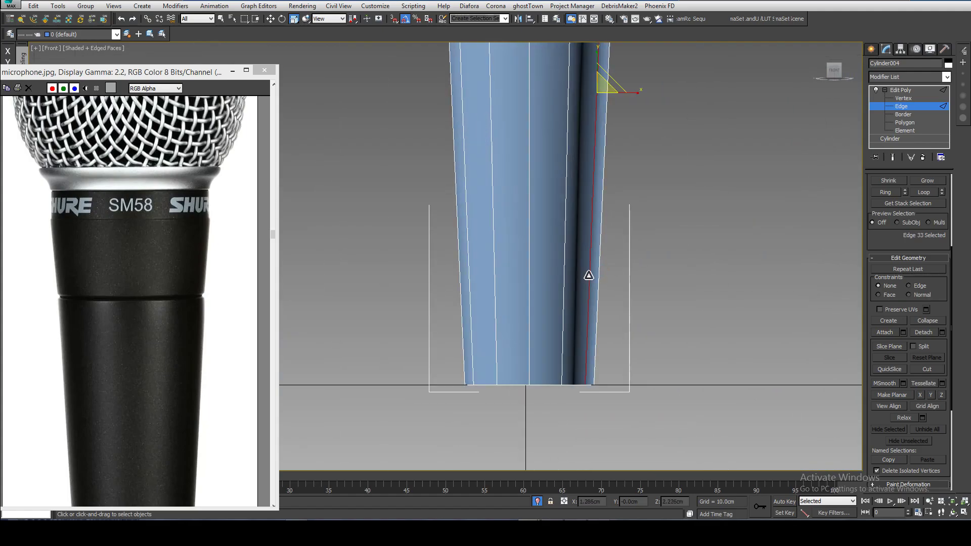
shift+click(566, 208)
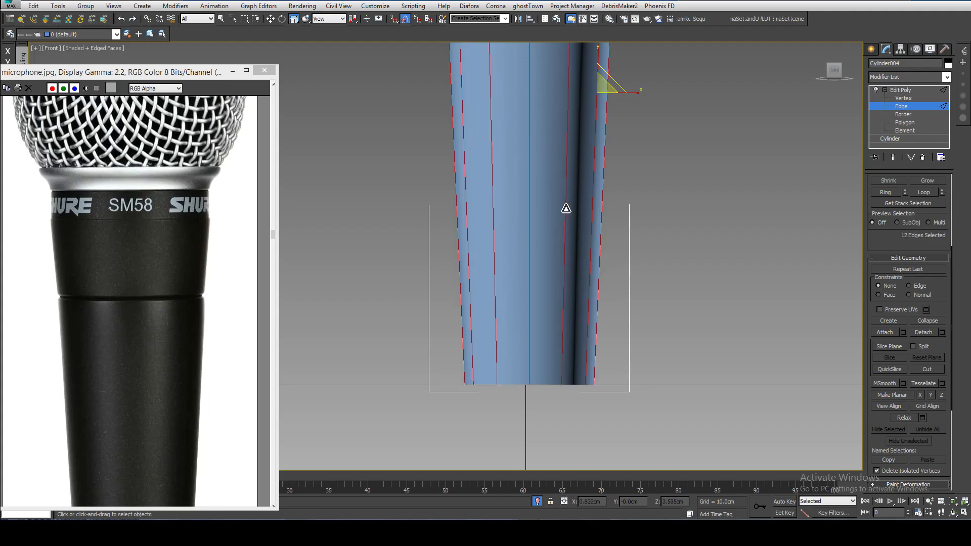
scroll(565, 242, down, 5)
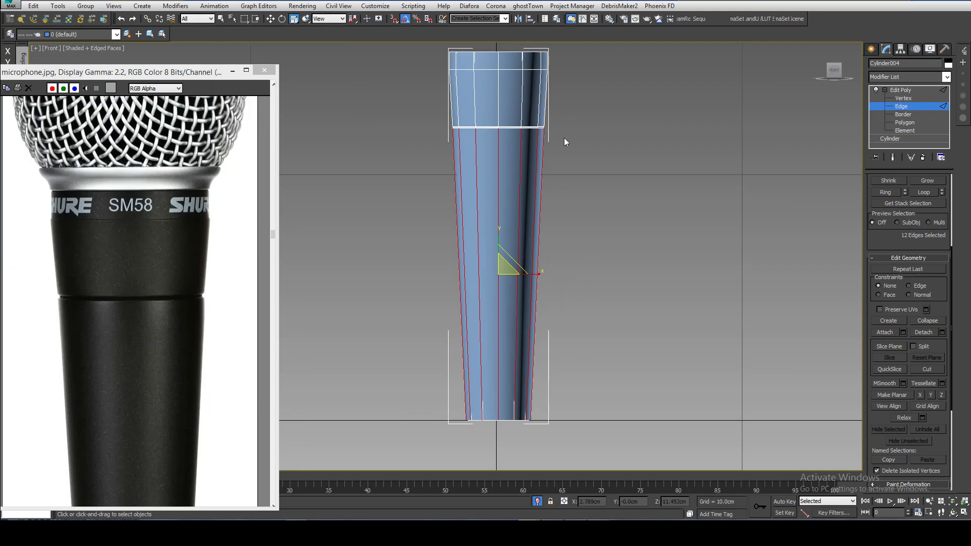
Connect the selected edges with 2 segments and slide 0, pinching the new loops out close to the groove and the bottom end
drag(937, 315, 889, 98)
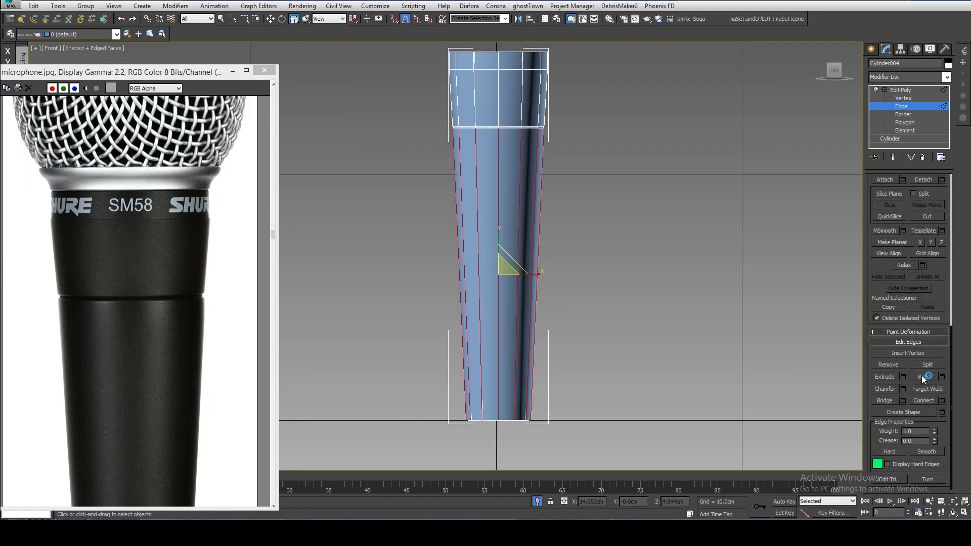
click(942, 400)
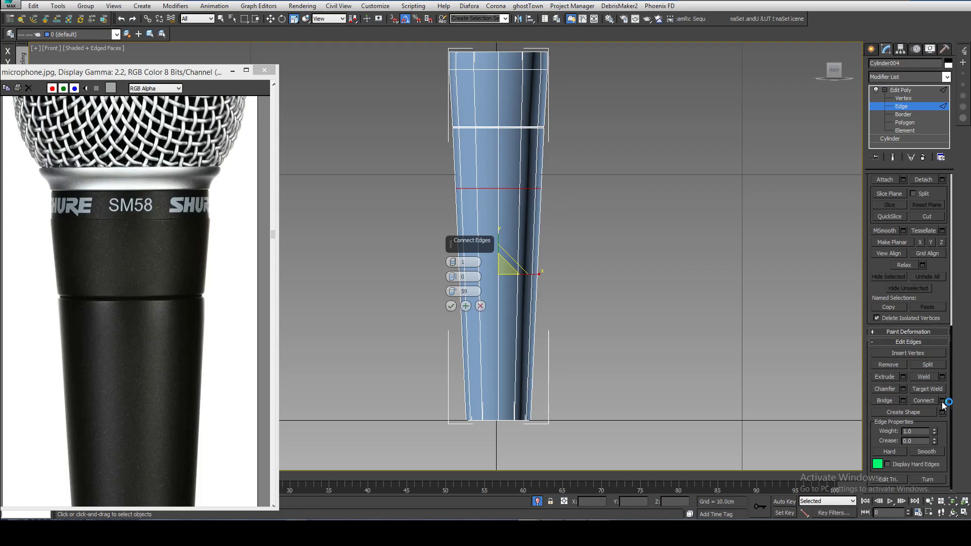
click(453, 261)
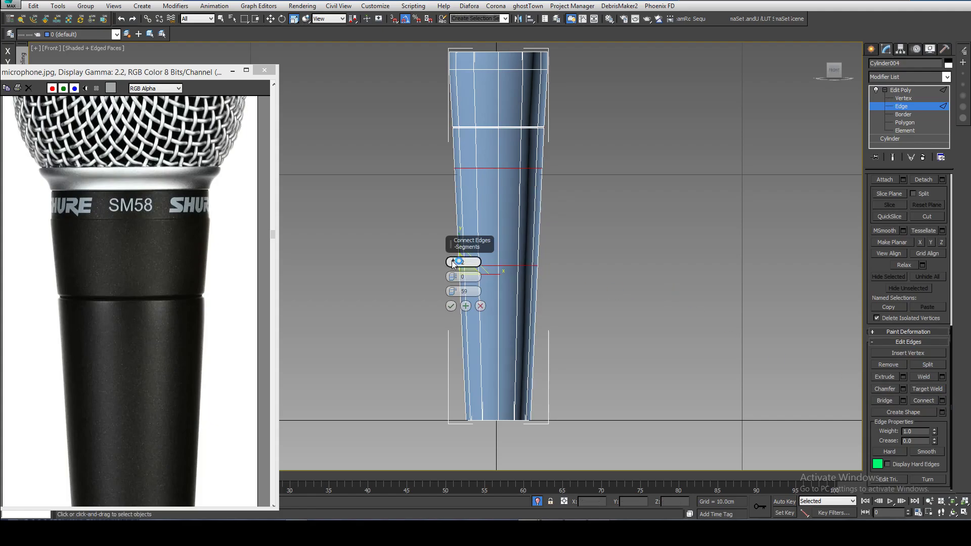
right_click(453, 291)
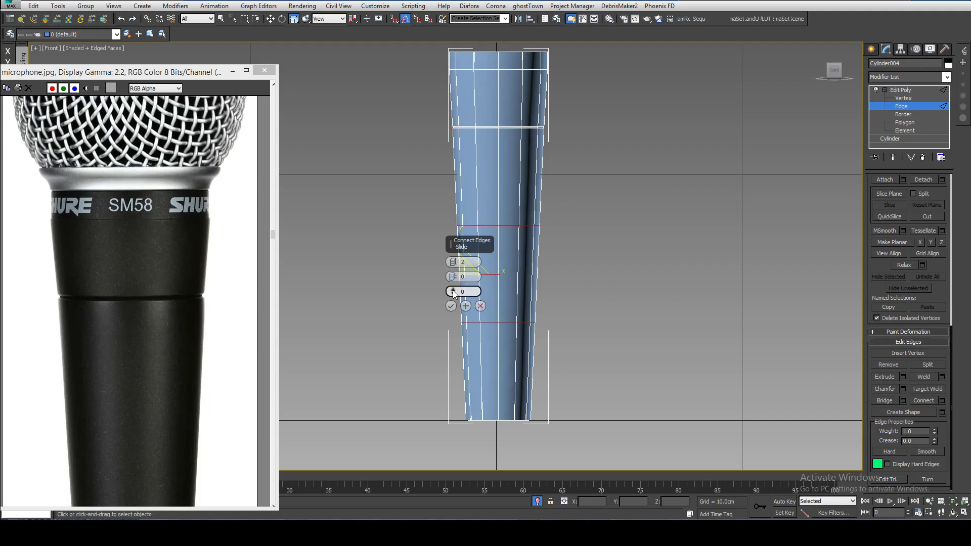
drag(453, 277, 447, 102)
scroll(464, 168, up, 4)
click(450, 306)
Examine the new support loops near the groove and at the handle's bottom end
middle_drag(462, 162, 399, 128)
scroll(399, 128, down, 4)
middle_drag(430, 462, 450, 204)
scroll(451, 205, up, 4)
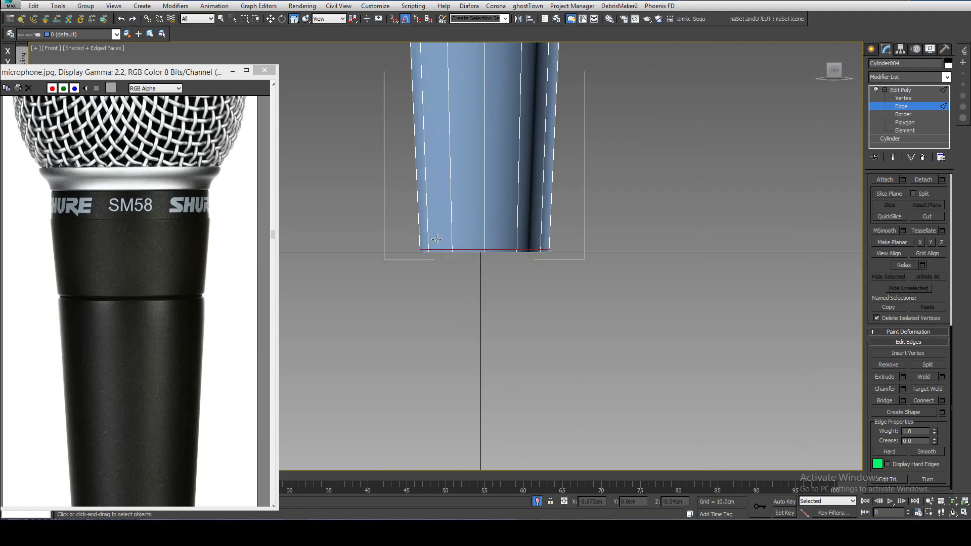
scroll(459, 299, up, 2)
scroll(404, 274, up, 2)
middle_drag(405, 277, 405, 348)
scroll(405, 348, down, 2)
middle_drag(425, 303, 413, 367)
scroll(411, 371, down, 1)
scroll(414, 367, down, 6)
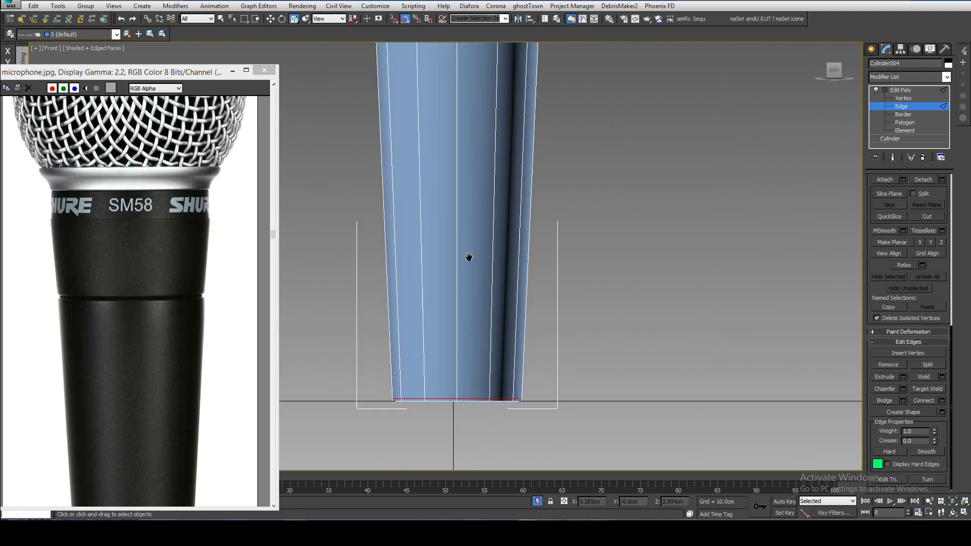
Select the vertical edges between the upper edge loop and the groove and connect them with two loops pinched close to both ends
scroll(438, 297, up, 8)
middle_drag(426, 222, 438, 357)
scroll(439, 357, down, 2)
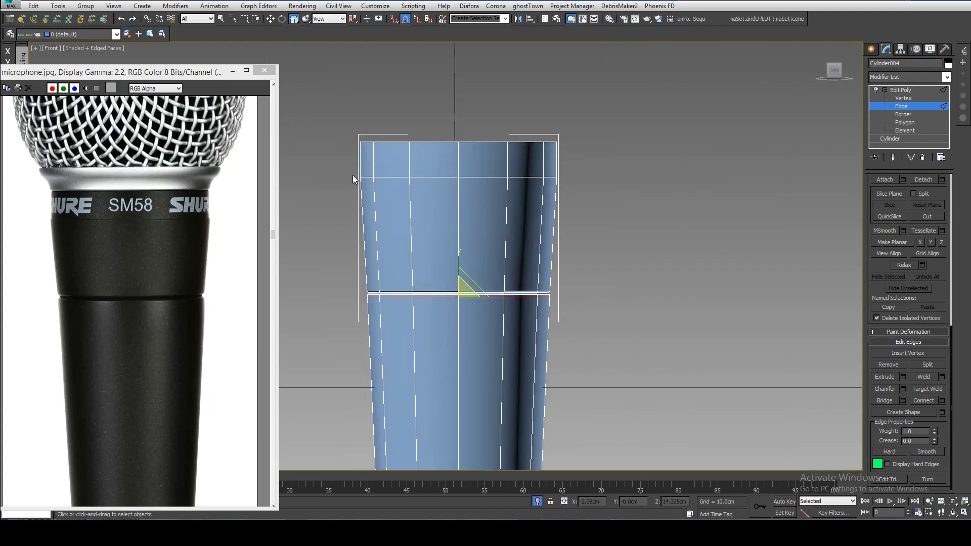
drag(626, 255, 623, 253)
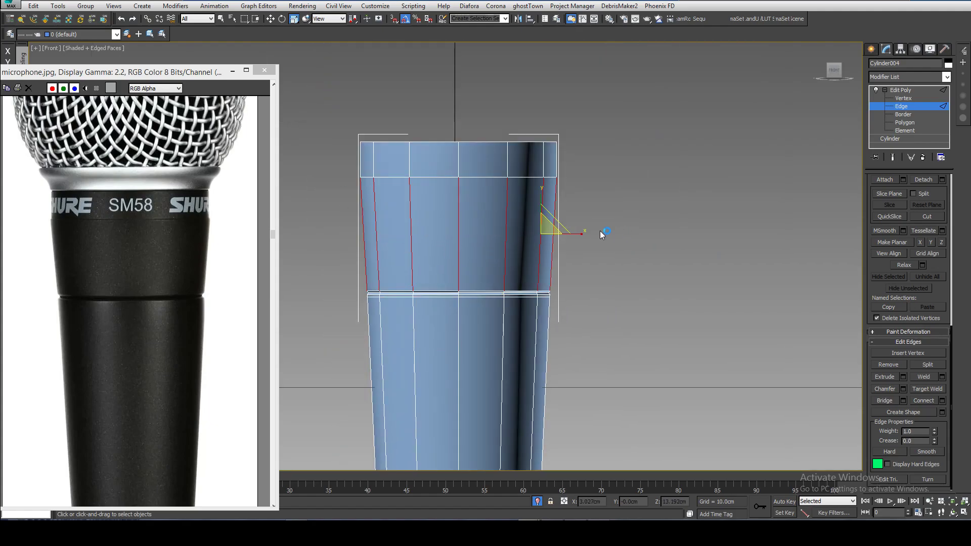
right_click(481, 242)
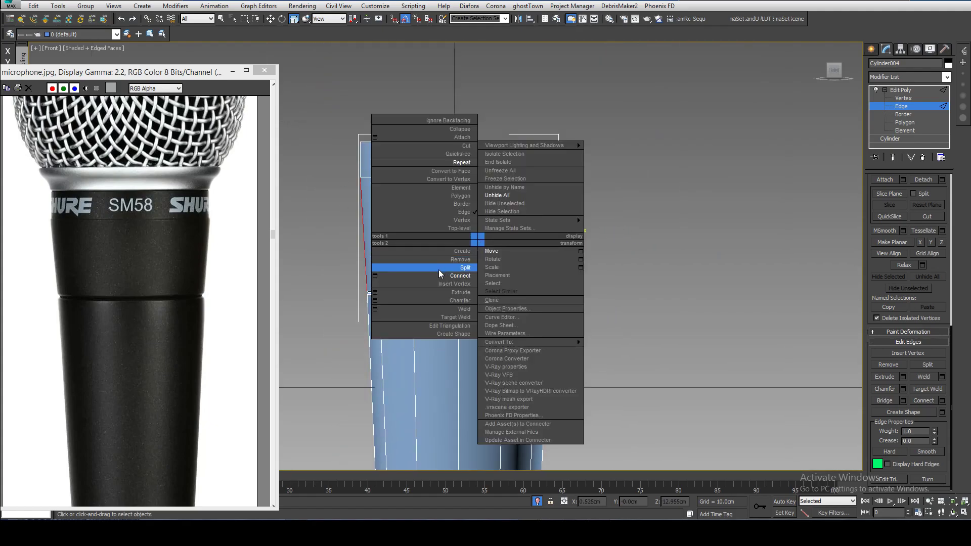
click(380, 275)
scroll(364, 214, up, 4)
middle_drag(374, 238, 374, 269)
key(w)
drag(453, 276, 454, 316)
click(451, 306)
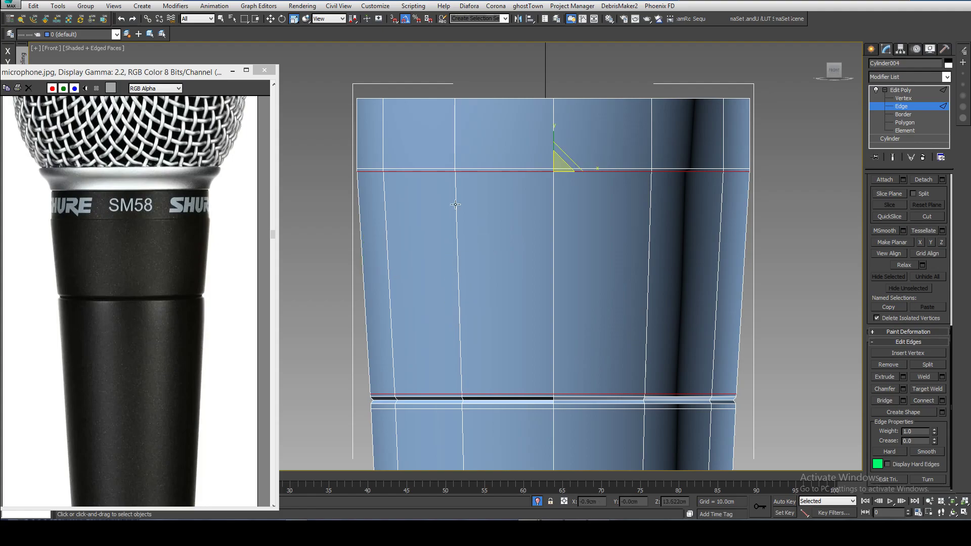
Examine the new support loops on the upper section and the open rim at the handle's top
middle_drag(419, 143, 440, 199)
middle_drag(364, 148, 349, 117)
scroll(349, 116, down, 1)
mouse_move(500, 214)
middle_down()
mouse_move(455, 162)
mouse_move(487, 248)
mouse_move(488, 184)
mouse_move(498, 229)
middle_up()
scroll(486, 248, down, 1)
scroll(487, 244, up, 1)
scroll(485, 153, up, 2)
middle_drag(485, 155, 581, 188)
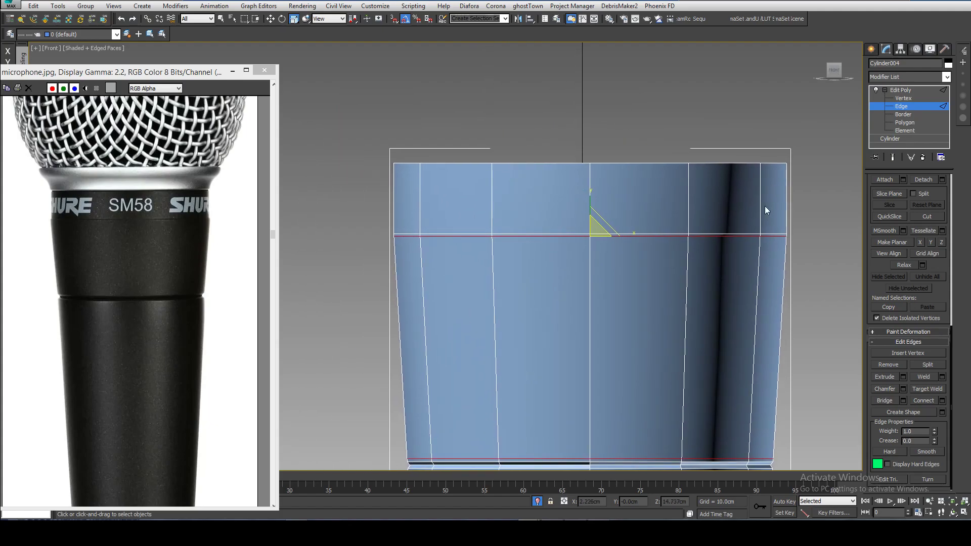
alt+middle_drag(781, 129, 804, 144)
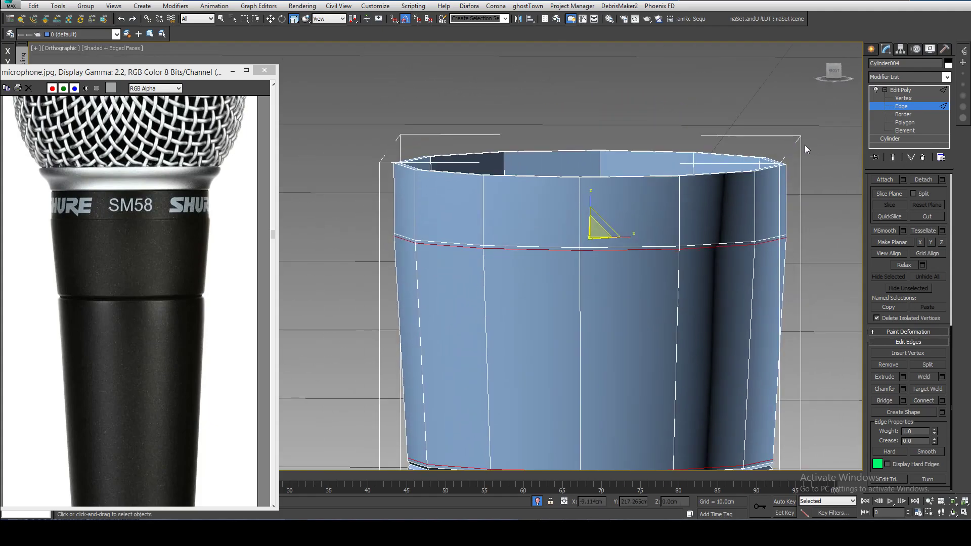
key(f)
Select the ring of vertical edges around the band above the handle's upper edge loop
click(901, 123)
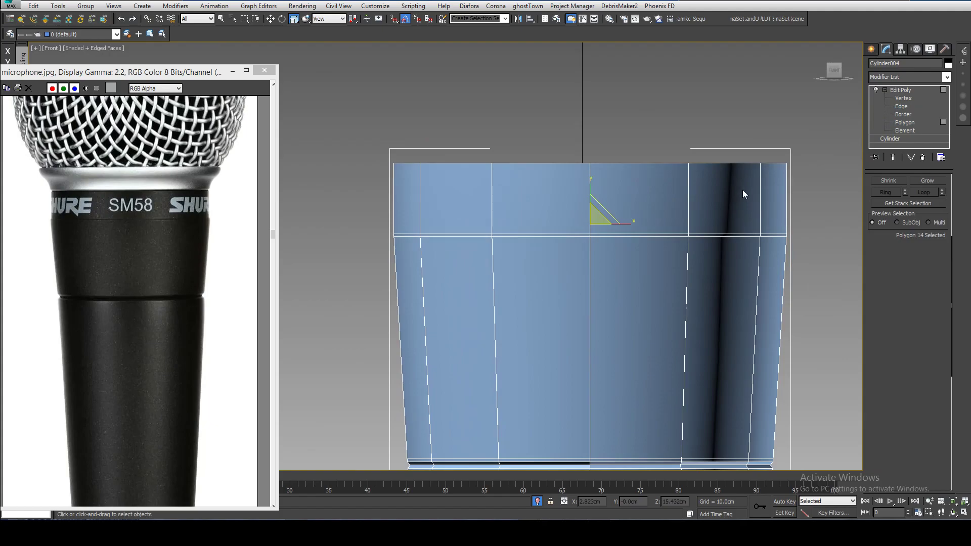
click(685, 196)
click(912, 105)
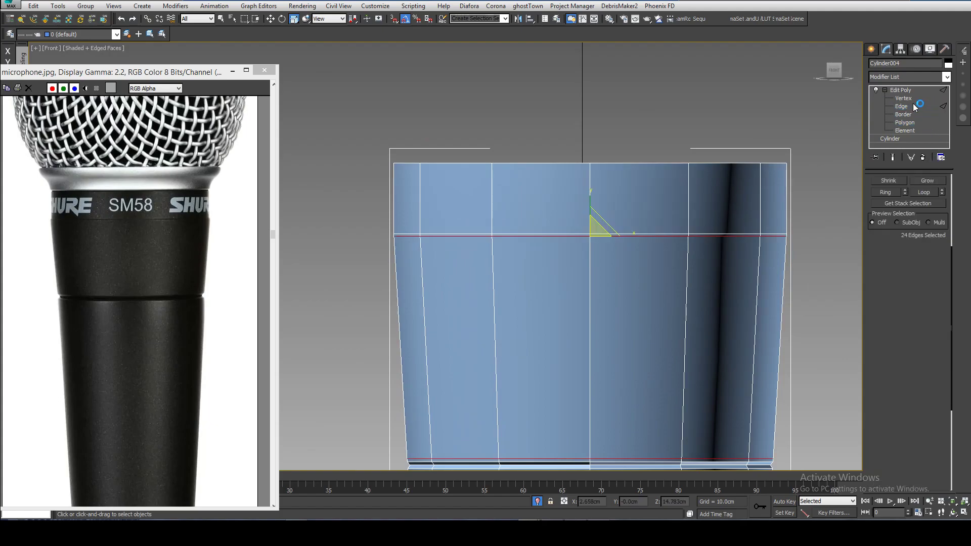
middle_drag(702, 174, 721, 173)
click(607, 187)
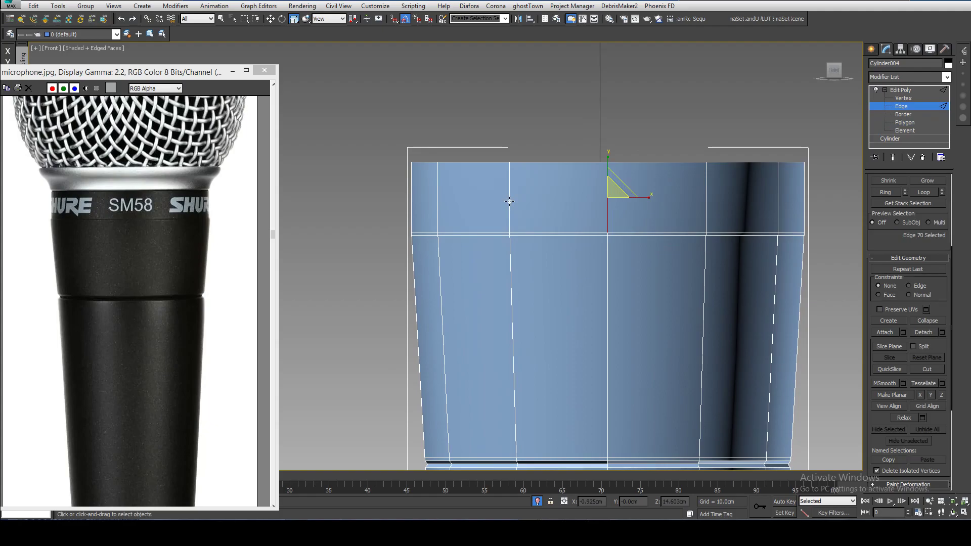
key(alt+r)
scroll(505, 217, up, 4)
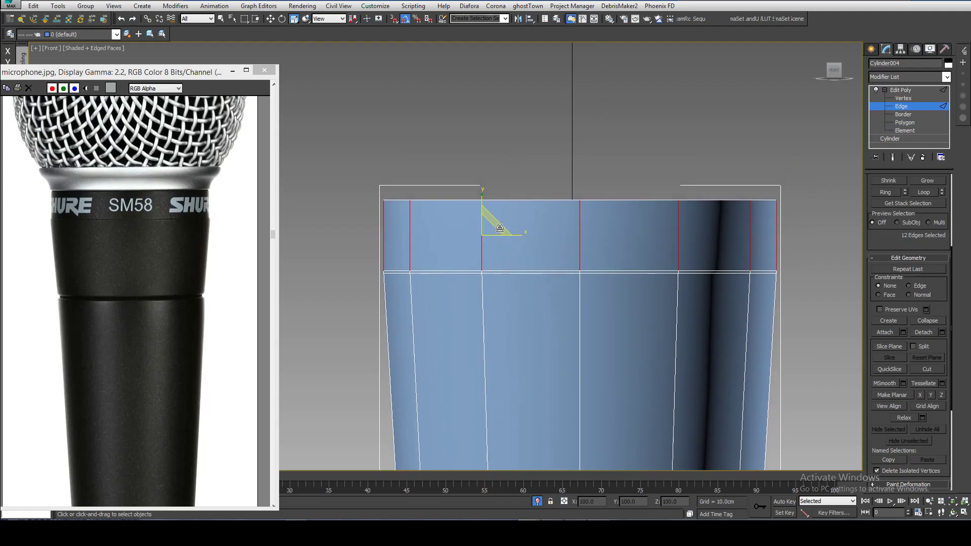
middle_drag(500, 228, 455, 233)
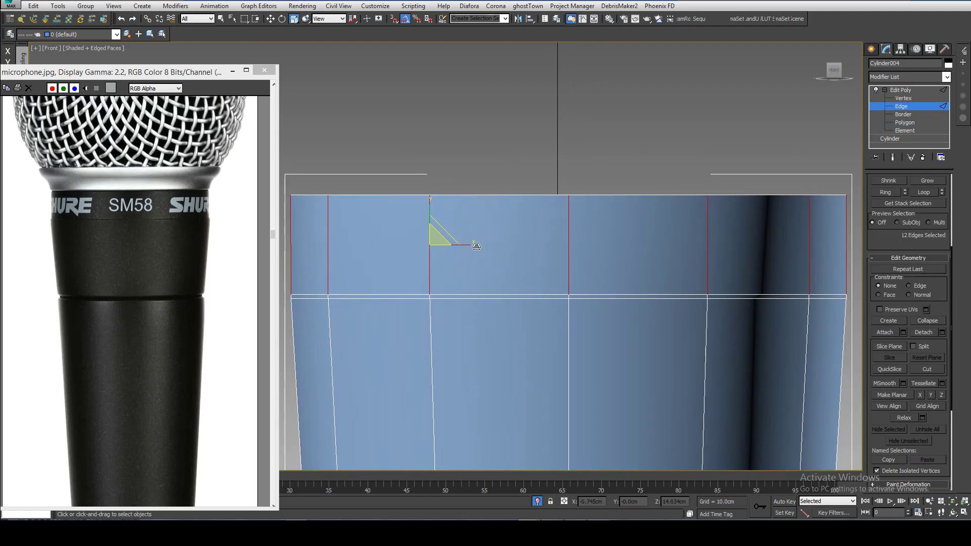
scroll(520, 250, down, 2)
scroll(906, 362, down, 6)
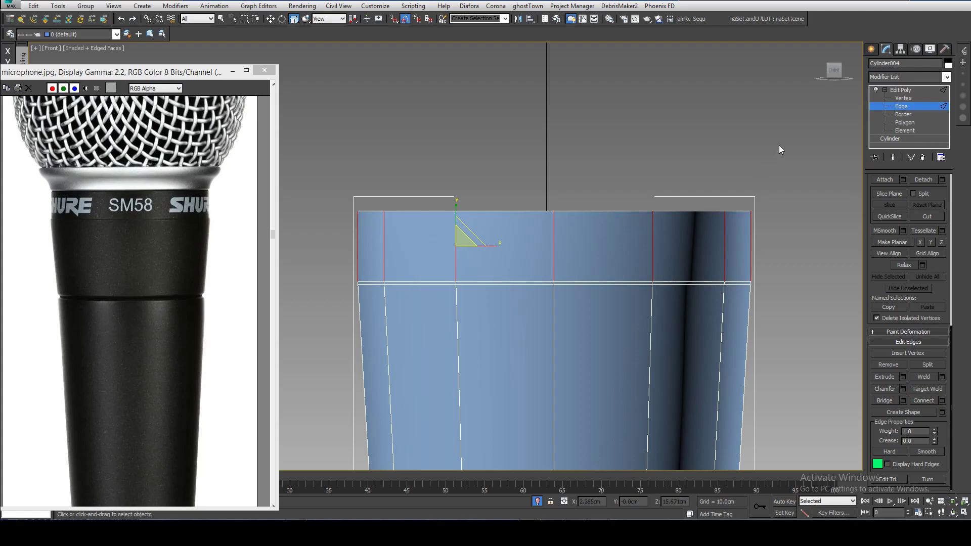
click(904, 122)
drag(800, 148, 322, 230)
alt+middle_drag(345, 177, 386, 199)
ctrl+click(440, 235)
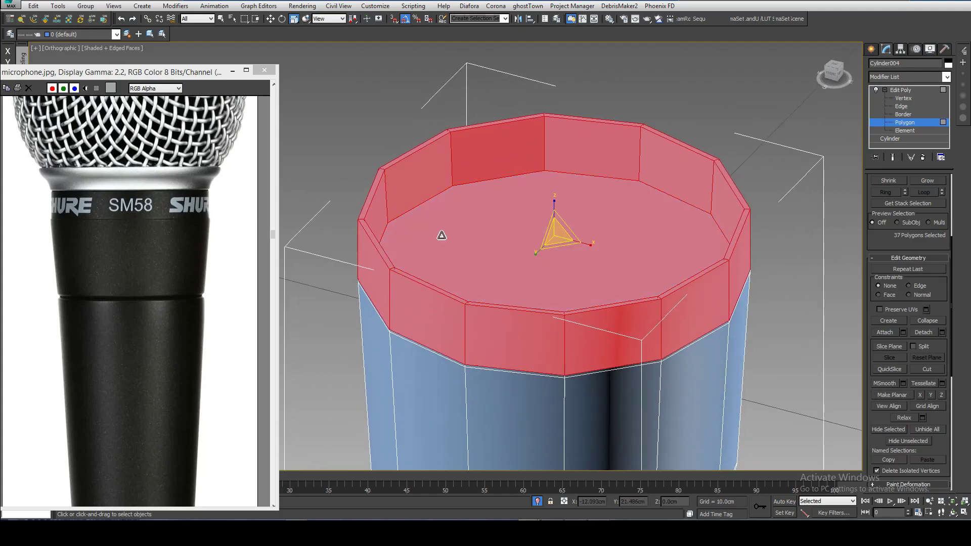
key(ctrl+d)
Delete the recessed polygon that closes the floor of the handle's top opening
click(456, 234)
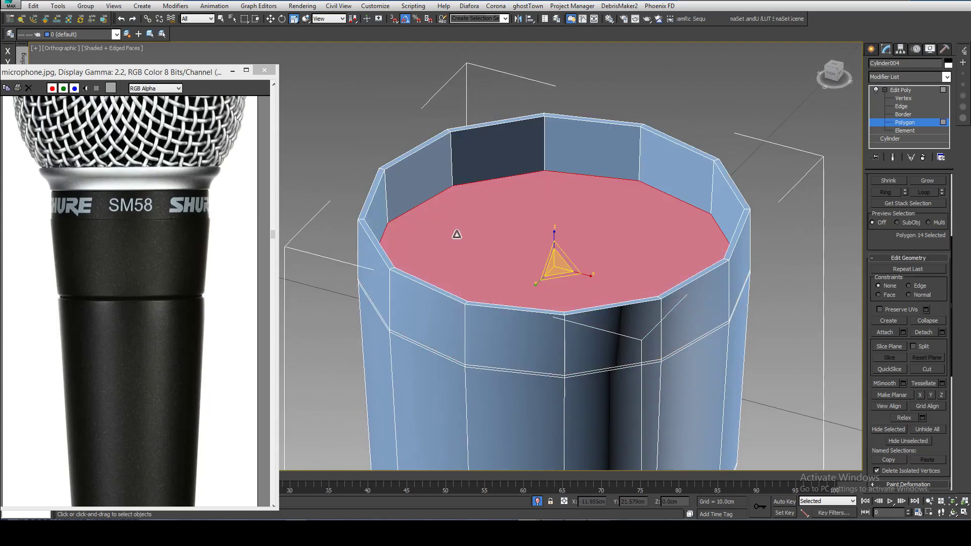
key(Delete)
alt+middle_drag(479, 228, 356, 178)
key(f)
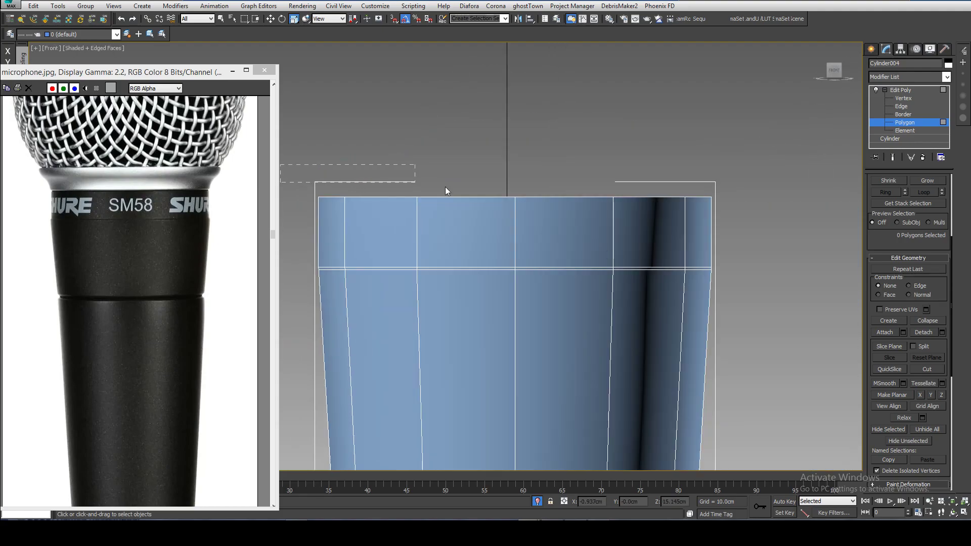
Select the polygon band above the handle's upper edge loop and extrude it inward by -0.015 cm along local normals
drag(659, 213, 662, 215)
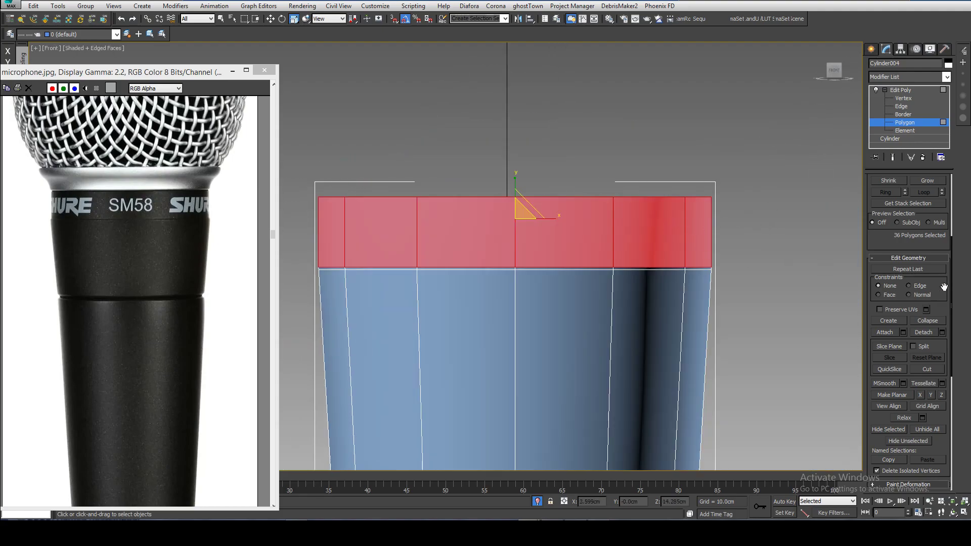
drag(941, 287, 920, 90)
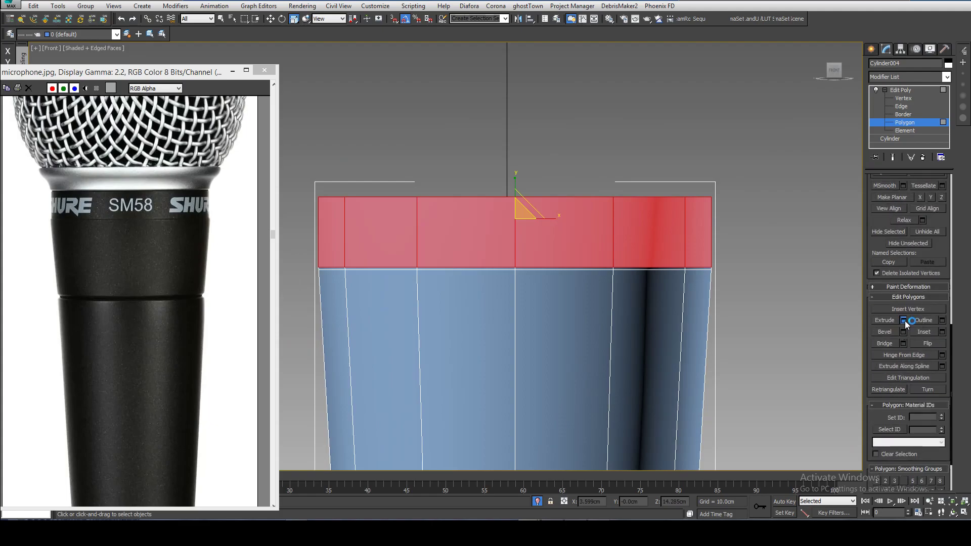
middle_drag(649, 277, 704, 272)
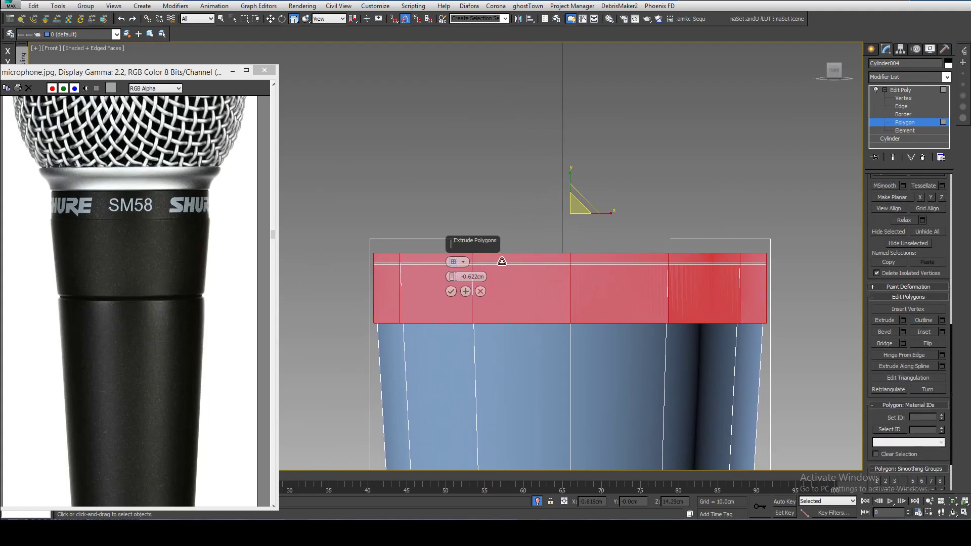
click(462, 262)
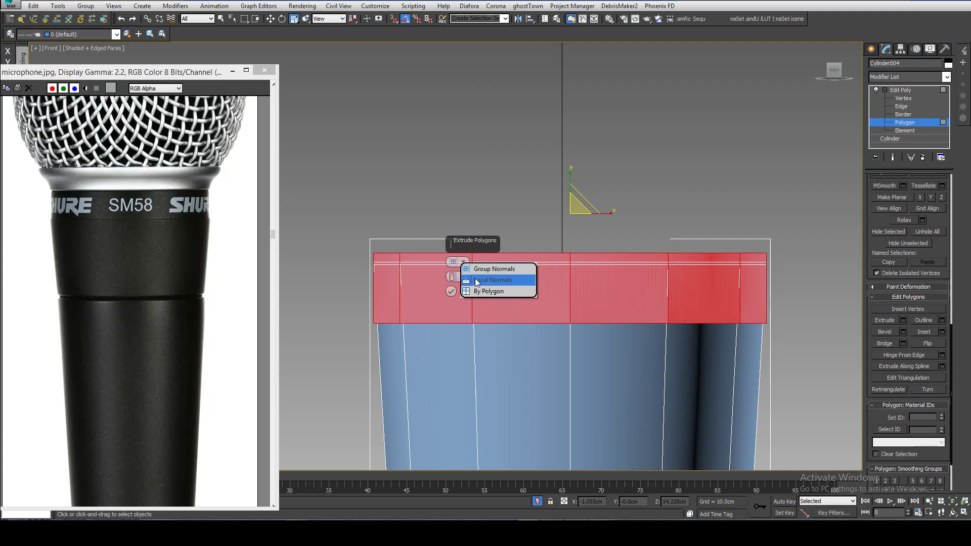
click(478, 280)
drag(453, 276, 453, 279)
scroll(370, 261, up, 7)
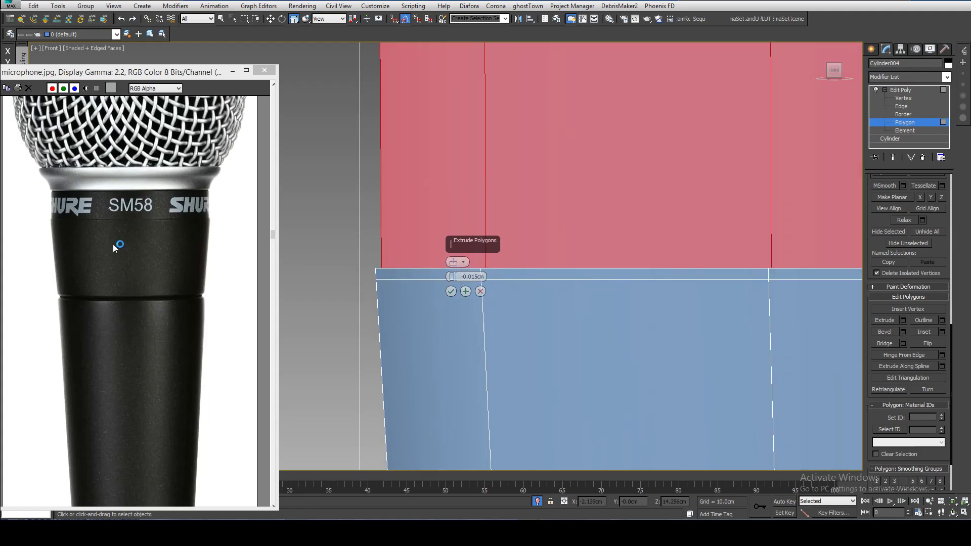
click(58, 210)
scroll(54, 210, up, 2)
alt+middle_drag(437, 241, 379, 311)
click(451, 292)
Examine the narrow ledge beneath the recessed band and the handle's open top in shaded and wireframe display
alt+middle_drag(447, 291, 413, 293)
click(409, 188)
middle_drag(409, 188, 393, 249)
scroll(373, 264, down, 3)
scroll(445, 242, up, 2)
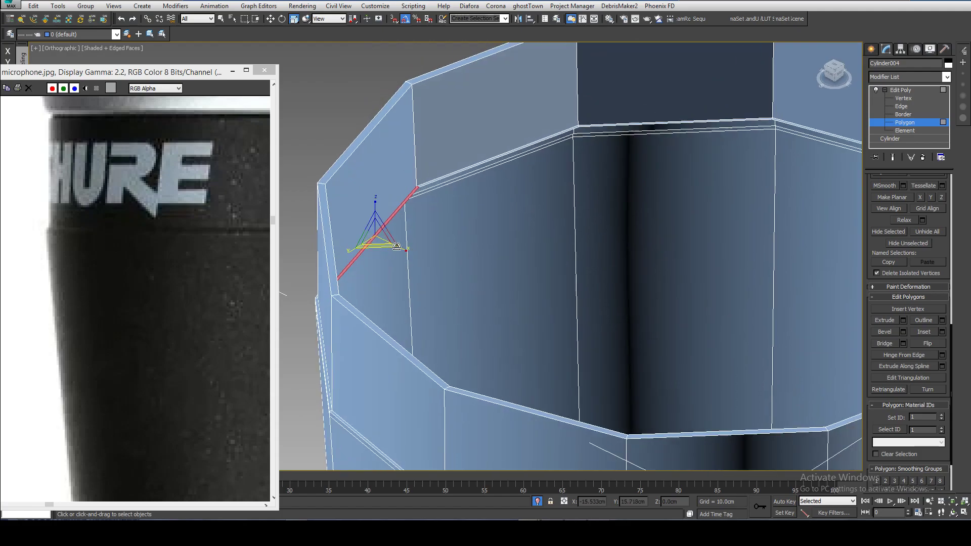
scroll(420, 197, up, 5)
key(F3)
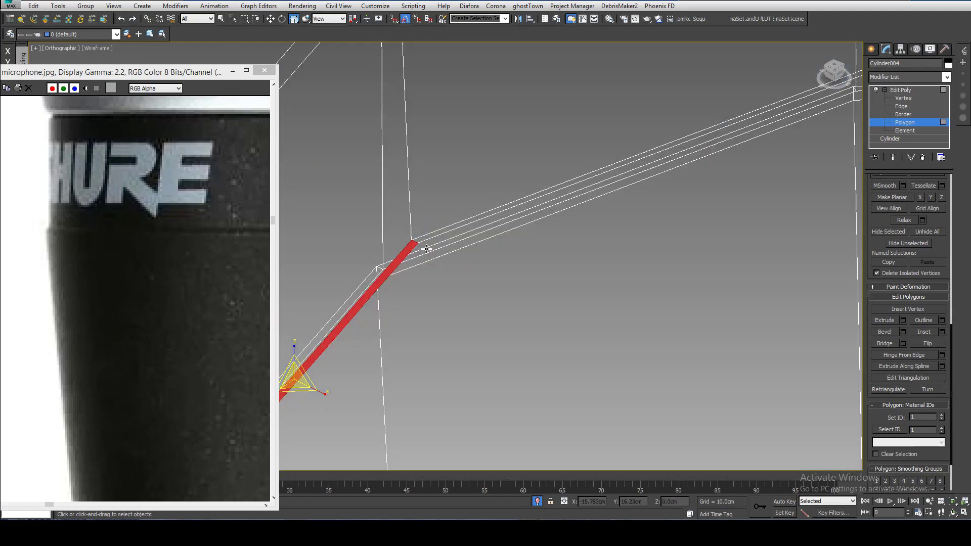
key(F3)
scroll(558, 183, down, 5)
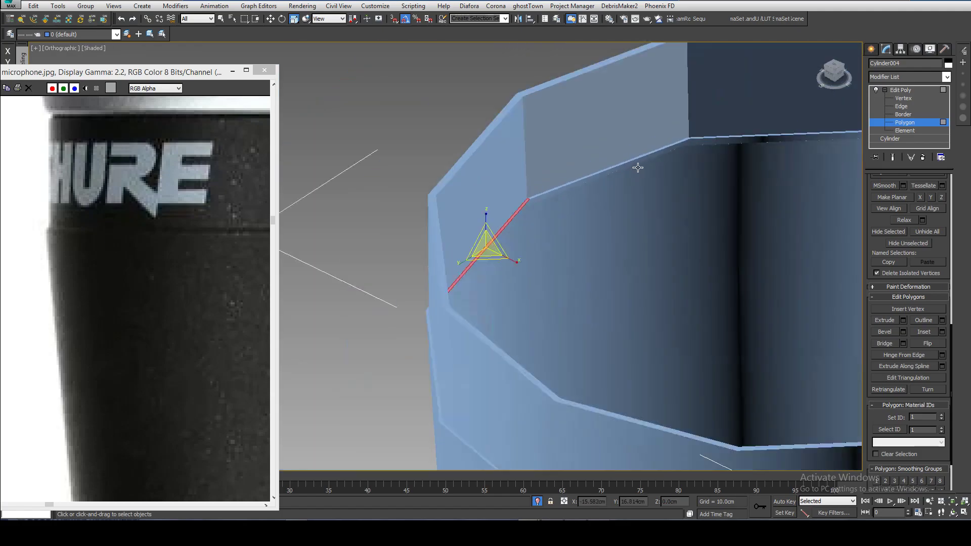
scroll(562, 186, down, 2)
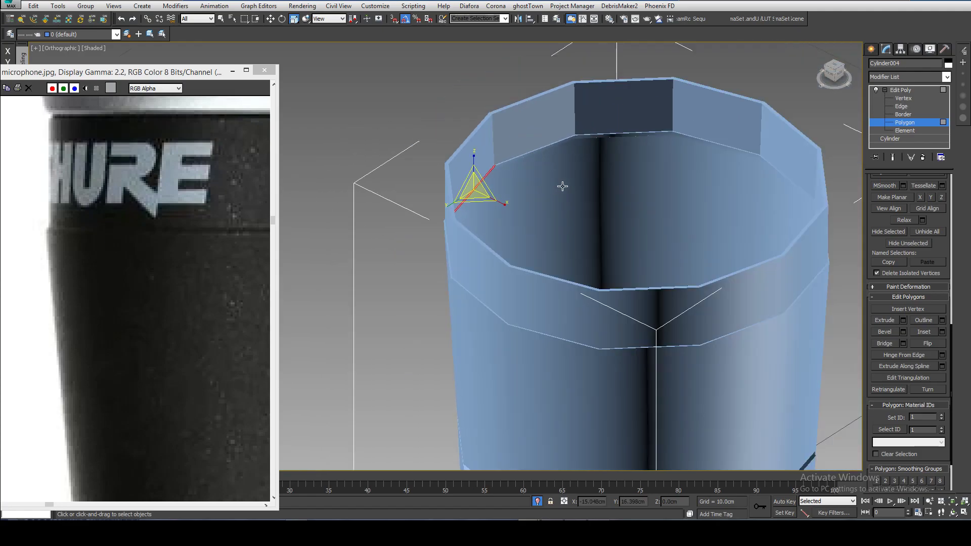
key(p)
alt+middle_drag(571, 197, 473, 180)
key(F4)
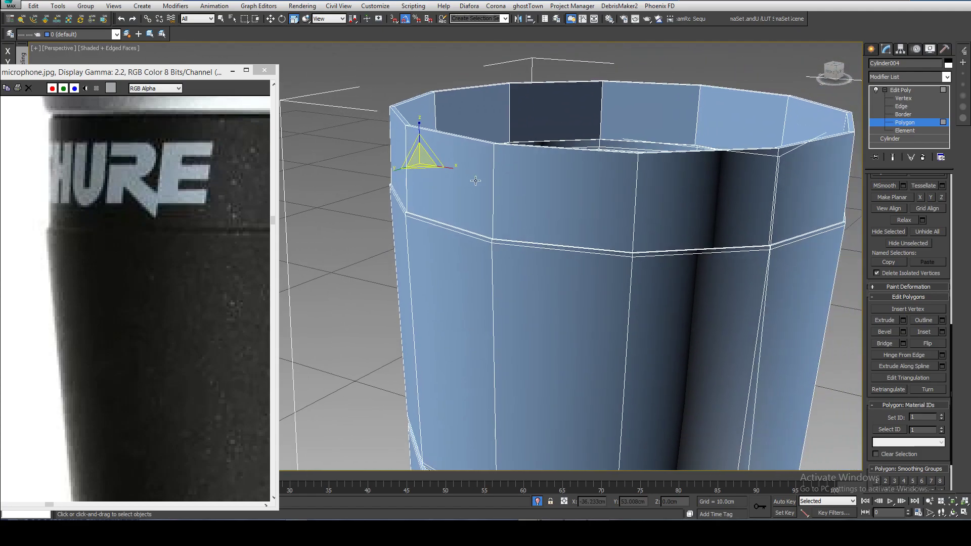
Select the ring of vertical edges around the recessed top band and connect them with two loops pinched to 98
scroll(473, 180, down, 3)
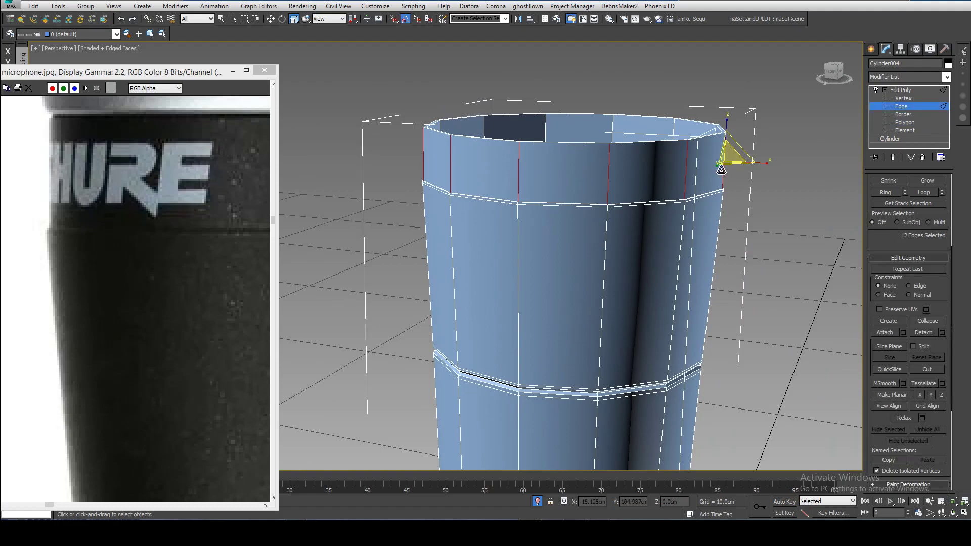
click(689, 169)
click(699, 173)
click(685, 176)
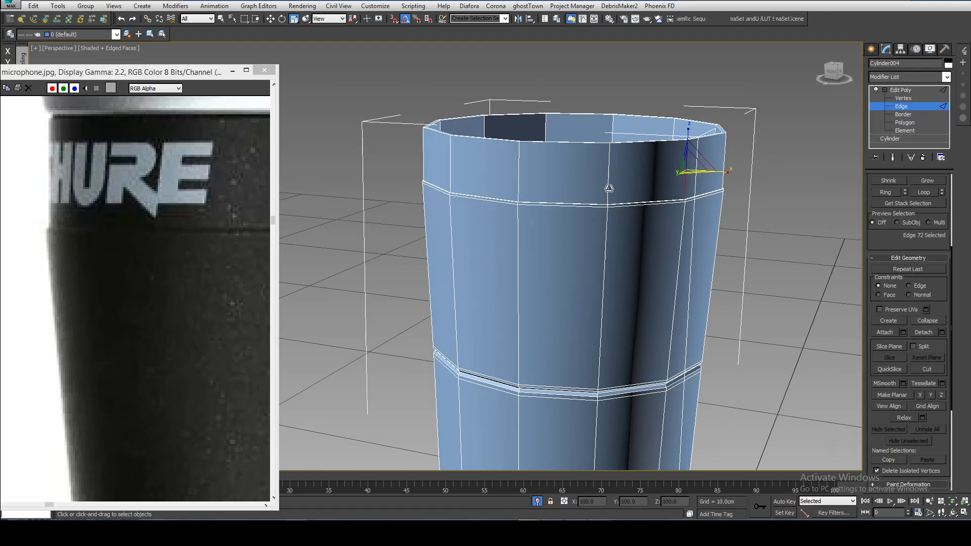
shift+click(608, 184)
right_click(608, 184)
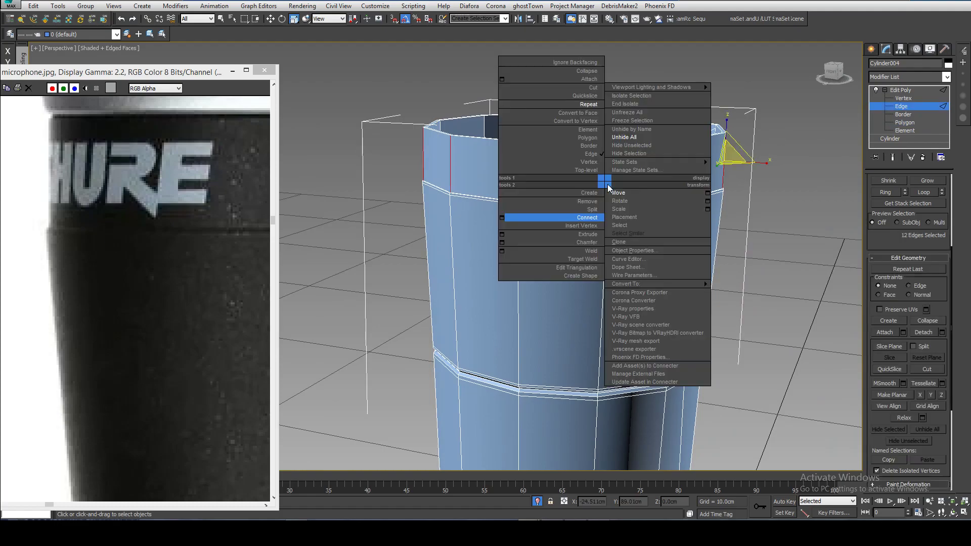
click(502, 218)
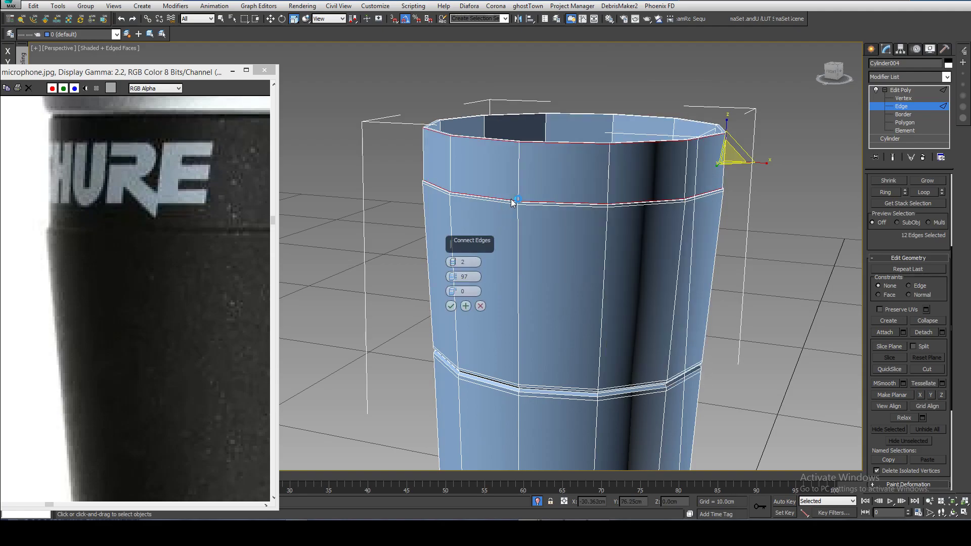
scroll(496, 223, up, 6)
scroll(462, 216, down, 4)
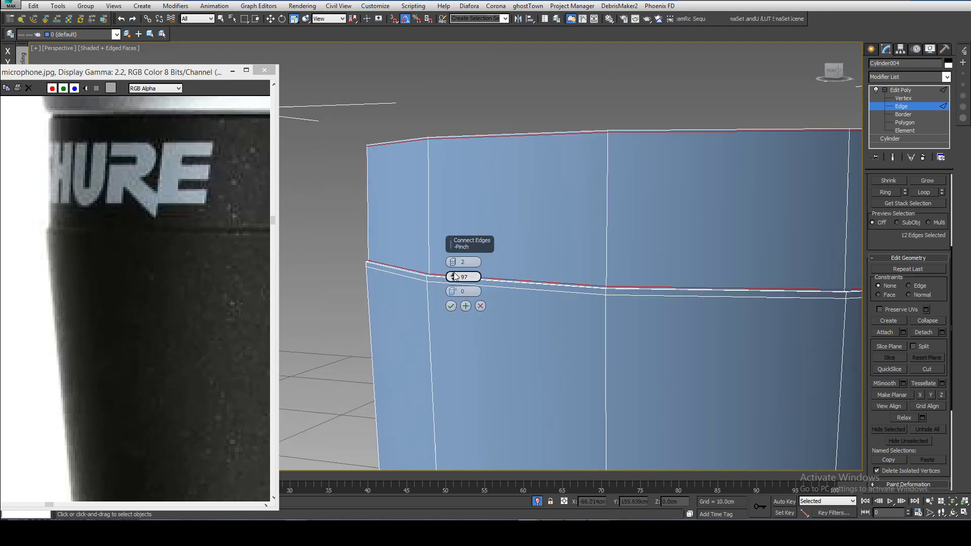
mouse_move(453, 263)
mouse_down()
mouse_move(453, 204)
mouse_move(452, 262)
mouse_up()
click(451, 306)
Select the ring of short edges across the ledge beneath the recessed band and connect them with two loops at pinch 47
alt+middle_drag(451, 306, 401, 263)
scroll(396, 291, up, 6)
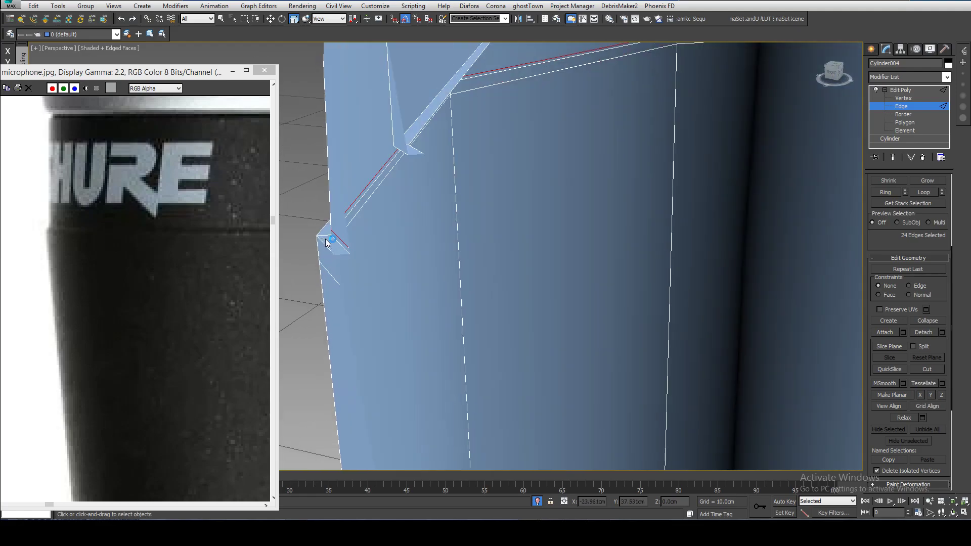
click(326, 243)
scroll(333, 240, down, 6)
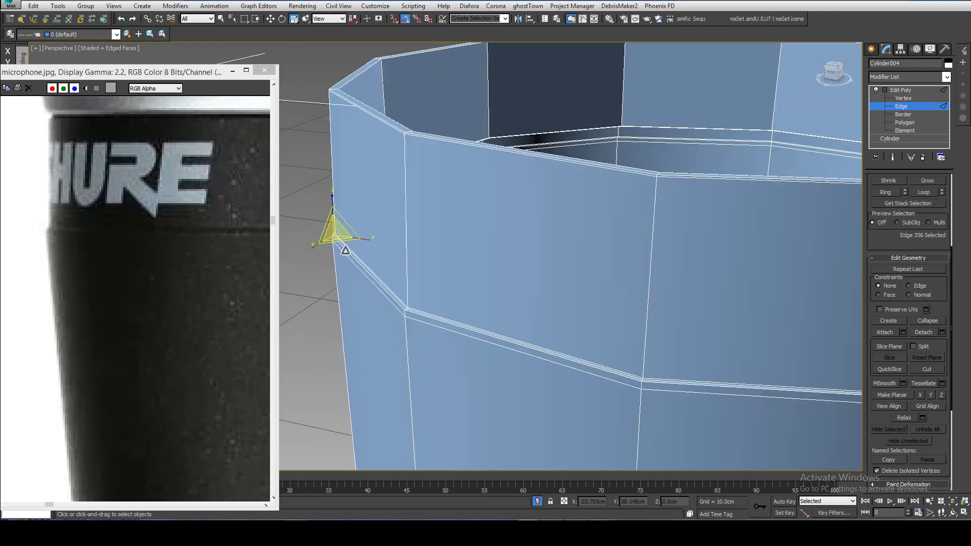
middle_drag(386, 272, 375, 278)
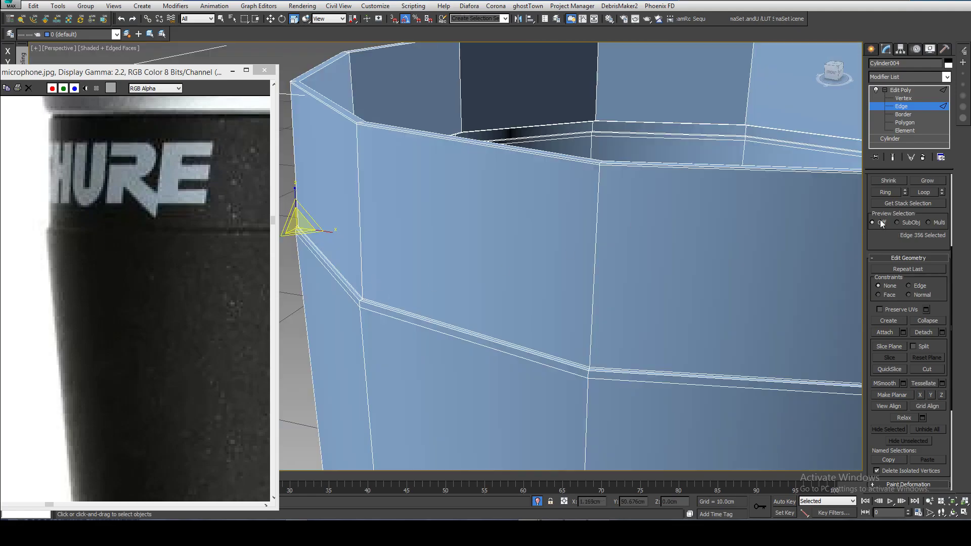
click(885, 192)
alt+middle_drag(637, 303, 453, 302)
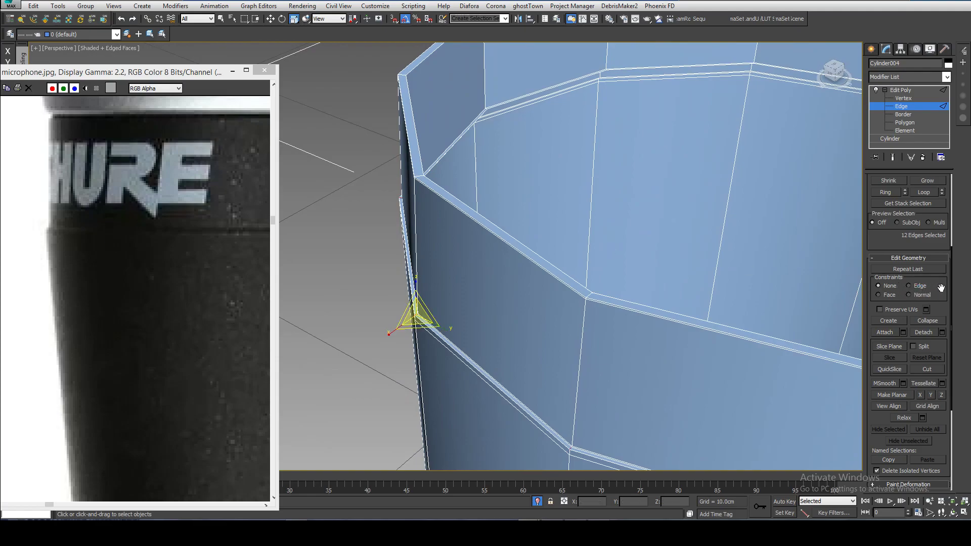
scroll(940, 287, down, 5)
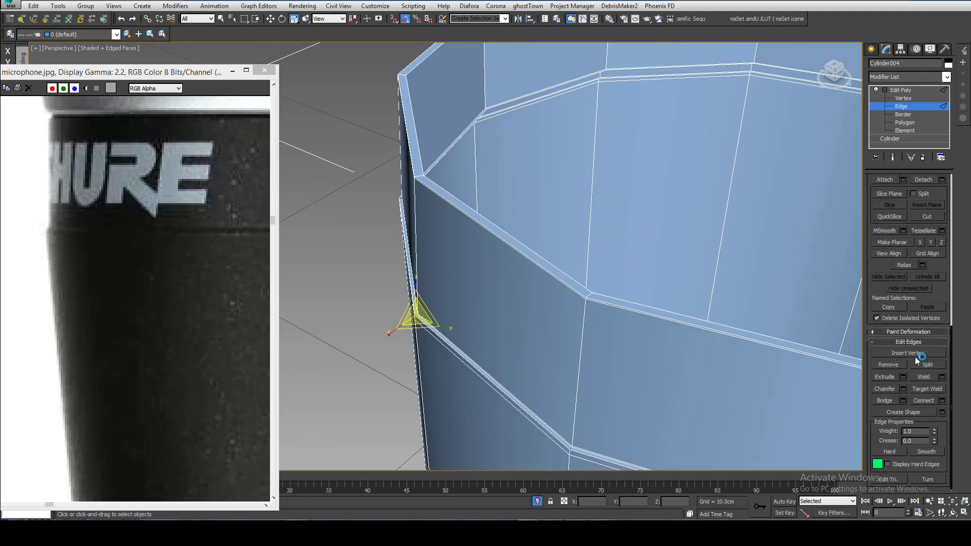
click(941, 400)
scroll(553, 311, up, 5)
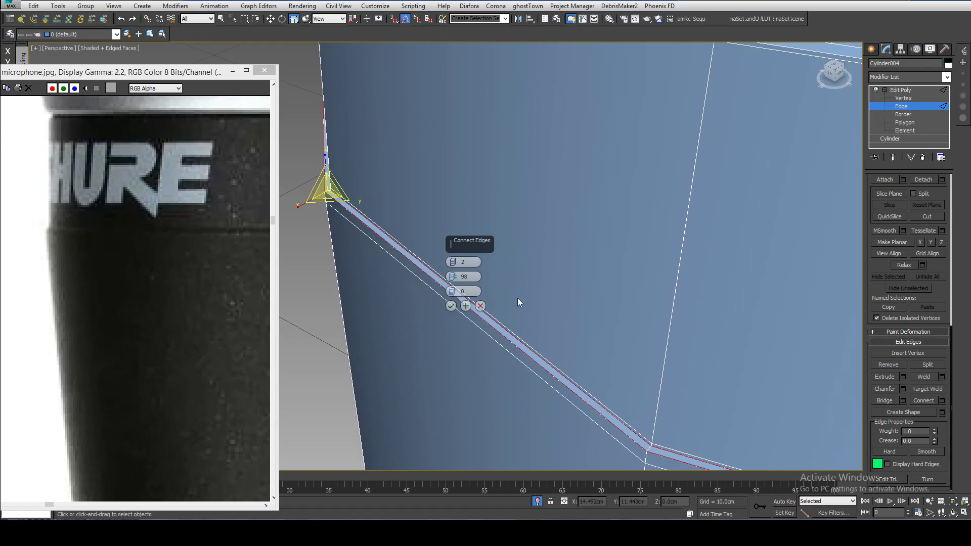
drag(453, 303, 422, 204)
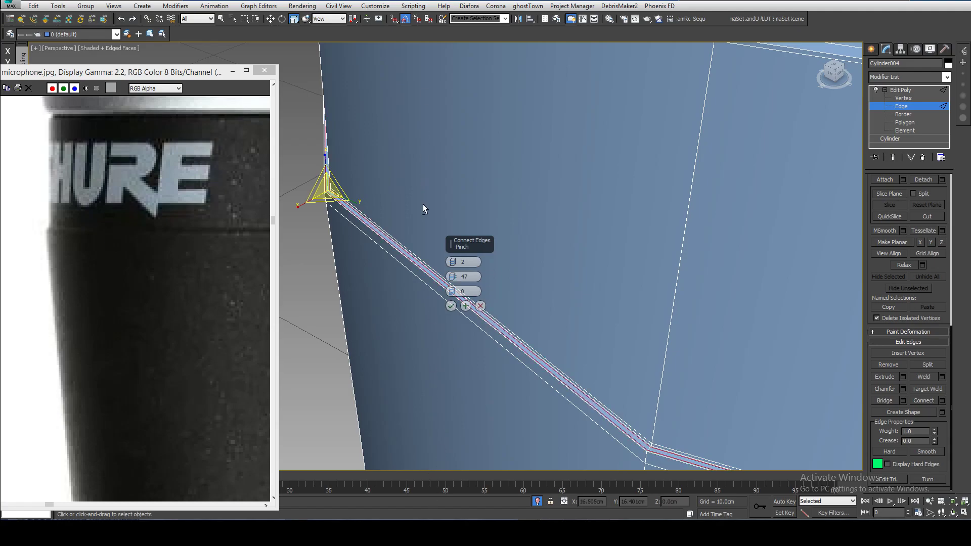
click(450, 305)
Select one of the short slanted edges on the upper wall of the handle's groove
scroll(448, 302, down, 10)
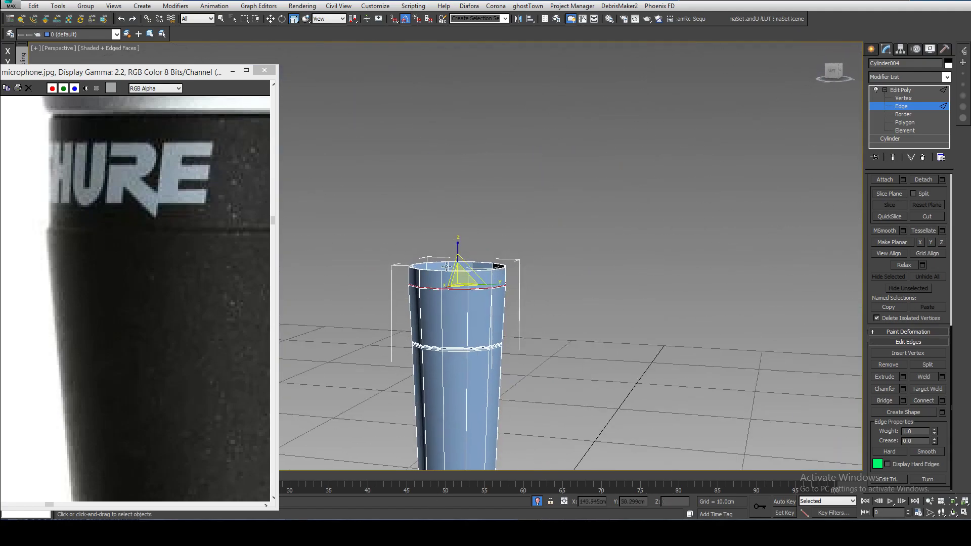
scroll(435, 269, up, 10)
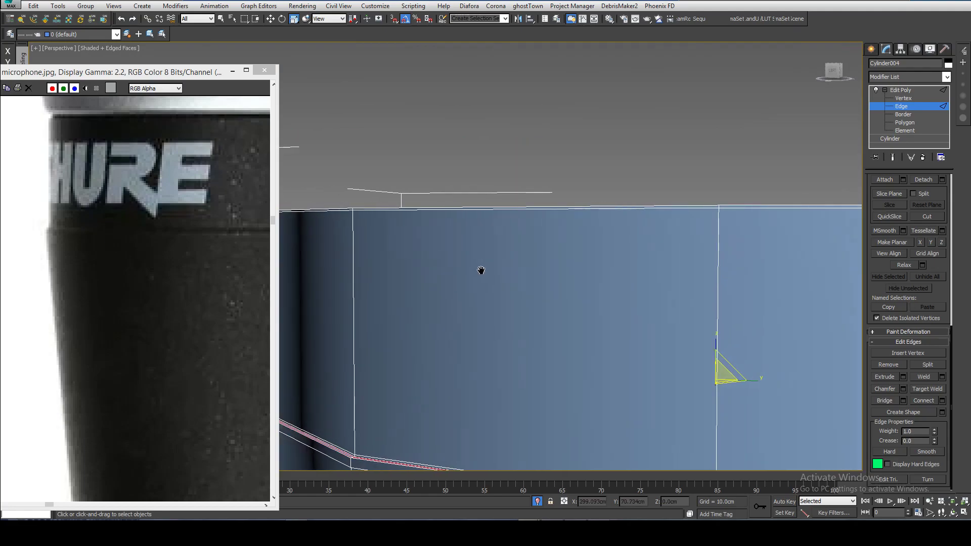
scroll(436, 269, down, 5)
middle_drag(505, 354, 450, 205)
click(383, 199)
alt+middle_drag(382, 199, 401, 164)
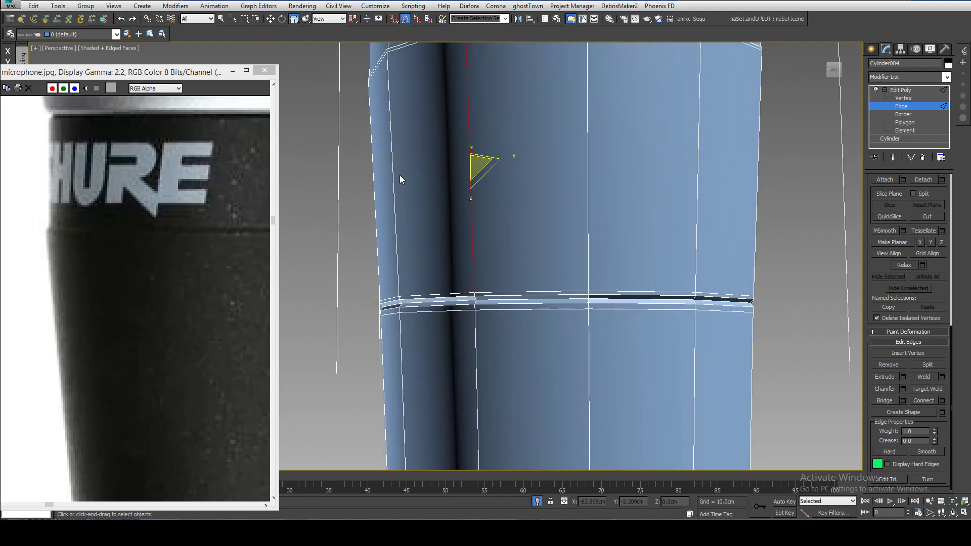
scroll(382, 300, up, 5)
click(471, 289)
middle_drag(543, 273, 422, 270)
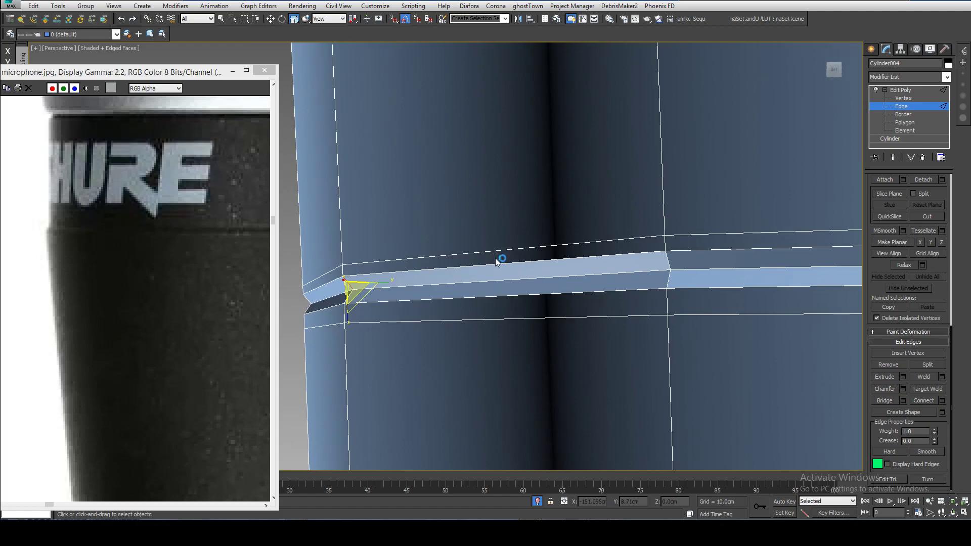
Compare the modelled groove with the groove below the lettering in the microphone reference image
middle_drag(437, 292, 445, 285)
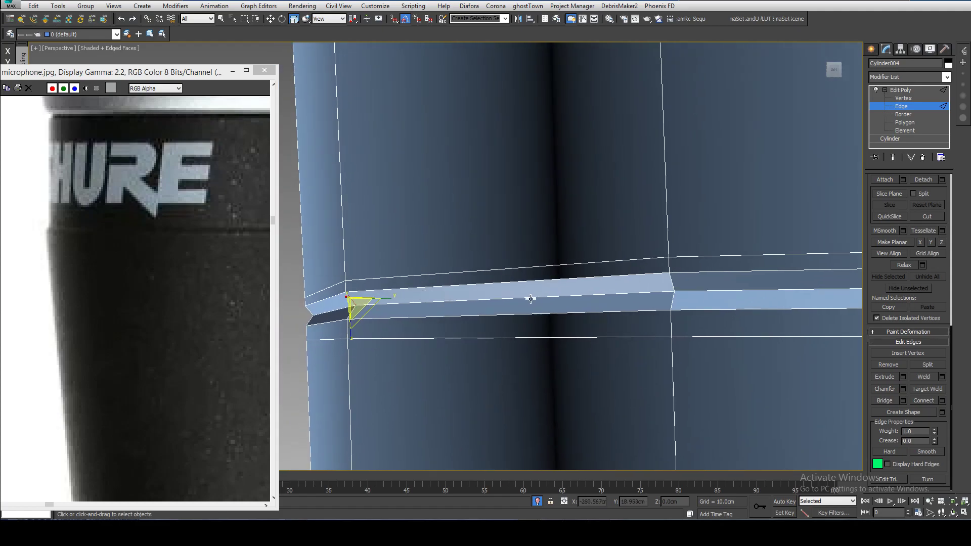
middle_drag(532, 296, 555, 291)
scroll(126, 260, down, 3)
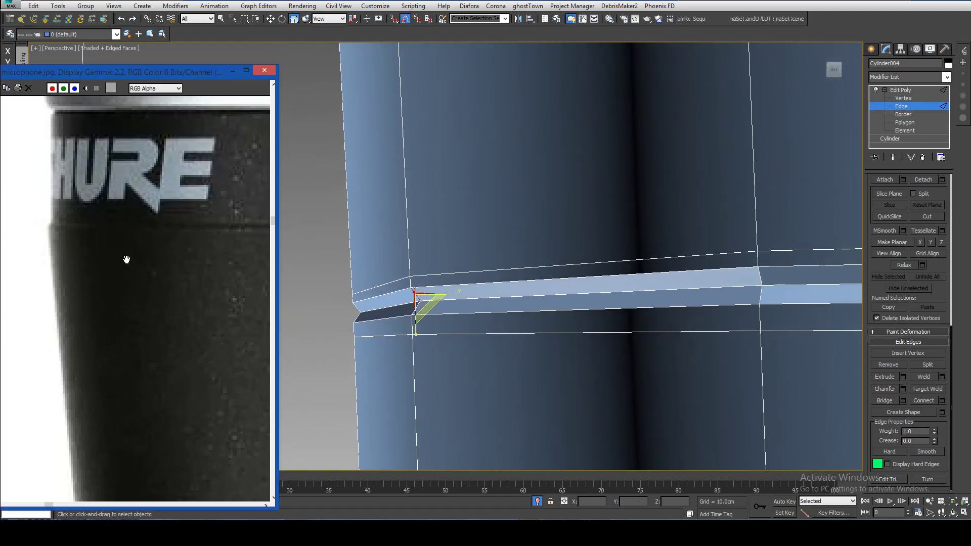
scroll(101, 403, up, 4)
middle_drag(110, 398, 54, 362)
scroll(51, 361, down, 1)
middle_drag(255, 356, 181, 353)
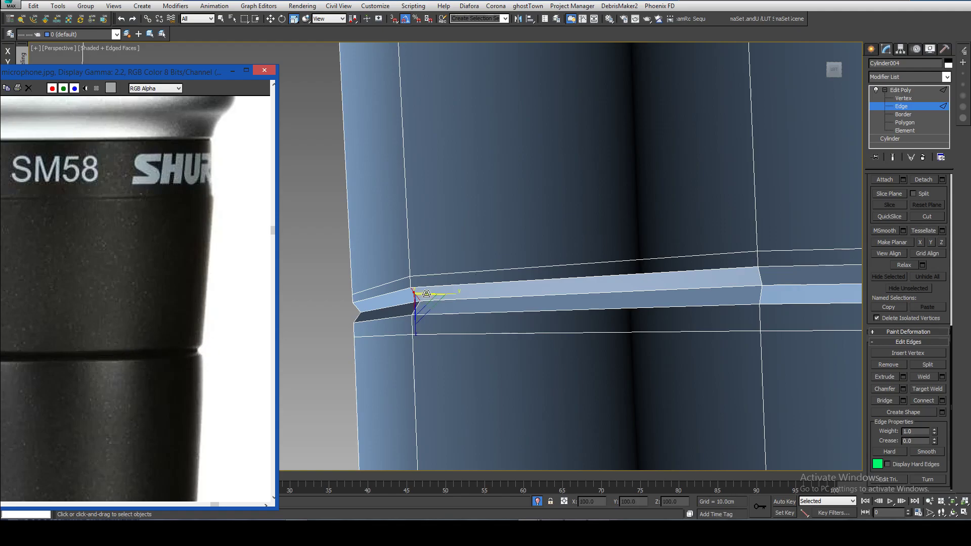
Select the ring of slanted edges around the groove's upper wall and connect them with two loops pinched to about 75
drag(937, 265, 917, 363)
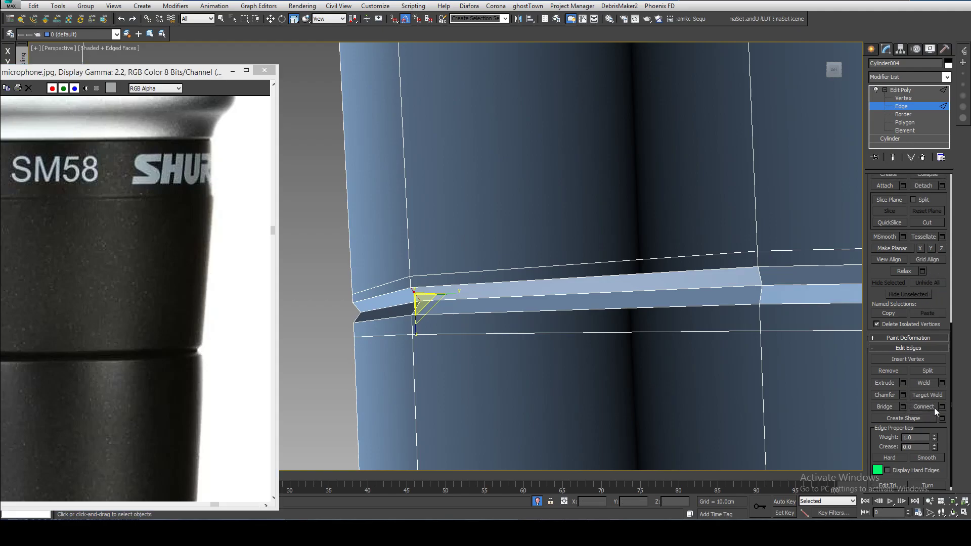
scroll(884, 265, up, 5)
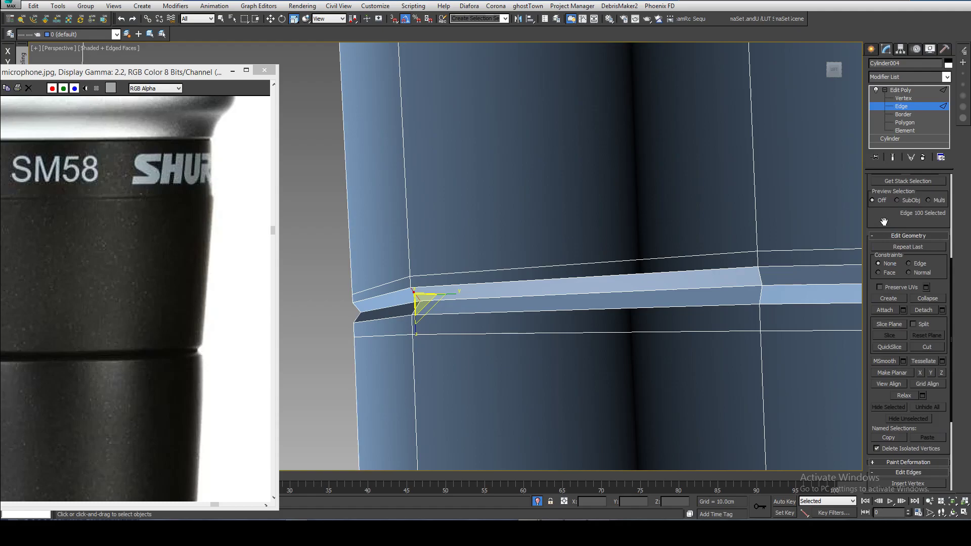
scroll(884, 222, up, 4)
scroll(923, 273, up, 2)
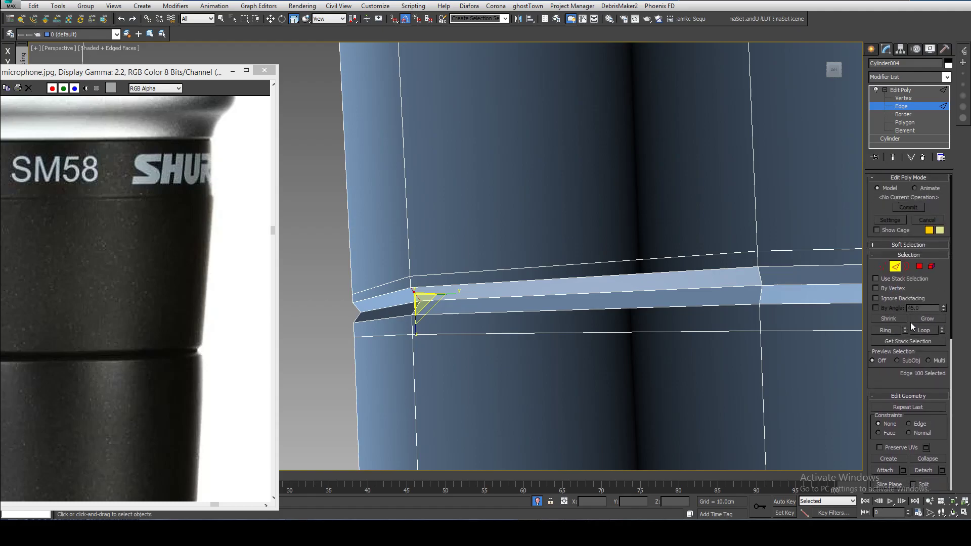
drag(898, 397, 895, 272)
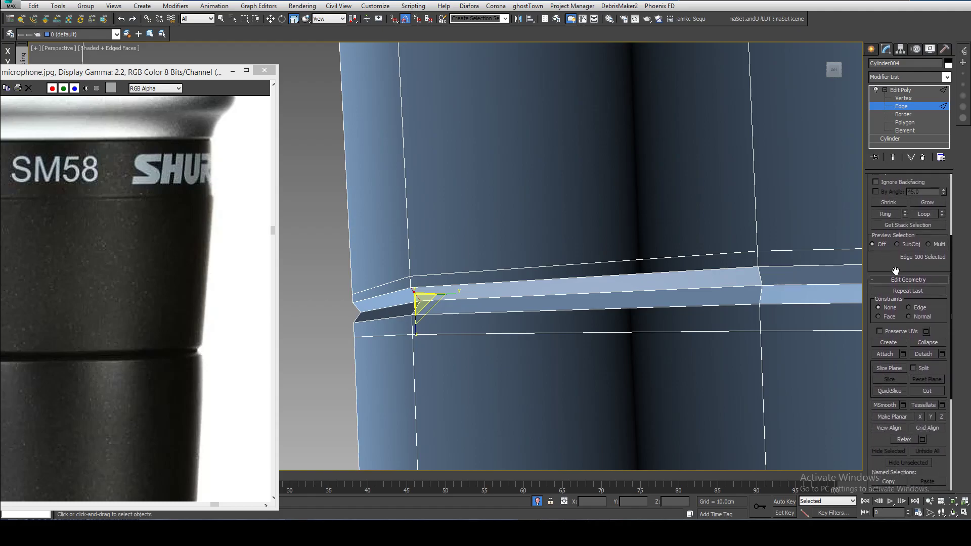
drag(930, 322, 944, 405)
click(891, 299)
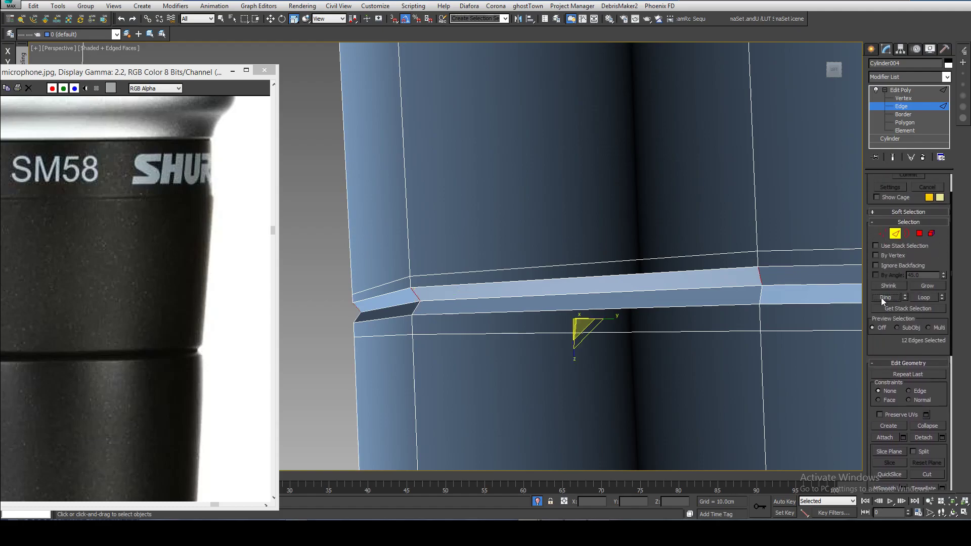
scroll(943, 409, down, 5)
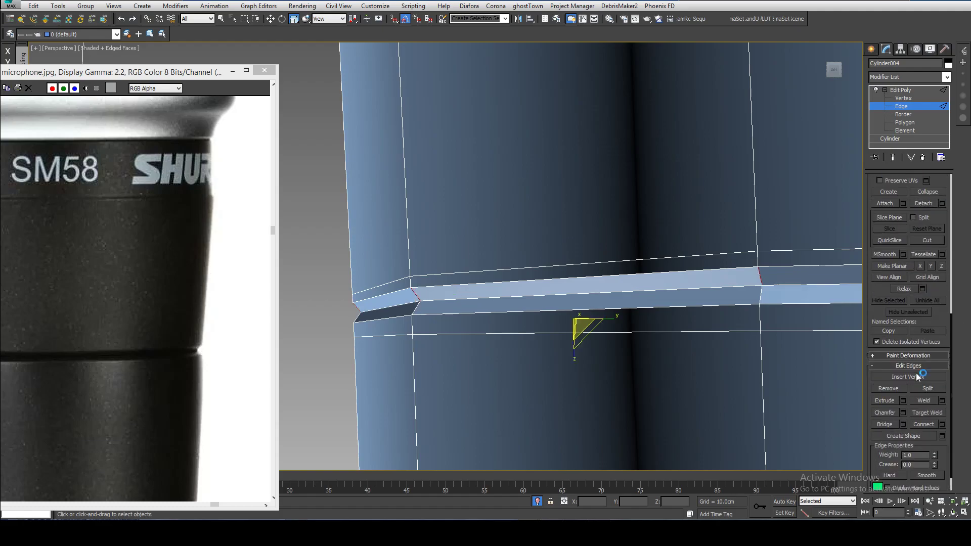
click(942, 424)
mouse_move(610, 311)
middle_down()
mouse_move(648, 306)
mouse_move(601, 299)
middle_up()
scroll(595, 299, up, 1)
scroll(599, 289, up, 1)
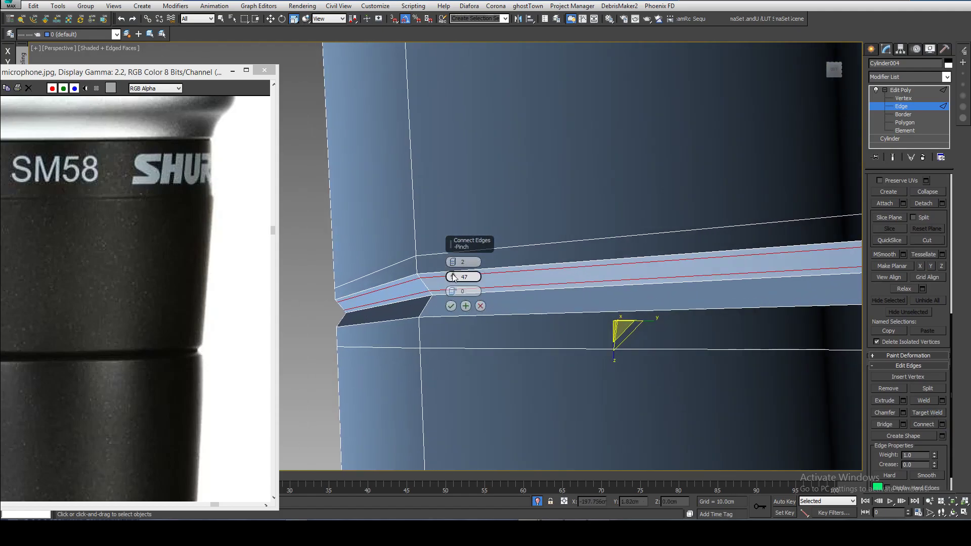
drag(451, 245, 413, 274)
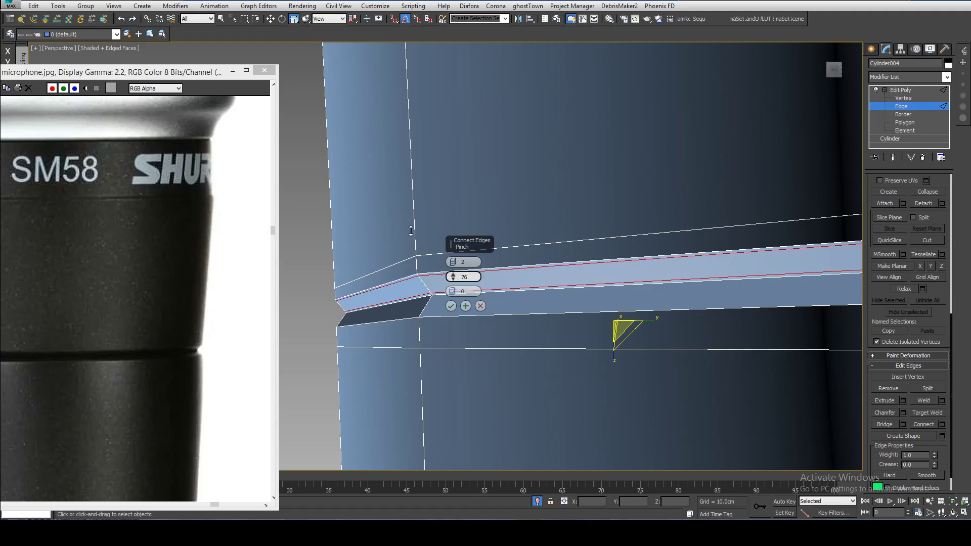
click(451, 306)
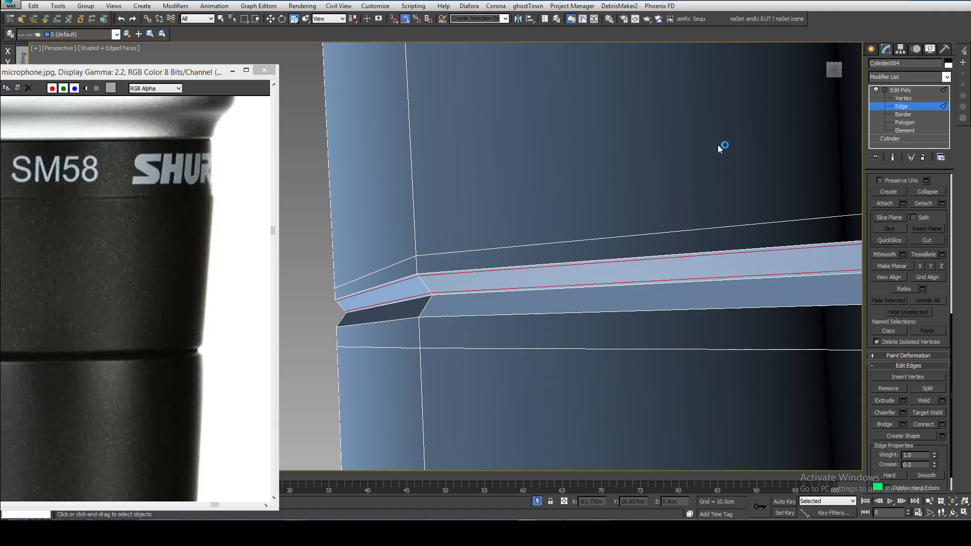
Add a TurboSmooth modifier to the handle and set its iterations to 3
click(905, 89)
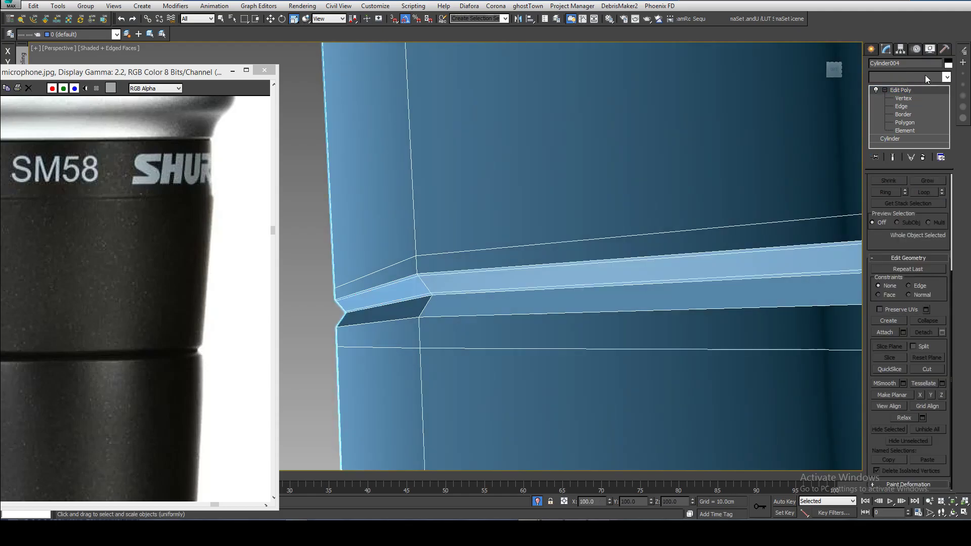
click(924, 76)
scroll(949, 187, down, 10)
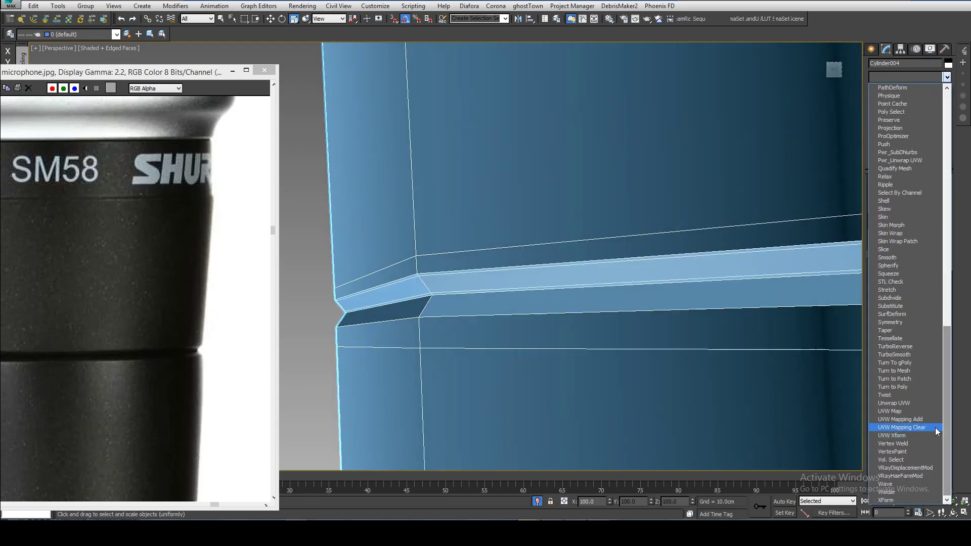
click(917, 357)
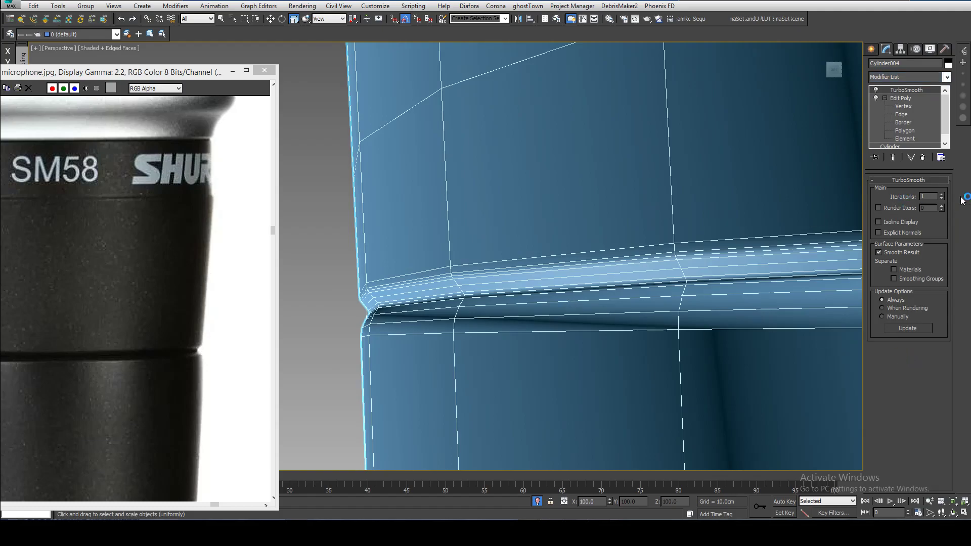
click(941, 195)
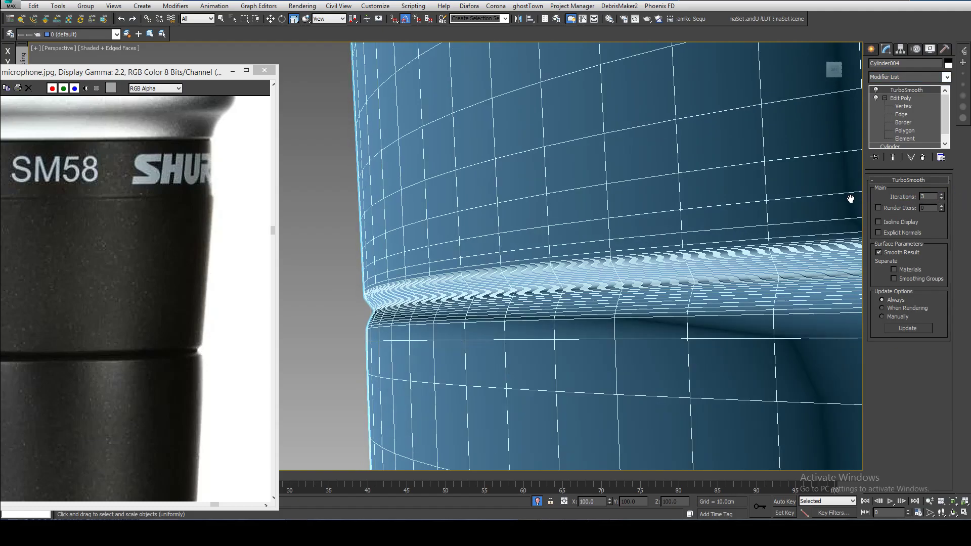
Inspect the smoothed groove's profile in the front view with the wireframe hidden
key(F4)
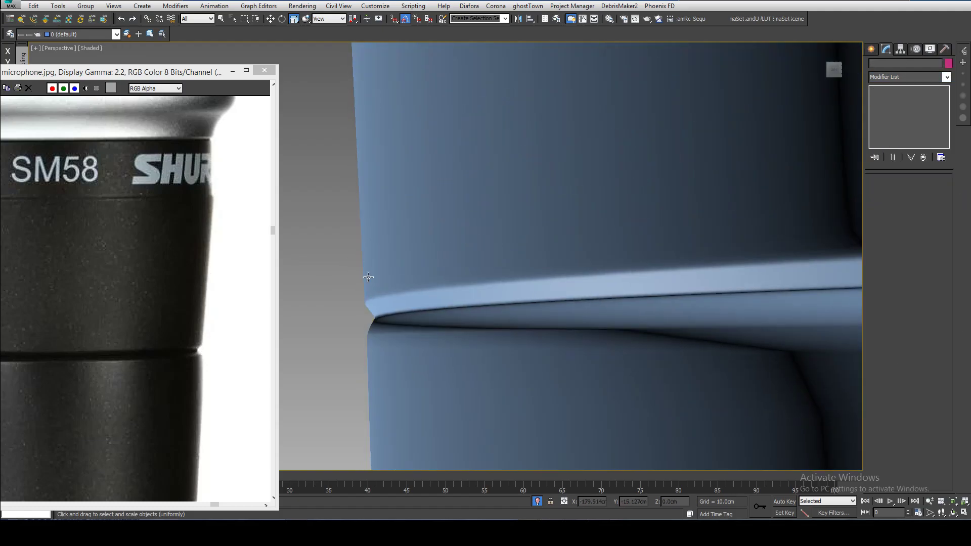
key(f)
scroll(412, 280, down, 5)
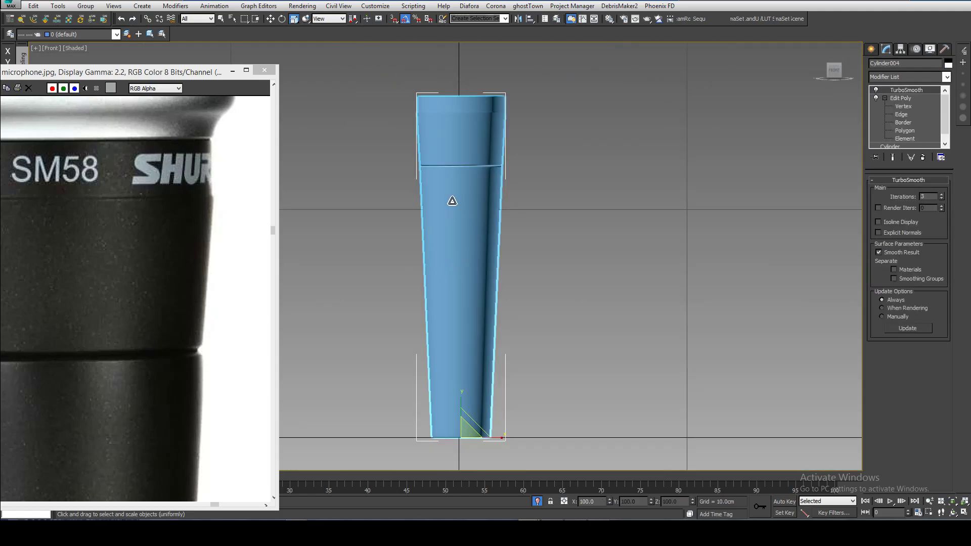
scroll(409, 176, up, 8)
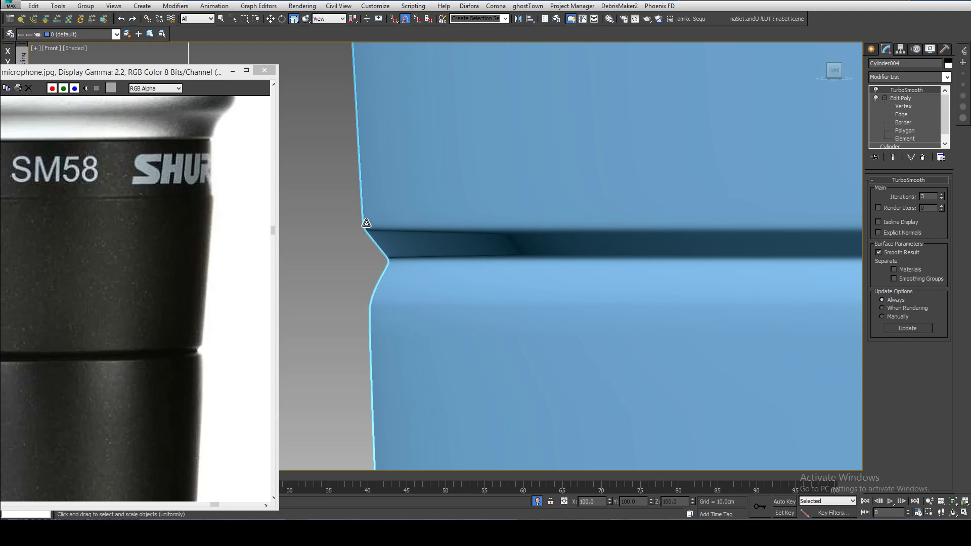
middle_drag(408, 218, 363, 211)
scroll(371, 220, down, 8)
middle_drag(444, 229, 485, 230)
scroll(457, 237, up, 4)
Select the ring of slanted edges around the groove's lower wall and connect them with two loops at pinch 75
key(F4)
click(902, 115)
click(421, 226)
right_click(421, 226)
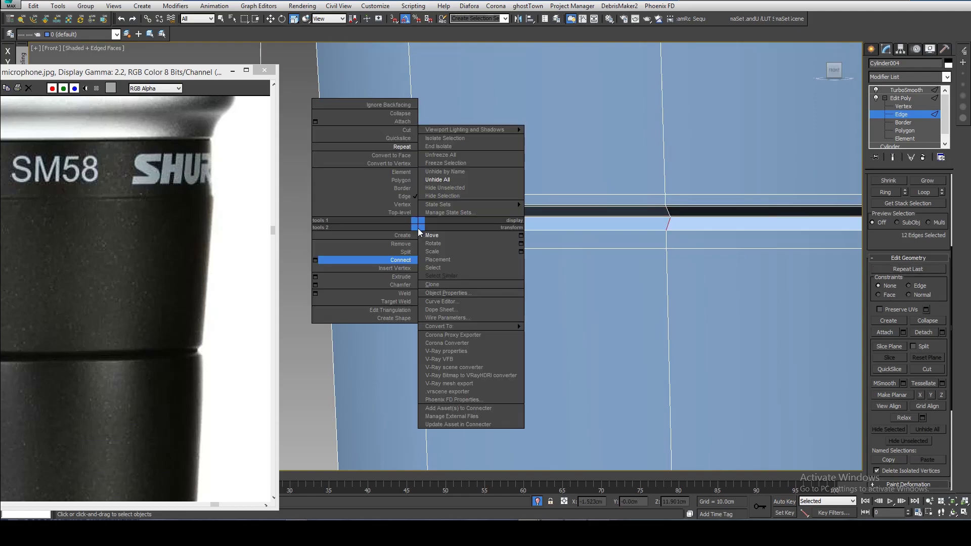
click(328, 262)
click(451, 306)
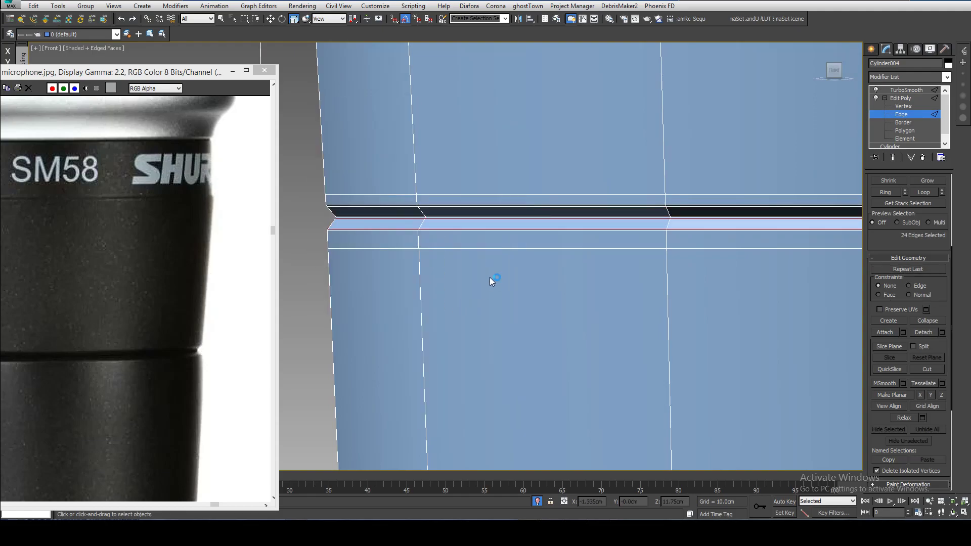
Examine the handle with TurboSmooth applied, from the groove down to its lower end, without edge display
click(901, 98)
click(905, 90)
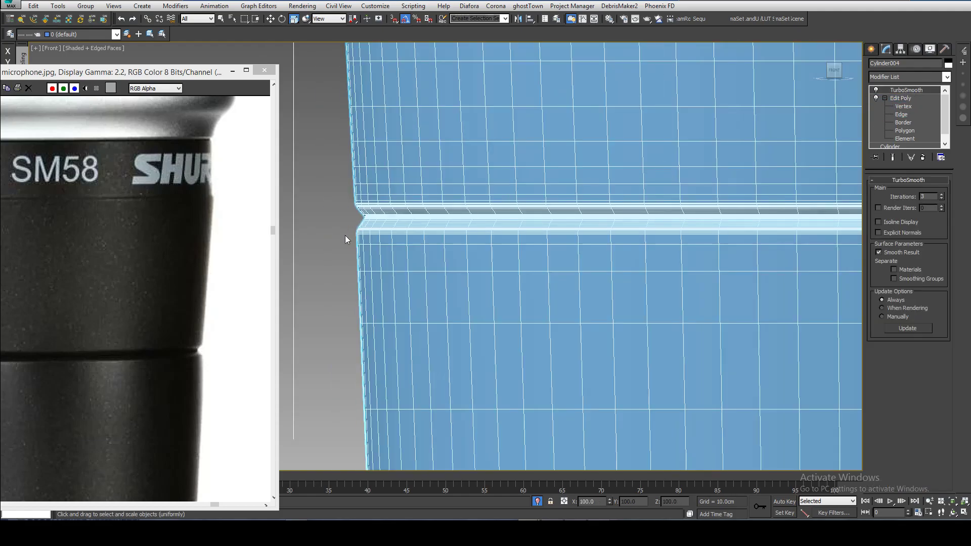
click(335, 243)
key(F4)
middle_drag(375, 253, 347, 297)
scroll(348, 296, down, 3)
scroll(371, 254, down, 3)
middle_drag(517, 249, 525, 345)
scroll(616, 376, down, 3)
middle_drag(615, 374, 595, 177)
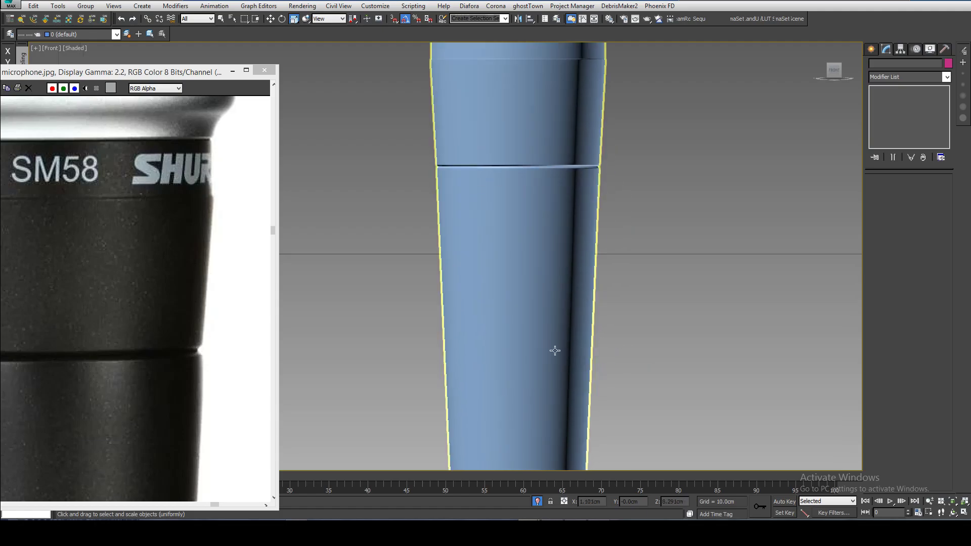
middle_drag(503, 416, 563, 157)
middle_drag(556, 394, 558, 225)
scroll(621, 280, up, 4)
Select the ring of vertical edges inside the handle's bottom opening and connect them with two loops pinched to about 98
click(620, 251)
key(F4)
middle_drag(623, 264, 635, 273)
alt+middle_drag(638, 324, 785, 169)
click(902, 114)
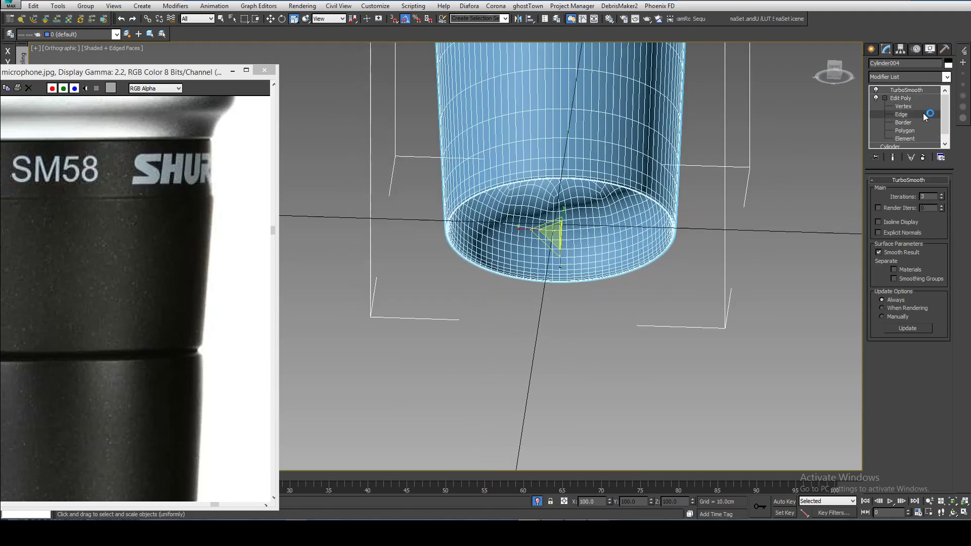
scroll(658, 243, up, 5)
click(658, 239)
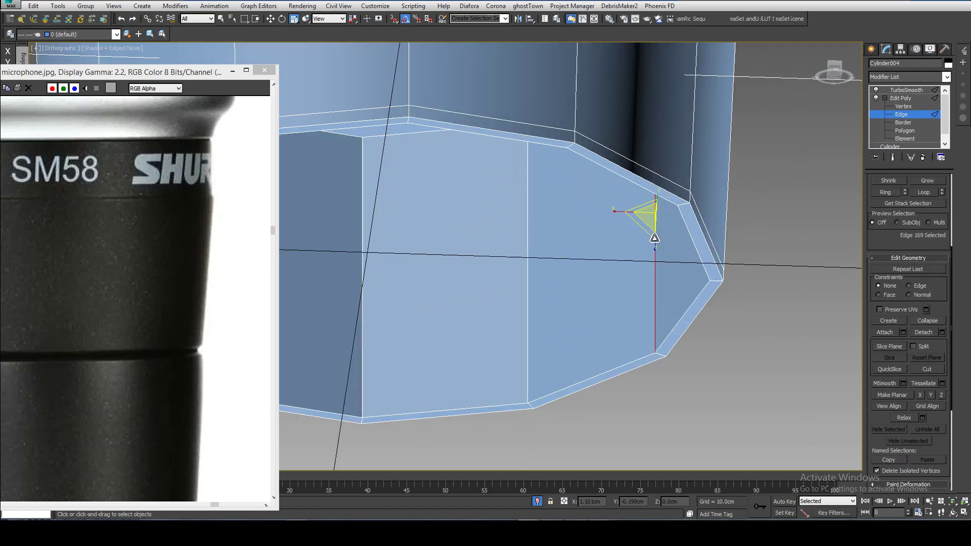
scroll(663, 314, down, 5)
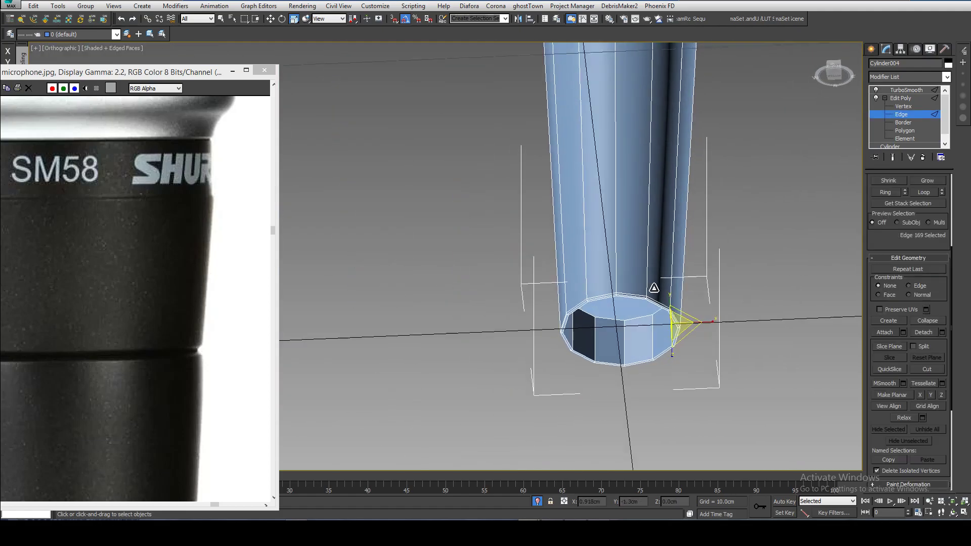
scroll(652, 301, up, 4)
shift+click(668, 337)
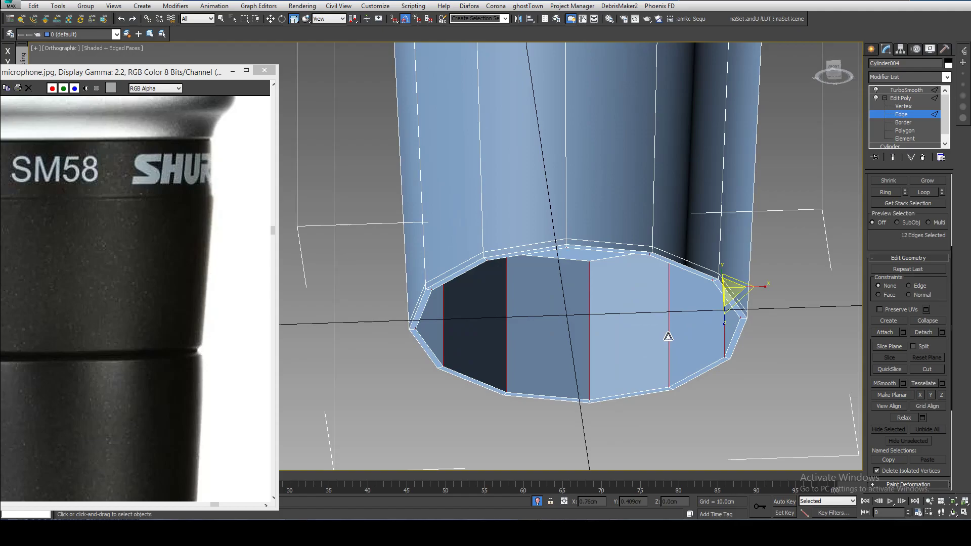
right_click(665, 314)
click(568, 352)
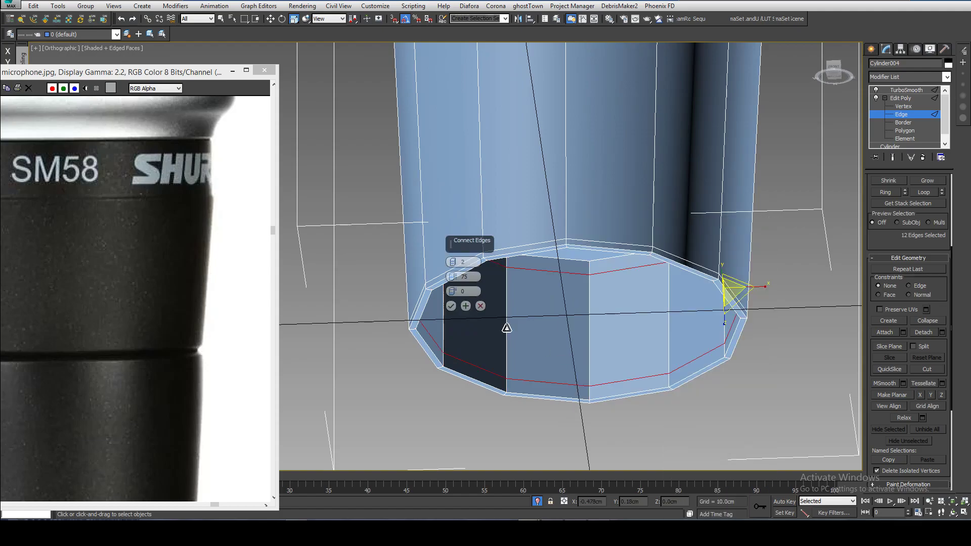
drag(453, 277, 456, 232)
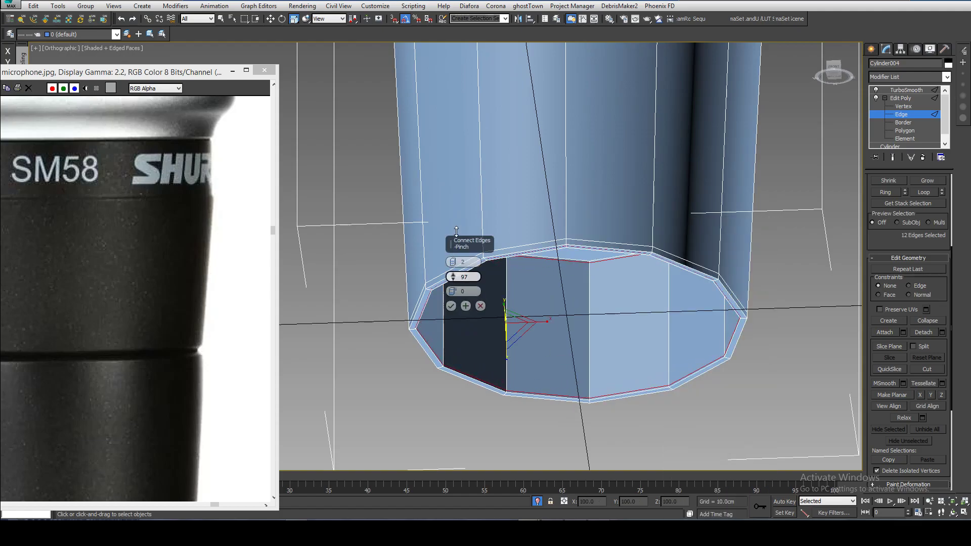
click(451, 306)
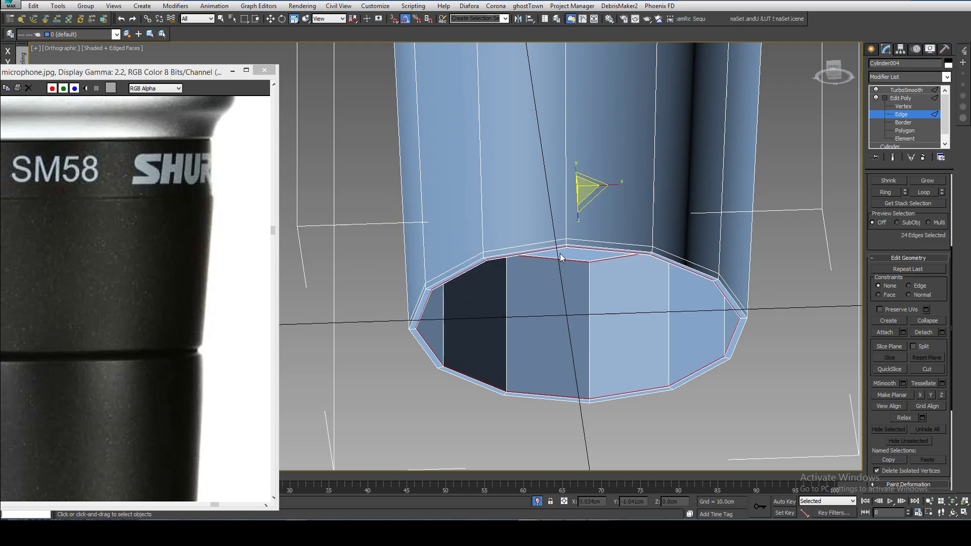
Select the ring of short edges across the handle's bottom rim and connect them with two loops at pinch 57
scroll(560, 257, up, 5)
click(570, 248)
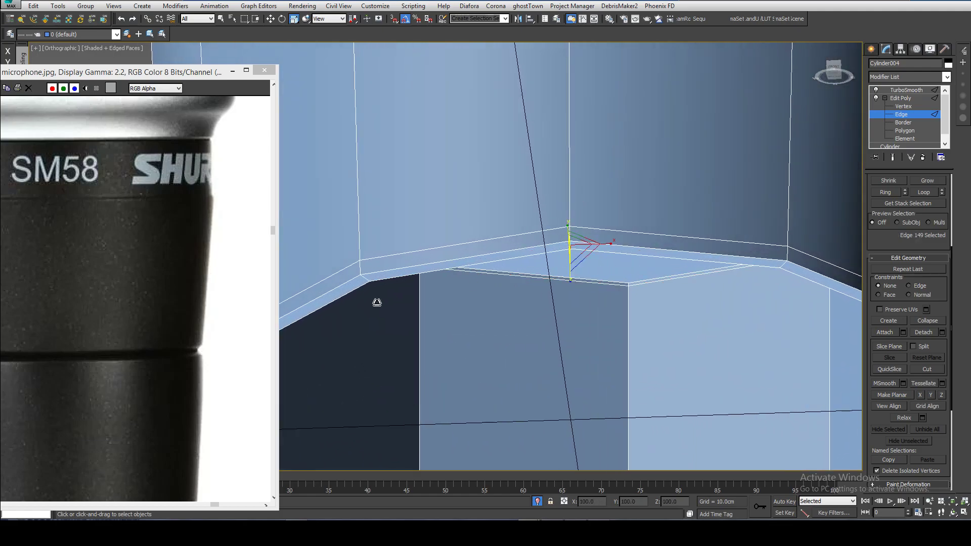
shift+click(364, 278)
right_click(360, 279)
middle_drag(565, 257, 694, 221)
scroll(694, 221, down, 2)
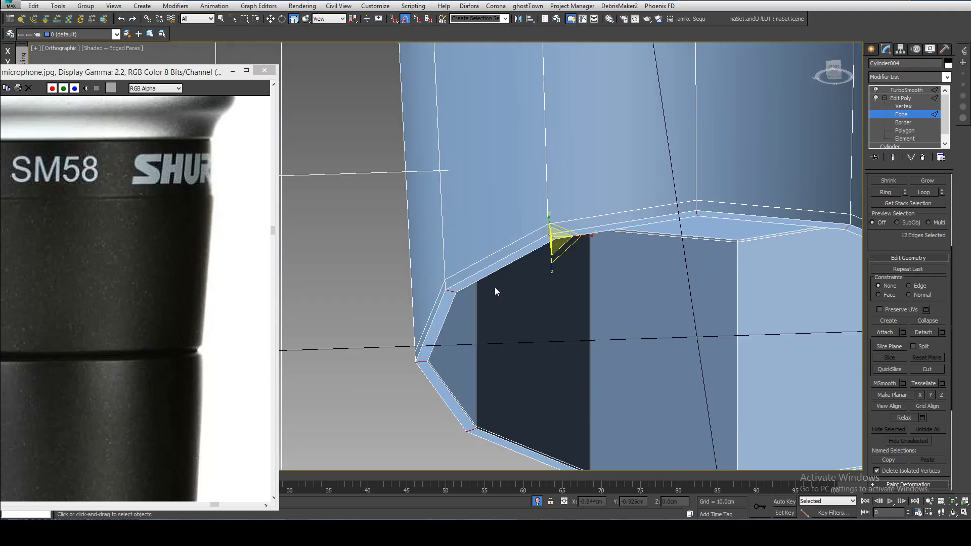
right_click(430, 315)
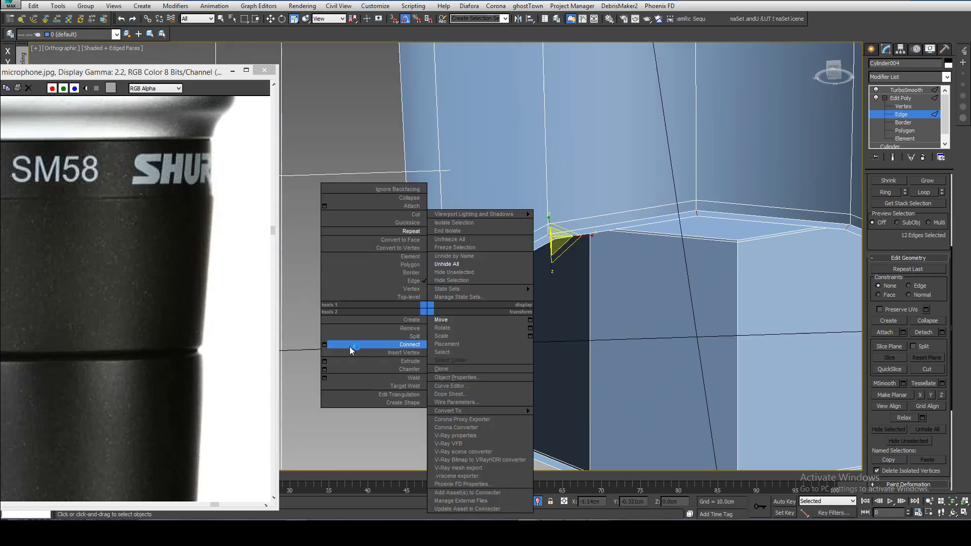
click(336, 349)
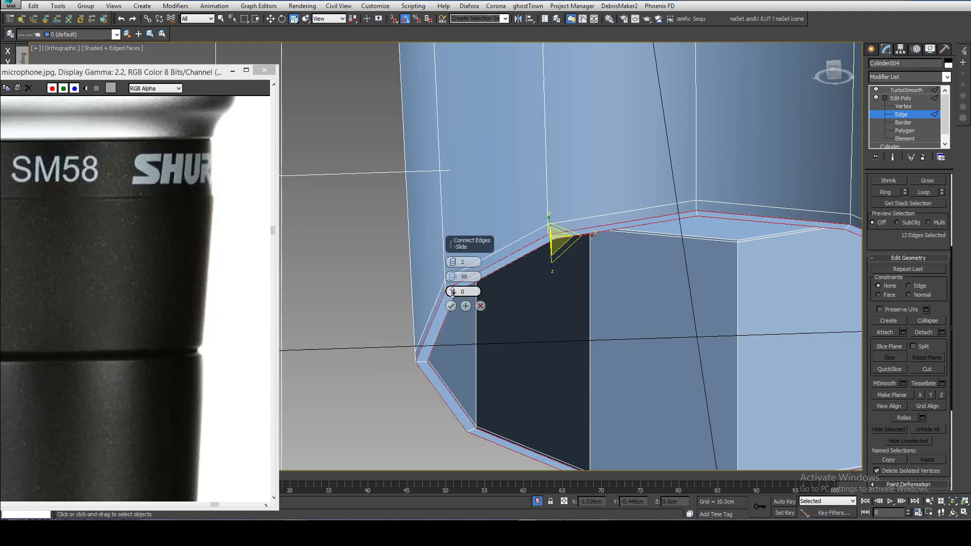
drag(452, 323, 455, 358)
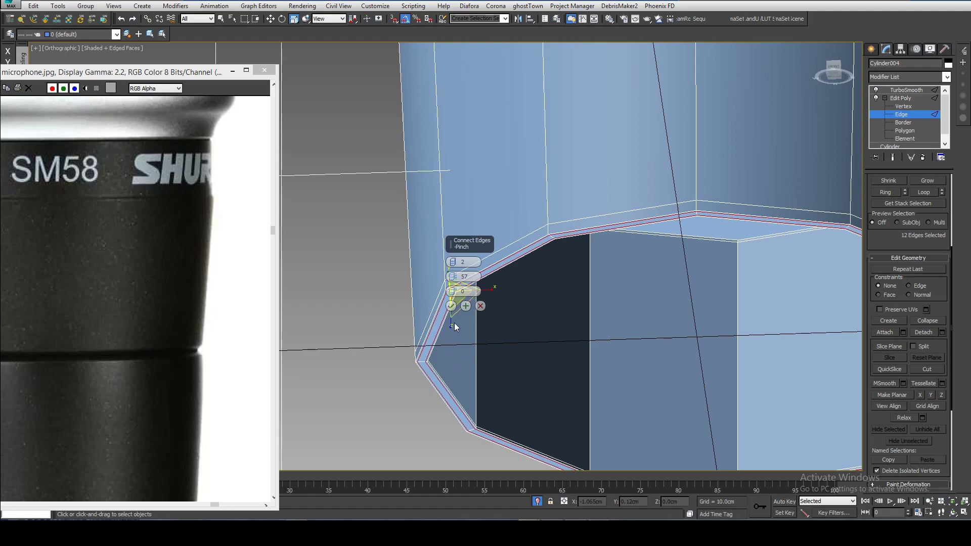
click(450, 306)
Select the ring of short edges across the handle's top rim and connect them with two loops using the previous Connect settings
scroll(481, 421, down, 6)
alt+middle_drag(546, 264, 538, 277)
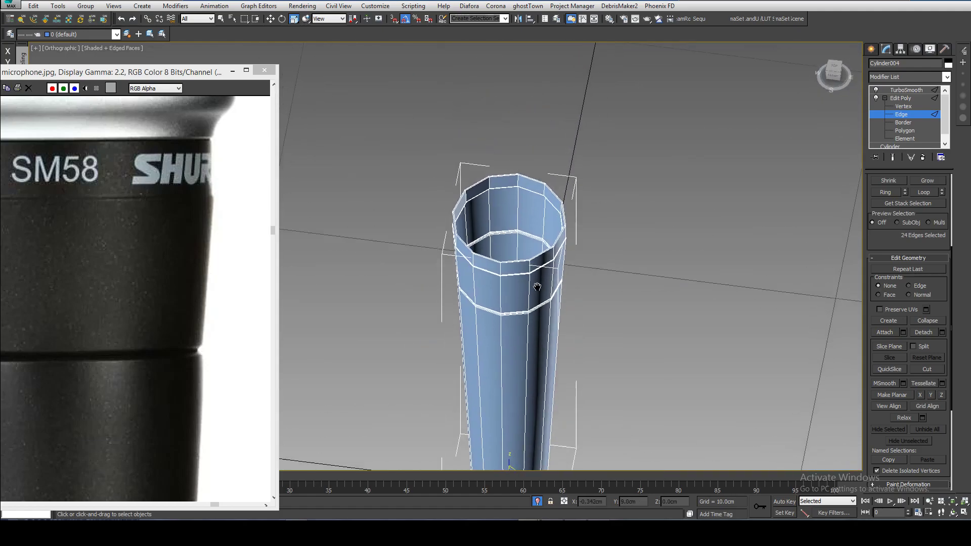
scroll(460, 238, up, 8)
click(532, 359)
scroll(498, 208, down, 2)
middle_drag(498, 205, 483, 288)
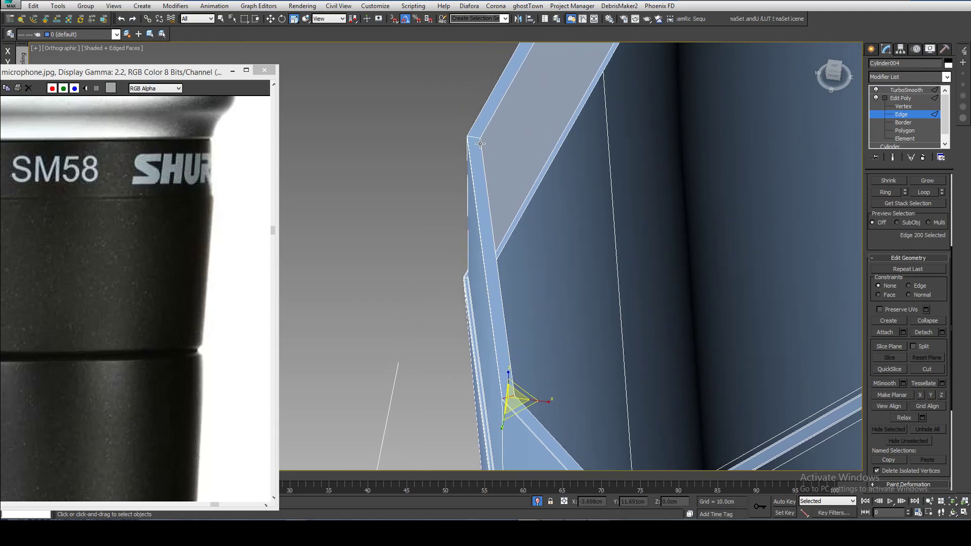
double_click(475, 137)
scroll(497, 160, down, 3)
click(490, 124)
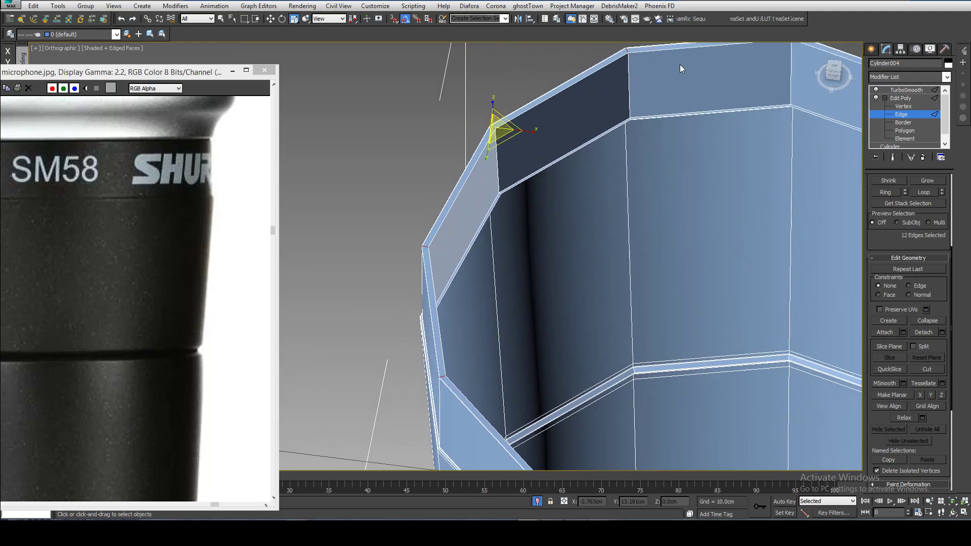
middle_drag(531, 81, 490, 102)
right_click(486, 122)
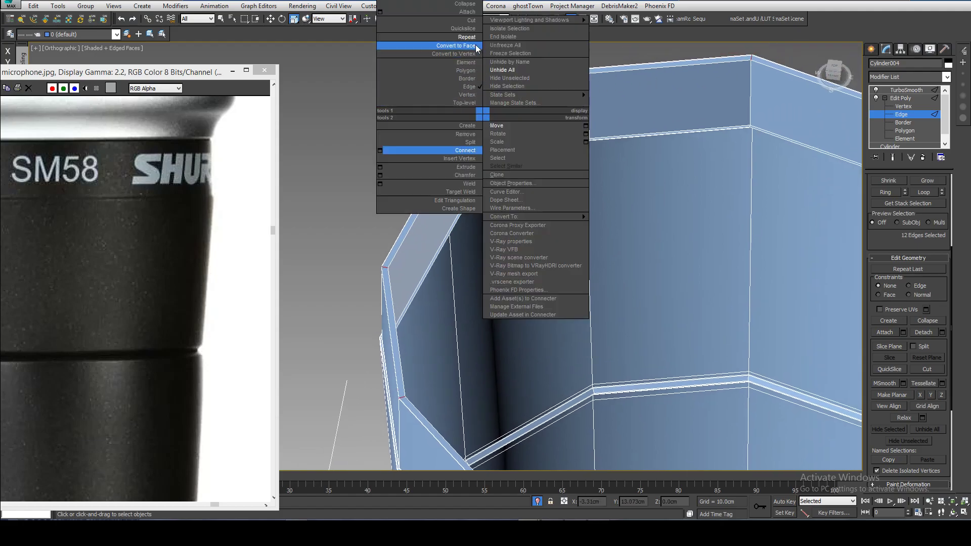
click(474, 25)
scroll(403, 254, up, 5)
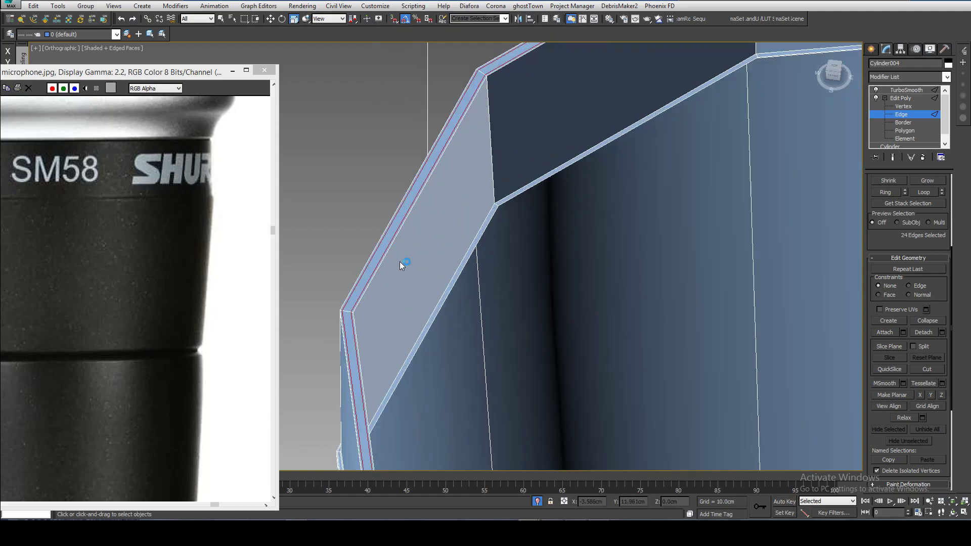
scroll(372, 259, down, 4)
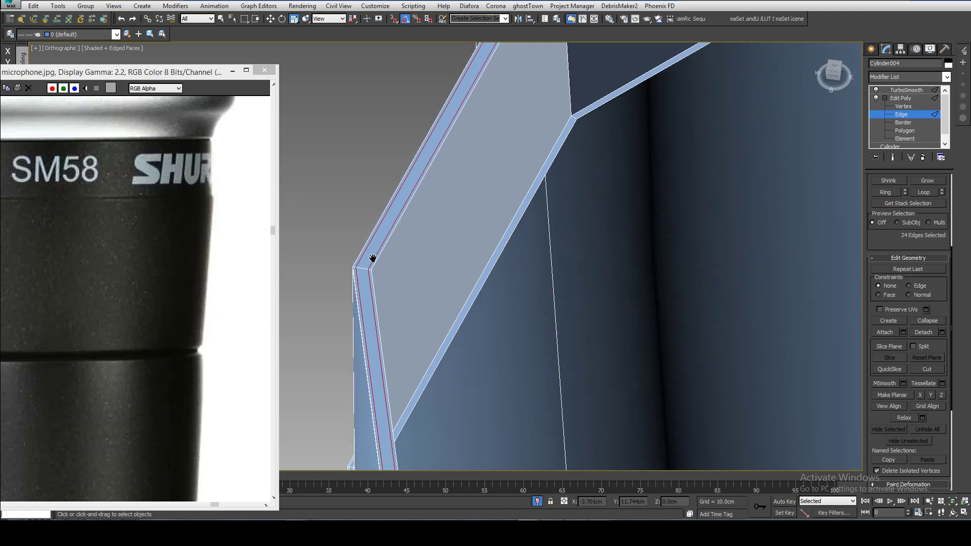
Select the ring of vertical edges inside the handle's top opening and connect them with two loops pinched close to the band's borders
middle_drag(371, 257, 295, 281)
click(418, 179)
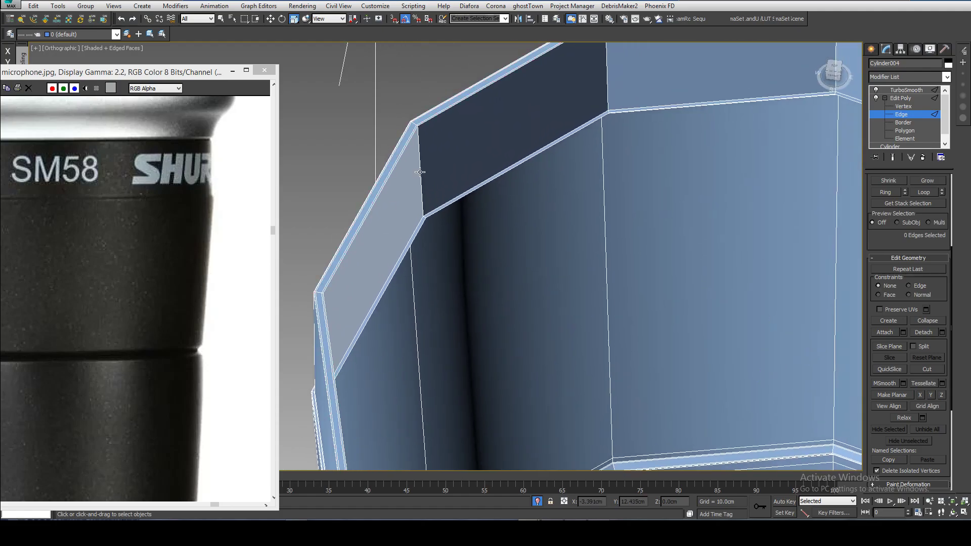
middle_drag(607, 75, 606, 194)
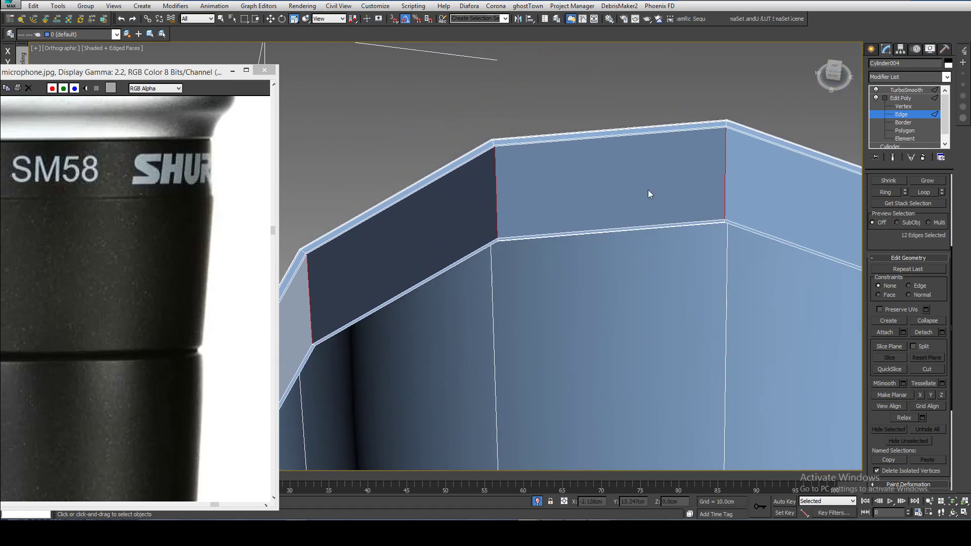
drag(932, 419, 923, 183)
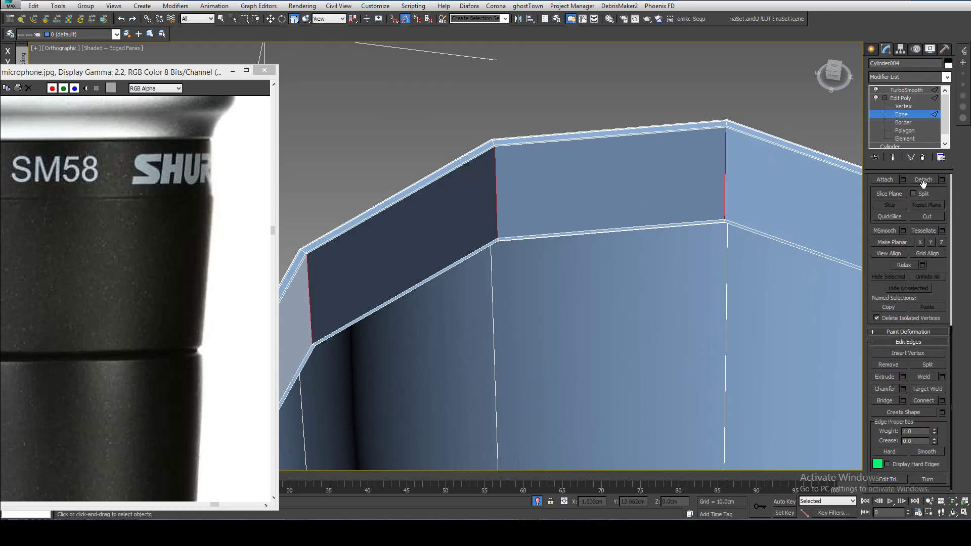
click(904, 400)
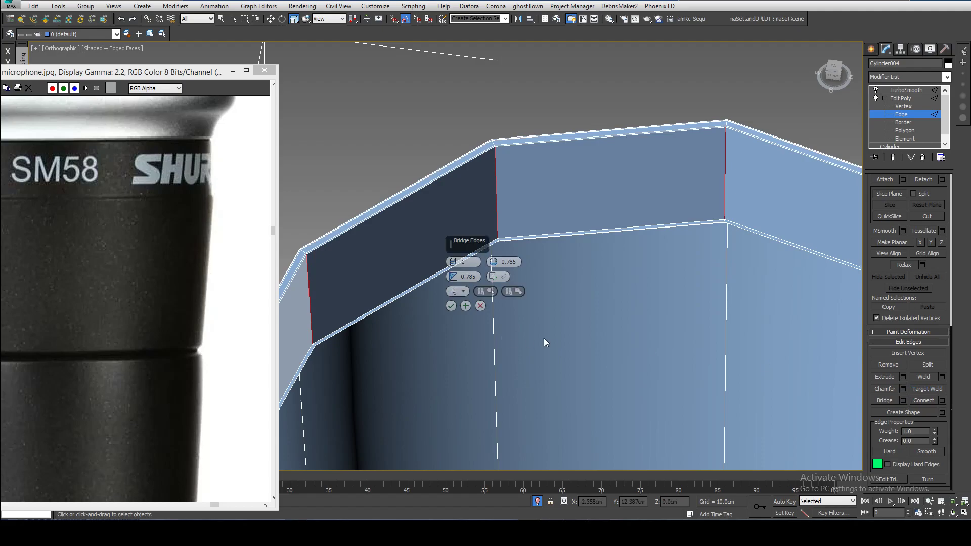
click(480, 307)
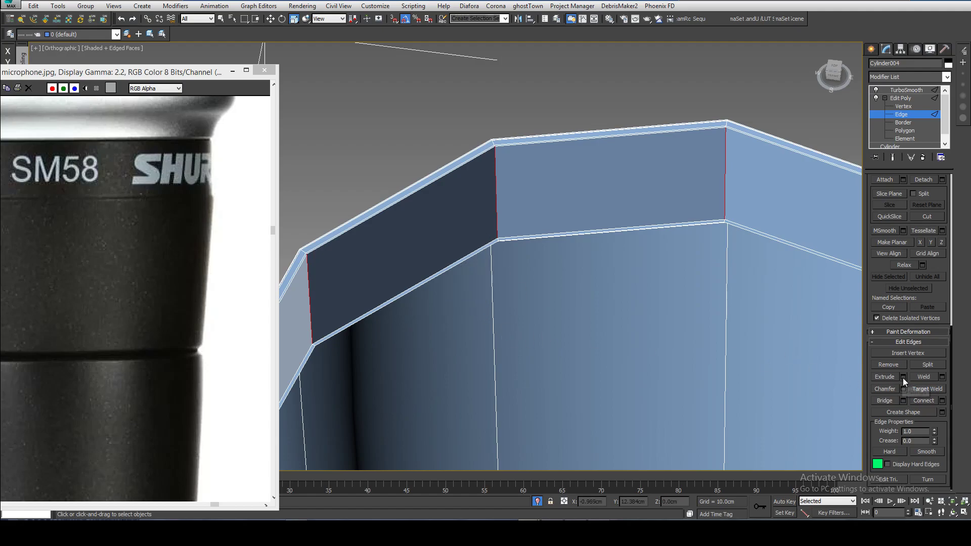
click(941, 400)
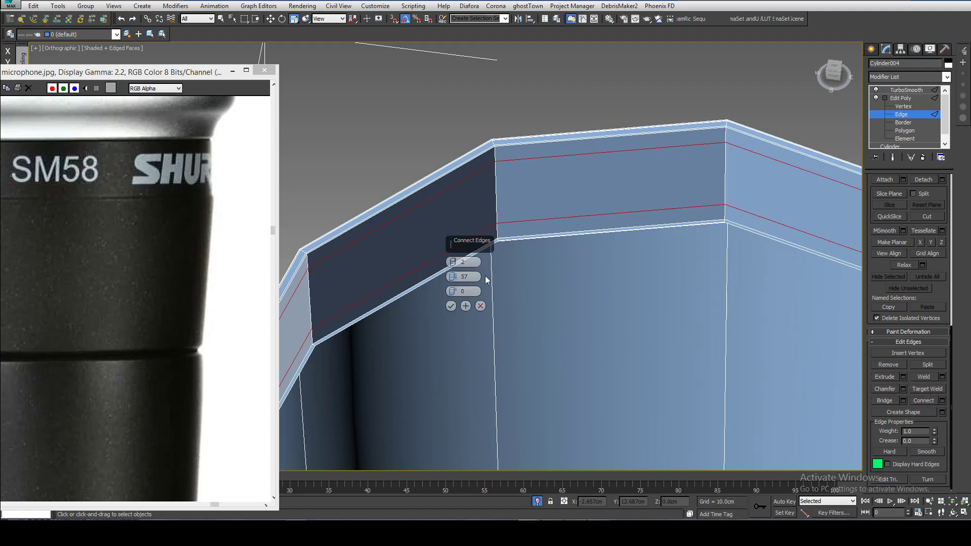
mouse_move(453, 262)
mouse_down()
mouse_move(458, 253)
mouse_move(456, 263)
mouse_up()
drag(455, 277, 454, 198)
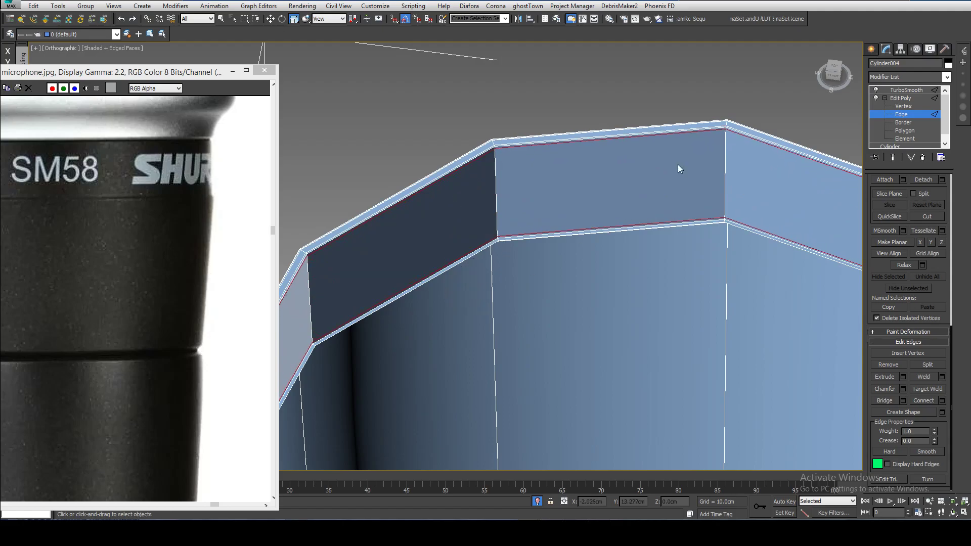
Leave edge editing, return to the TurboSmooth level and examine the smoothed top rim without edge display
click(904, 97)
click(911, 91)
click(755, 100)
key(F4)
middle_drag(704, 116, 672, 127)
scroll(676, 103, down, 6)
scroll(673, 128, down, 3)
click(698, 204)
Compare the handle's upper end in front view with the metal collar below the grille in the reference image
key(f)
key(z)
scroll(657, 245, up, 10)
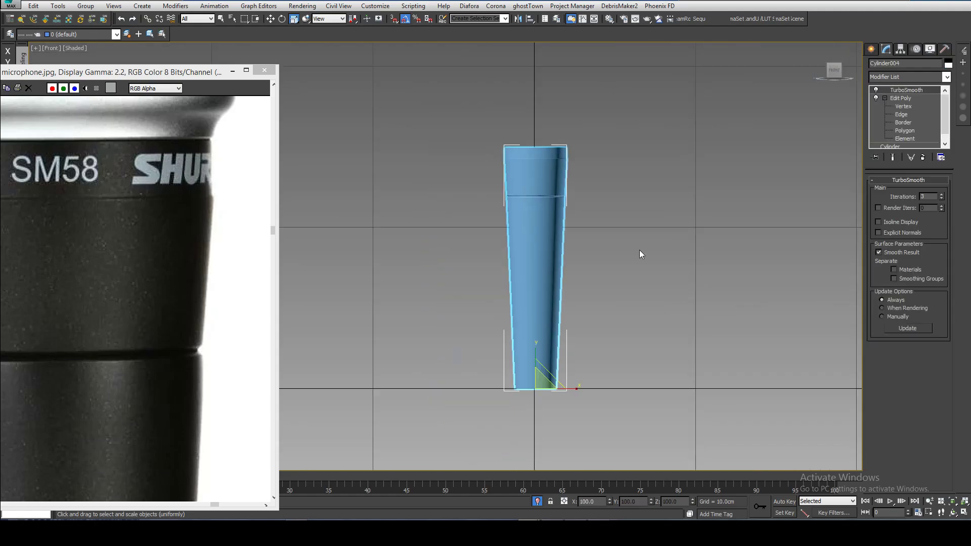
middle_drag(595, 274, 576, 177)
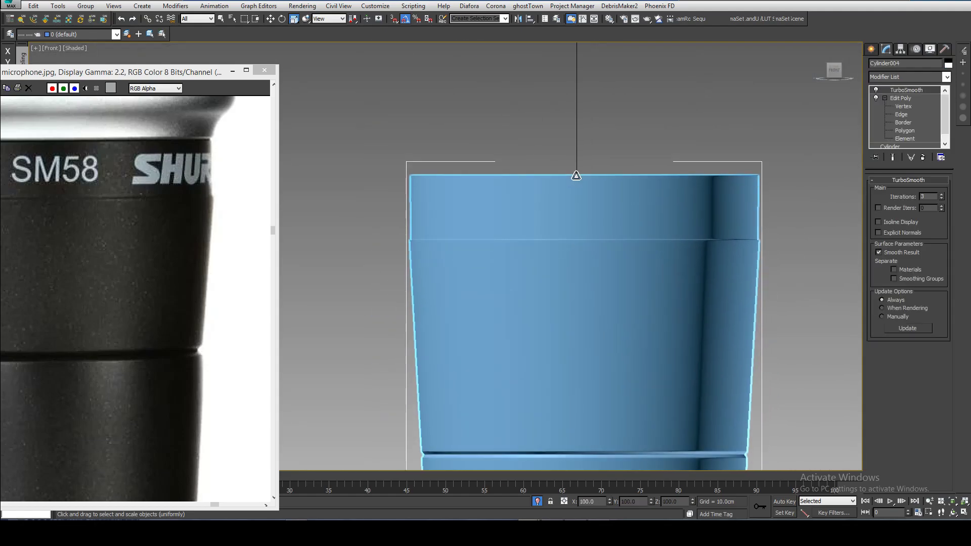
scroll(199, 319, down, 2)
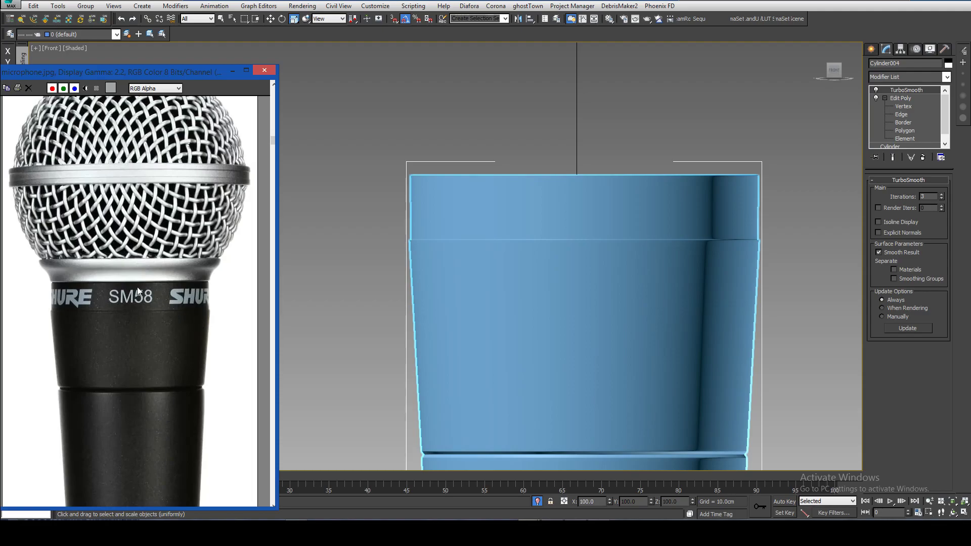
scroll(59, 268, up, 2)
middle_drag(60, 268, 84, 289)
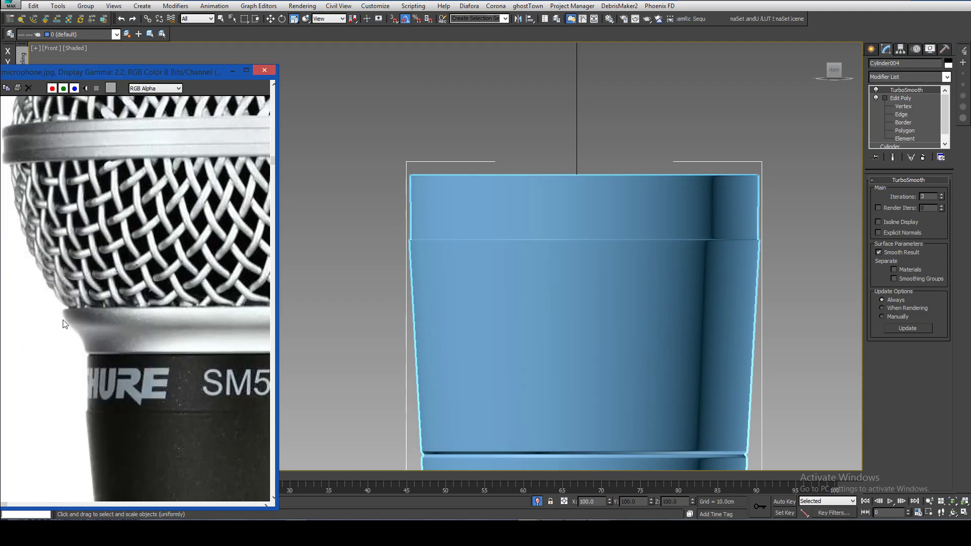
Clone the handle in place as an independent copy
right_click(477, 224)
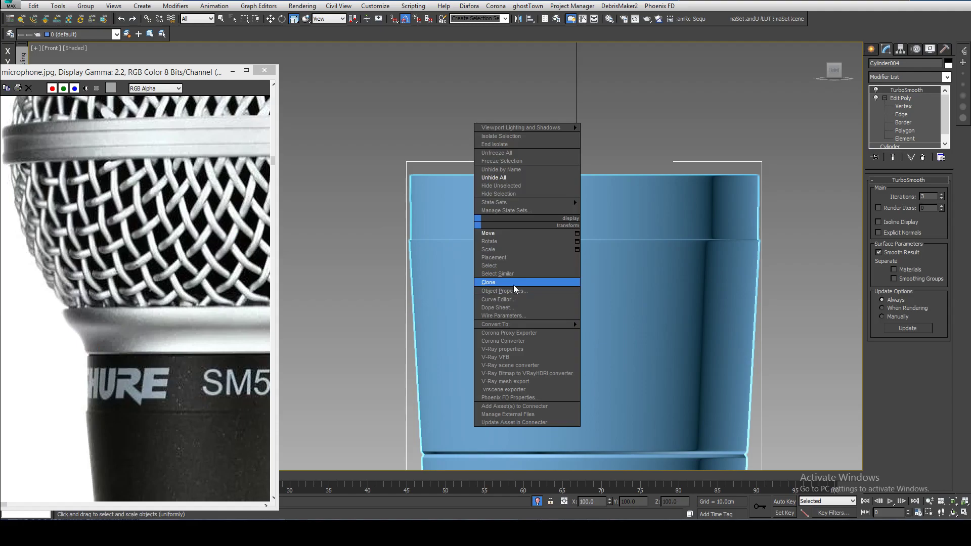
click(514, 284)
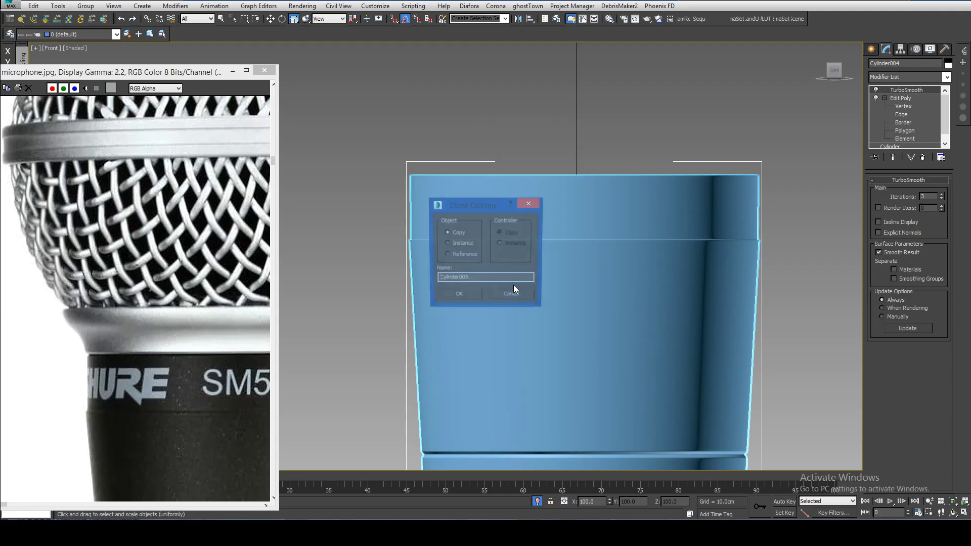
click(472, 299)
Copy the handle about 14.25 cm straight up and remove the TurboSmooth and Edit Poly modifiers from the copy
scroll(491, 216, down, 10)
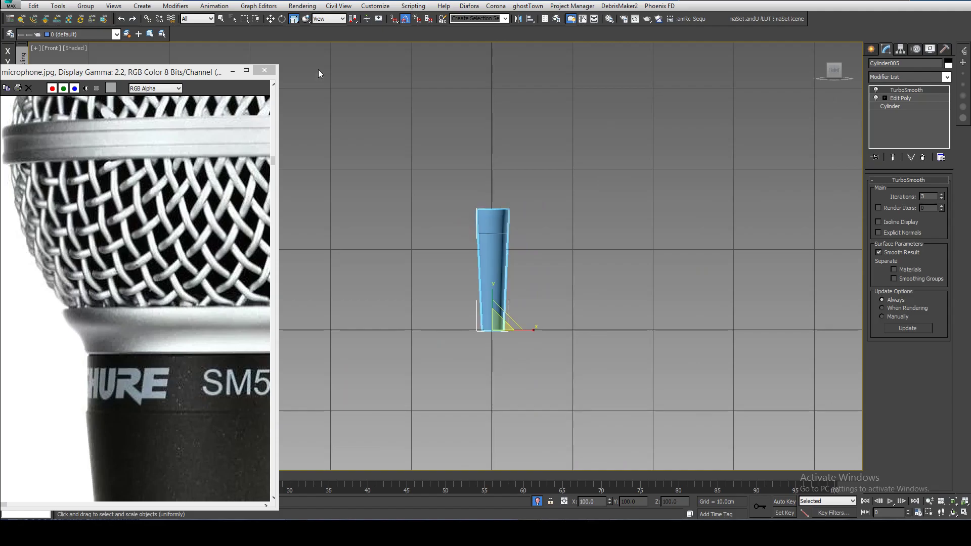
click(271, 18)
mouse_move(472, 307)
shift+mouse_down()
mouse_move(472, 174)
mouse_move(472, 192)
shift+mouse_up()
click(465, 244)
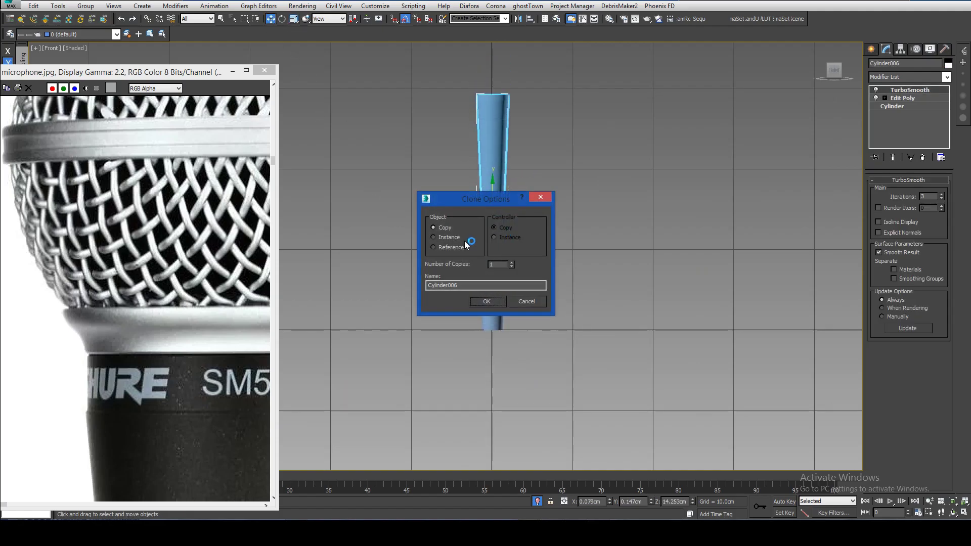
click(489, 300)
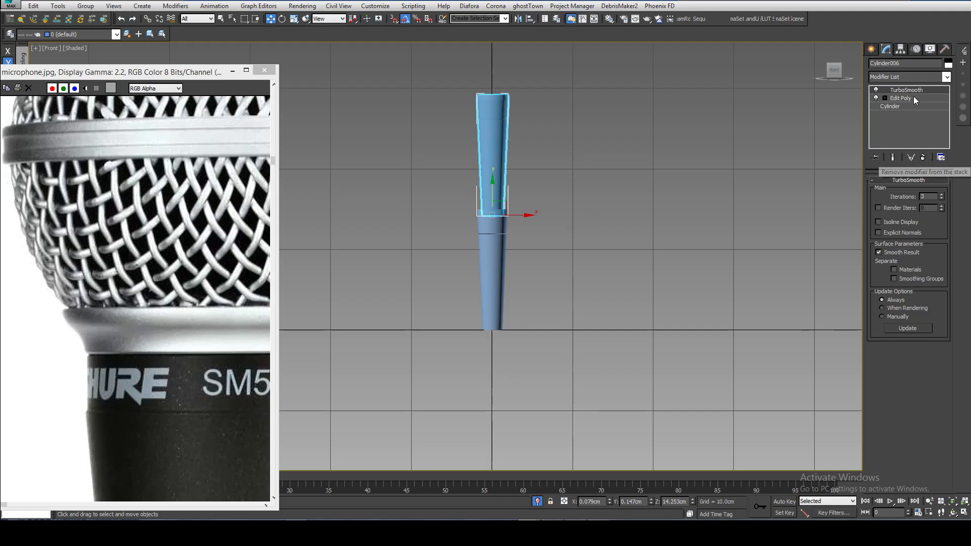
click(923, 157)
click(923, 157)
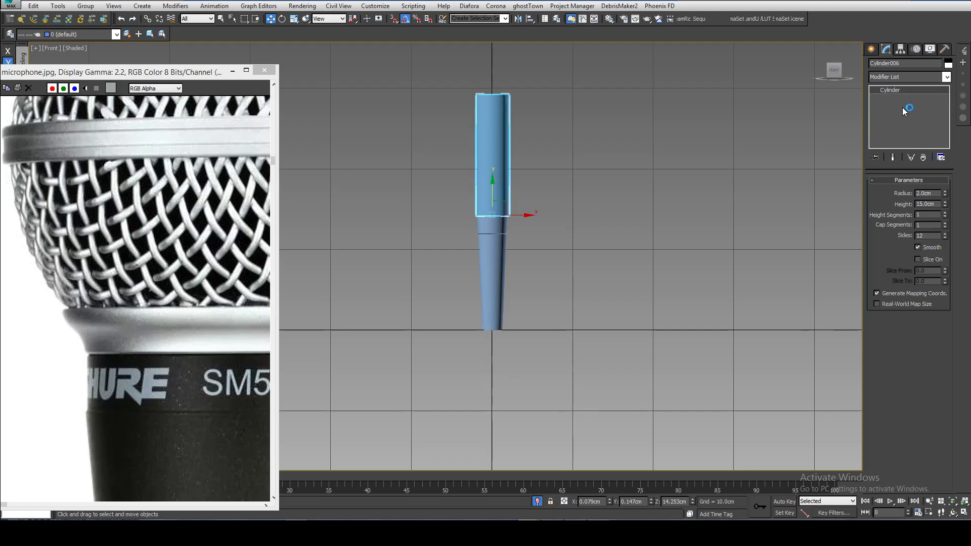
Raise the copied cylinder onto the handle's top rim, at Z about 15 cm, and set its height to 0.62 cm
scroll(522, 234, up, 15)
drag(577, 258, 539, 197)
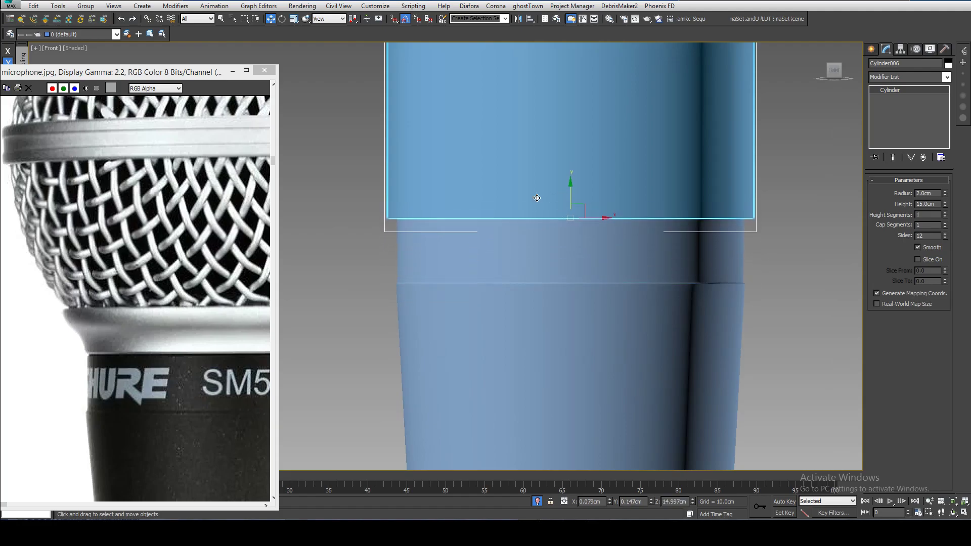
scroll(538, 198, down, 3)
drag(944, 204, 927, 174)
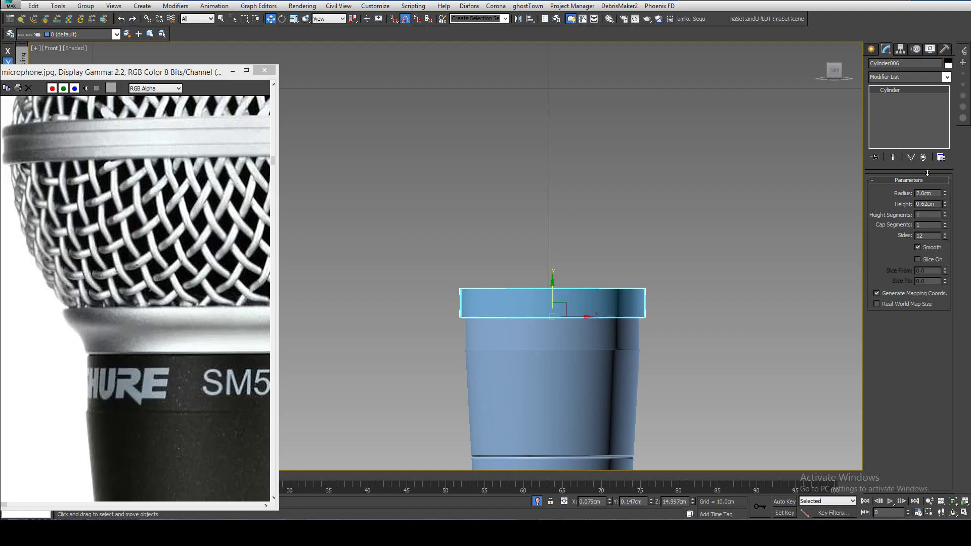
Add an Edit Poly modifier to the short cylinder on top of the handle and enter its edge level
scroll(611, 294, up, 5)
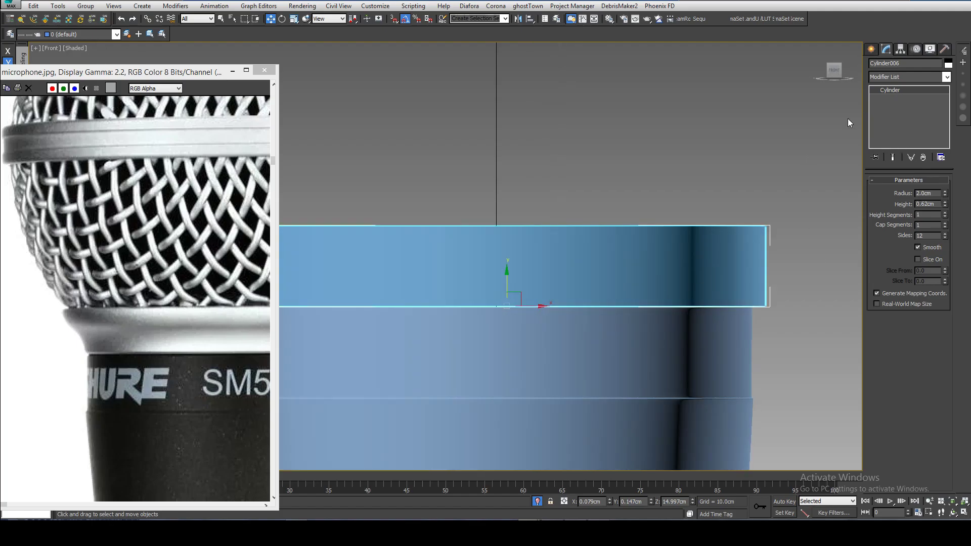
scroll(849, 131, down, 4)
click(910, 77)
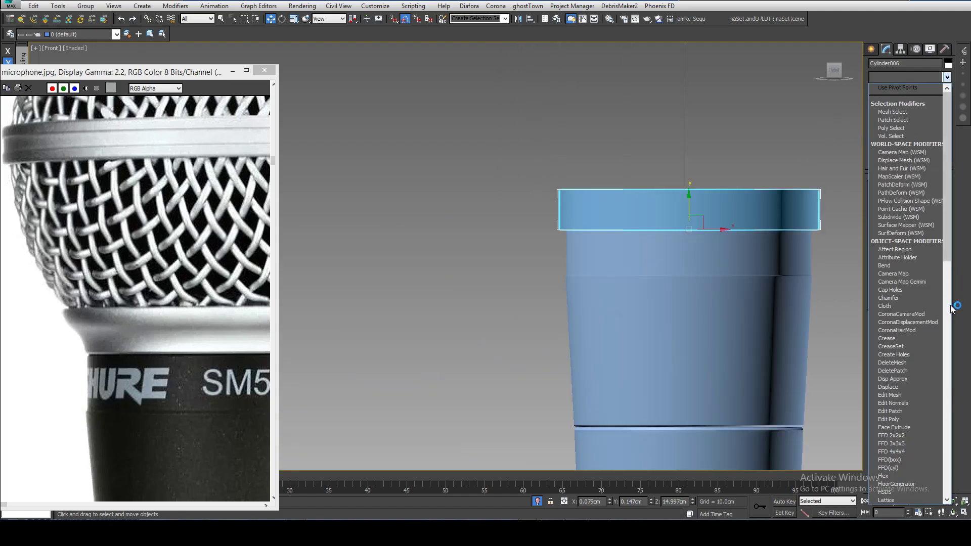
scroll(947, 279, down, 4)
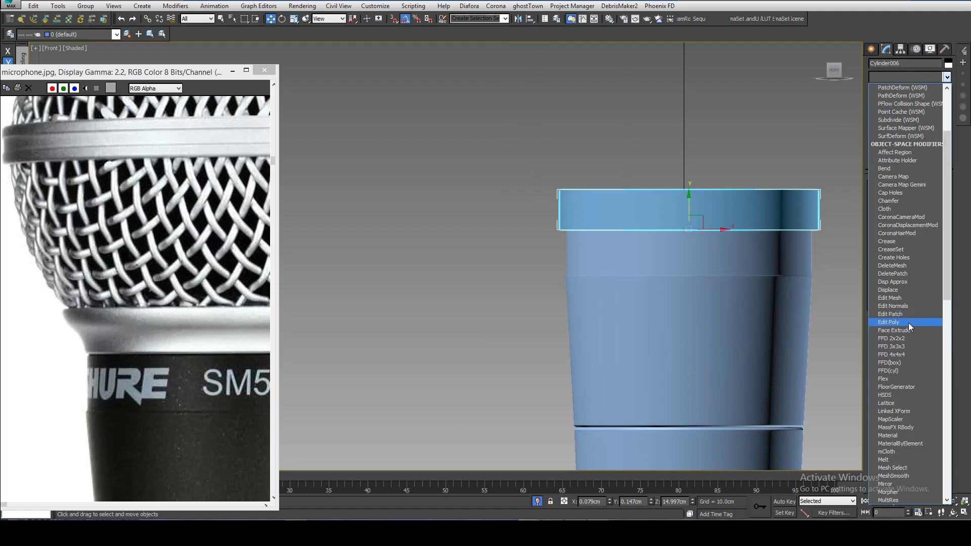
click(908, 322)
middle_drag(799, 232, 703, 292)
scroll(675, 259, up, 2)
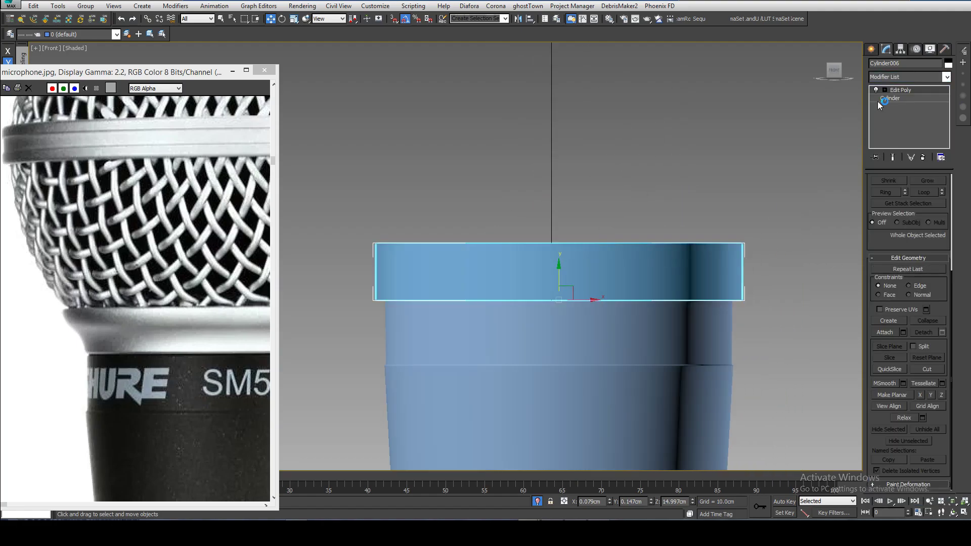
click(884, 90)
click(901, 106)
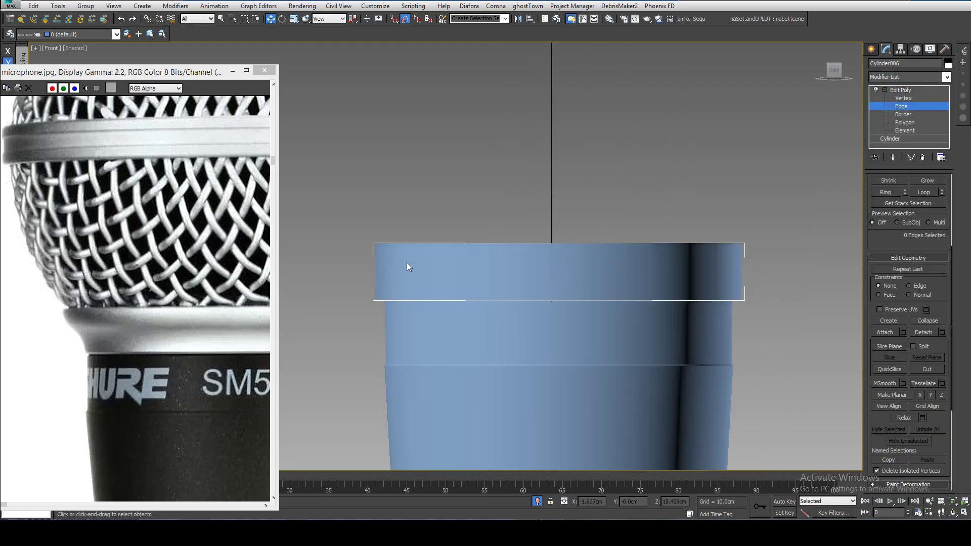
Turn on edged-face display and select the ring of vertical side edges around the short cylinder
key(F4)
click(377, 274)
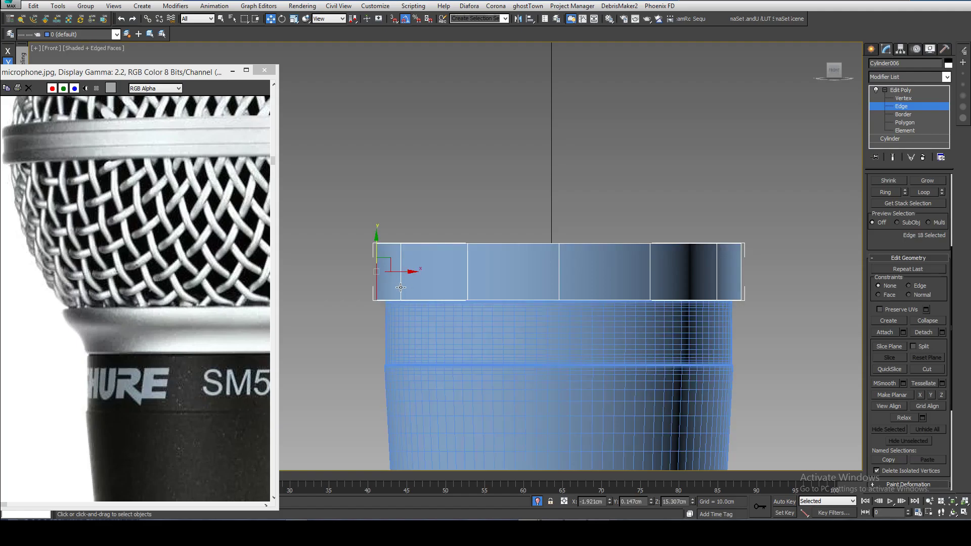
shift+click(401, 287)
alt+middle_drag(486, 225, 481, 263)
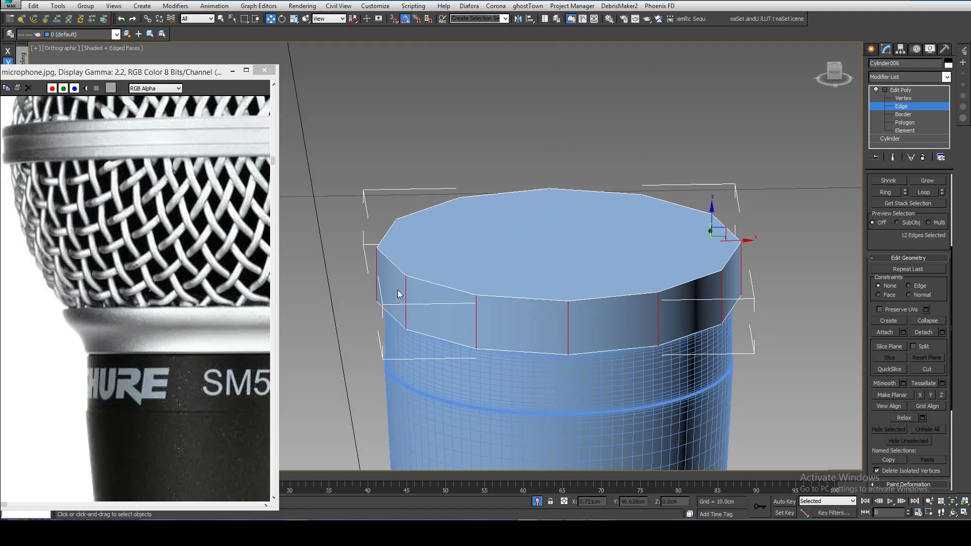
scroll(395, 290, up, 2)
right_click(408, 270)
click(567, 224)
middle_drag(567, 224, 574, 225)
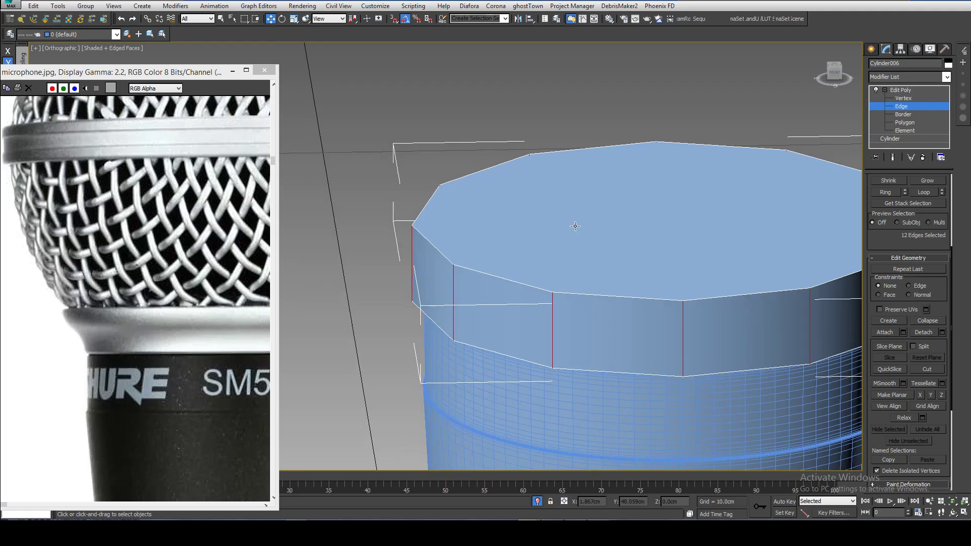
key(f)
key(z)
scroll(502, 246, down, 3)
middle_drag(423, 253, 495, 252)
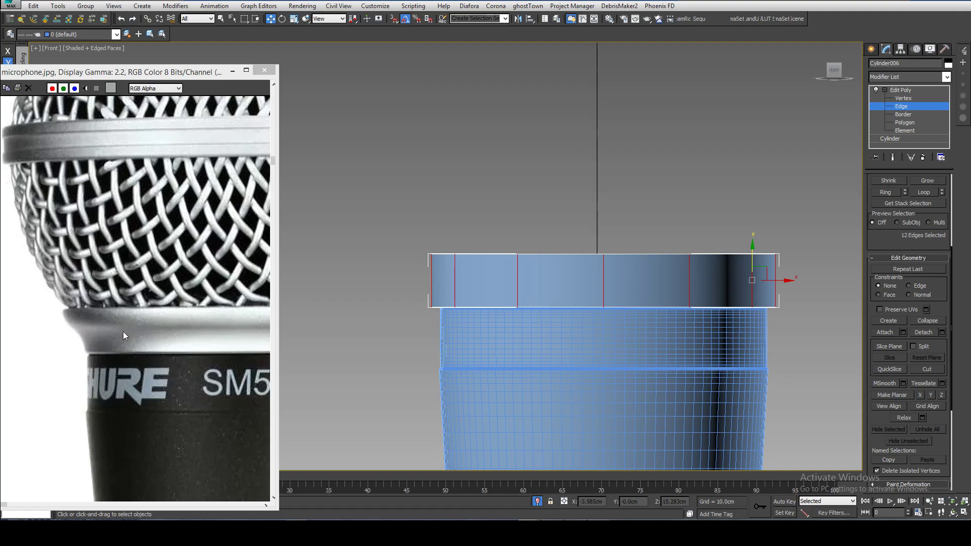
Try connecting the short cylinder's vertical side edges with one segment, and undo the connection
right_click(555, 278)
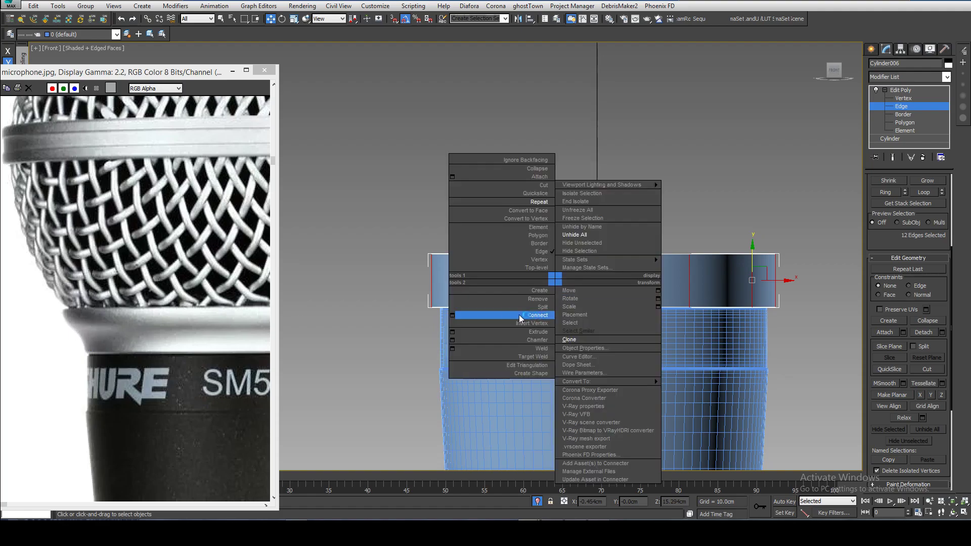
click(454, 315)
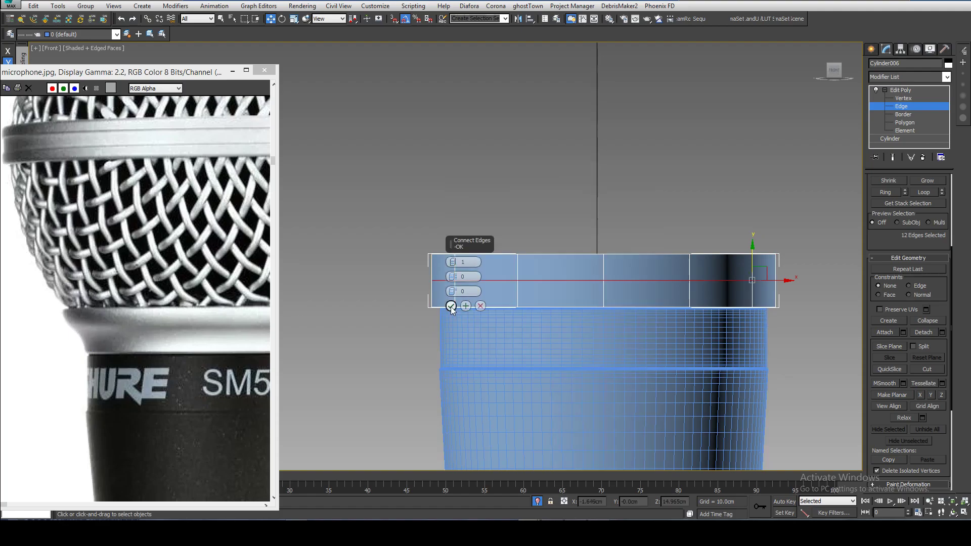
click(451, 306)
middle_drag(463, 269, 467, 254)
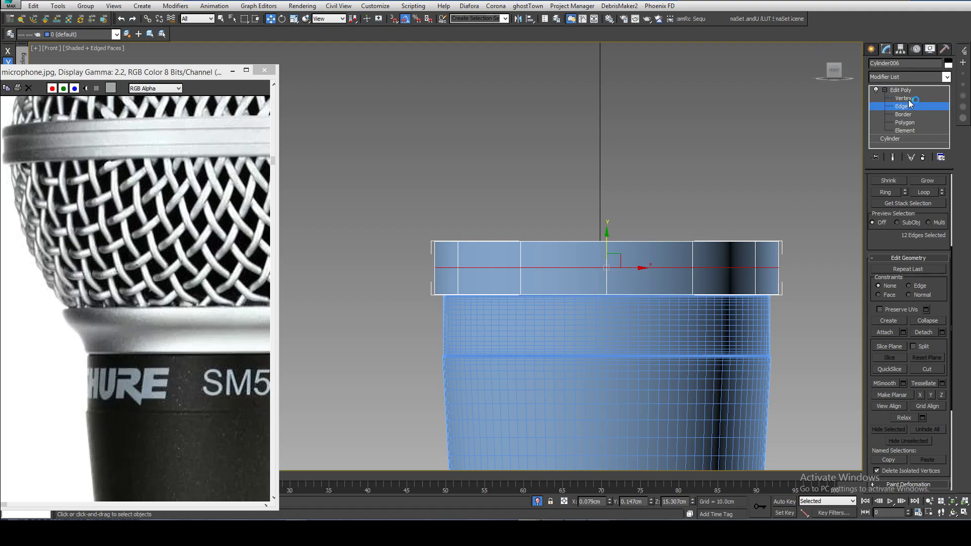
key(ctrl+z)
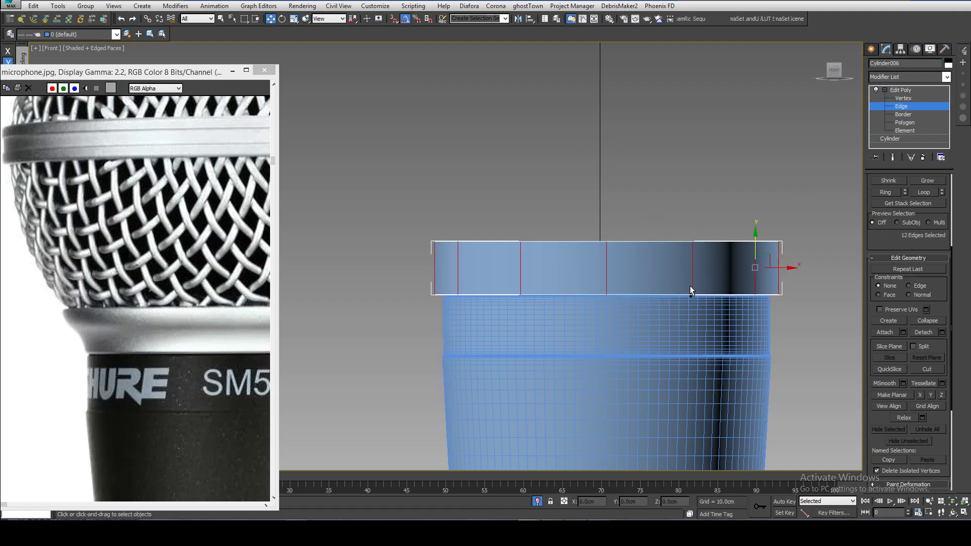
Select the short cylinder's top vertices and scale them uniformly outward so its sides flare toward the top
click(902, 98)
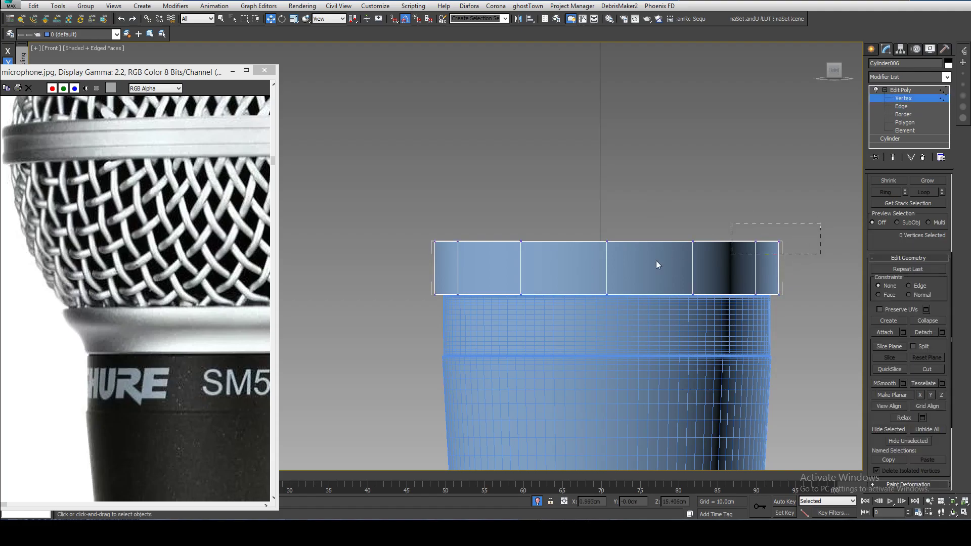
drag(821, 222, 372, 274)
click(294, 18)
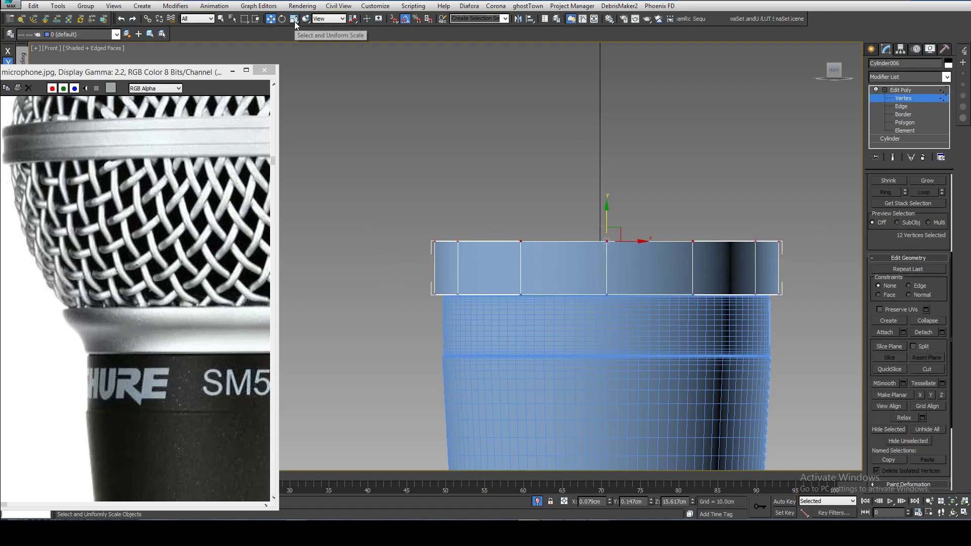
drag(607, 240, 610, 234)
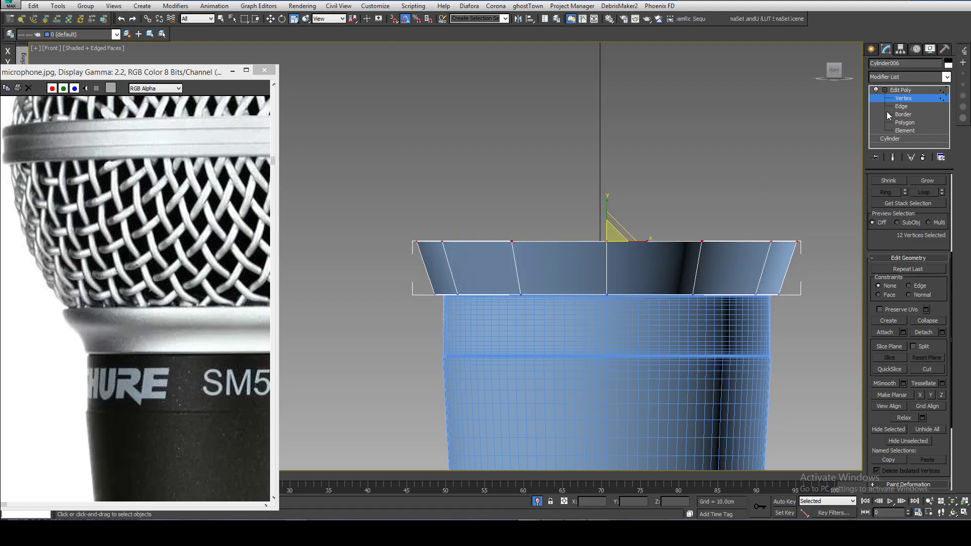
Select the ring of slanted side edges and connect it with one segment, with pinch and slide at 0
click(893, 98)
click(900, 106)
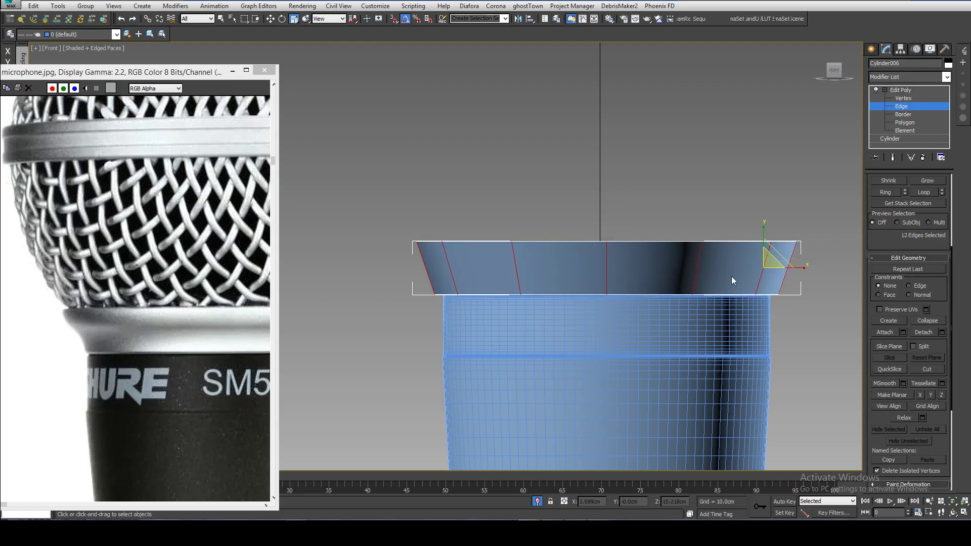
click(420, 285)
click(447, 269)
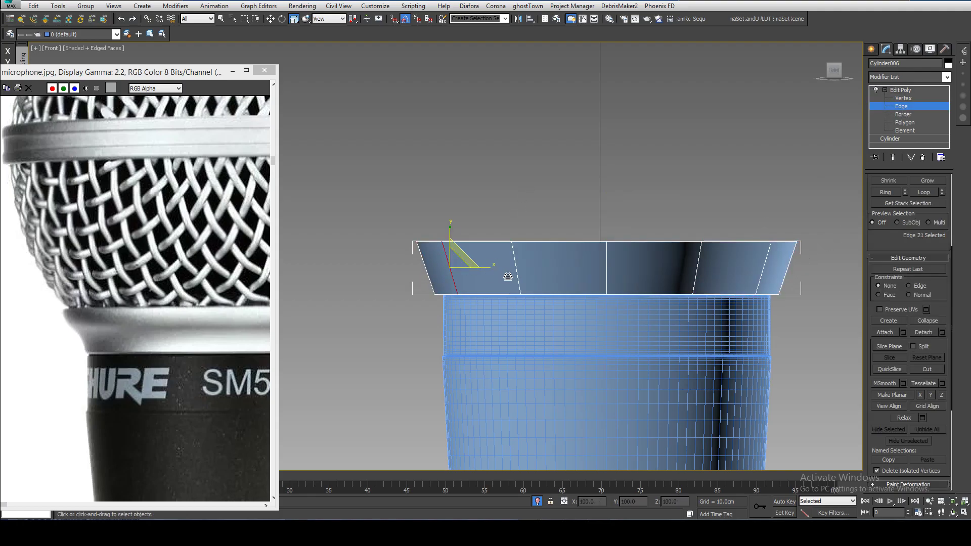
click(894, 196)
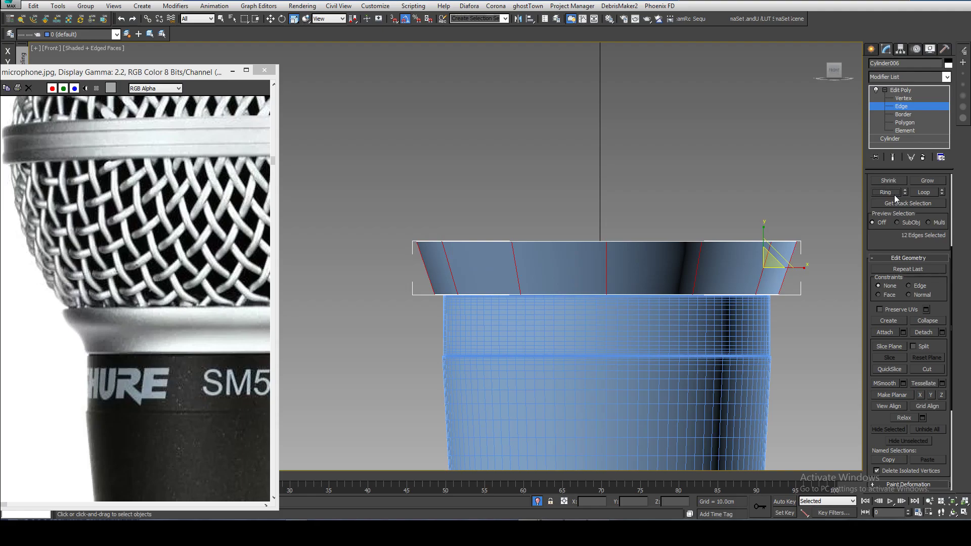
scroll(902, 356, down, 5)
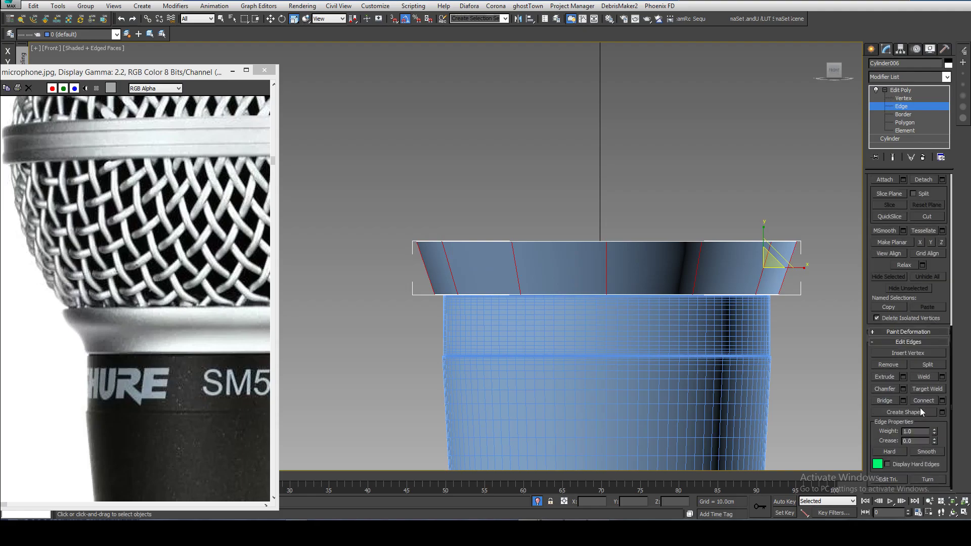
click(942, 401)
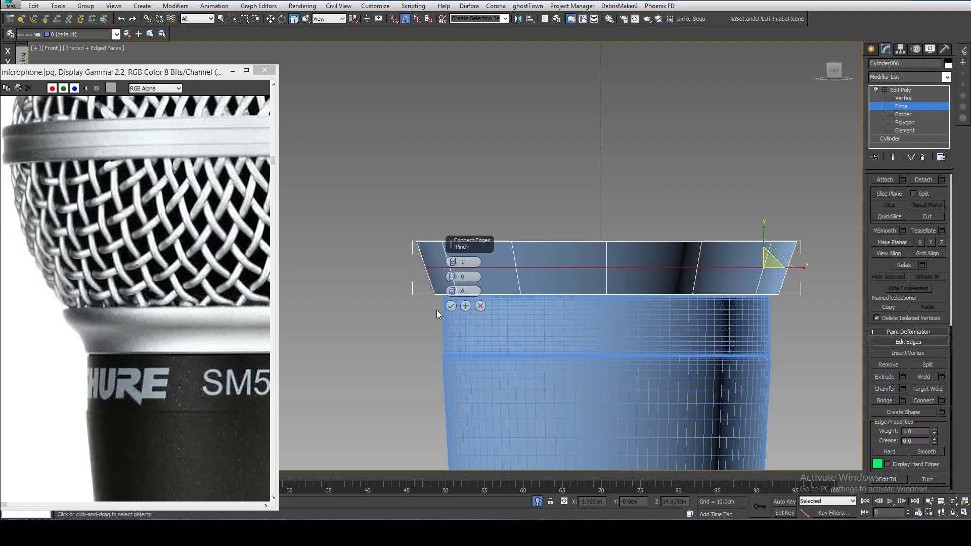
click(450, 306)
Scale the new middle edge loop inward to about the width of the collar's bottom rim
scroll(468, 269, up, 2)
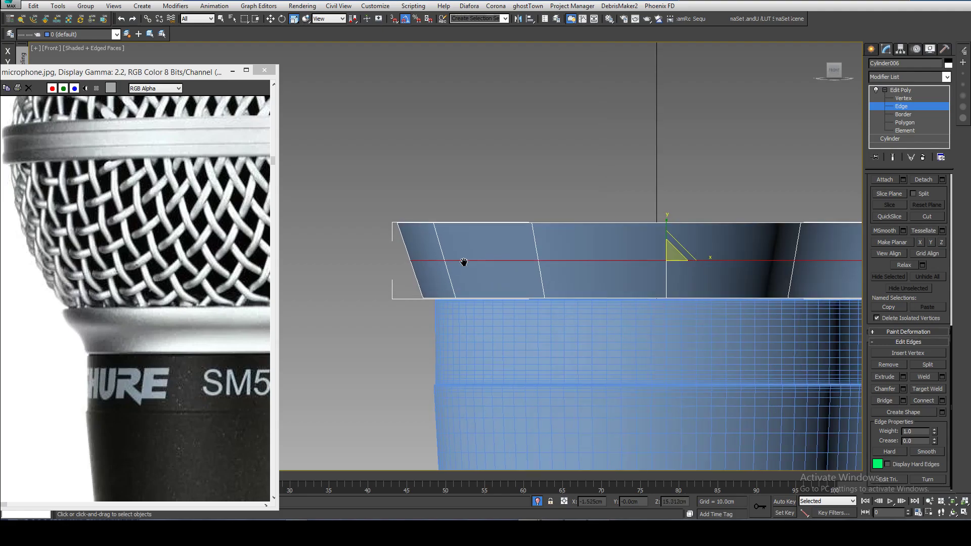
middle_drag(471, 260, 336, 253)
middle_drag(407, 250, 457, 259)
middle_drag(517, 171, 526, 162)
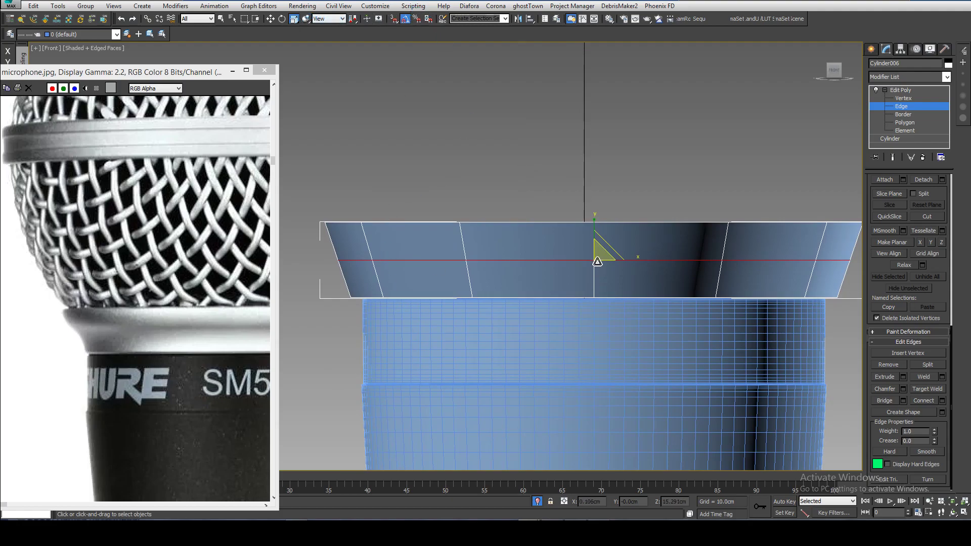
drag(598, 262, 598, 264)
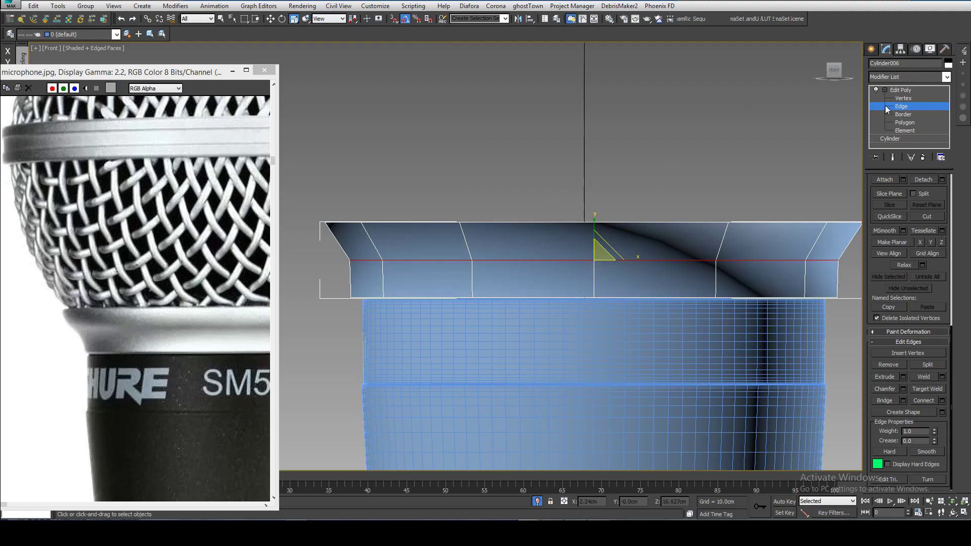
Connect the ring of flared upper edges with a new loop and scale that loop outward to about 103%
click(333, 235)
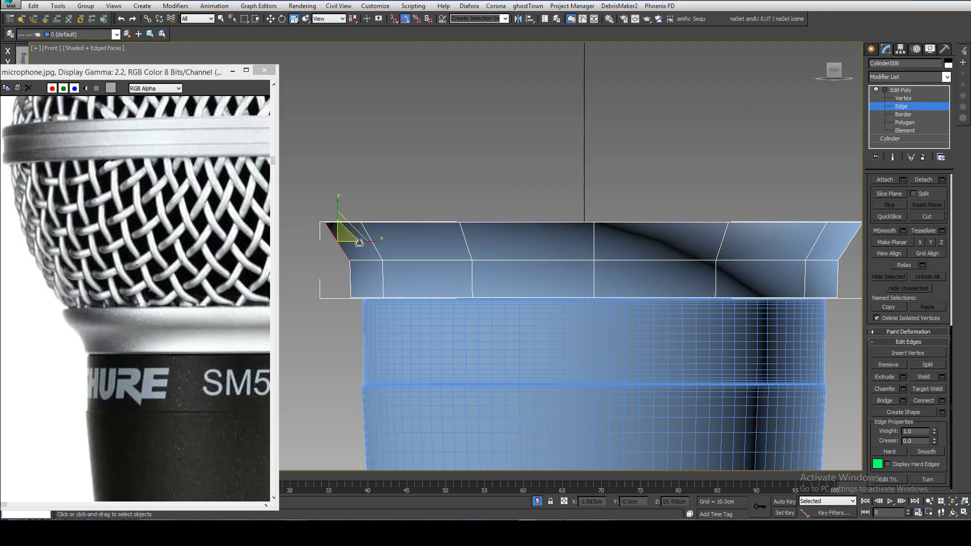
scroll(915, 361, up, 5)
click(891, 281)
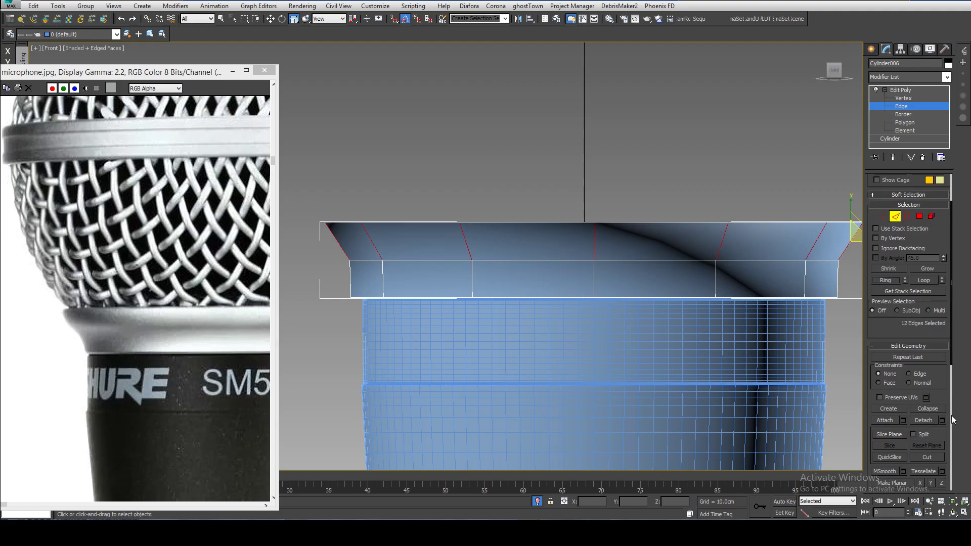
scroll(927, 381, down, 5)
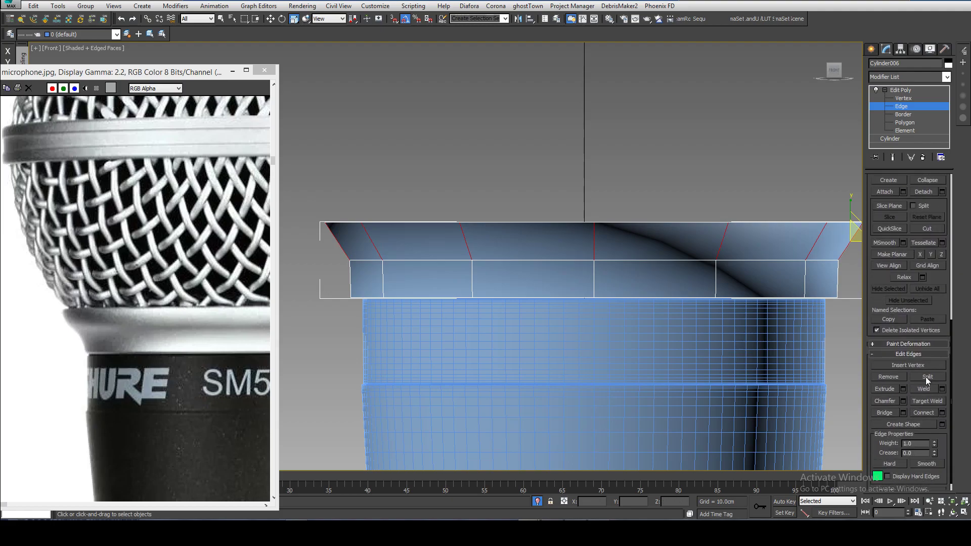
click(916, 416)
drag(595, 236, 596, 234)
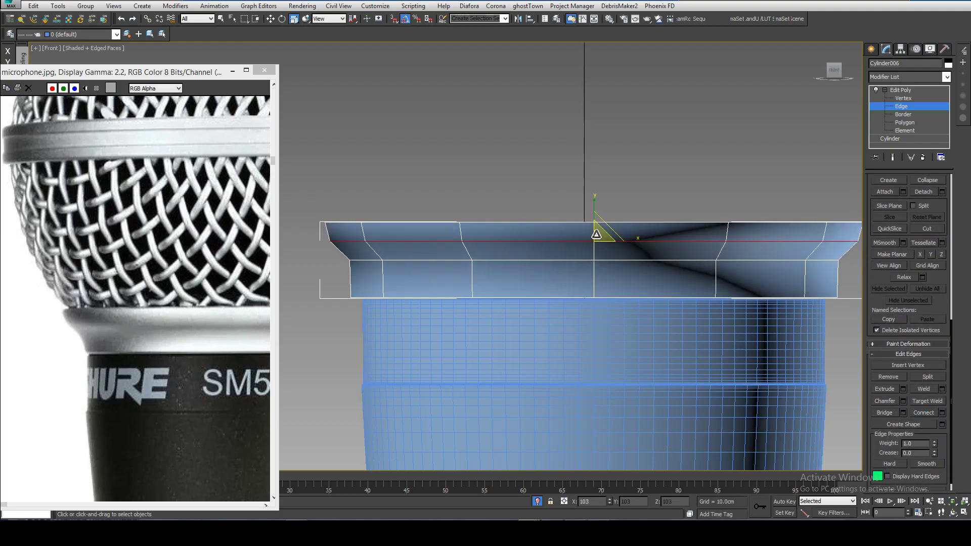
middle_drag(596, 234, 560, 218)
Inset the collar's top and bottom cap polygons by 0.03 cm and delete the inner cap faces
click(903, 122)
click(552, 265)
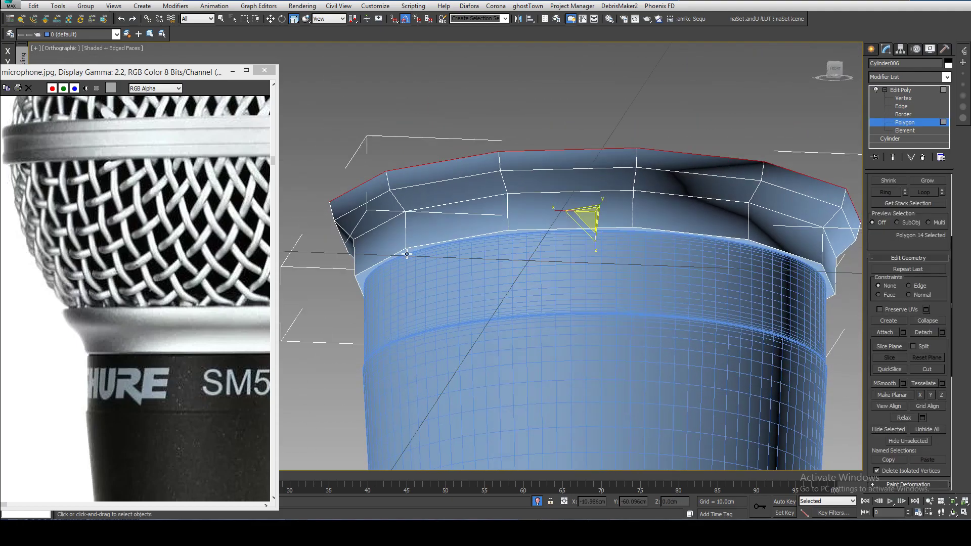
click(364, 273)
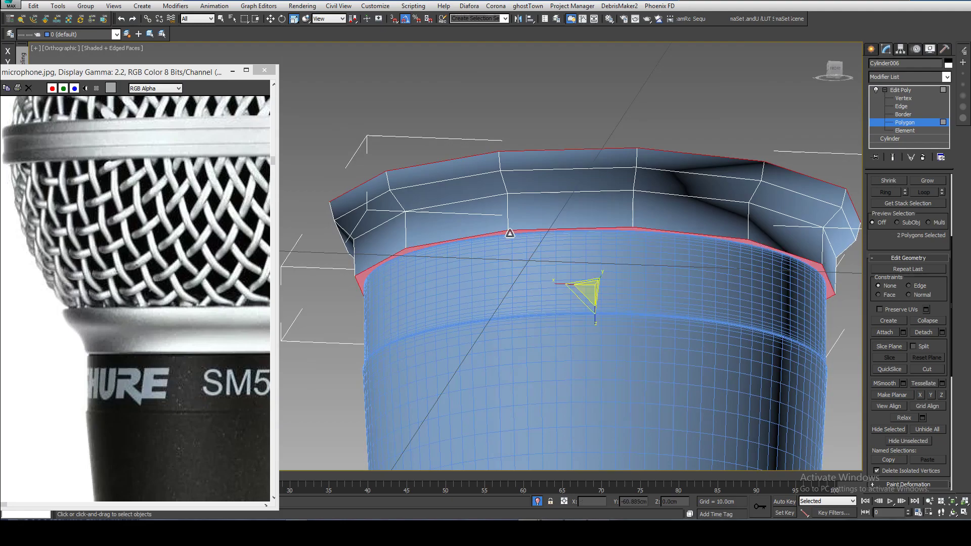
scroll(930, 374, down, 5)
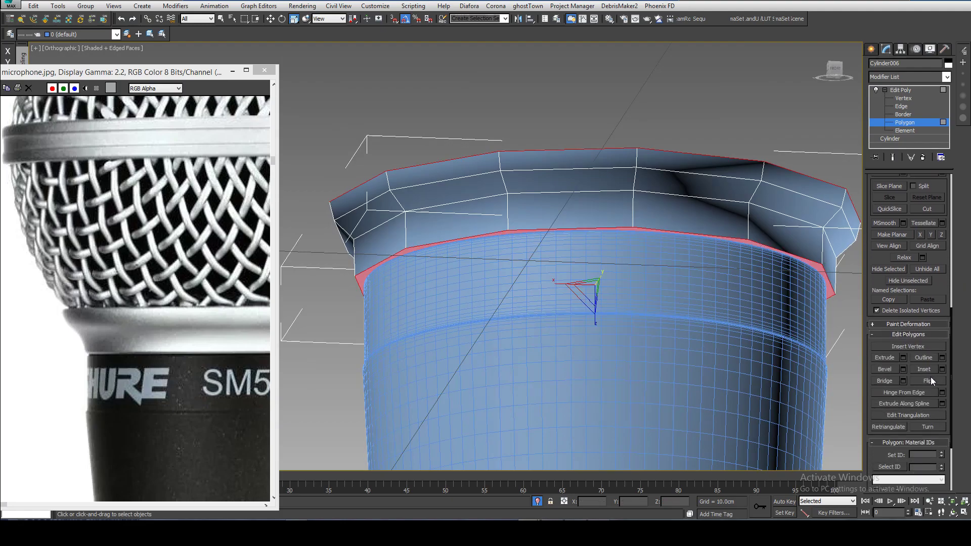
click(942, 371)
alt+middle_drag(637, 215, 593, 259)
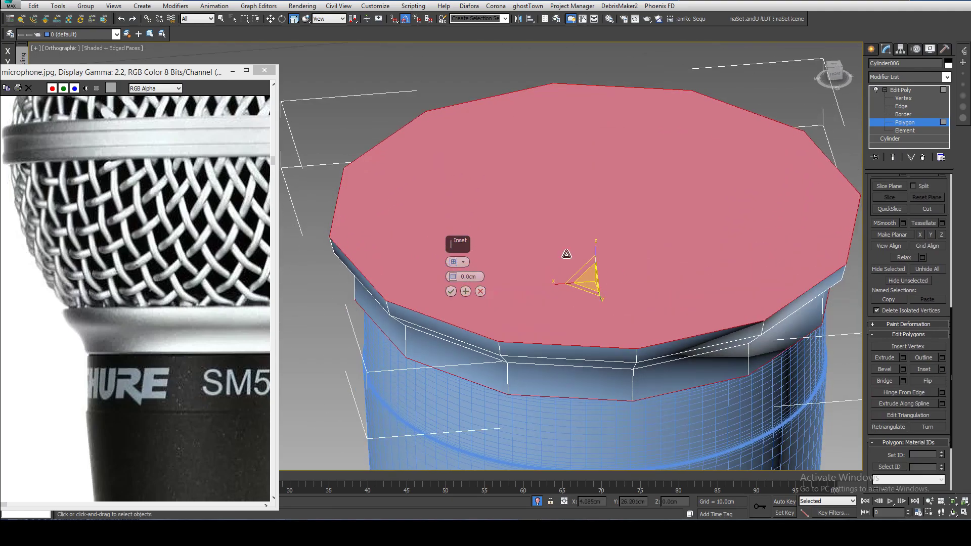
middle_drag(403, 236, 436, 237)
scroll(436, 238, up, 3)
drag(453, 277, 438, 229)
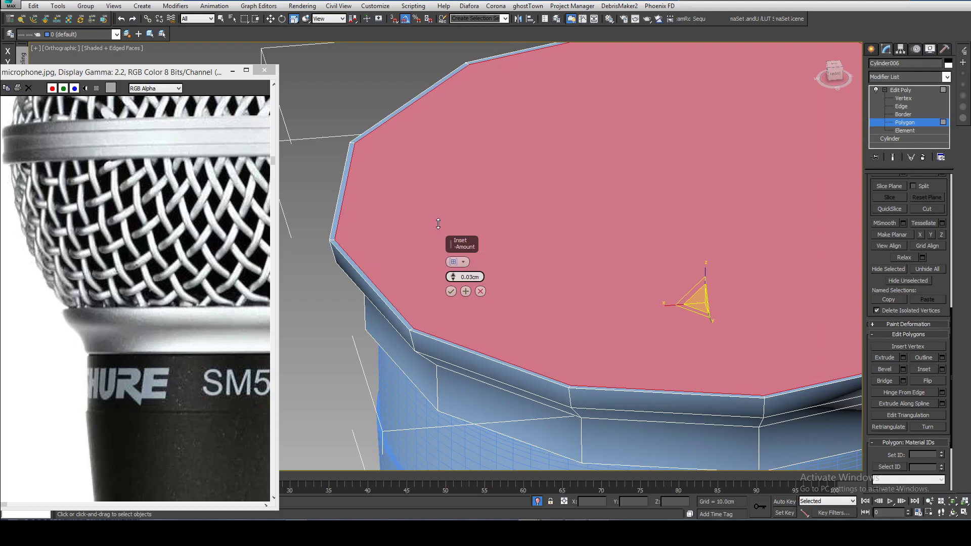
mouse_move(401, 227)
alt+middle_down()
mouse_move(394, 190)
mouse_move(390, 221)
alt+middle_up()
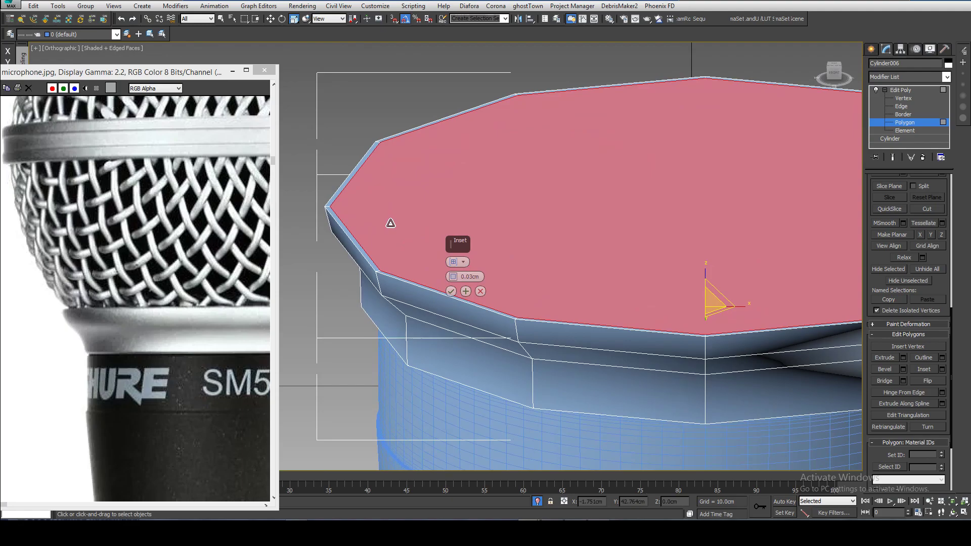
click(451, 292)
alt+middle_drag(452, 287, 508, 276)
key(Delete)
Select the edge loop halfway up the collar's flare and chamfer it with two segments to round the profile
click(915, 106)
alt+middle_drag(400, 314, 457, 310)
key(f)
key(z)
middle_drag(435, 242, 466, 307)
scroll(455, 305, down, 5)
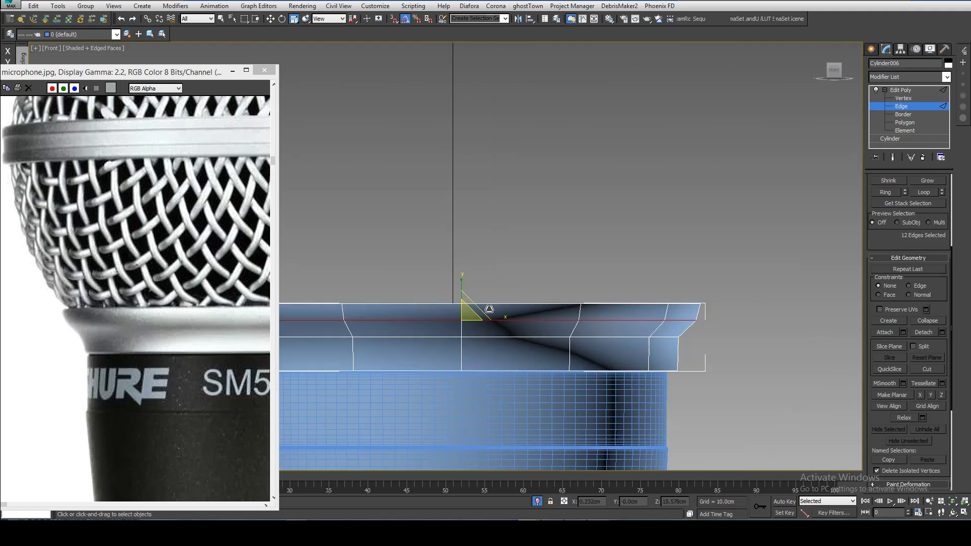
middle_drag(316, 306, 471, 292)
scroll(472, 292, up, 4)
scroll(471, 292, up, 2)
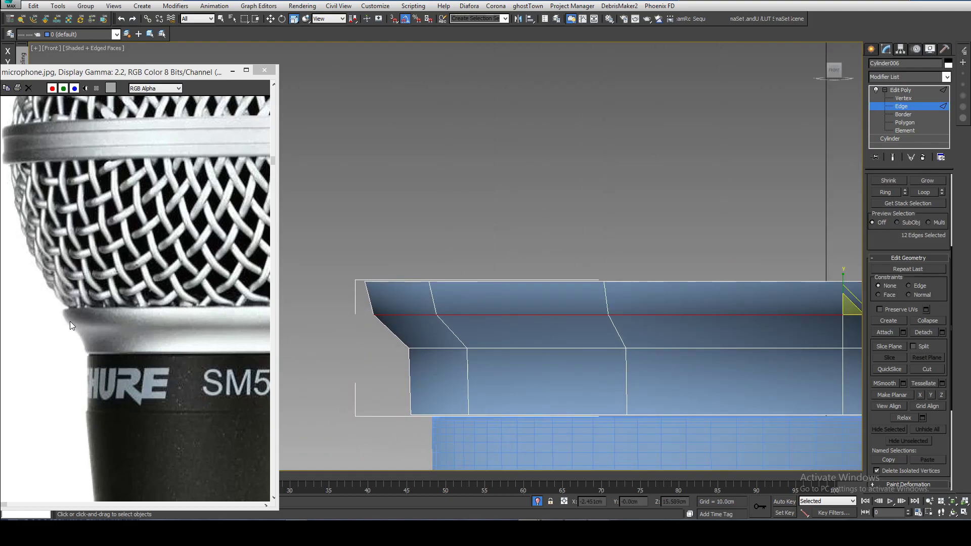
middle_drag(523, 295, 455, 273)
click(418, 293)
click(930, 193)
scroll(913, 190, down, 5)
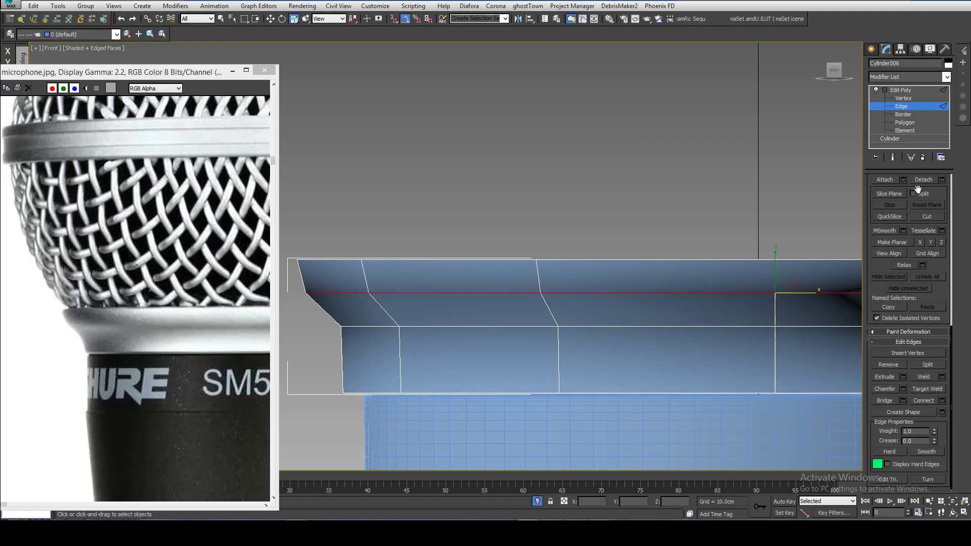
click(903, 390)
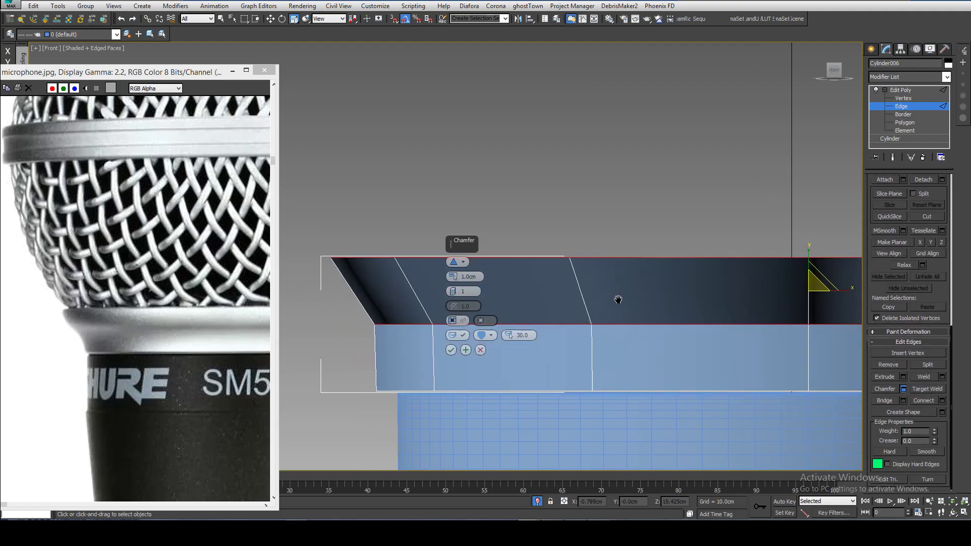
drag(452, 277, 443, 190)
mouse_move(452, 293)
mouse_down()
mouse_move(455, 268)
mouse_move(455, 278)
mouse_up()
click(451, 350)
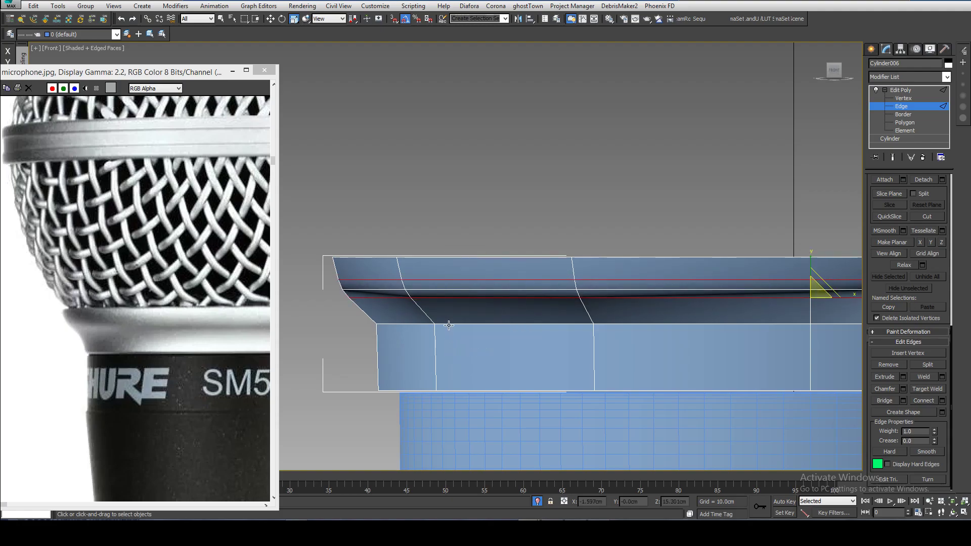
Select the full edge loop where the collar's flare meets its straight lower band
click(448, 324)
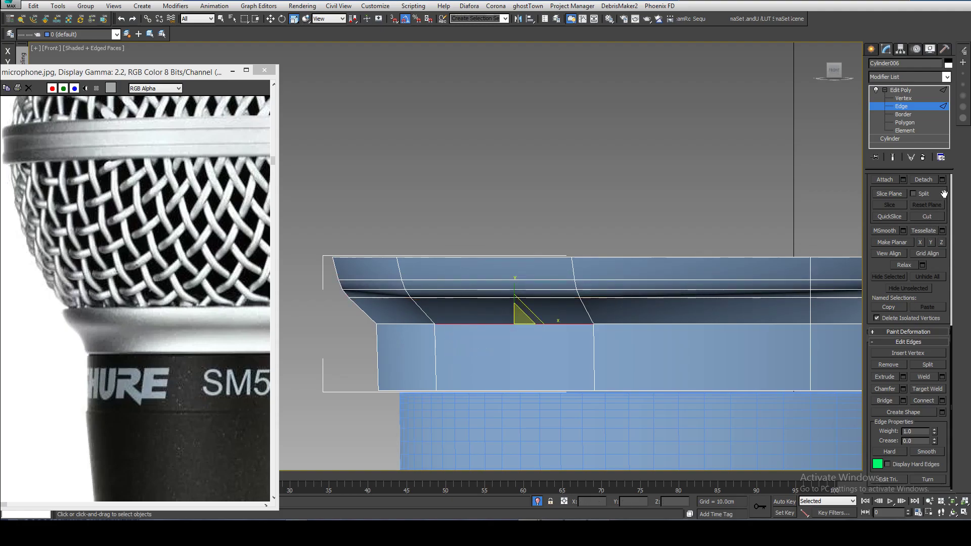
scroll(921, 341, up, 5)
click(923, 331)
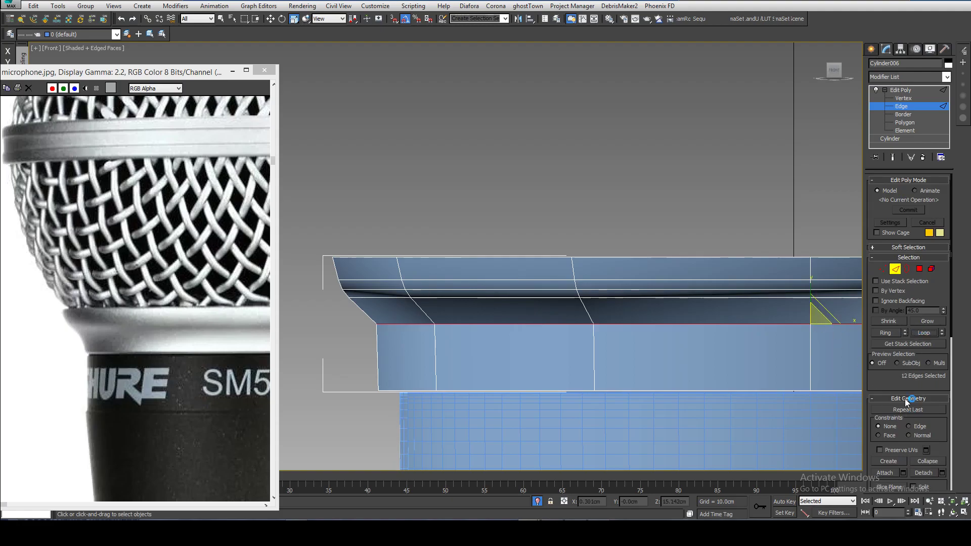
scroll(875, 174, down, 5)
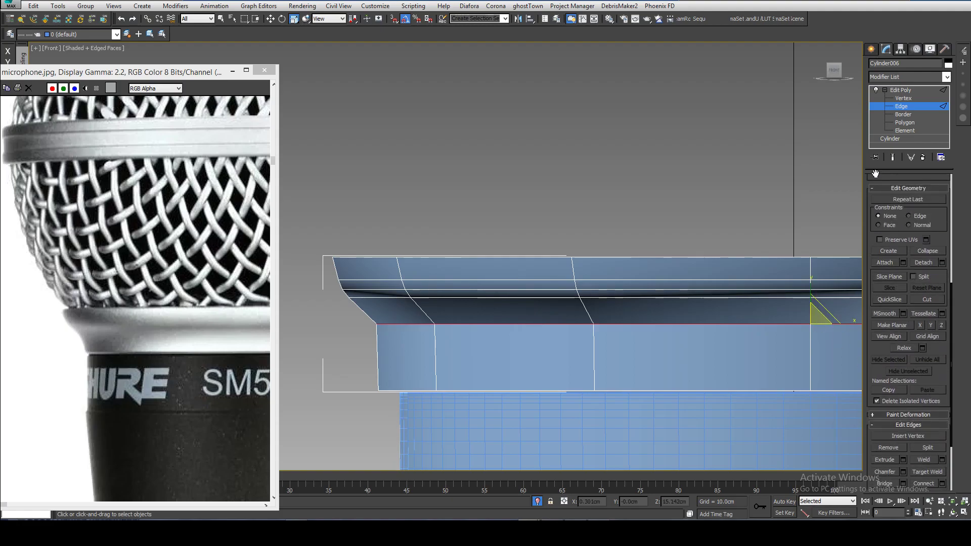
click(942, 484)
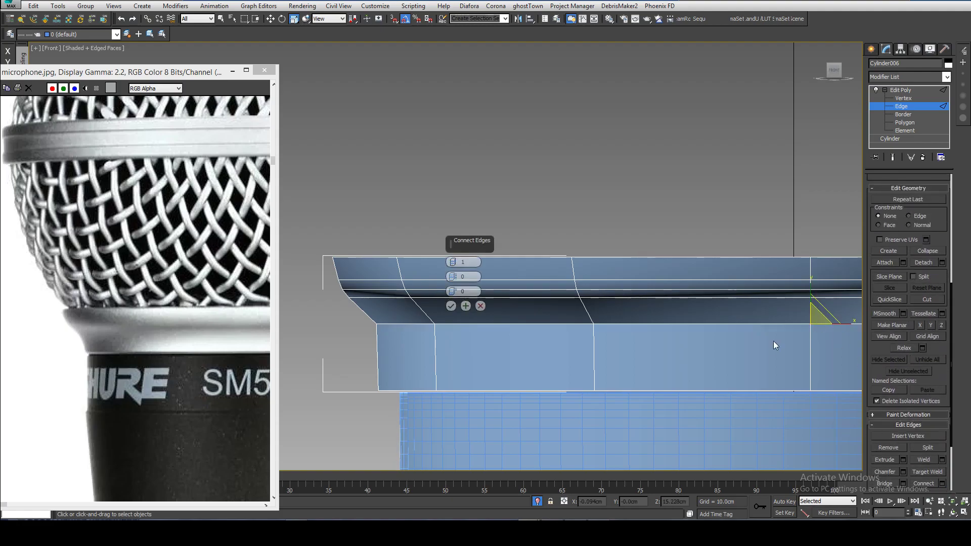
click(480, 306)
click(902, 483)
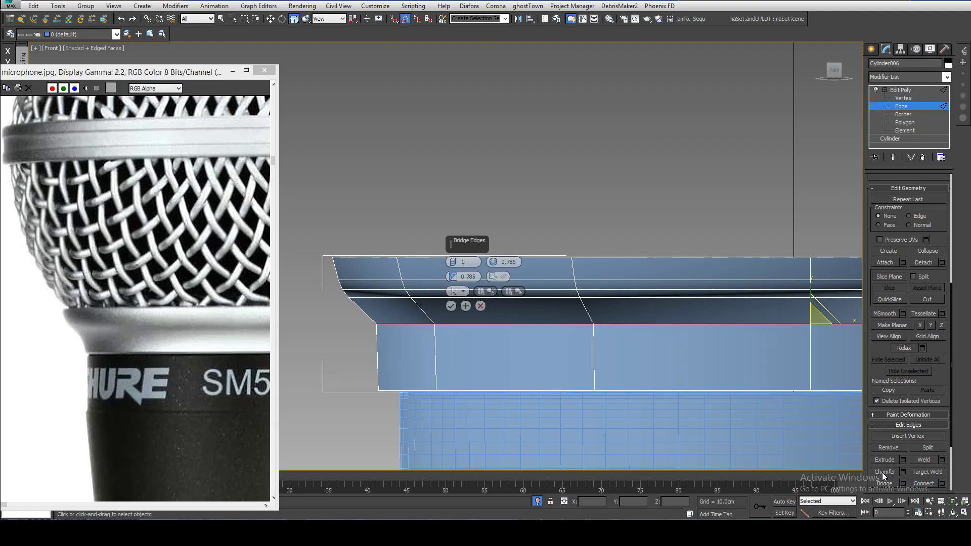
click(480, 306)
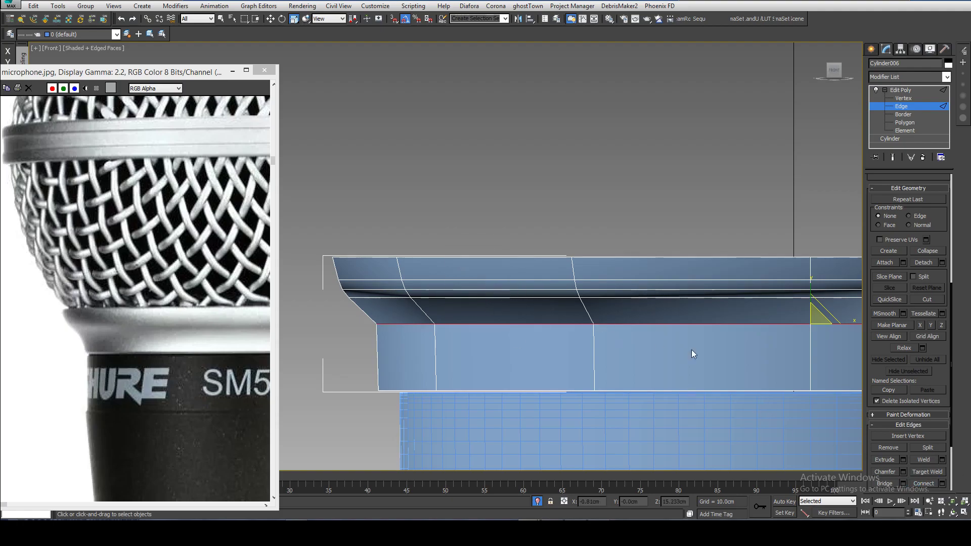
Chamfer the selected loop below the flare by about 0.042 cm with two segments
click(902, 472)
scroll(455, 323, up, 3)
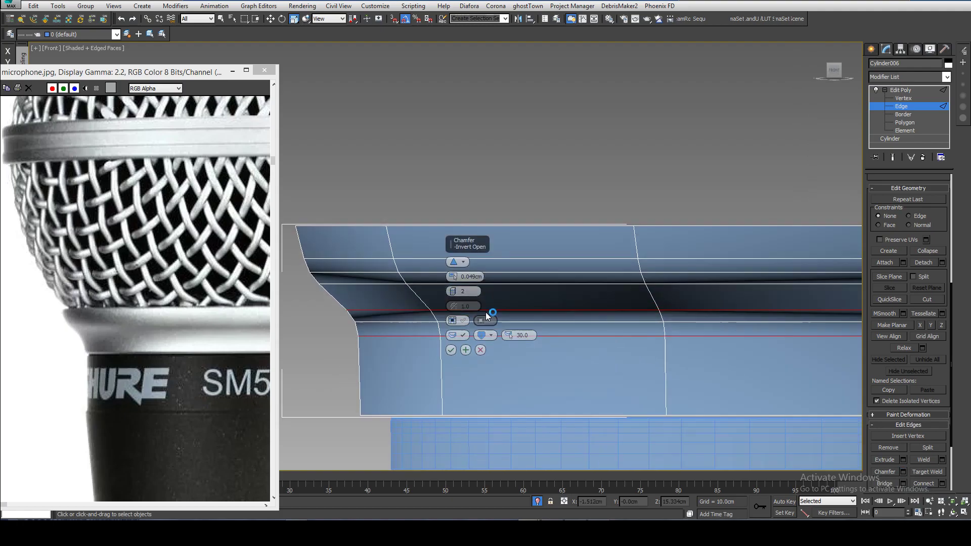
drag(454, 279, 454, 281)
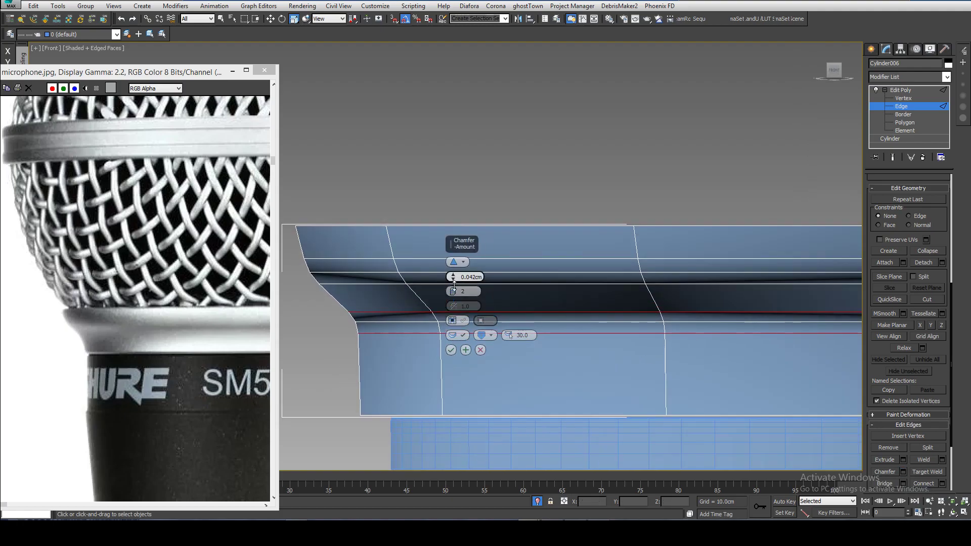
click(450, 350)
Connect the ring of vertical edges on the collar's lower band with one loop, slid to about -94 near the bottom rim
scroll(475, 347, down, 4)
click(460, 370)
shift+click(460, 371)
middle_drag(460, 370, 439, 337)
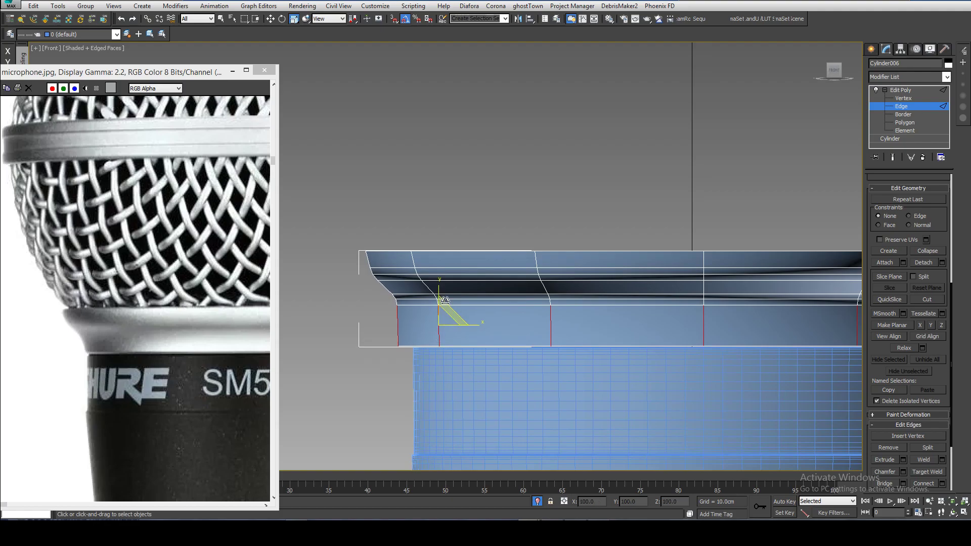
right_click(393, 317)
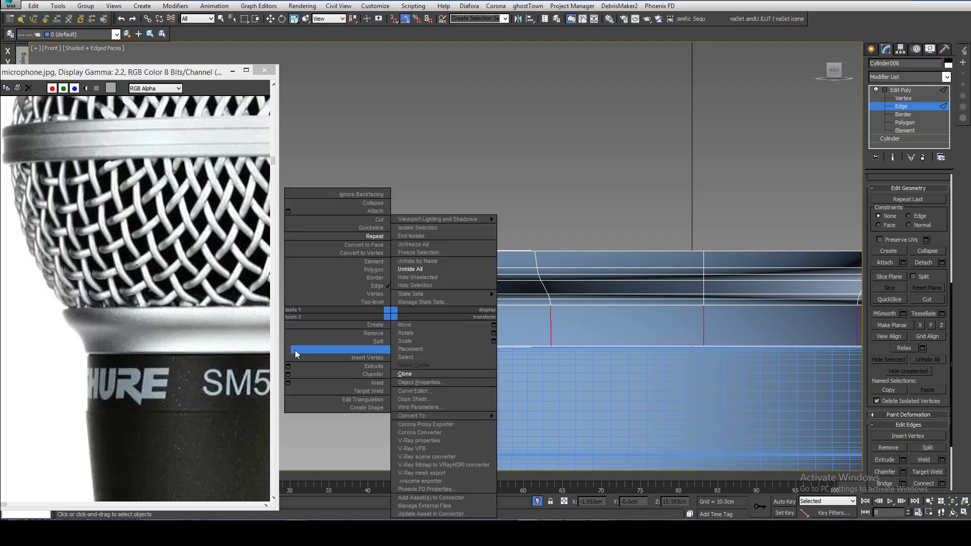
click(290, 349)
drag(452, 292, 418, 386)
scroll(374, 305, up, 5)
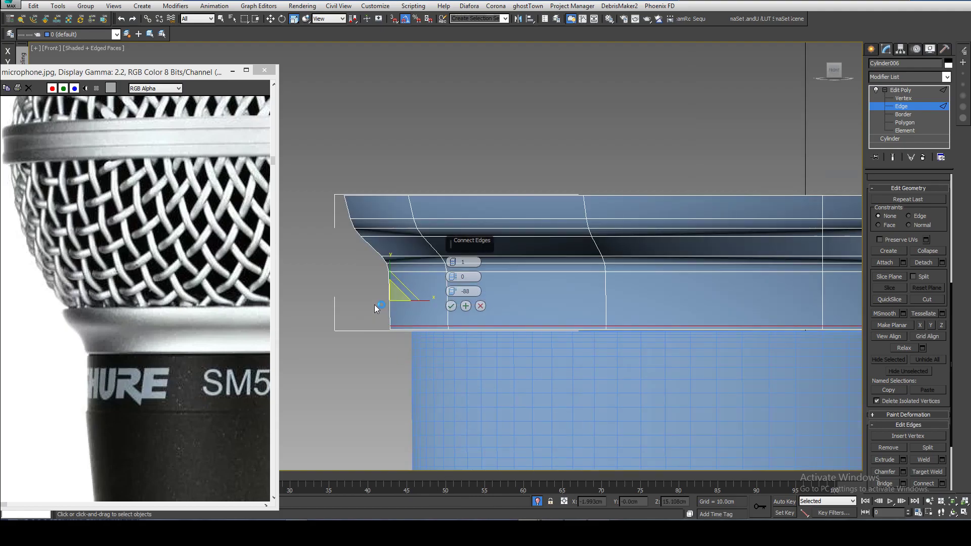
mouse_move(451, 291)
mouse_down()
mouse_move(449, 309)
mouse_move(450, 299)
mouse_up()
click(451, 306)
Connect the ring of upper flare edges with one loop, slid to about -91 near the collar's top rim
scroll(414, 394, down, 5)
alt+middle_drag(445, 268, 420, 284)
key(shift+z)
click(419, 287)
shift+click(378, 292)
right_click(377, 290)
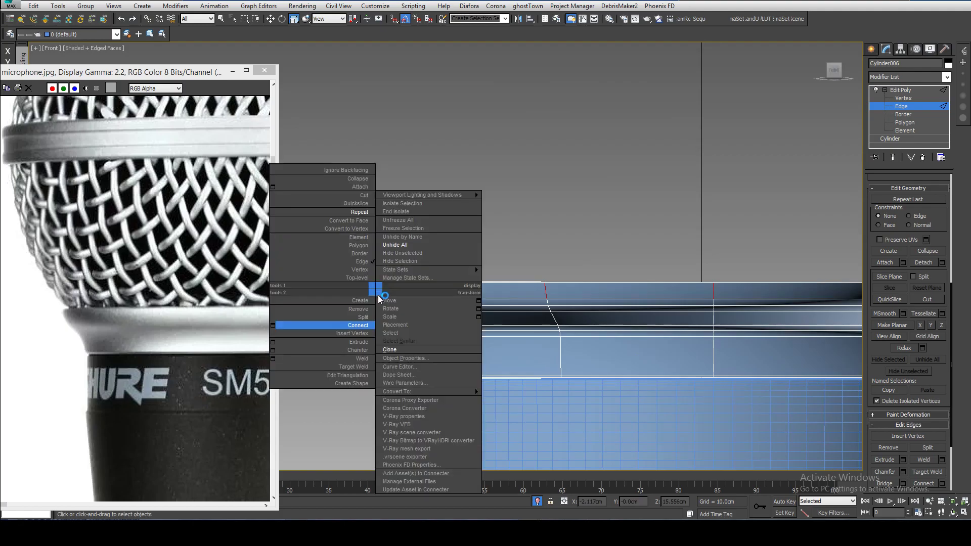
click(291, 325)
scroll(376, 280, up, 4)
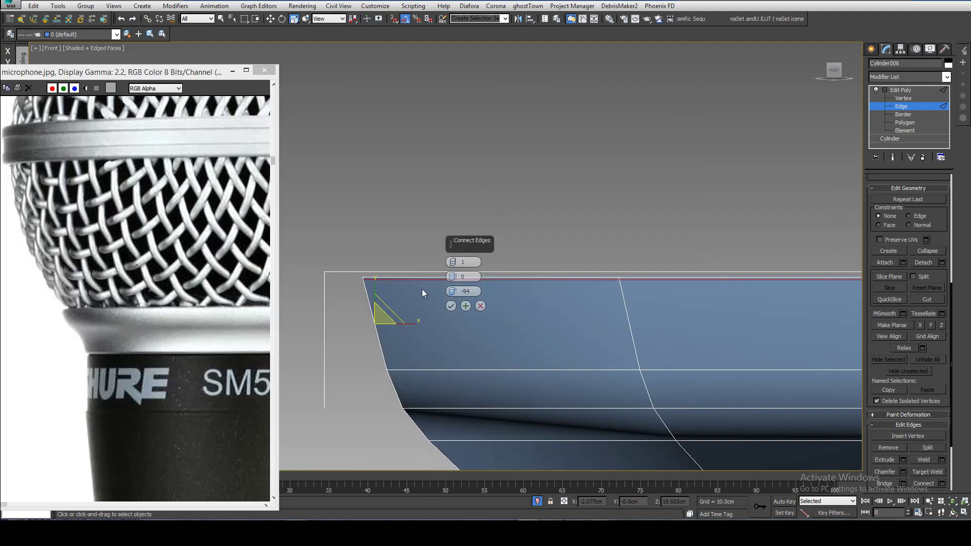
drag(452, 291, 451, 290)
click(451, 305)
Connect the ring of short edges across the collar's top rim with 2 segments, pinch about 51 and slide 0
scroll(418, 254, down, 3)
mouse_move(419, 254)
alt+middle_down()
mouse_move(382, 250)
mouse_move(414, 267)
alt+middle_up()
click(383, 250)
scroll(399, 236, down, 2)
middle_drag(460, 153, 441, 196)
scroll(441, 195, up, 4)
click(457, 189)
key(alt+r)
scroll(528, 197, down, 5)
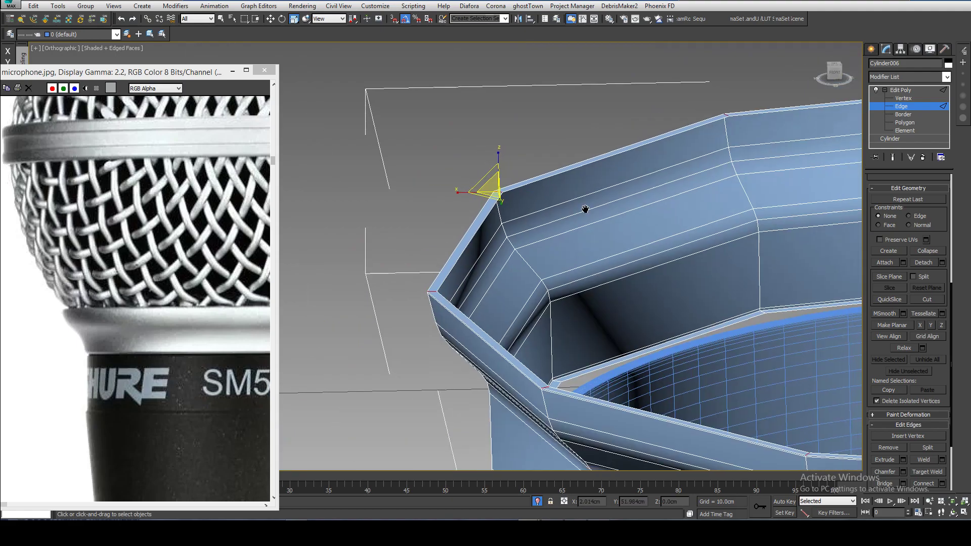
middle_drag(589, 213, 387, 166)
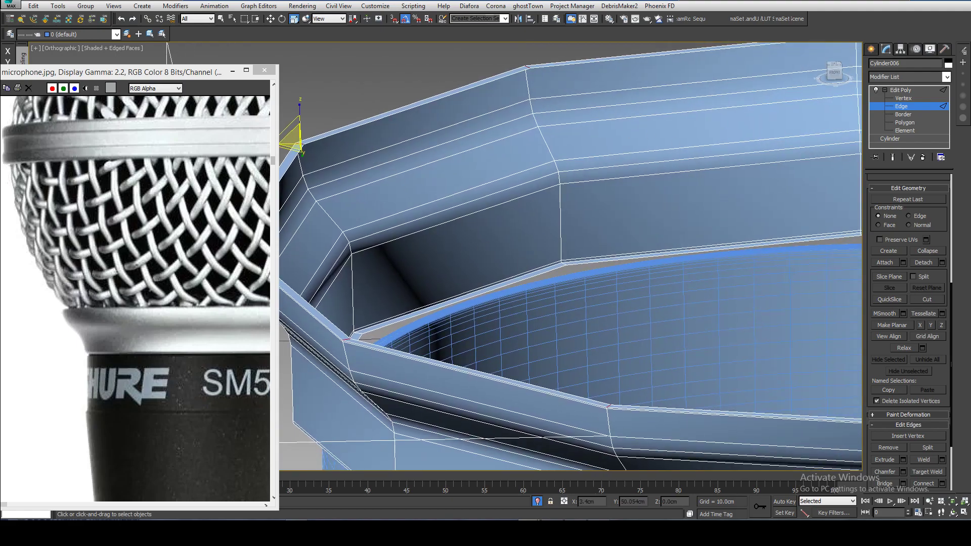
scroll(942, 268, down, 3)
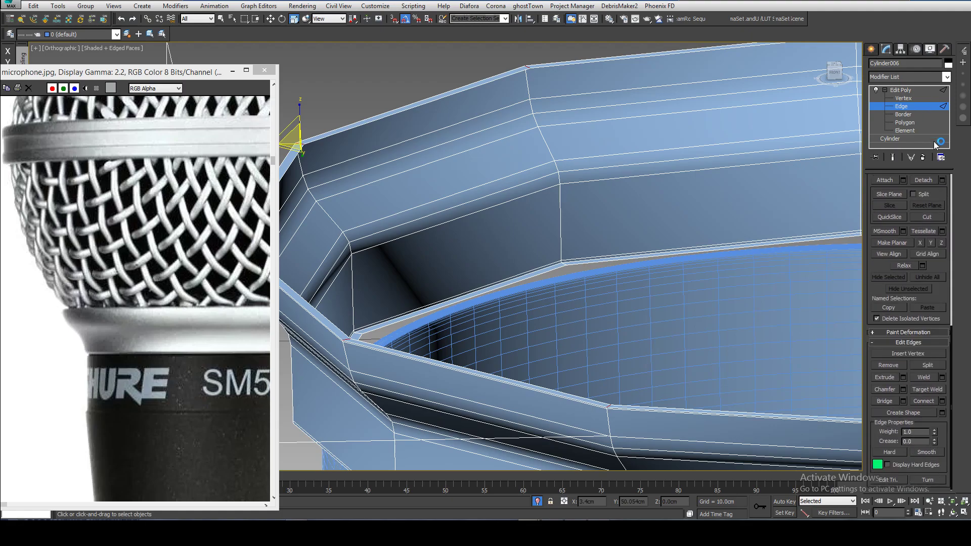
click(941, 400)
middle_drag(666, 315, 738, 315)
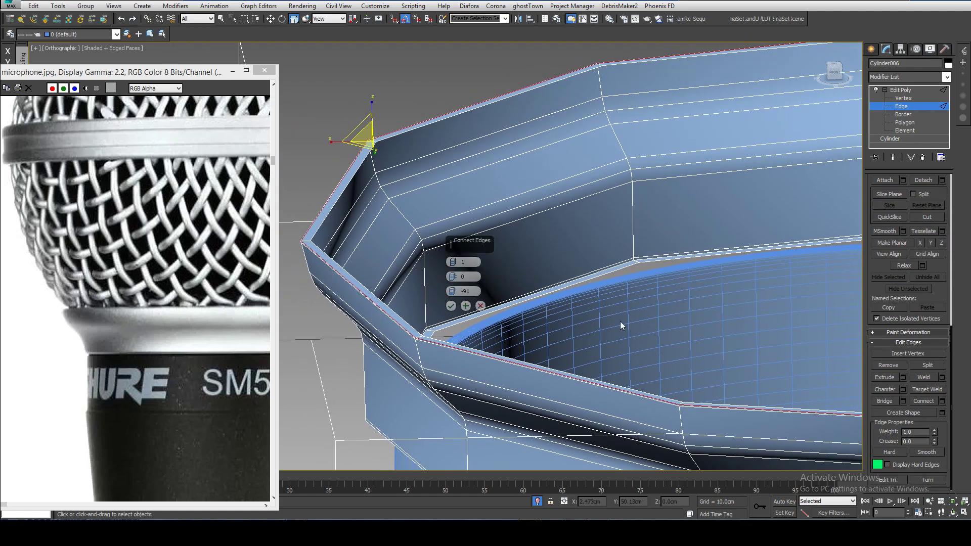
scroll(568, 315, up, 4)
scroll(568, 314, down, 2)
middle_drag(568, 314, 686, 312)
click(453, 261)
right_click(454, 289)
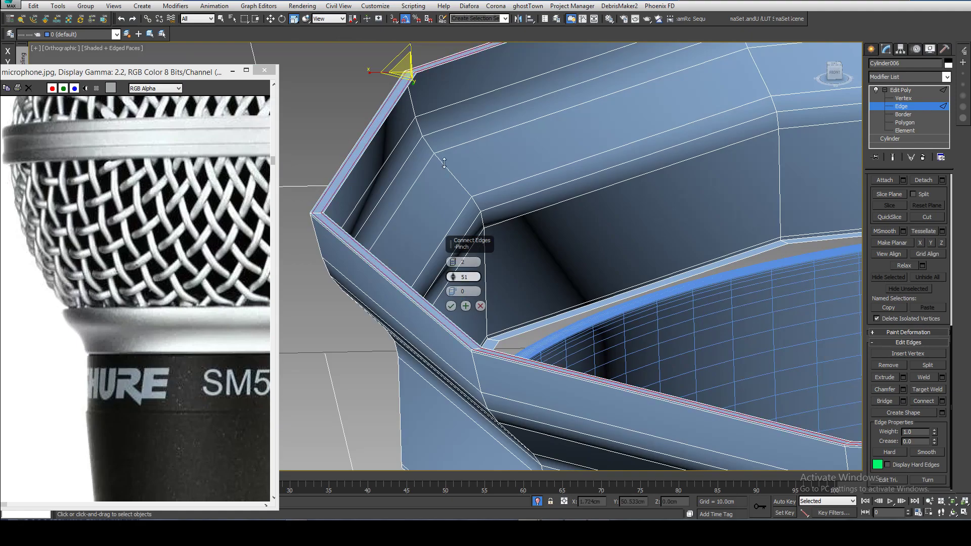
click(450, 305)
Connect the ring of short edges across the collar's bottom rim with the same settings and leave edge editing
scroll(446, 306, down, 4)
alt+middle_drag(447, 305, 468, 233)
scroll(441, 225, up, 5)
click(425, 231)
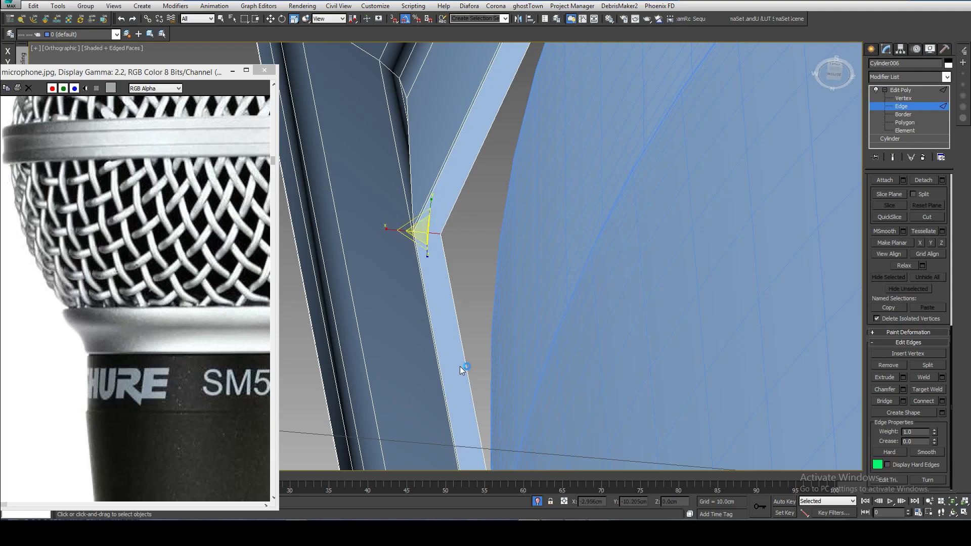
scroll(460, 363, down, 4)
scroll(541, 167, up, 3)
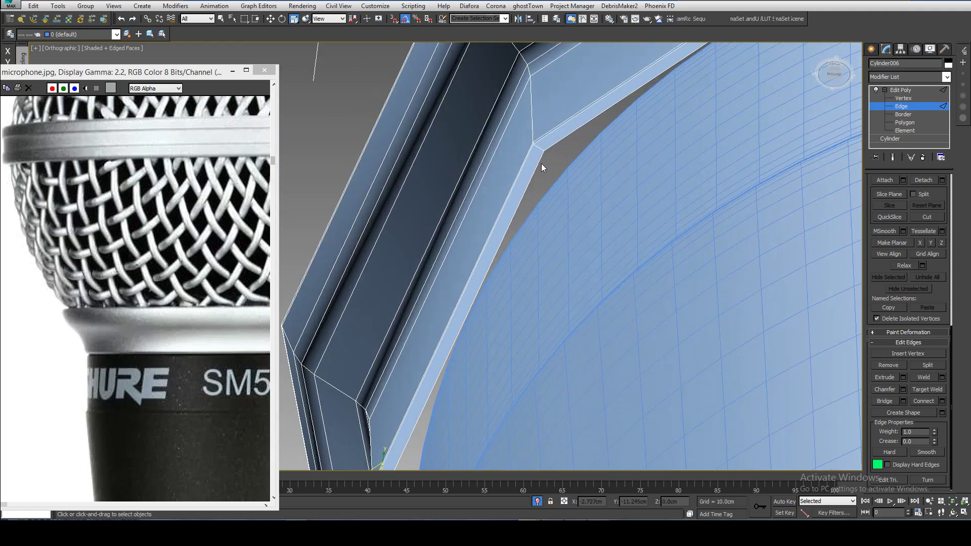
right_click(539, 150)
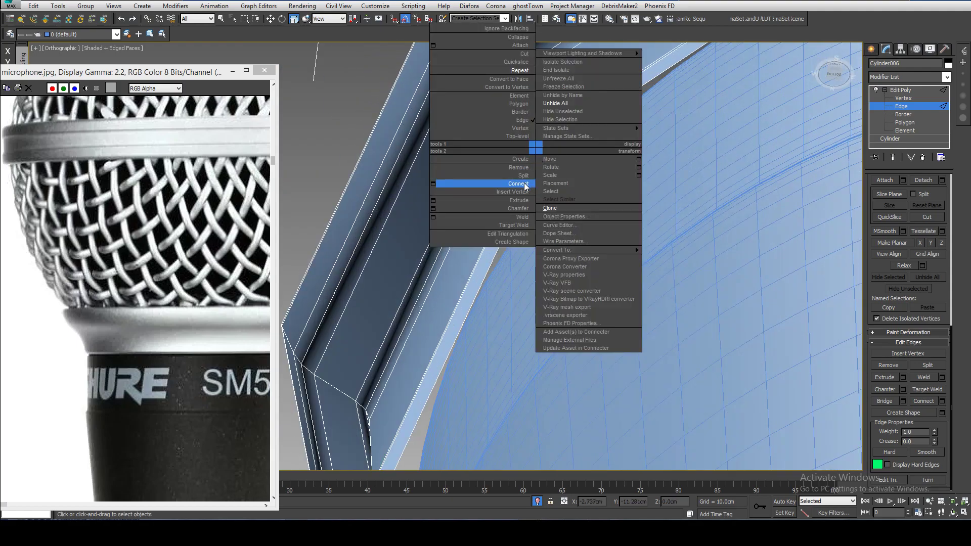
click(486, 187)
scroll(510, 222, down, 2)
alt+middle_drag(510, 221, 836, 143)
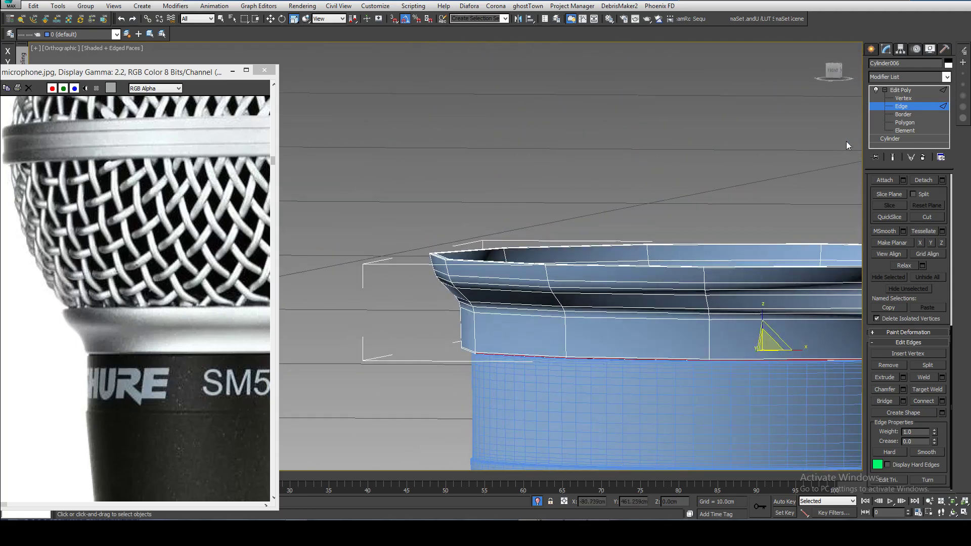
click(890, 92)
Apply a TurboSmooth modifier with 3 iterations to the collar in the front view
key(f)
scroll(566, 247, down, 3)
middle_drag(574, 248, 777, 176)
scroll(482, 257, up, 3)
click(344, 348)
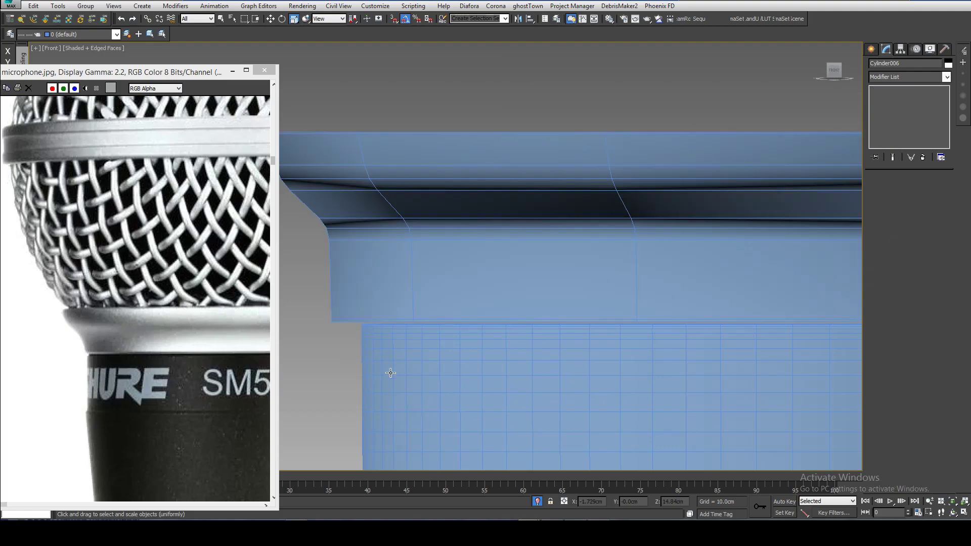
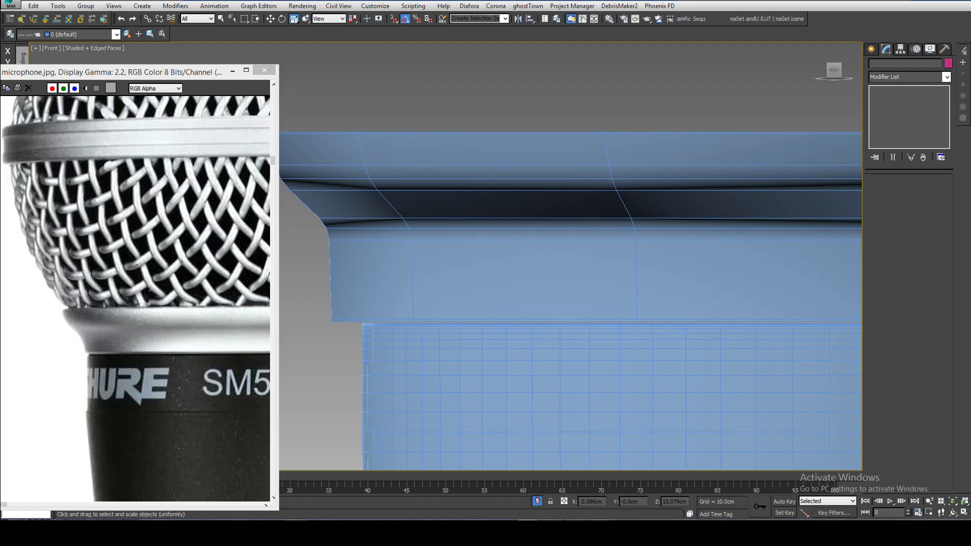
click(526, 245)
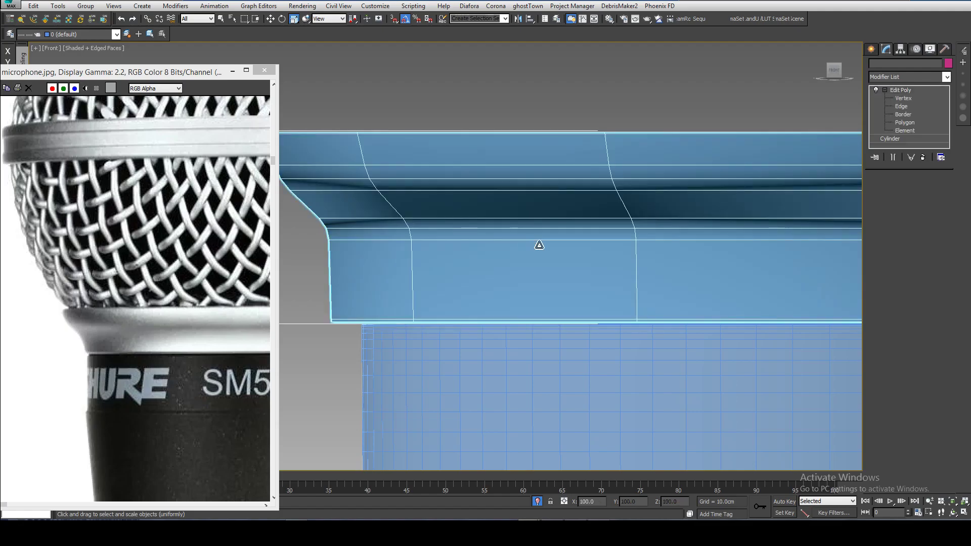
click(920, 76)
drag(949, 127, 949, 345)
click(894, 404)
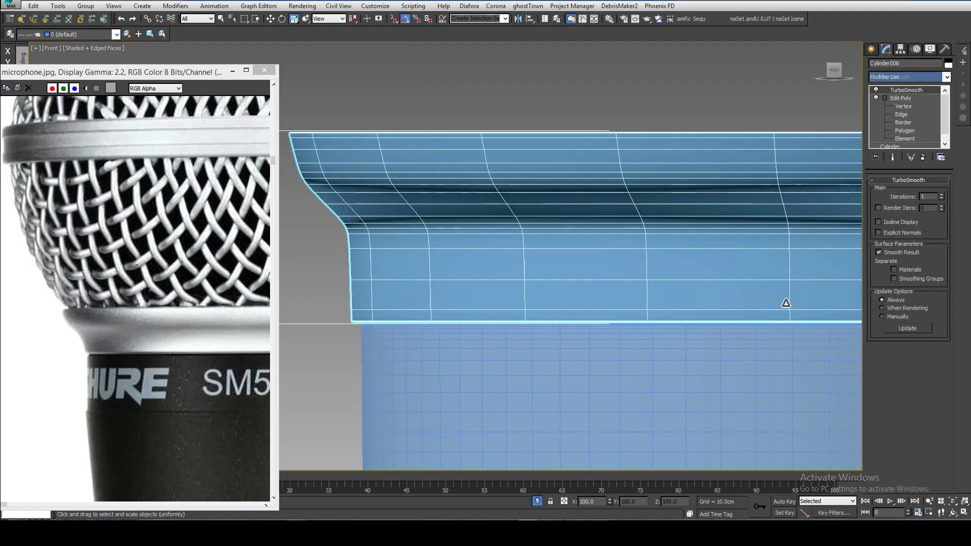
middle_drag(417, 298, 440, 275)
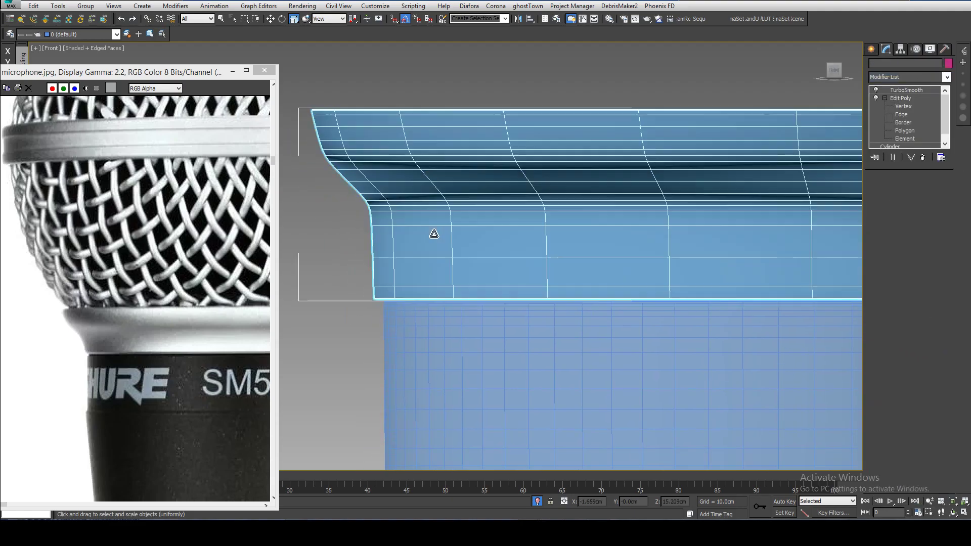
click(941, 195)
click(941, 195)
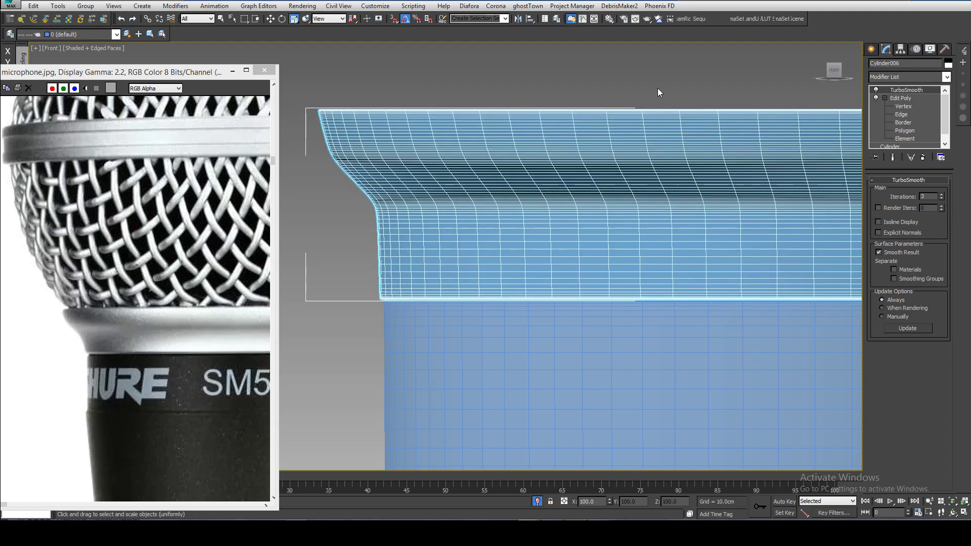
Examine the smoothed collar's profile against the reference photo with the wireframe edges hidden
click(657, 88)
key(F4)
middle_drag(447, 324, 460, 281)
click(298, 292)
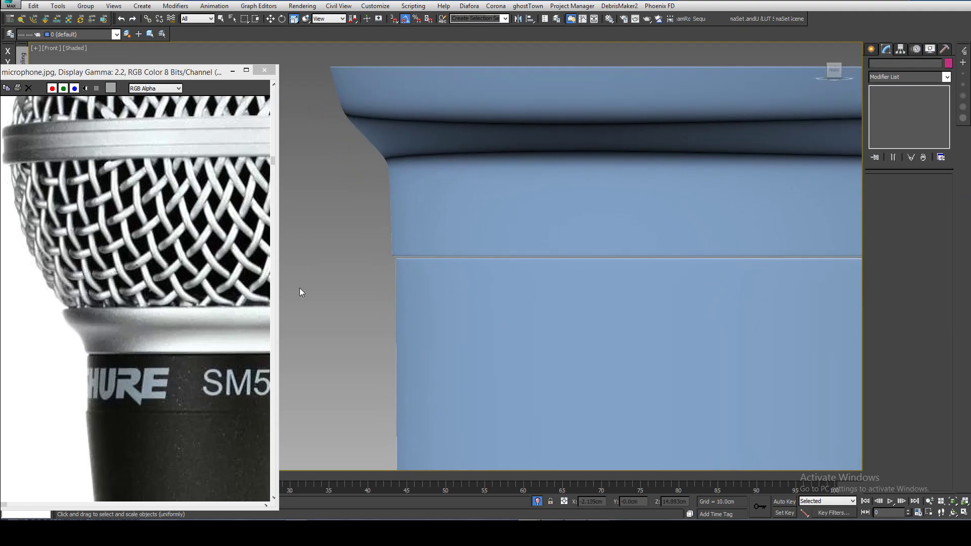
scroll(349, 272, down, 5)
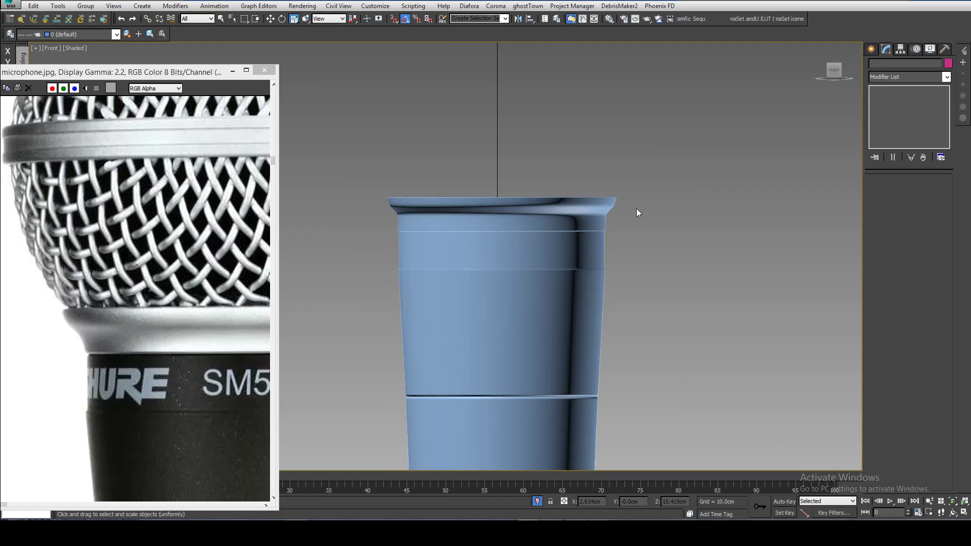
scroll(642, 207, up, 4)
middle_drag(568, 223, 744, 251)
Select the vertex rows at the lower end of the collar's flare and scale them slightly outward
click(743, 250)
click(904, 106)
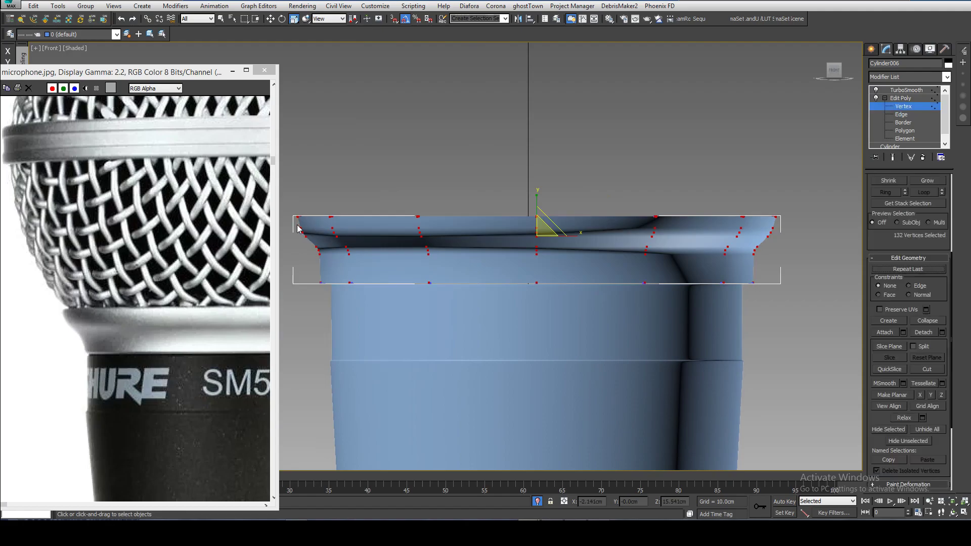
drag(631, 252, 796, 259)
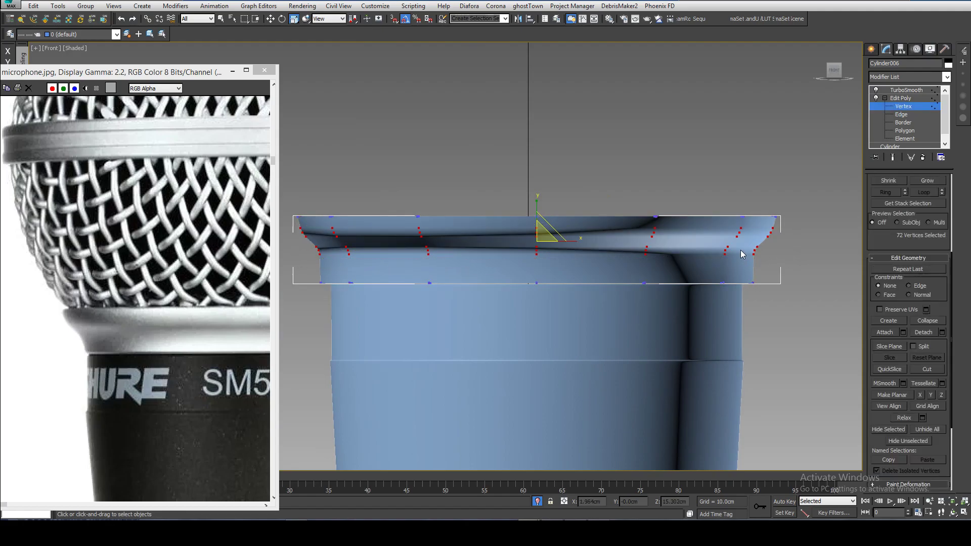
scroll(742, 253, up, 2)
key(F4)
middle_drag(765, 248, 828, 252)
scroll(821, 256, down, 1)
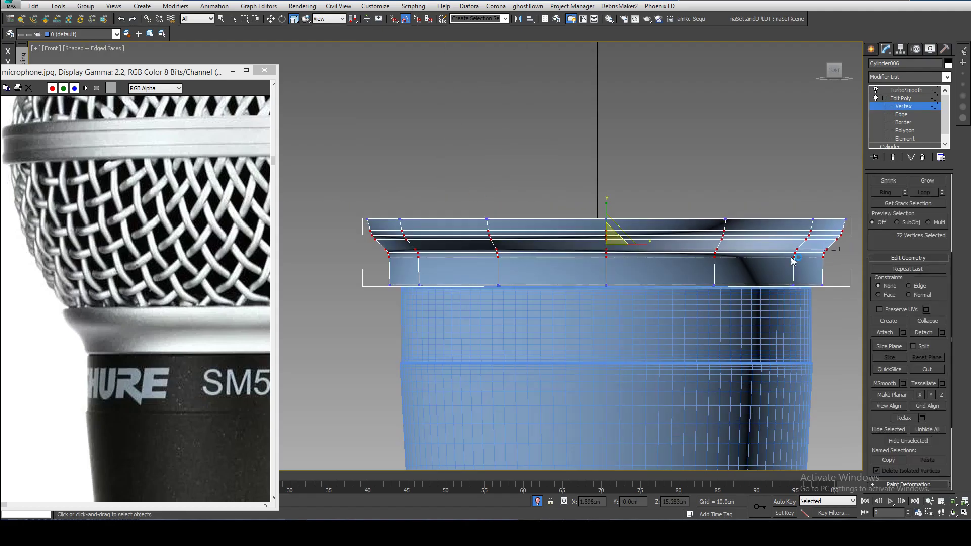
alt+drag(481, 273, 358, 267)
scroll(449, 256, up, 1)
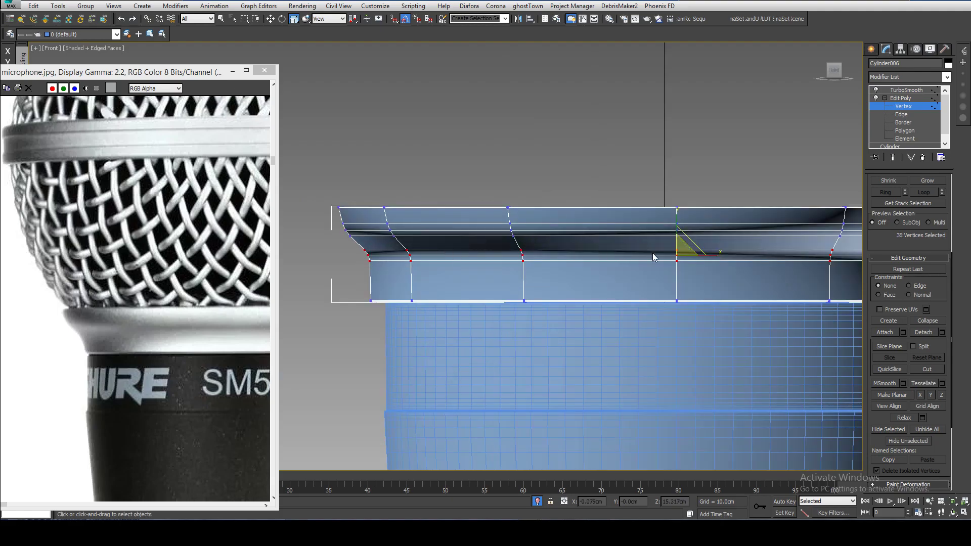
drag(678, 253, 679, 246)
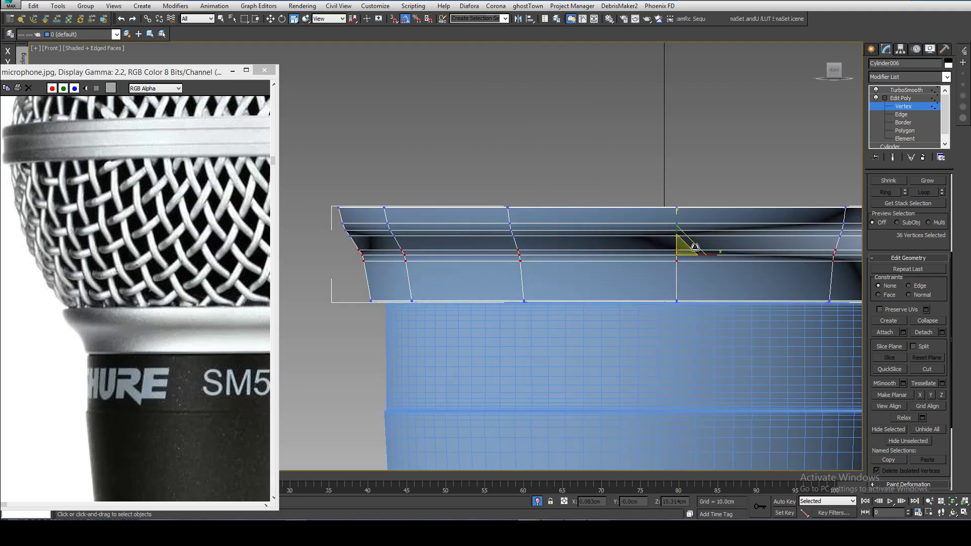
Leave the collar's vertex editing and examine its smoothed profile above the handle with the wireframe edges hidden
click(903, 90)
click(561, 99)
middle_drag(549, 127, 466, 137)
key(F4)
mouse_move(548, 161)
middle_down()
mouse_move(649, 168)
mouse_move(574, 193)
middle_up()
scroll(639, 172, down, 1)
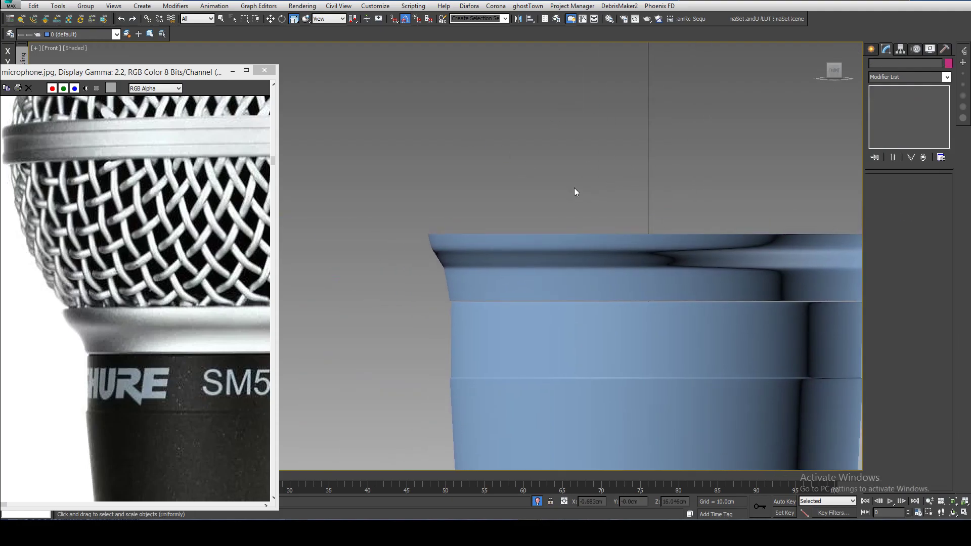
scroll(548, 227, down, 2)
scroll(541, 253, down, 3)
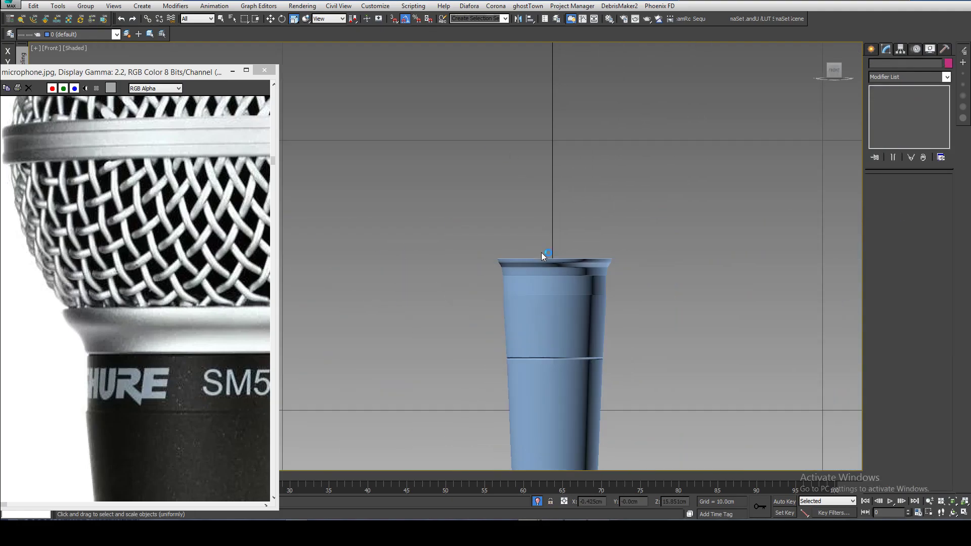
middle_drag(386, 129, 364, 229)
Check the grille in the reference photo and create a GeoSphere with a radius of about 2.89 cm centred above the collar
click(113, 242)
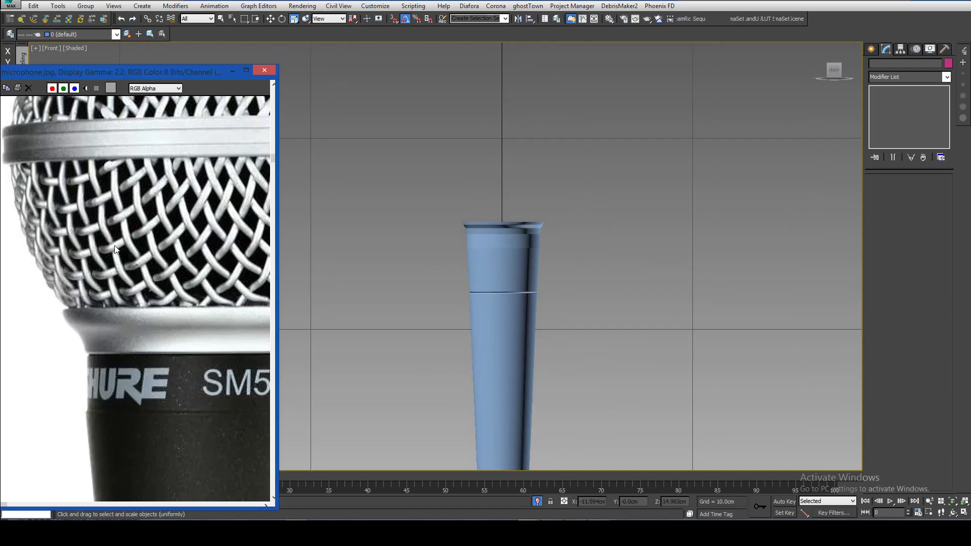
scroll(113, 241, down, 2)
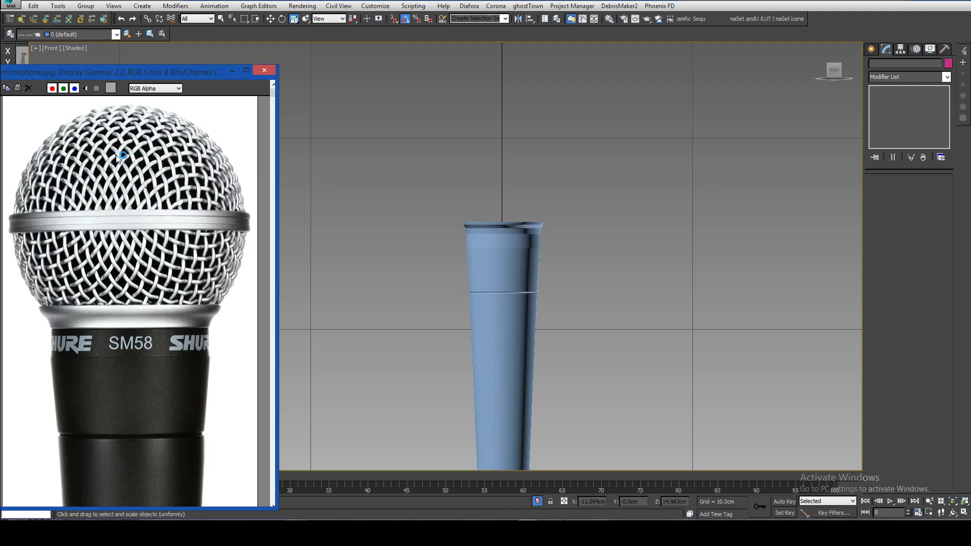
scroll(115, 178, up, 3)
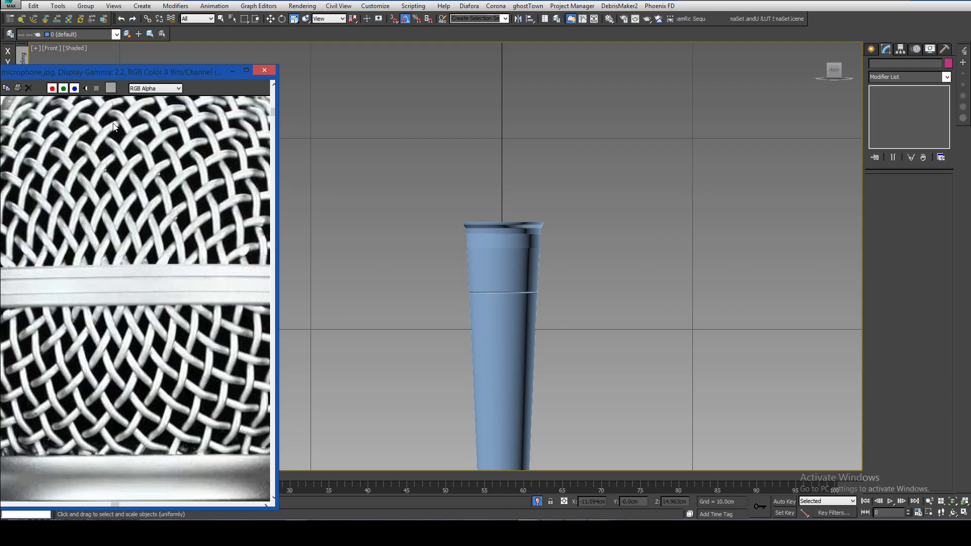
scroll(88, 203, down, 3)
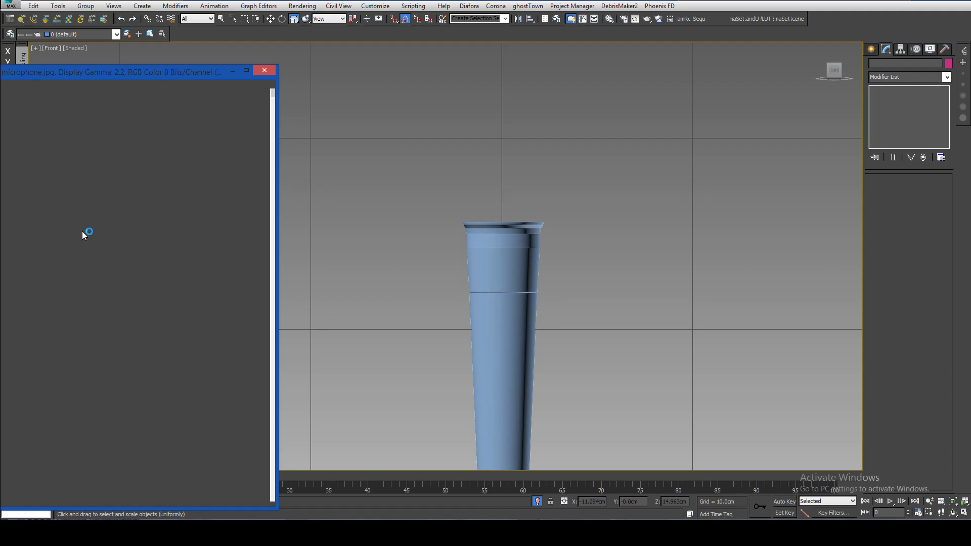
click(870, 49)
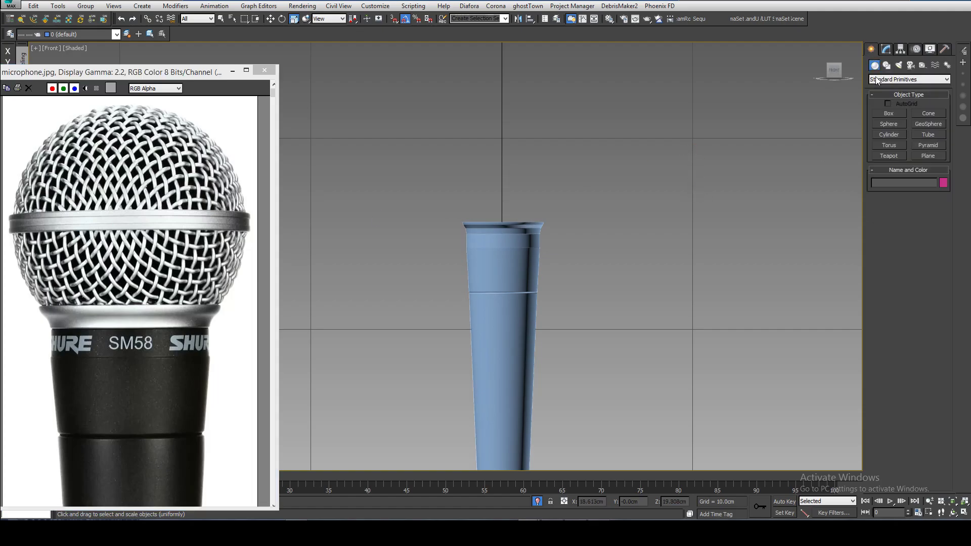
click(918, 125)
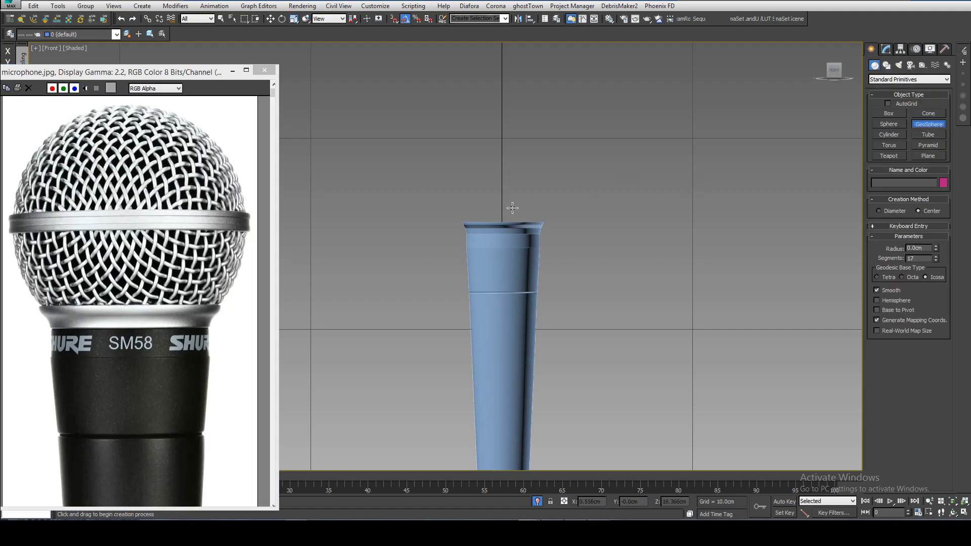
drag(502, 208, 509, 154)
key(r)
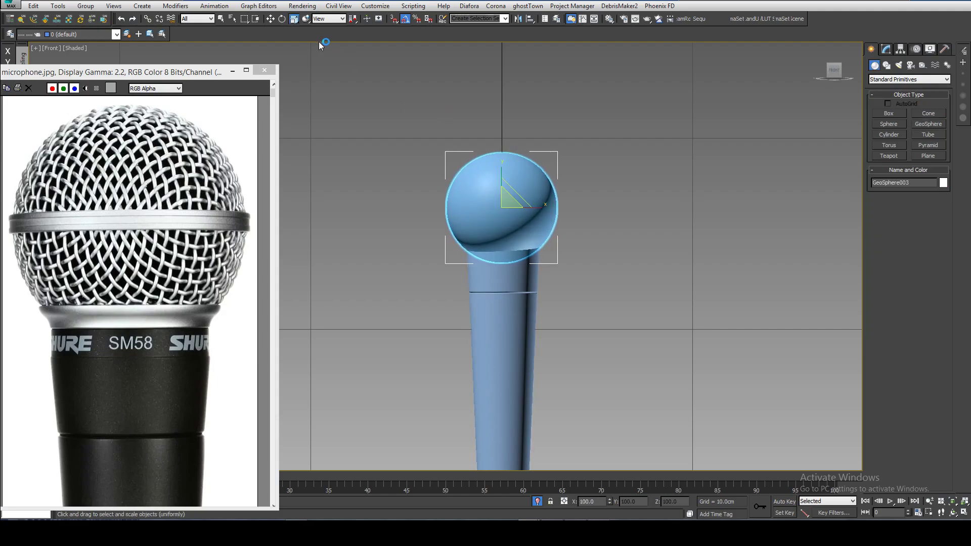
Raise the GeoSphere vertically to about Z 17.63 cm so that its lower part sits inside the collar
click(272, 18)
scroll(437, 177, up, 3)
key(F4)
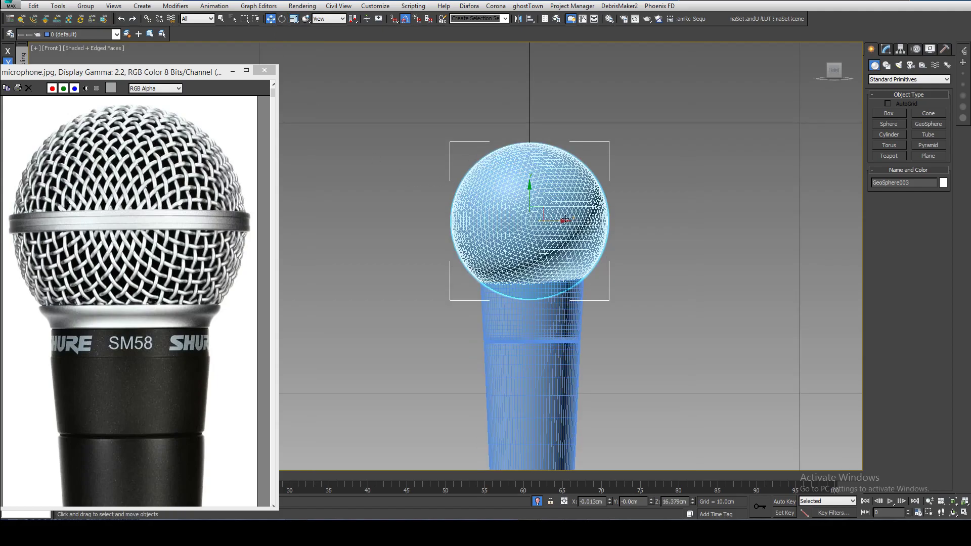
drag(531, 201, 532, 171)
scroll(526, 179, up, 3)
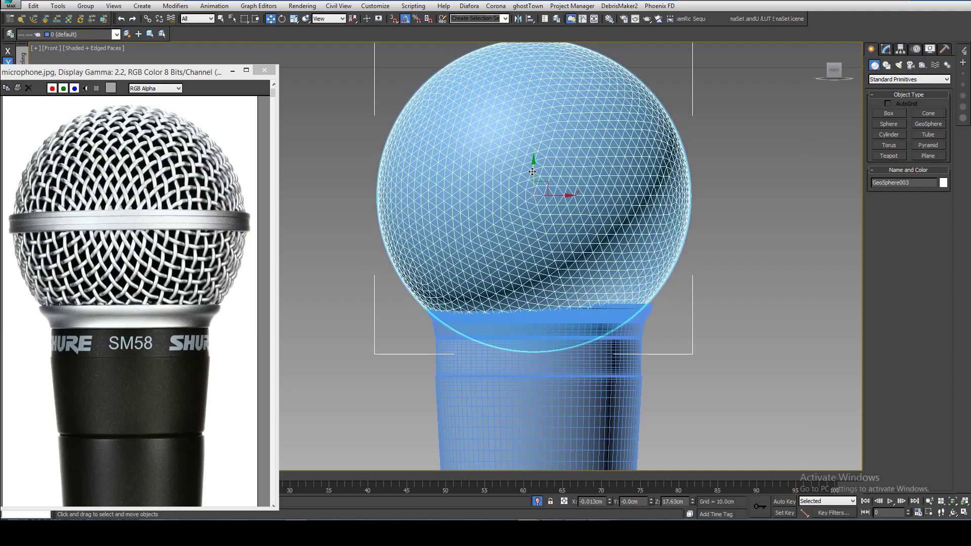
middle_drag(514, 179, 475, 147)
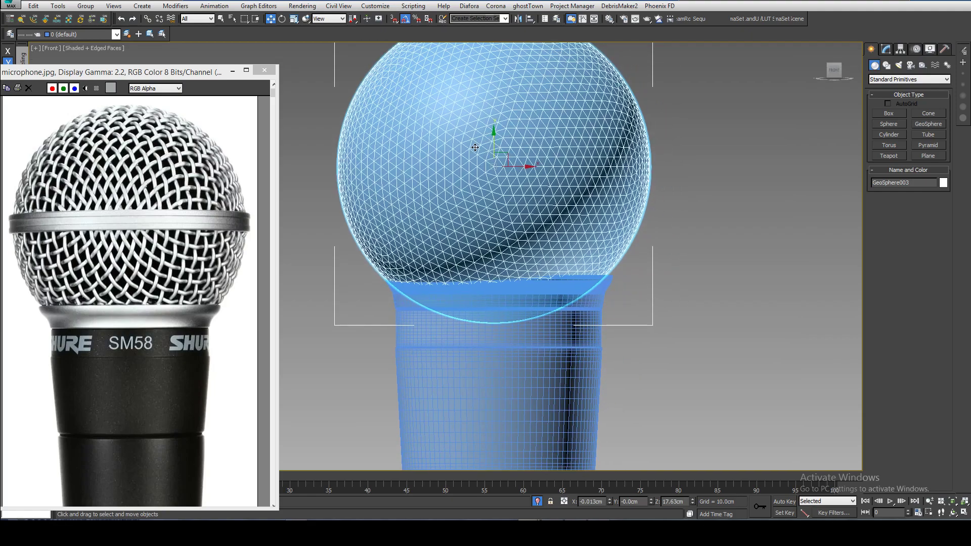
Align the GeoSphere to the collar, centre to centre, on the X, Y and Z positions
click(531, 19)
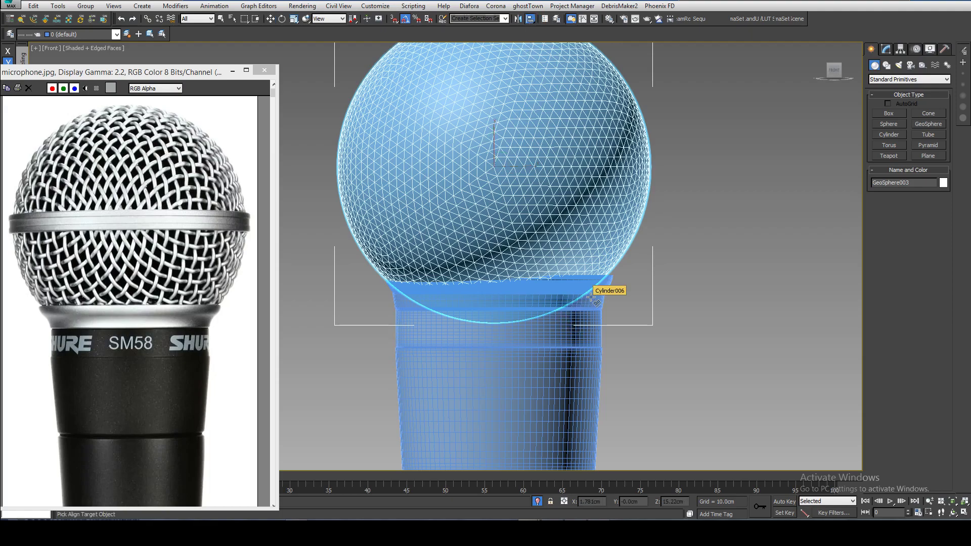
key(F4)
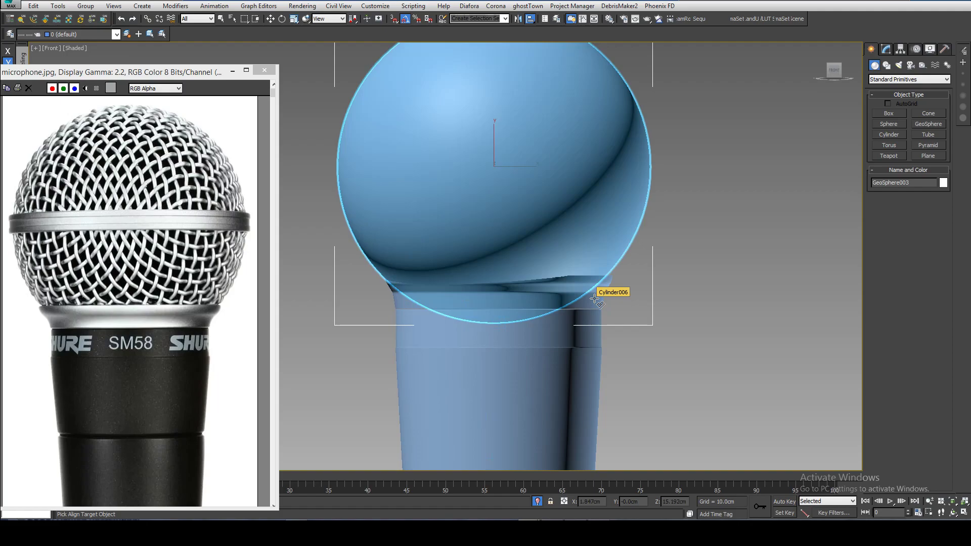
click(594, 298)
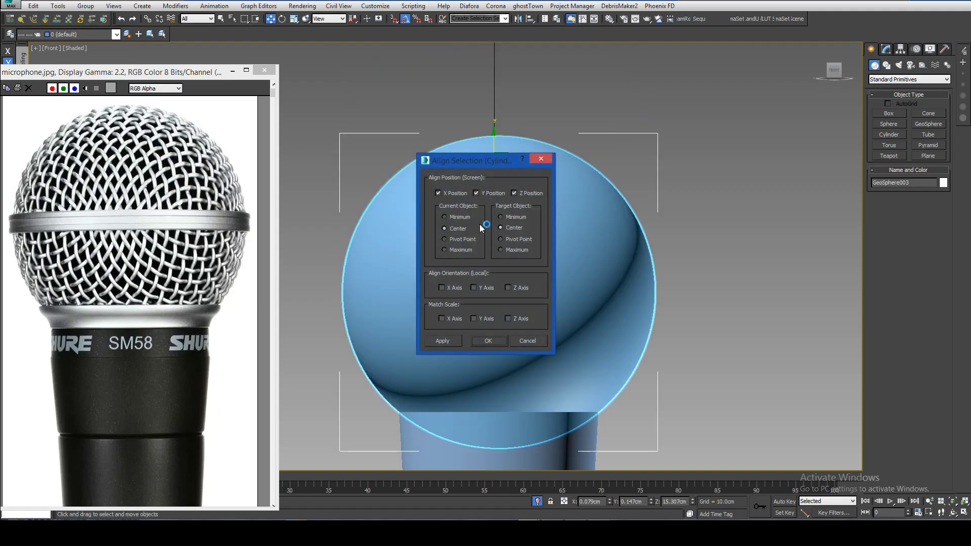
click(489, 341)
Raise the centred GeoSphere vertically to about Z 17.6 cm so that it rests in the collar as the microphone head
drag(499, 256, 500, 149)
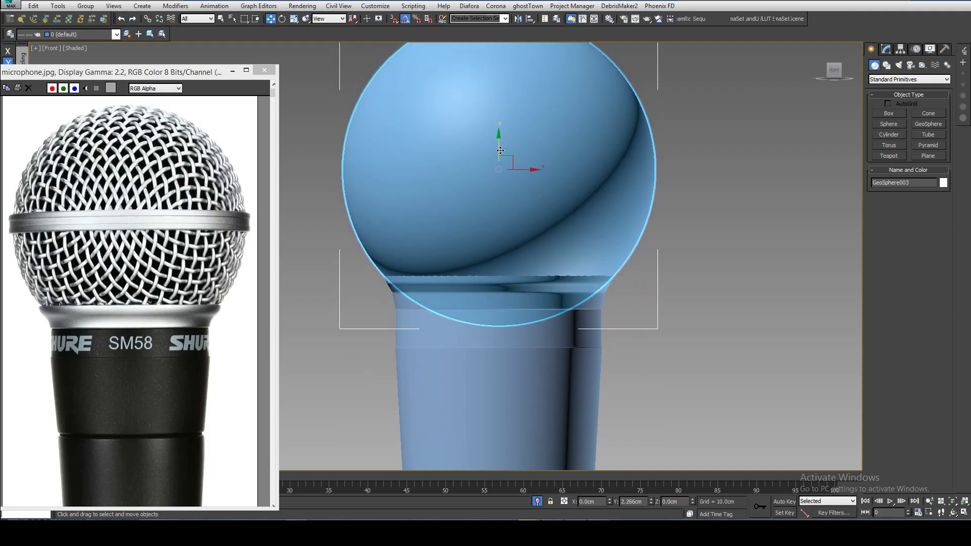
scroll(515, 213, down, 4)
click(793, 313)
scroll(692, 239, down, 3)
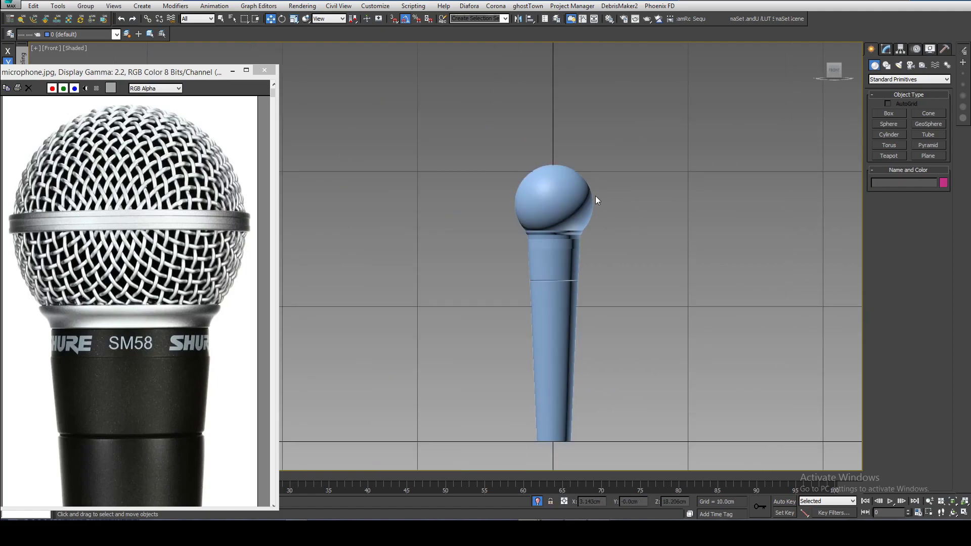
Display edged faces and reduce the GeoSphere's segments to 13
scroll(595, 200, up, 8)
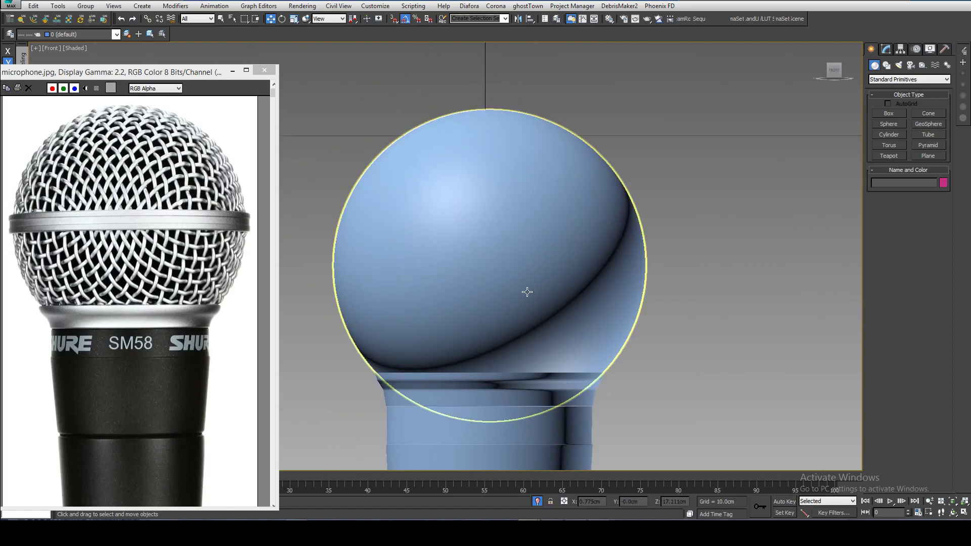
scroll(527, 292, up, 2)
click(527, 291)
click(888, 50)
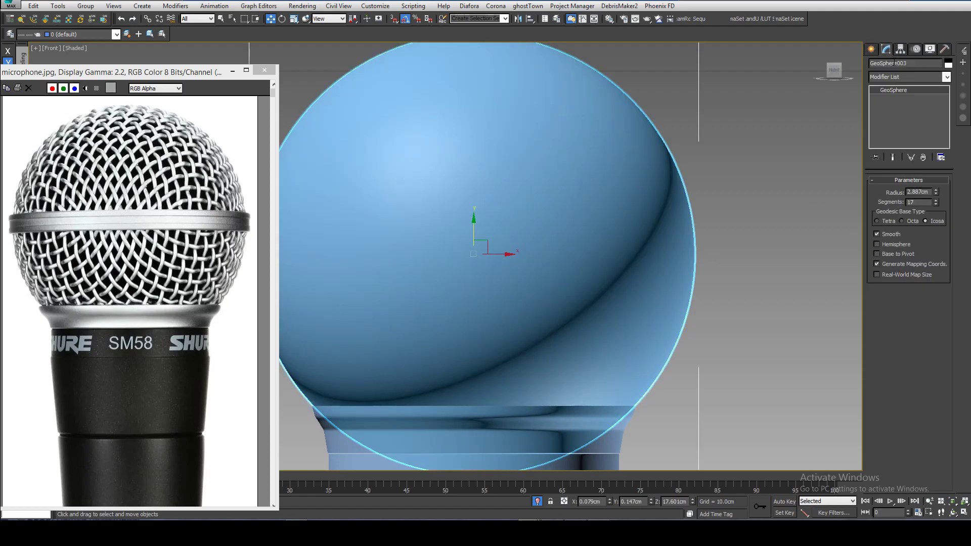
key(F4)
key(F4)
click(78, 49)
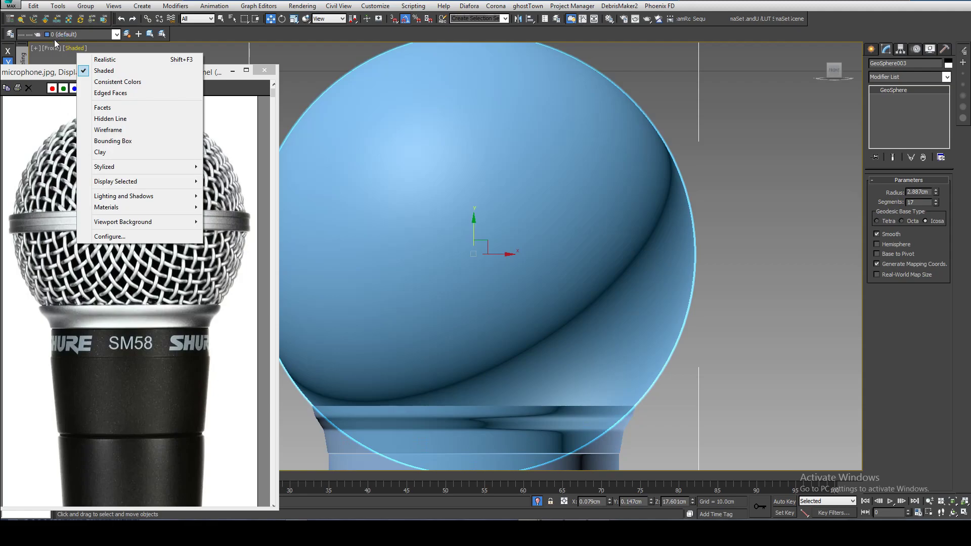
click(107, 93)
middle_drag(326, 144, 386, 148)
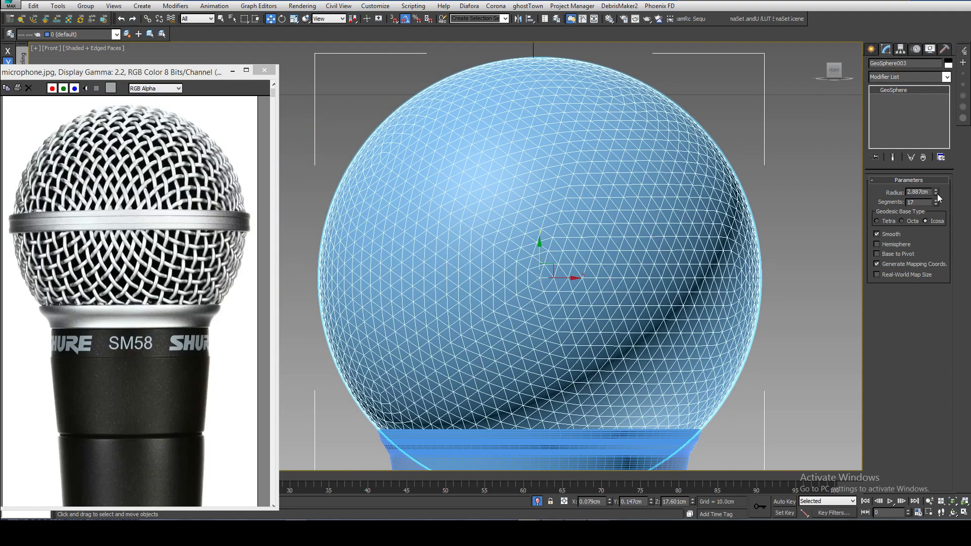
drag(936, 204, 938, 206)
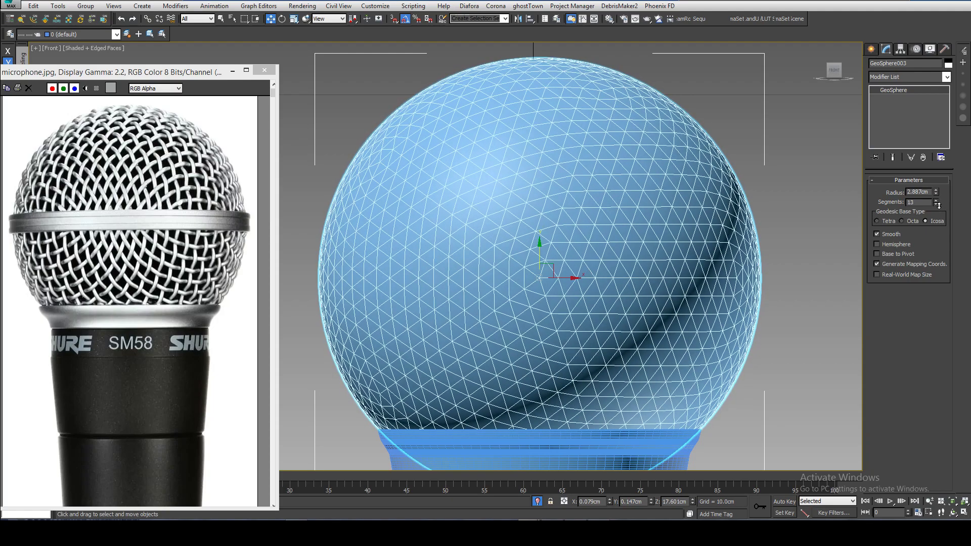
Apply a Lattice modifier to the GeoSphere and limit its geometry to Struts Only from Edges
click(890, 77)
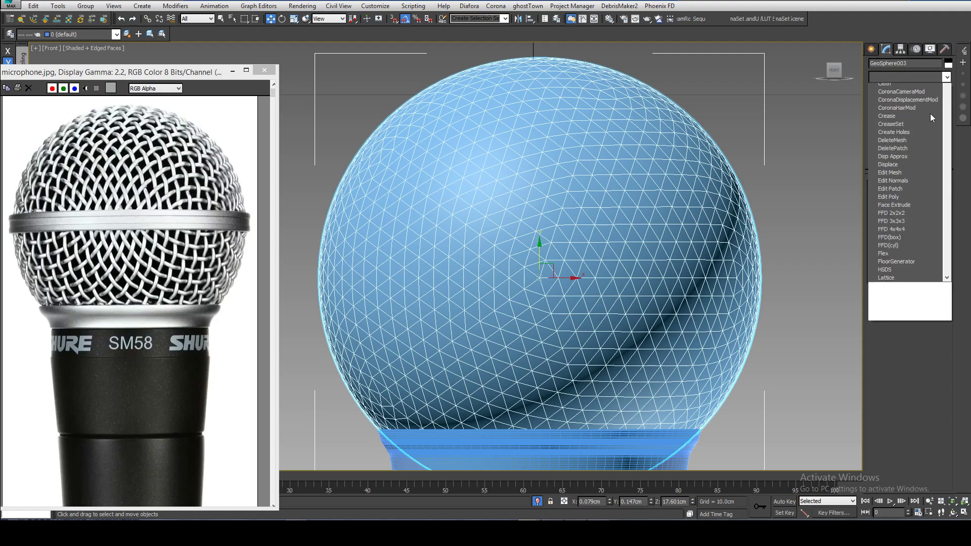
drag(950, 135, 931, 261)
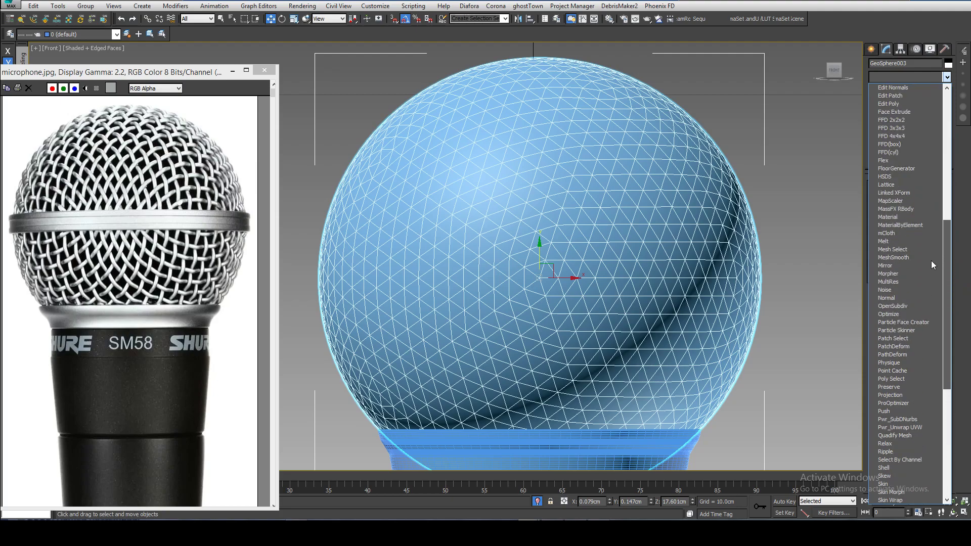
click(907, 186)
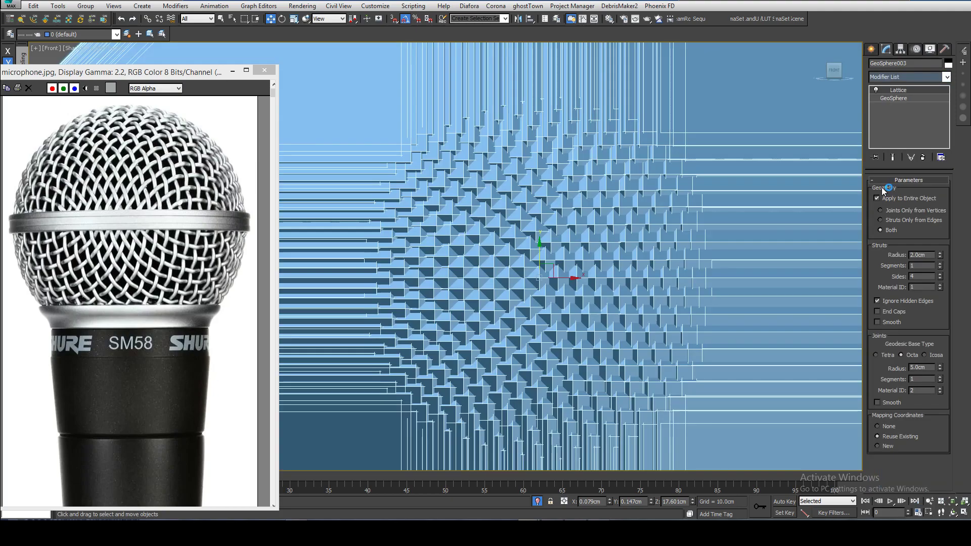
click(896, 221)
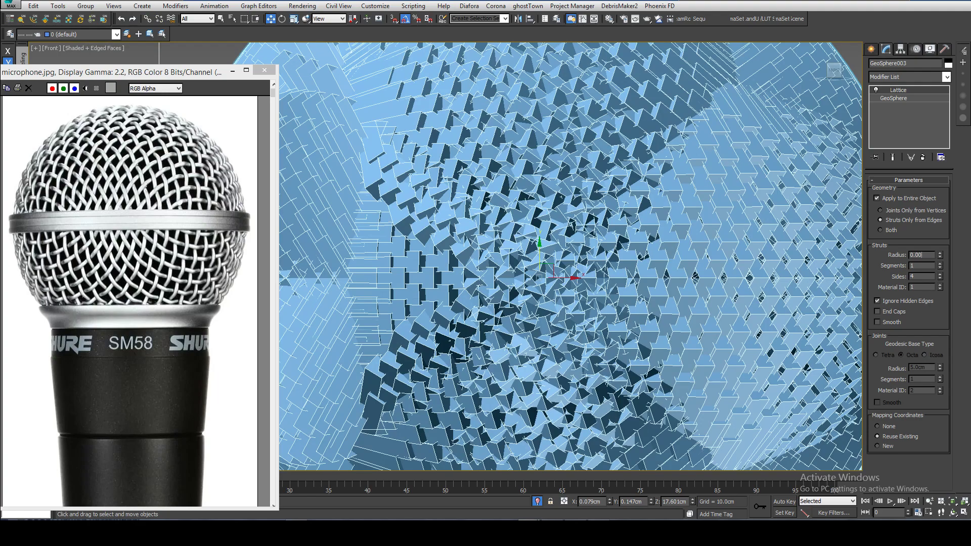
Set the lattice struts' radius to 0.02 cm and check the mesh unselected
key(Return)
click(921, 255)
text(2cm)
key(Return)
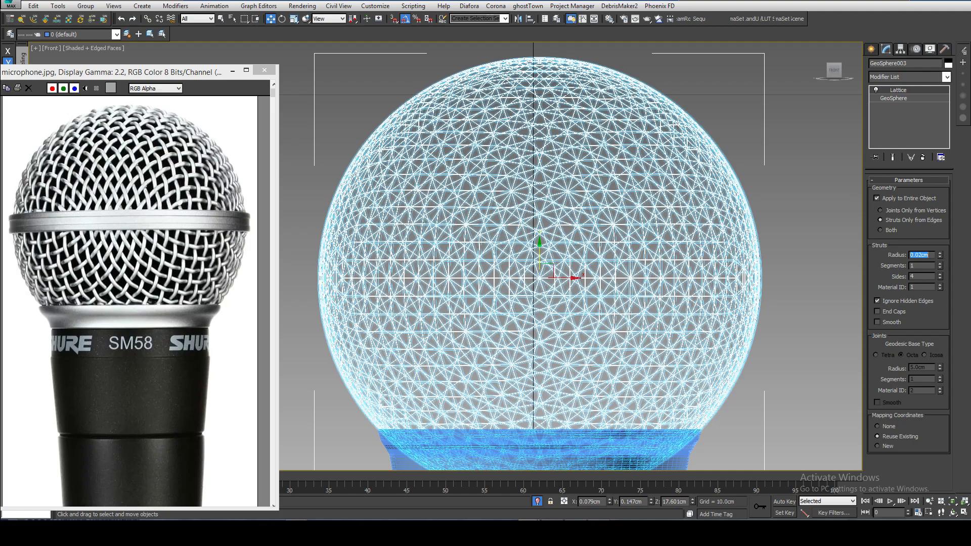
click(783, 144)
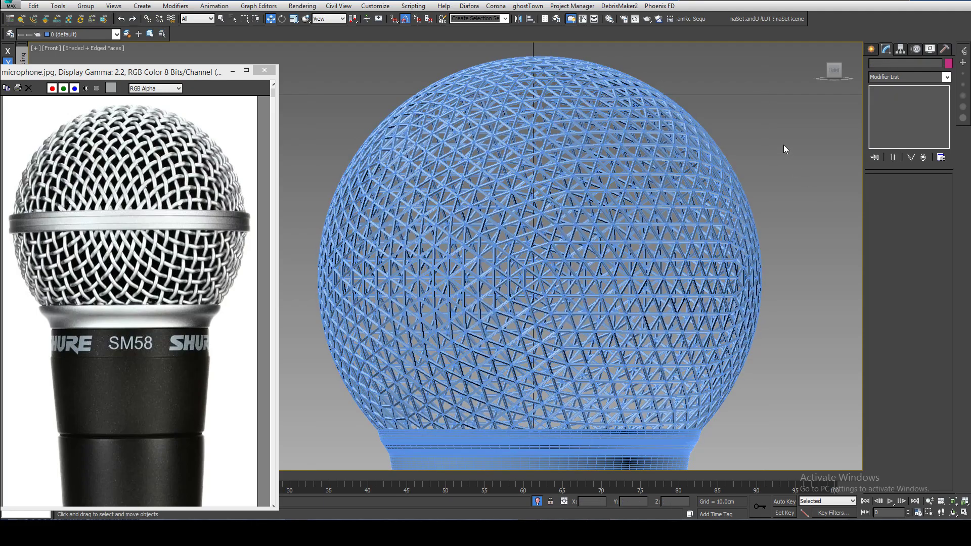
Thicken the lattice struts of the microphone head to a radius of 0.035 cm
click(721, 217)
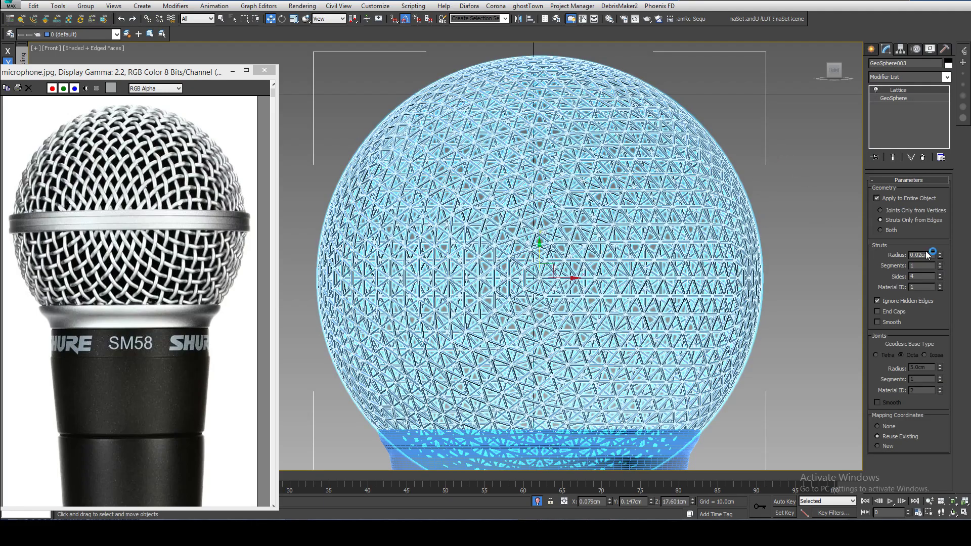
text(35)
key(Return)
click(773, 160)
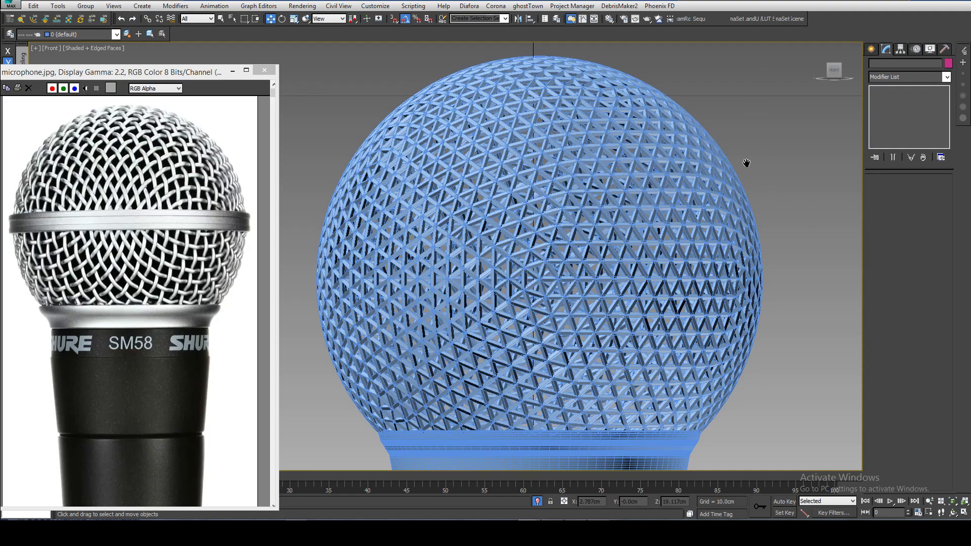
Set the lattice struts' sides to 21 and check the rounded grille with the wireframe edges hidden
scroll(747, 162, up, 5)
click(731, 205)
scroll(731, 204, up, 4)
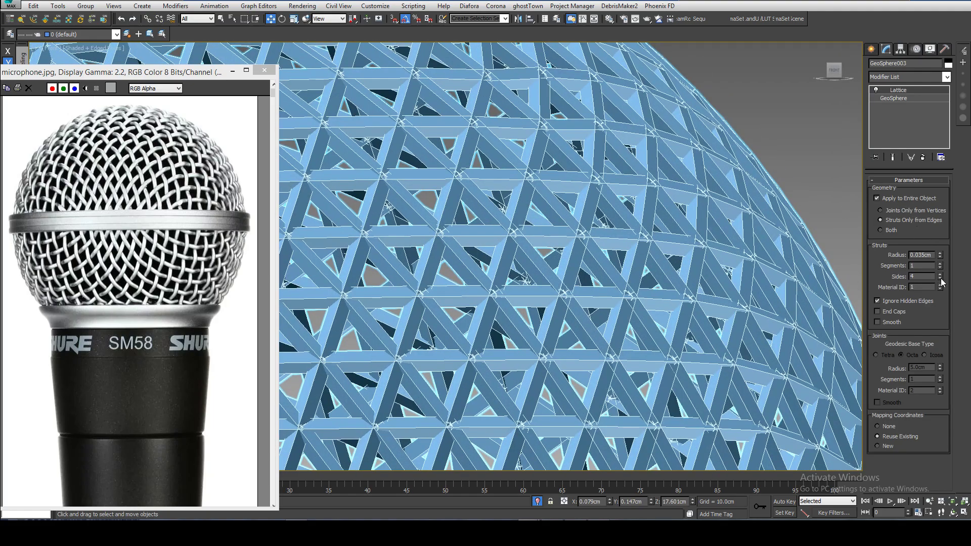
drag(939, 273, 940, 275)
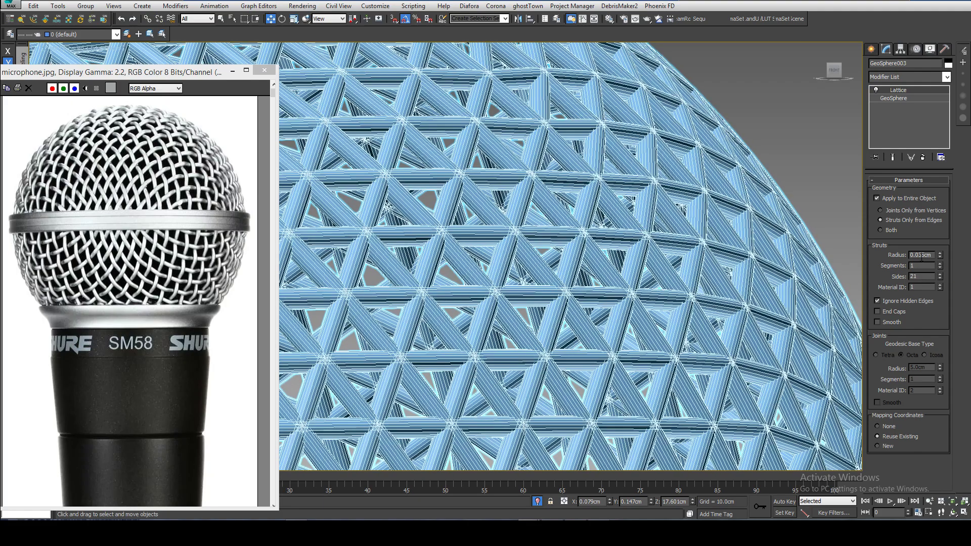
click(830, 143)
scroll(824, 152, down, 5)
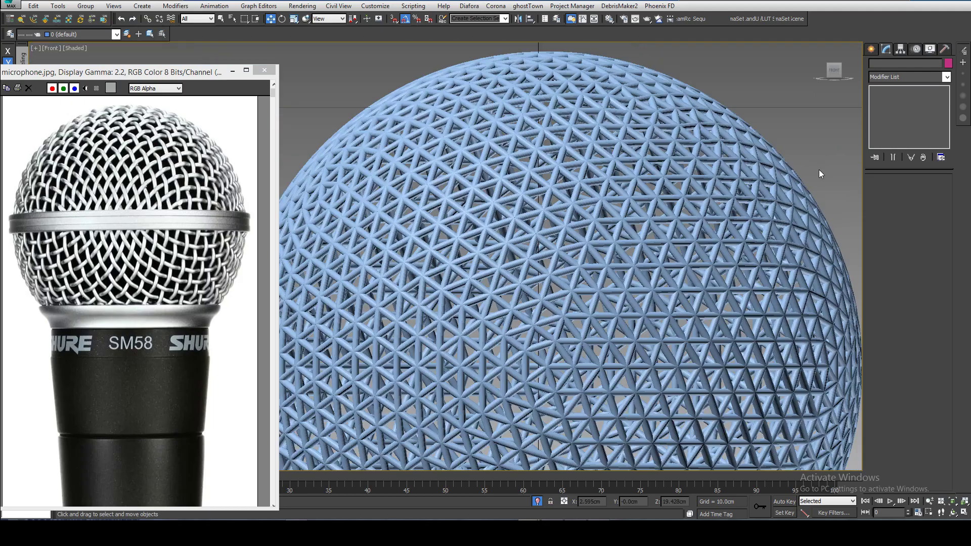
middle_drag(810, 168, 757, 161)
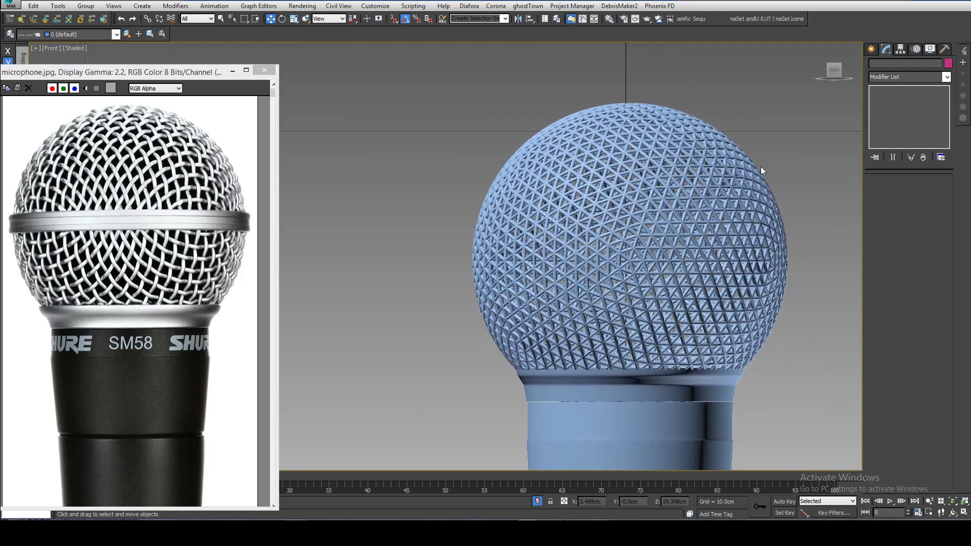
middle_drag(758, 163, 702, 158)
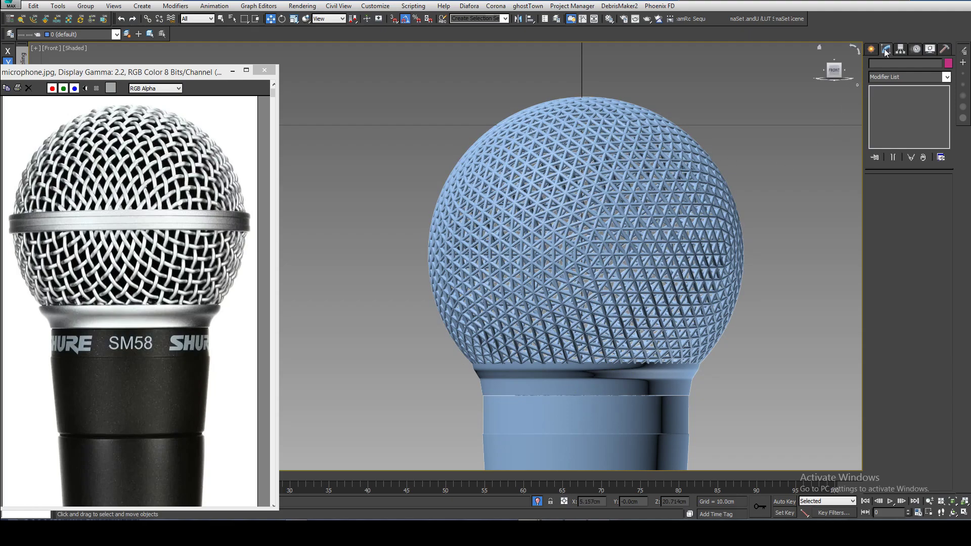
Clone the flared collar as a copy and move it up to the middle of the spherical grille
click(650, 381)
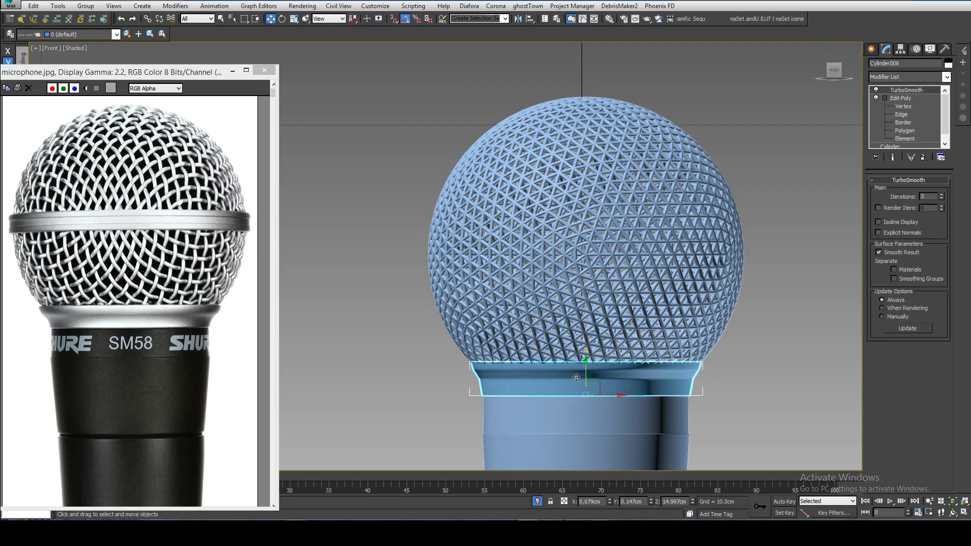
right_click(589, 317)
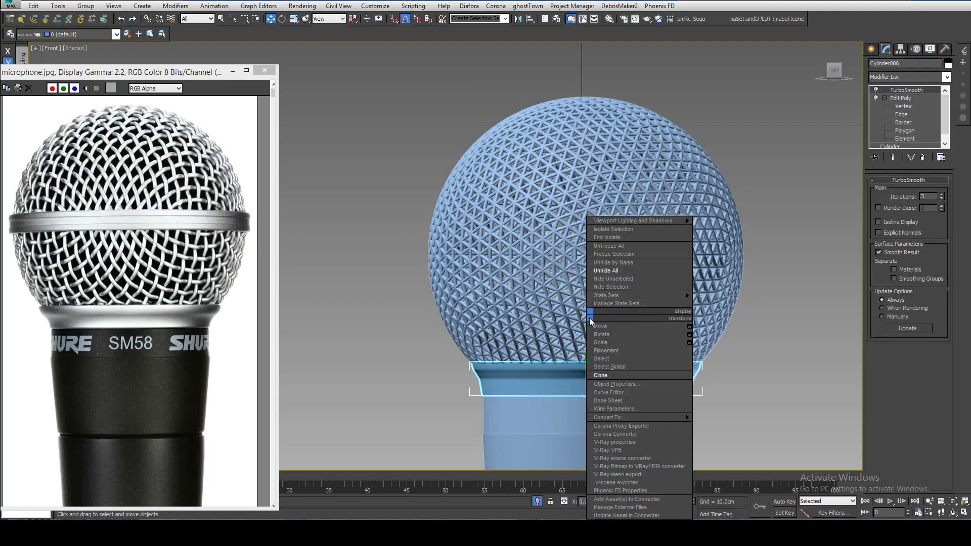
click(600, 375)
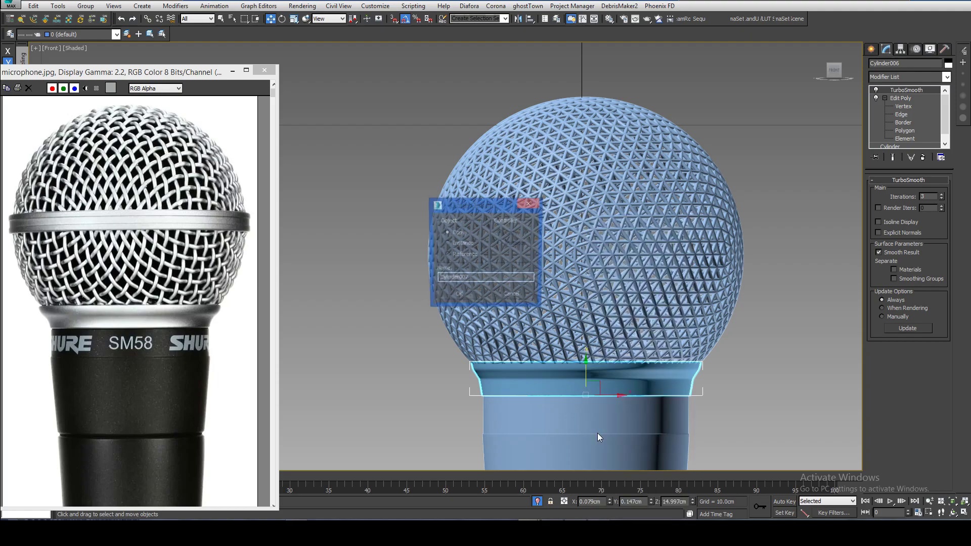
click(458, 296)
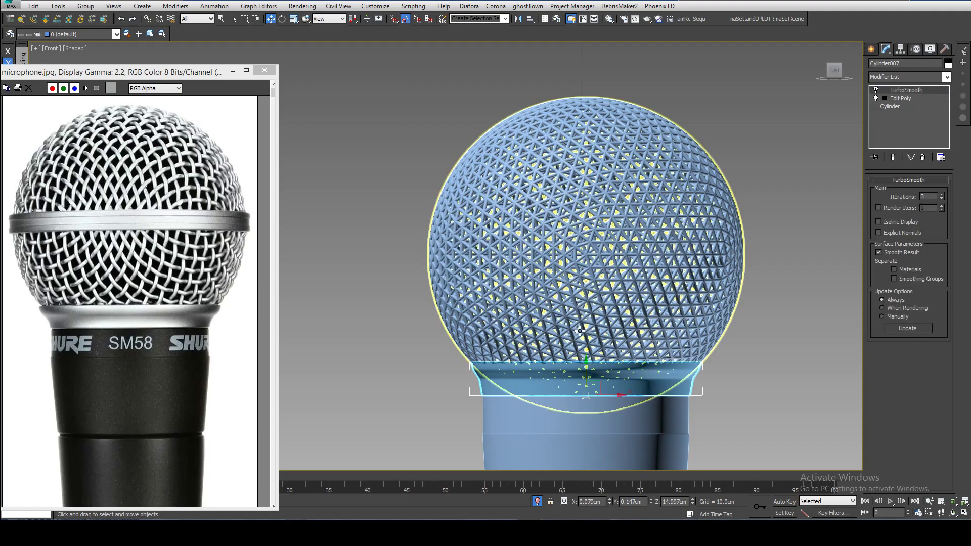
drag(580, 353, 578, 221)
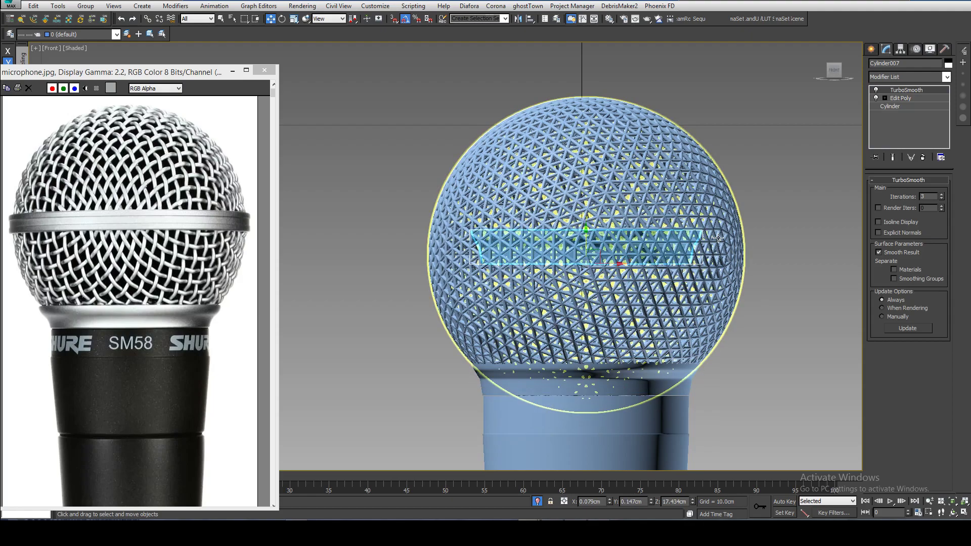
Strip the copied collar down to its base cylinder and set its radius to 3.044 cm, lowering it slightly around the grille's middle
click(922, 158)
click(922, 157)
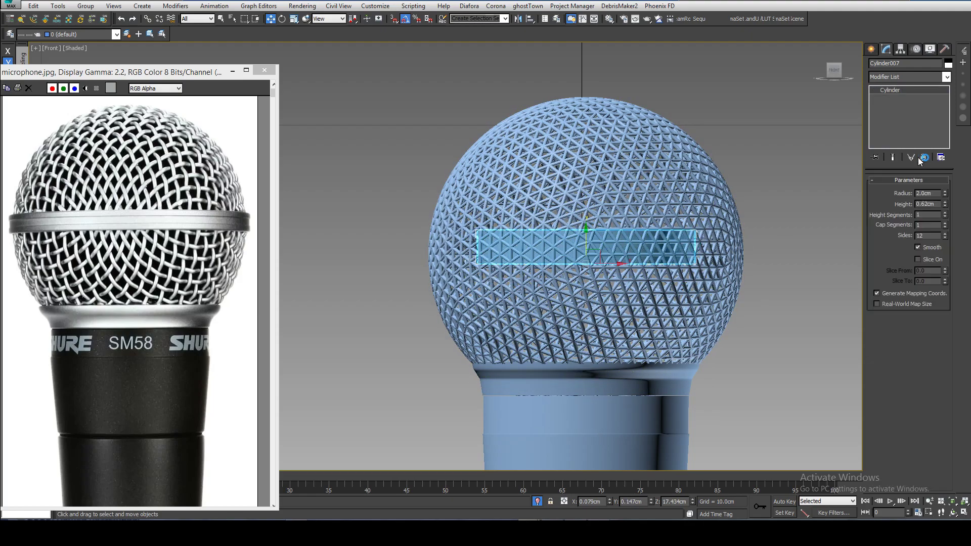
drag(944, 194, 944, 167)
drag(584, 238, 585, 247)
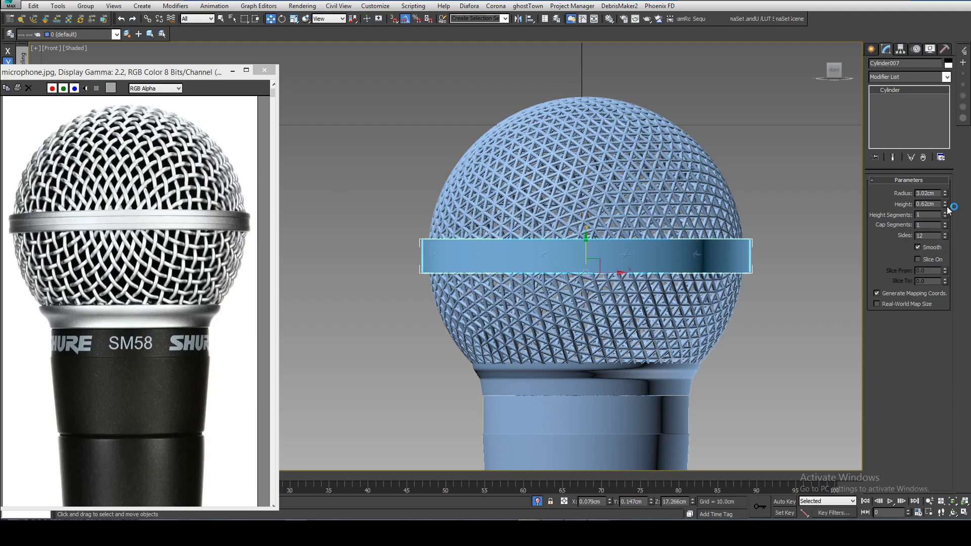
drag(945, 193, 945, 191)
Show edged faces in the viewport and add an Edit Poly modifier to the band cylinder
click(77, 48)
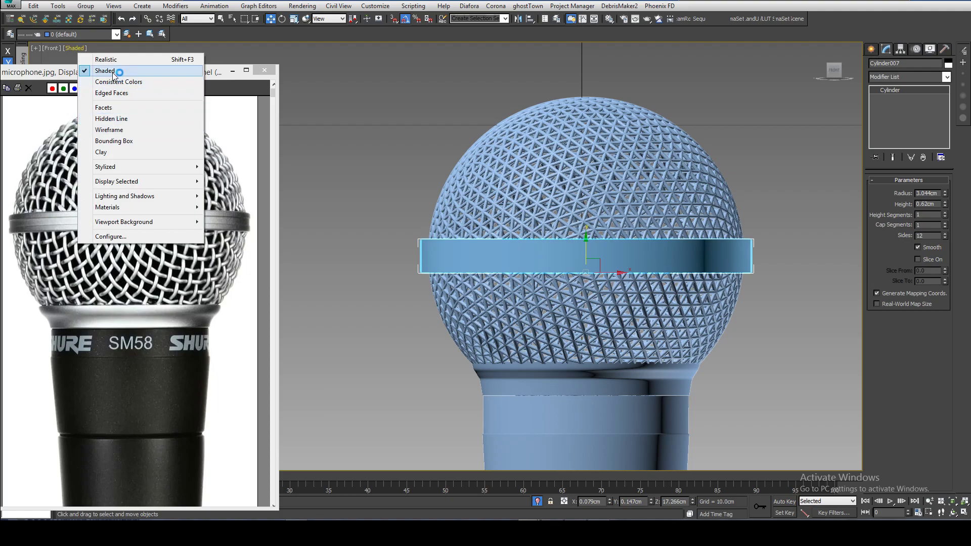
click(113, 93)
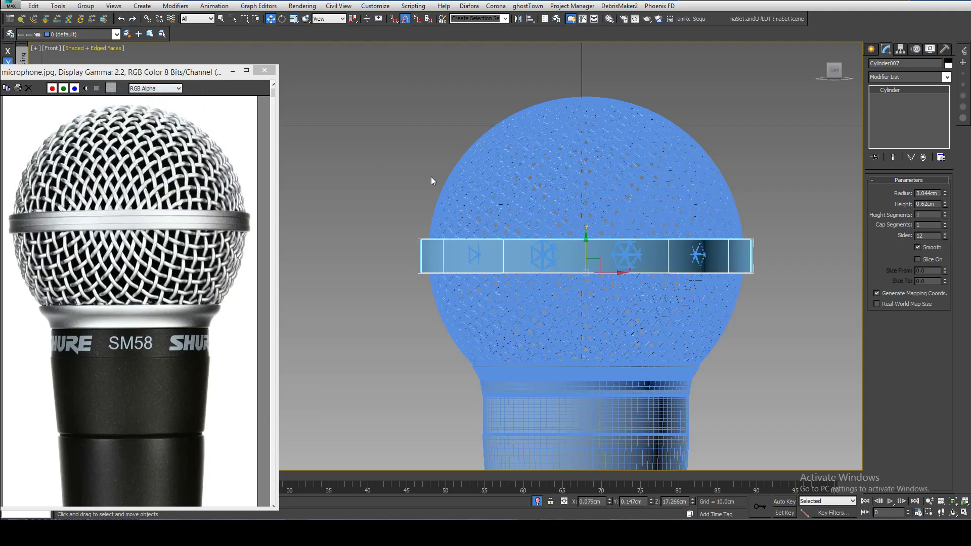
scroll(481, 227, up, 4)
click(945, 77)
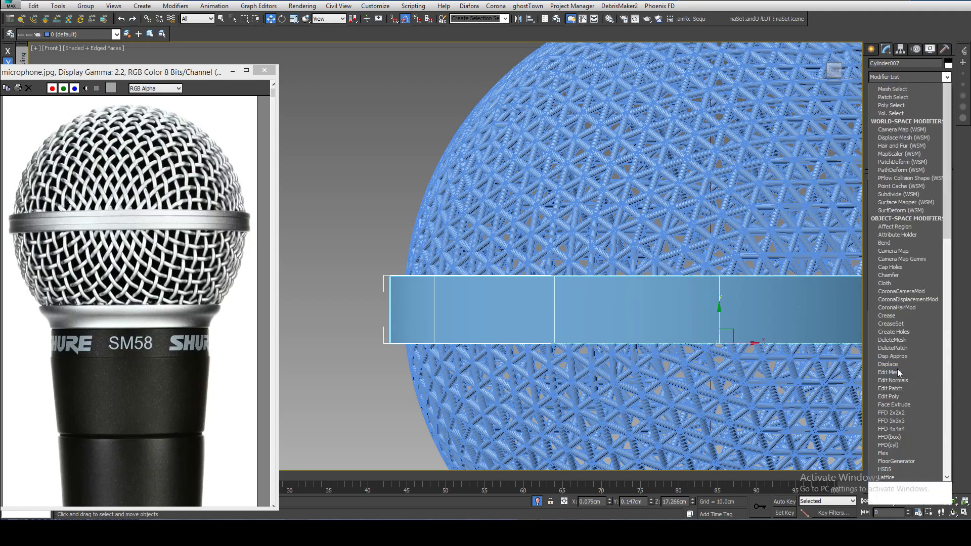
click(897, 423)
Connect the ring of vertical edges around the band with 2 segments and a pinch of 19
key(2)
click(433, 317)
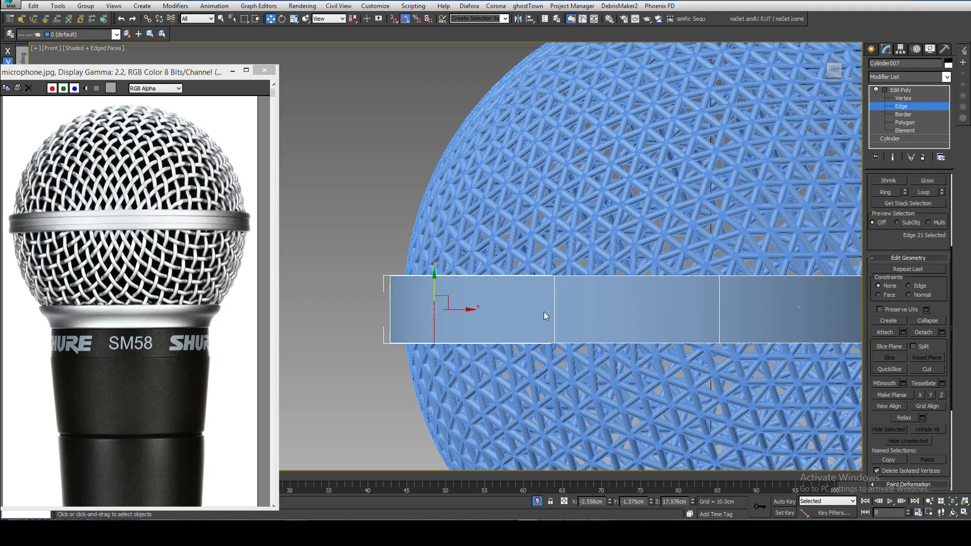
shift+click(554, 310)
right_click(551, 307)
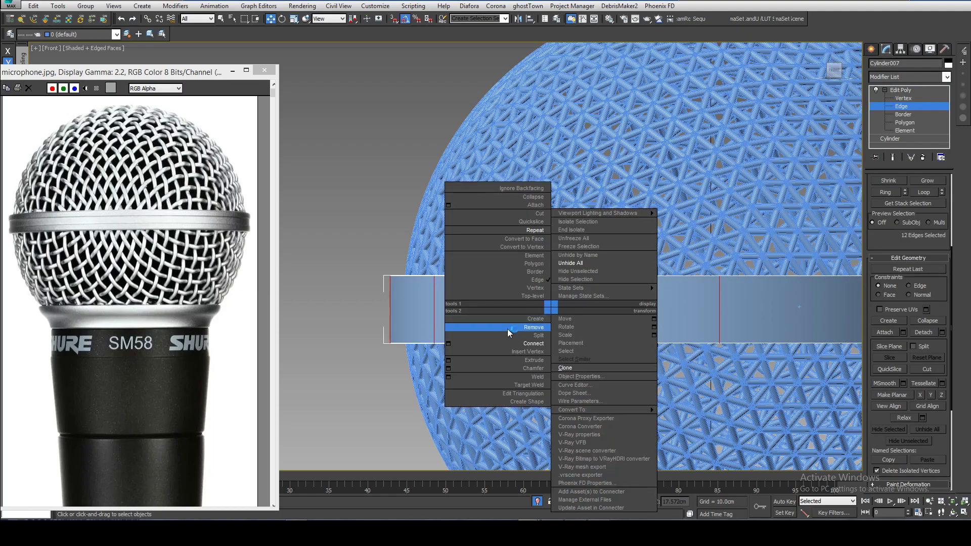
click(530, 343)
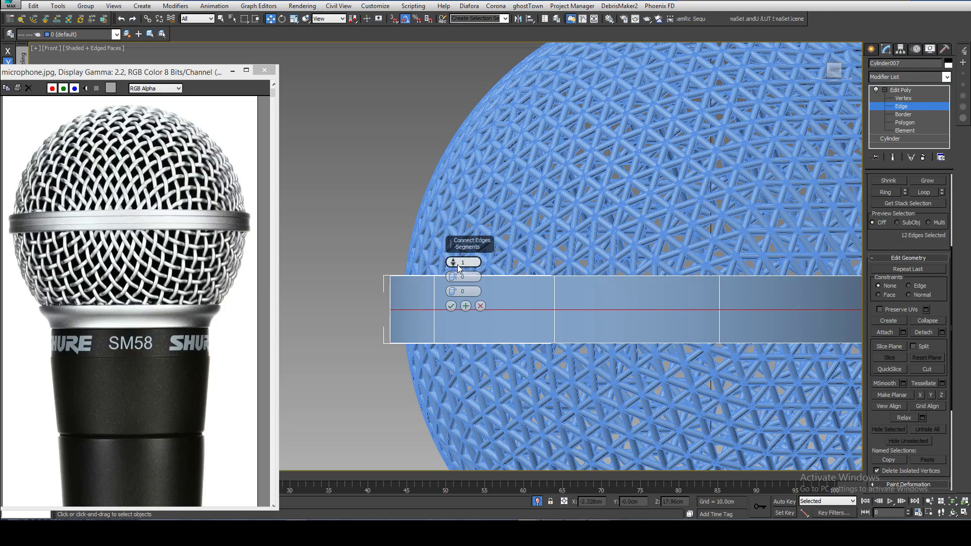
drag(453, 261, 457, 236)
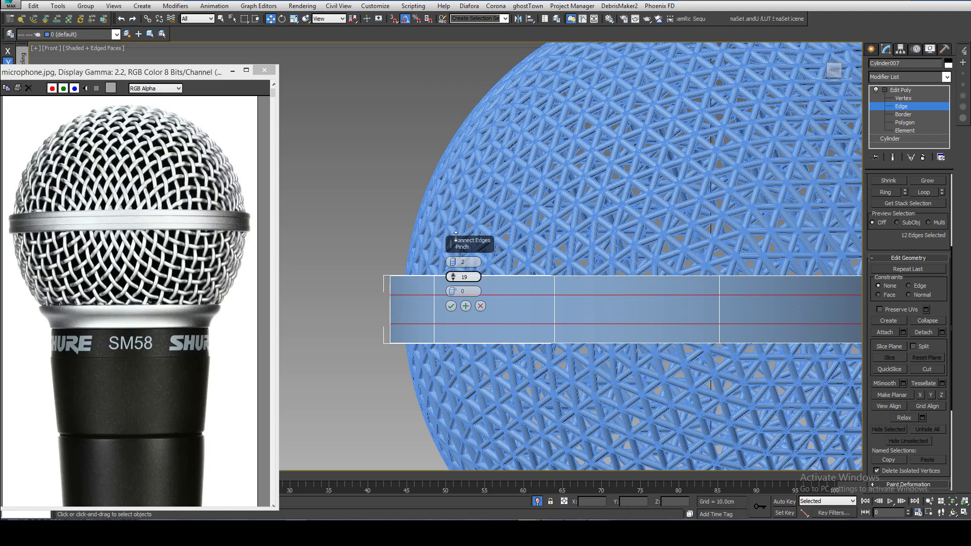
click(451, 306)
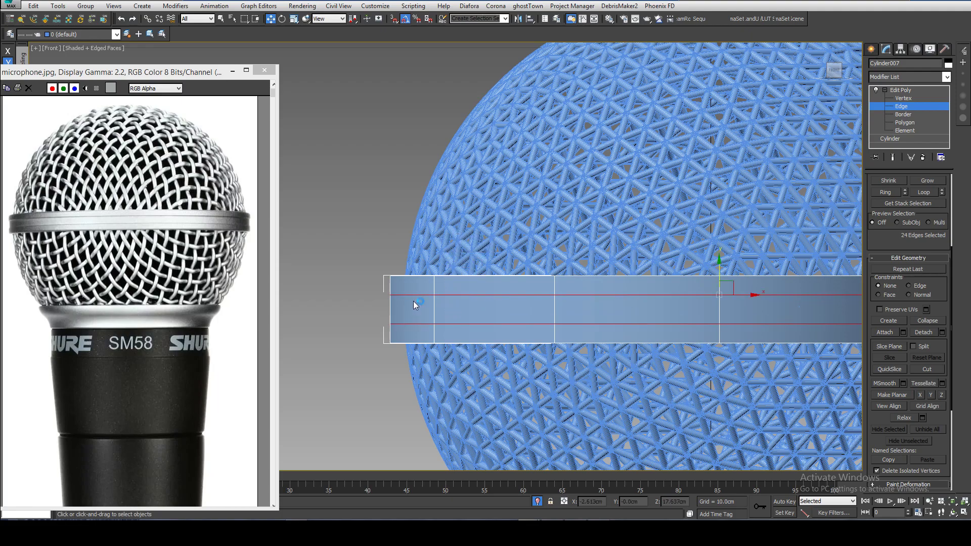
Compare the band with the reference image and select the ring of polygons between its two new edge loops
scroll(7, 218, up, 2)
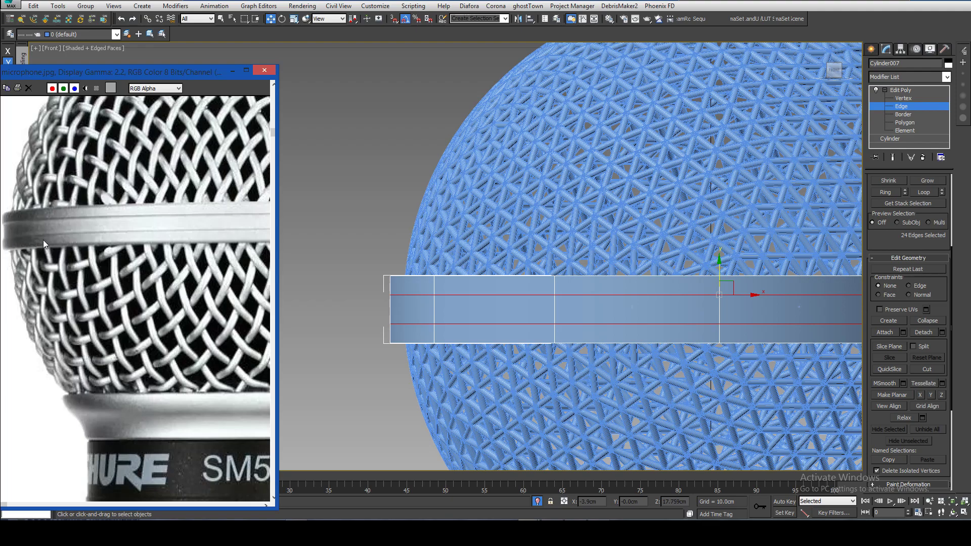
scroll(460, 284, down, 2)
scroll(541, 256, down, 1)
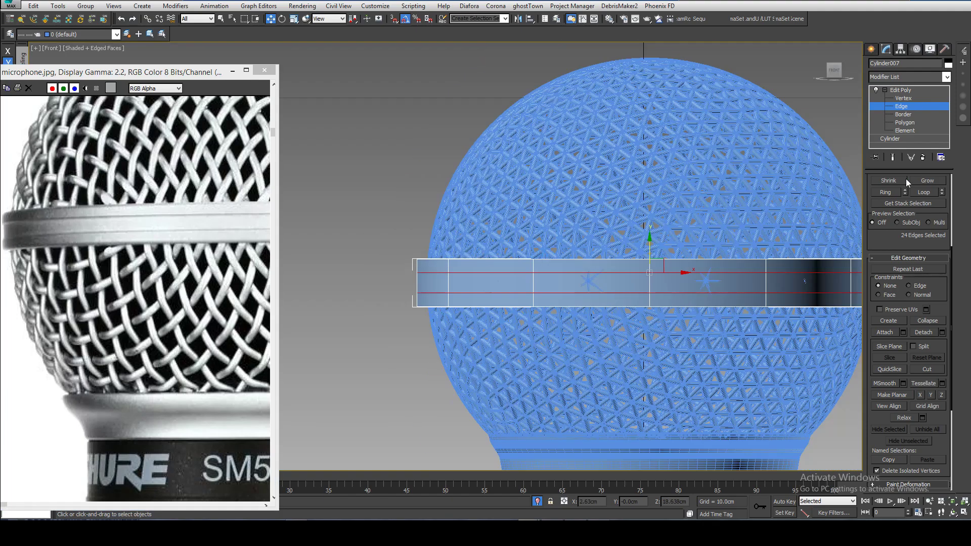
scroll(530, 283, up, 2)
click(530, 283)
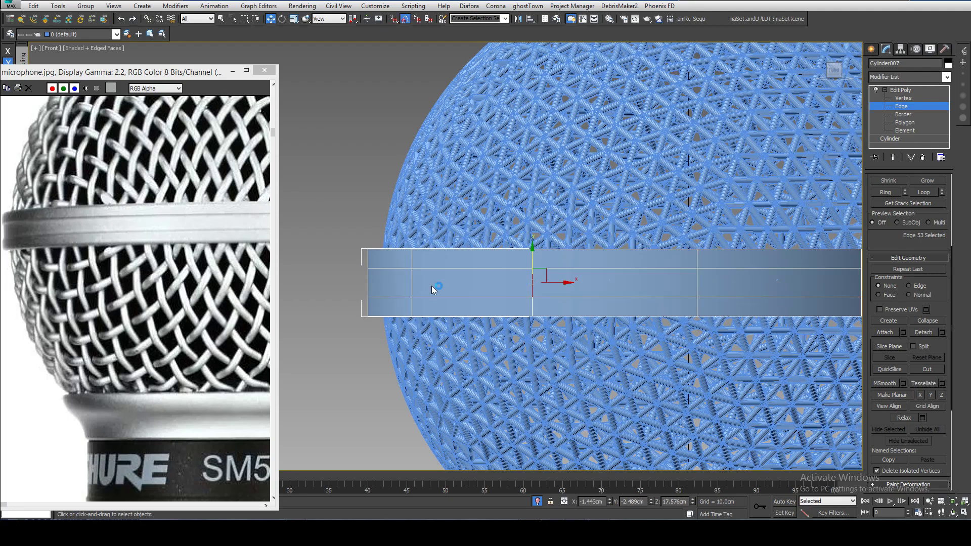
key(alt+r)
middle_drag(708, 273, 669, 280)
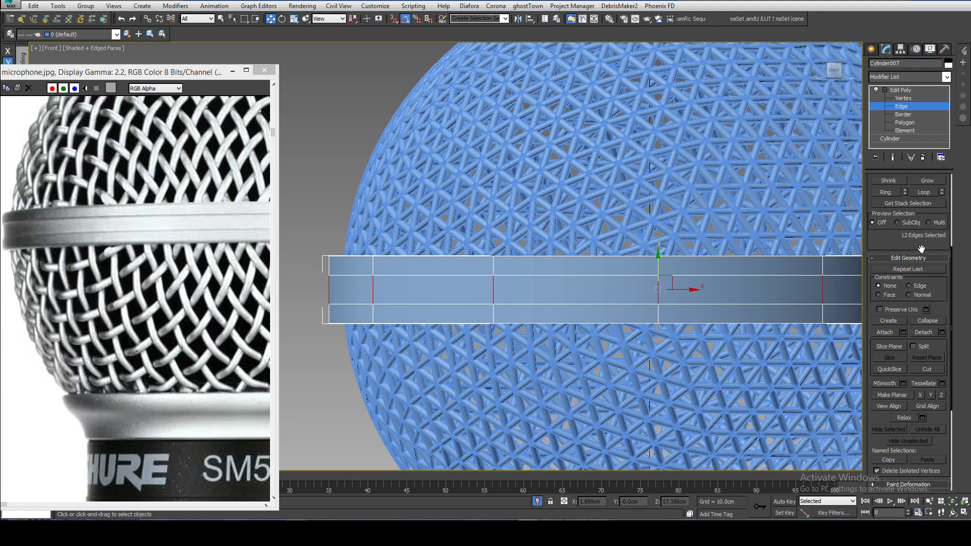
scroll(921, 249, up, 3)
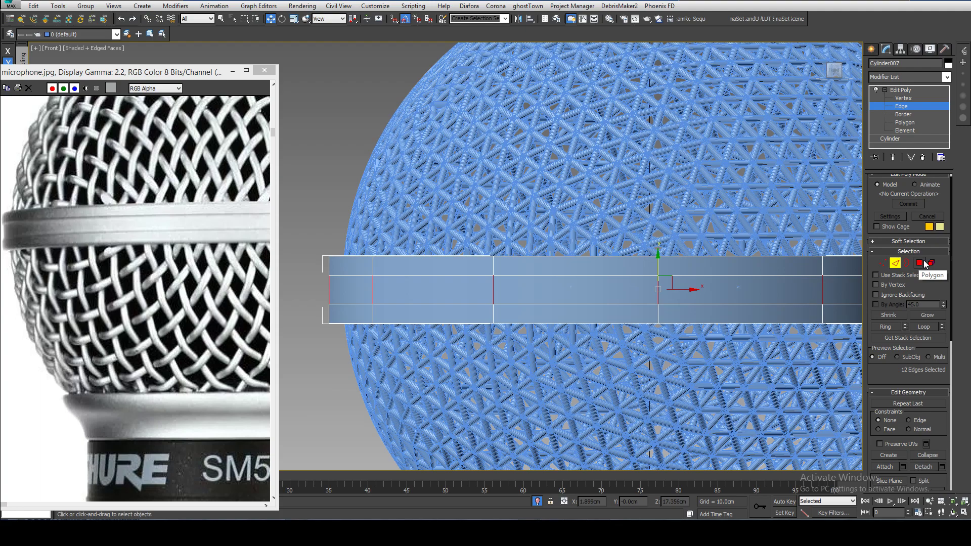
ctrl+click(919, 263)
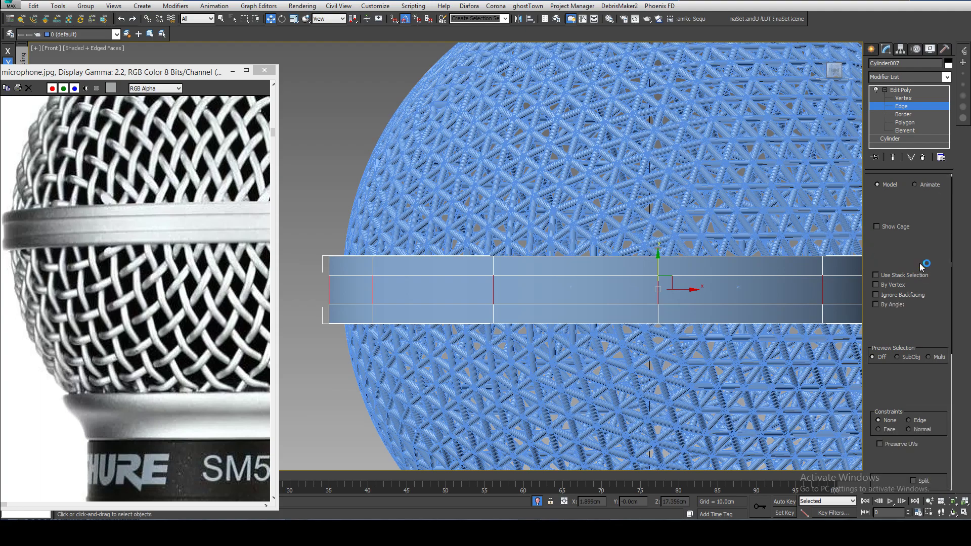
middle_drag(583, 302, 604, 322)
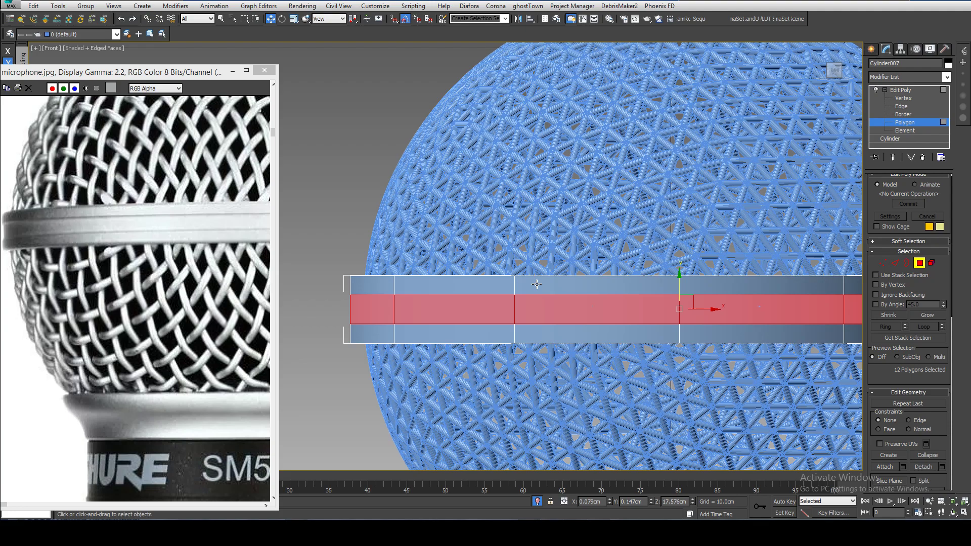
middle_drag(537, 284, 526, 279)
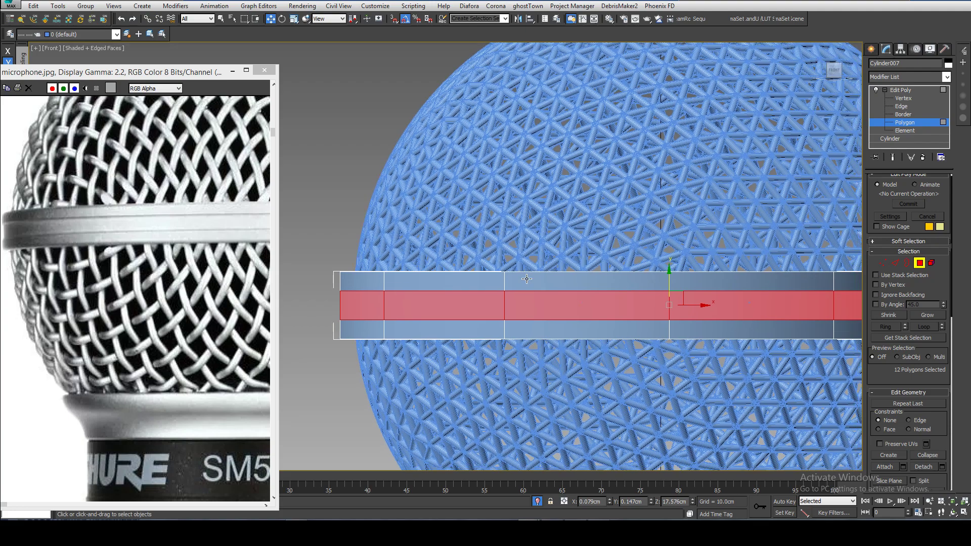
Extrude the band's middle polygons by -0.03 cm along Local Normals to form a shallow groove
scroll(901, 198, down, 10)
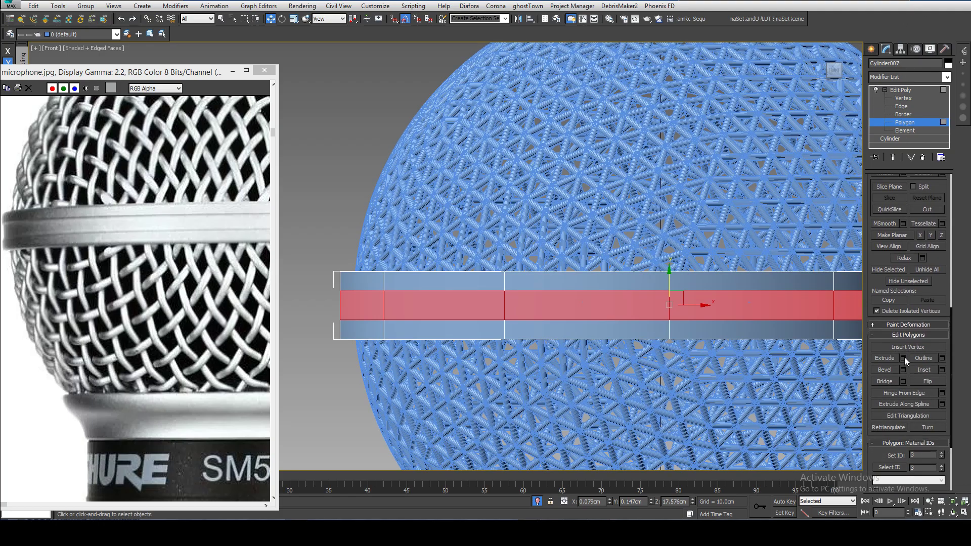
click(903, 358)
scroll(457, 277, up, 3)
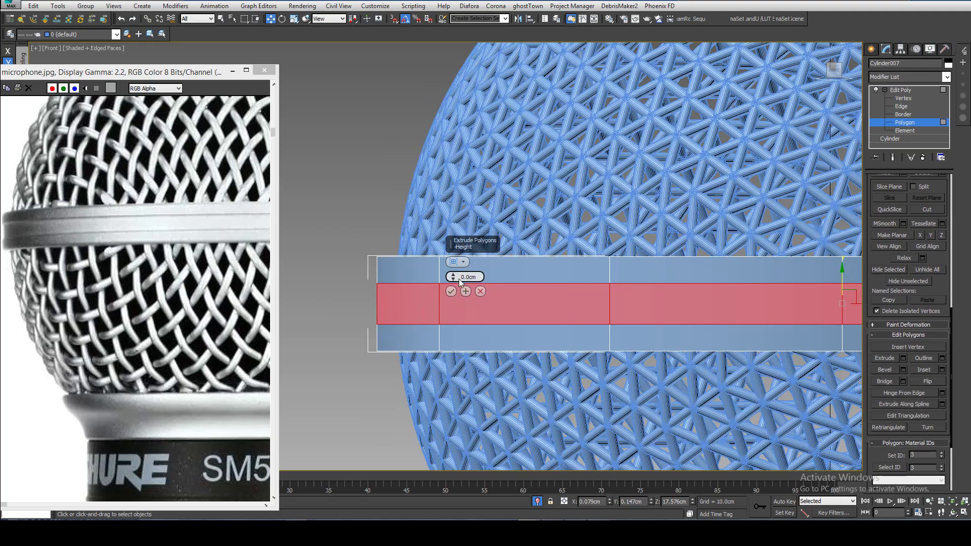
drag(455, 276, 456, 283)
scroll(507, 297, down, 5)
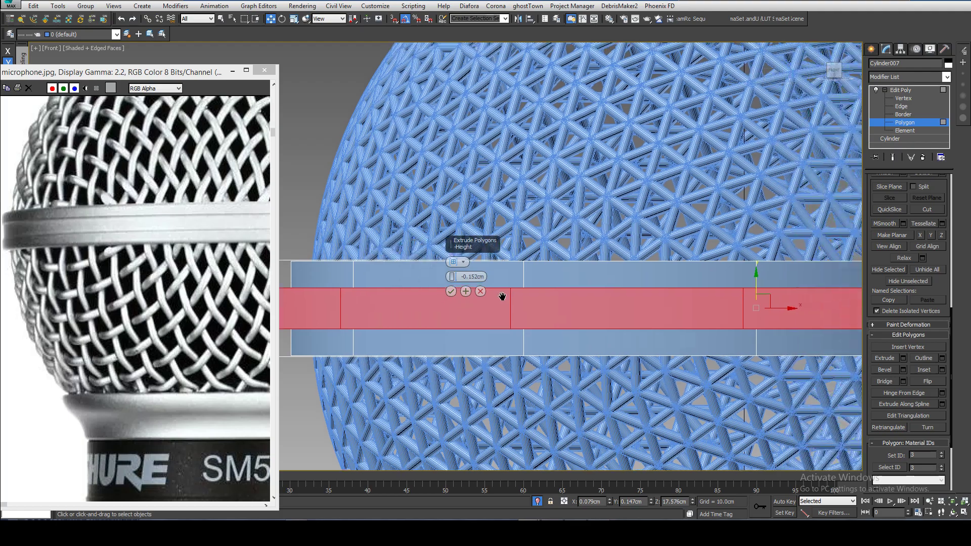
scroll(674, 292, up, 3)
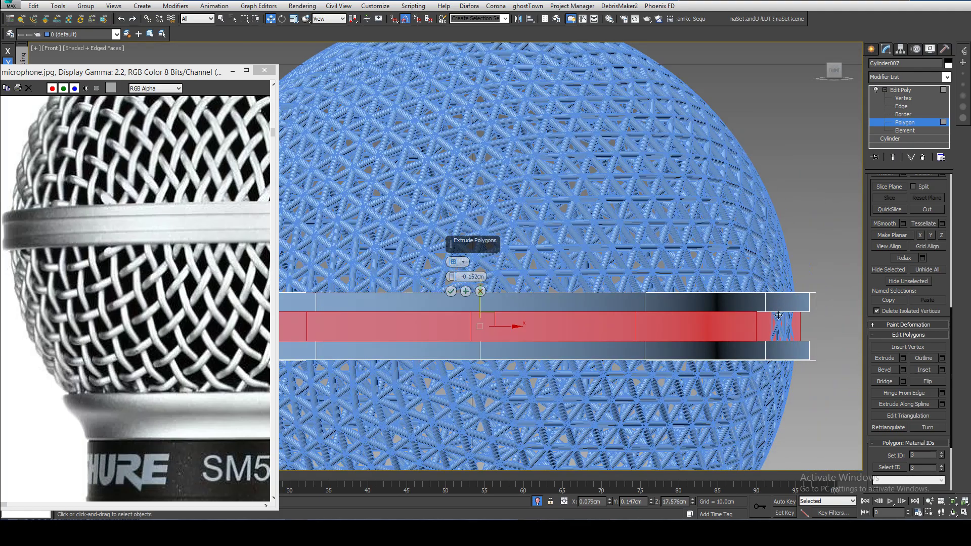
middle_drag(778, 315, 802, 323)
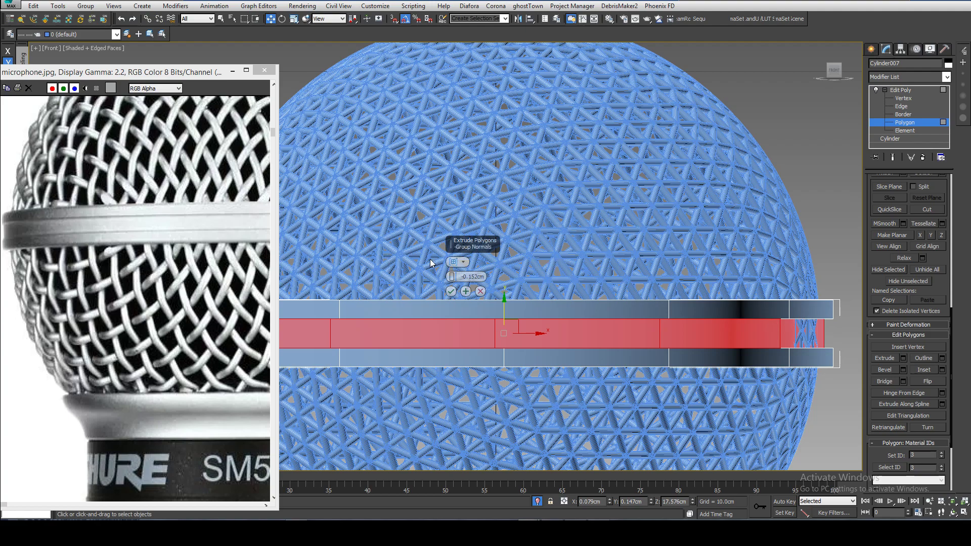
click(461, 262)
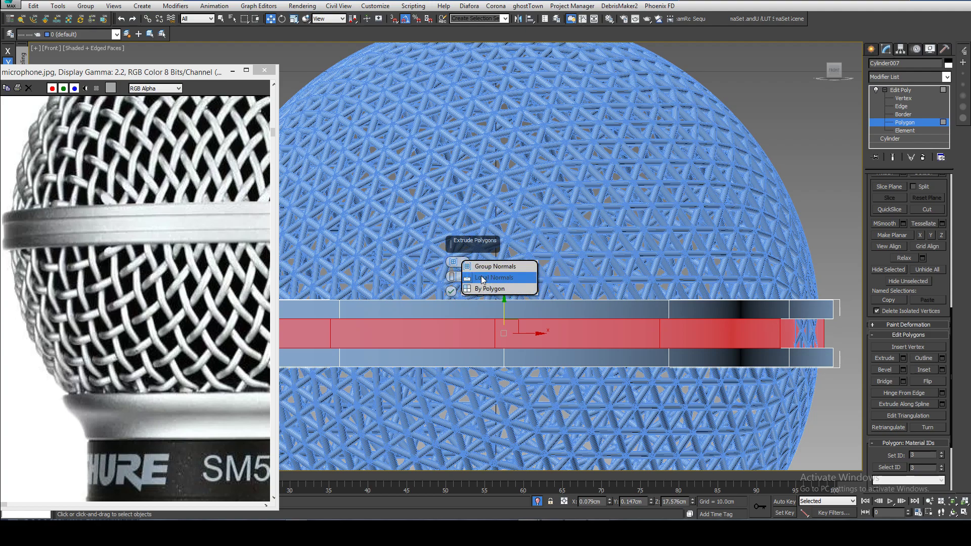
click(482, 279)
click(460, 262)
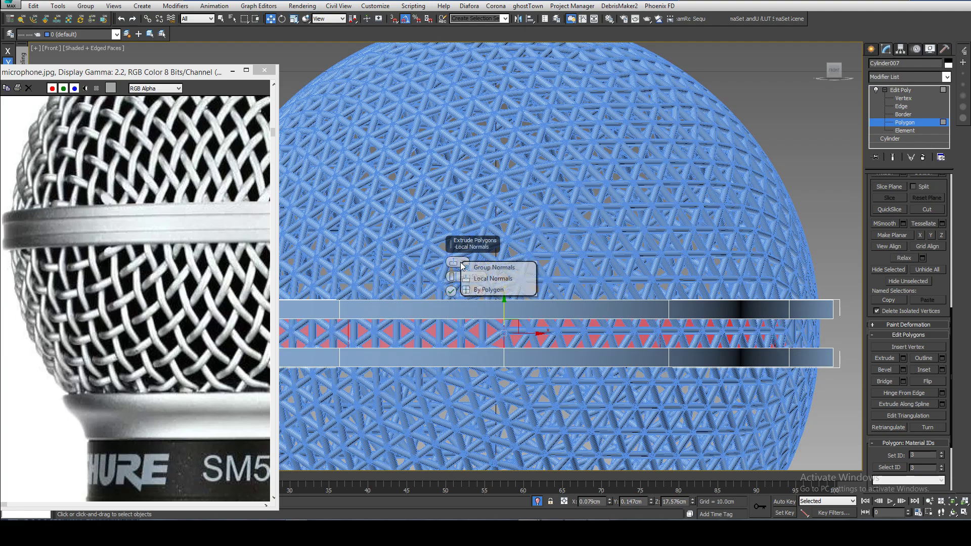
click(478, 277)
drag(453, 278, 452, 263)
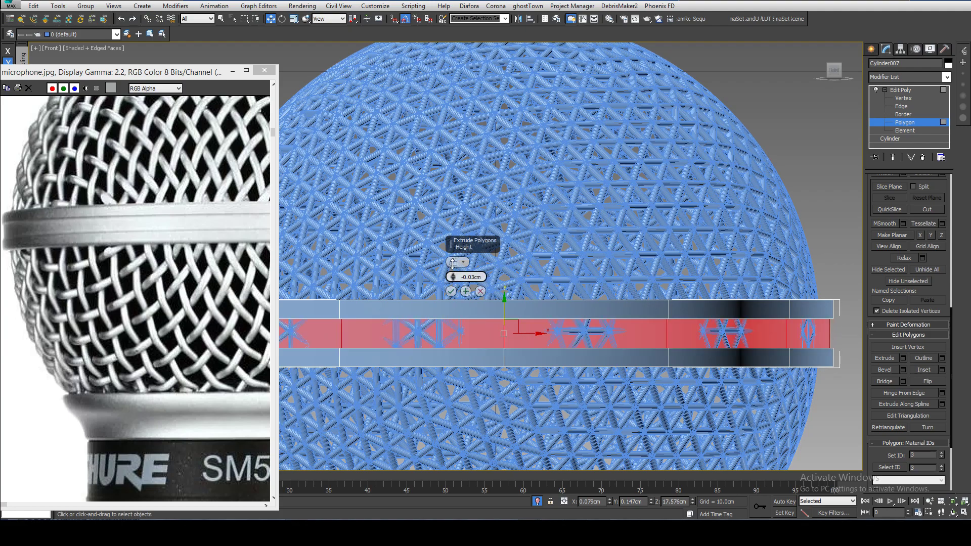
click(450, 291)
Return to the whole band object and scale it up uniformly to about 103 percent
scroll(429, 296, down, 3)
middle_drag(430, 295, 592, 284)
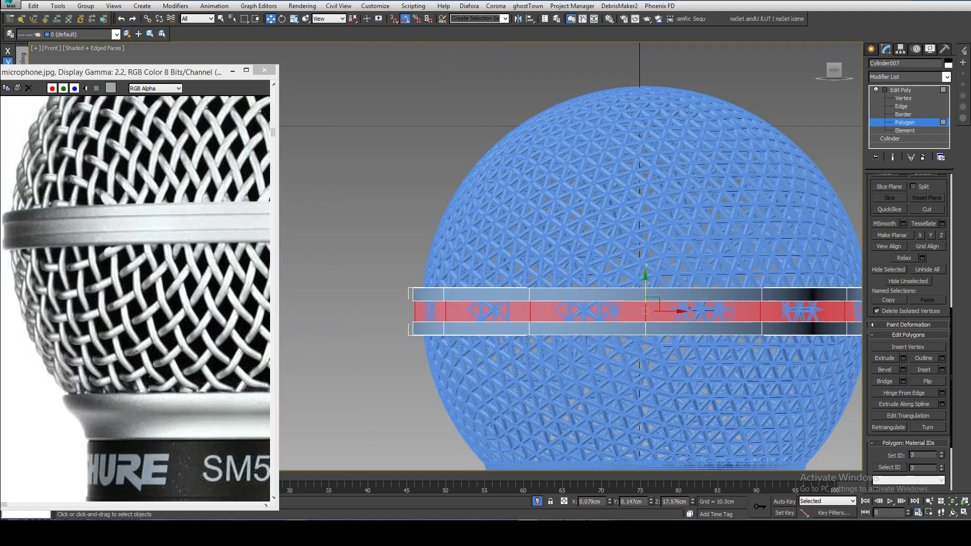
click(900, 90)
scroll(512, 228, up, 3)
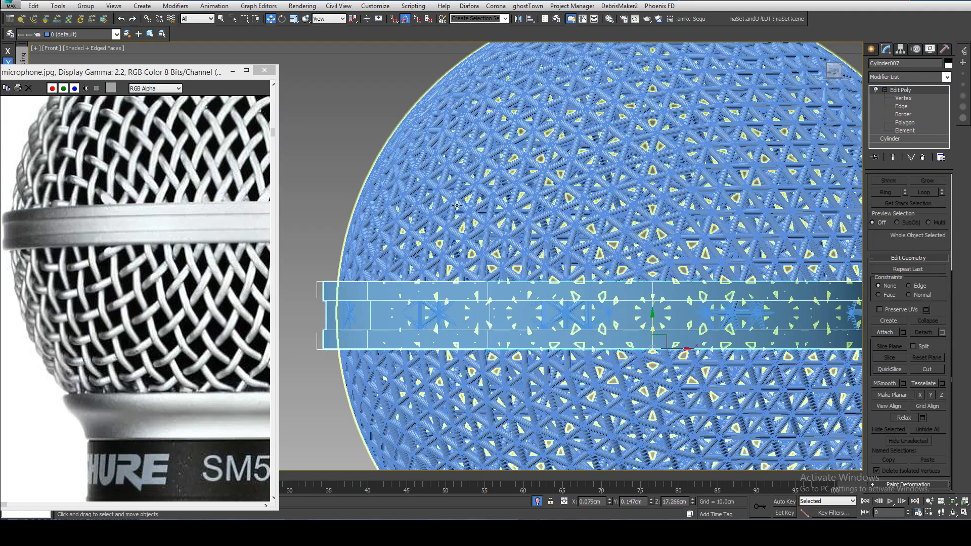
key(r)
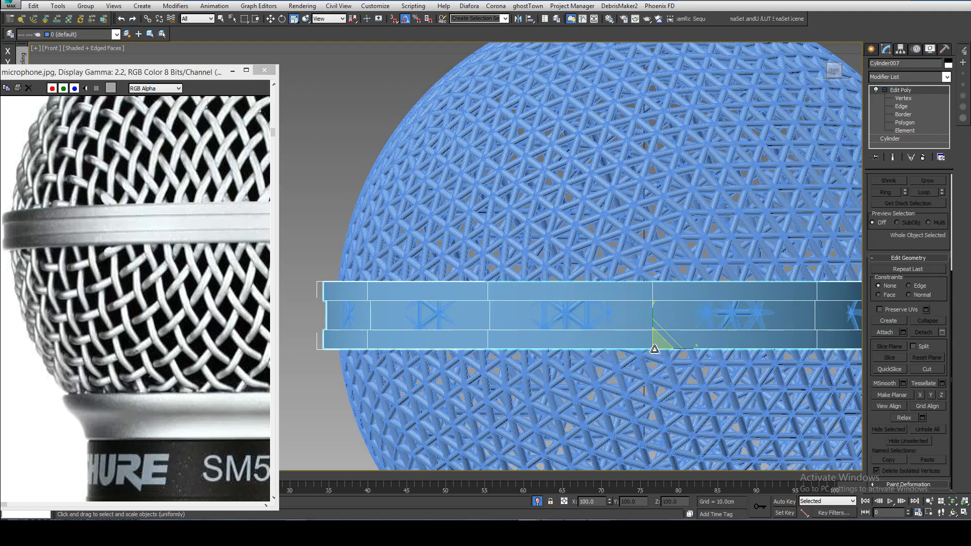
drag(653, 348, 654, 346)
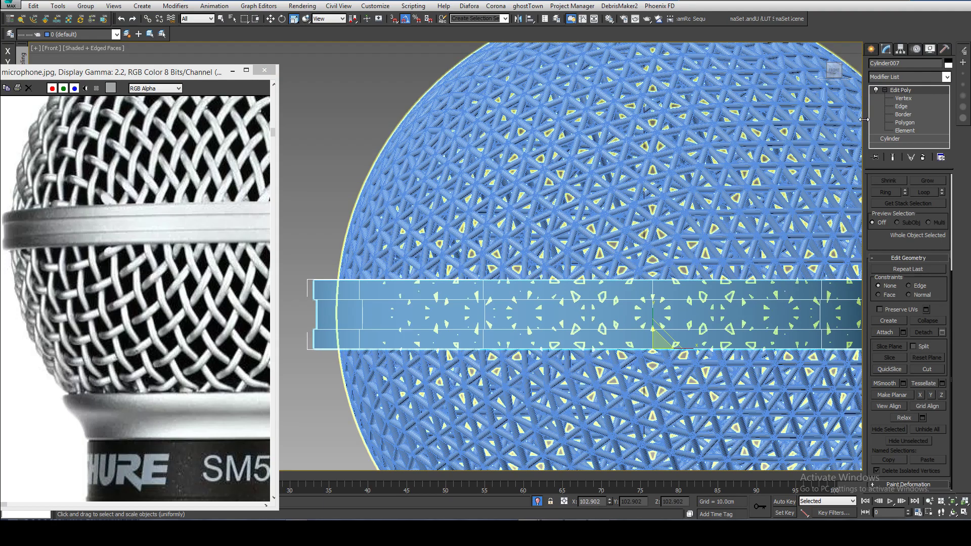
Connect the ring of vertical edges around the band's recessed middle strip with 2 segments pinched close to the strip's borders
click(903, 105)
middle_drag(448, 293, 633, 278)
scroll(447, 299, up, 4)
click(382, 313)
click(417, 324)
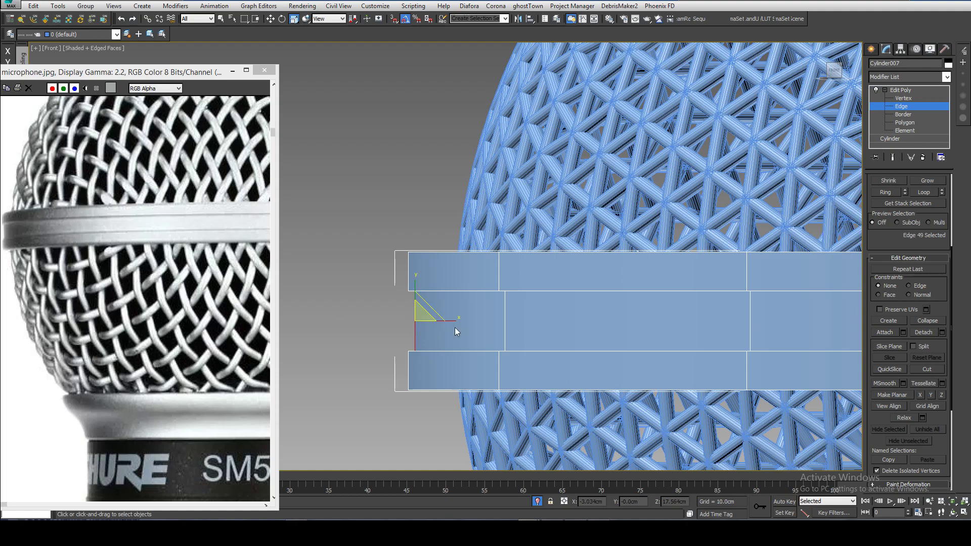
key(alt+r)
right_click(502, 316)
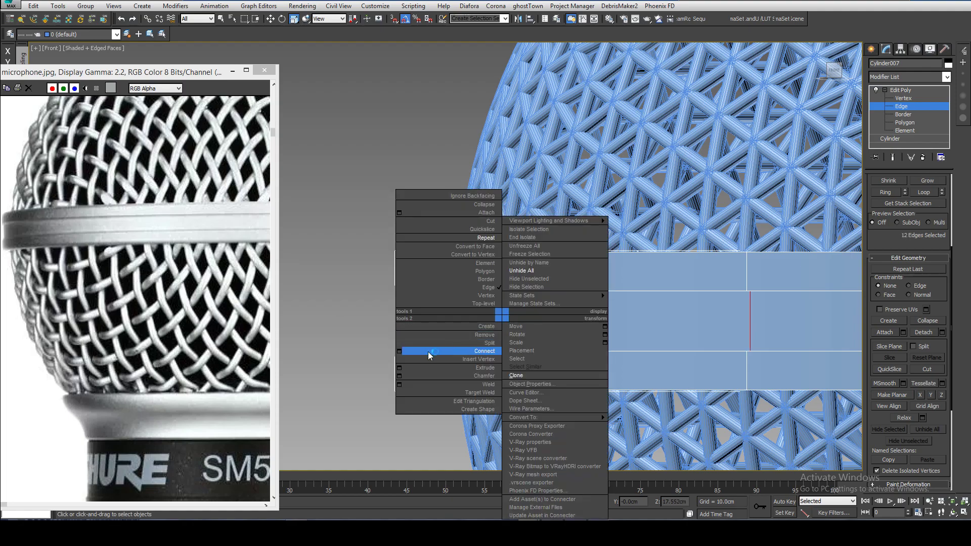
click(399, 351)
drag(451, 278, 451, 121)
click(451, 306)
Connect the ring of vertical edges around the band's upper raised strip with 2 segments and a pinch of 87
click(407, 279)
shift+click(499, 273)
right_click(498, 271)
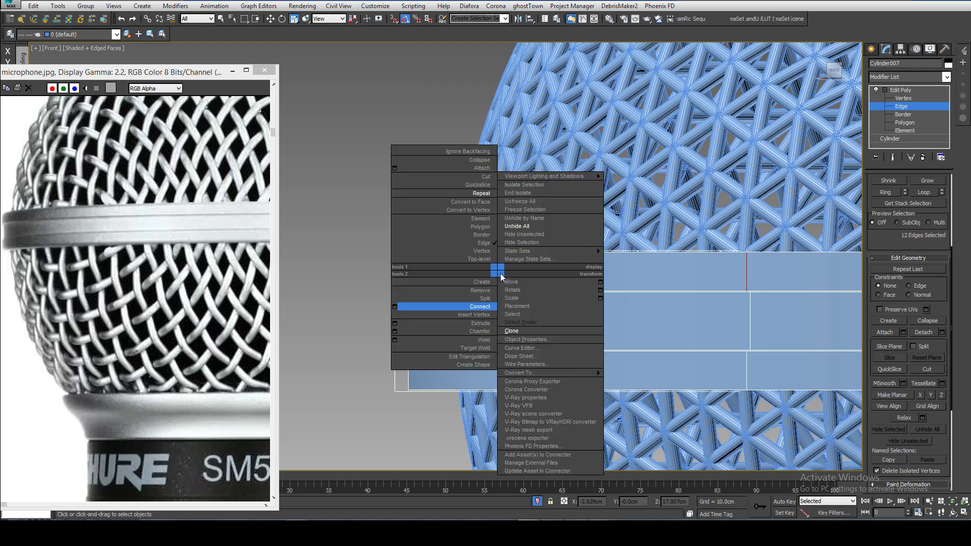
click(480, 306)
key(ctrl+z)
right_click(471, 283)
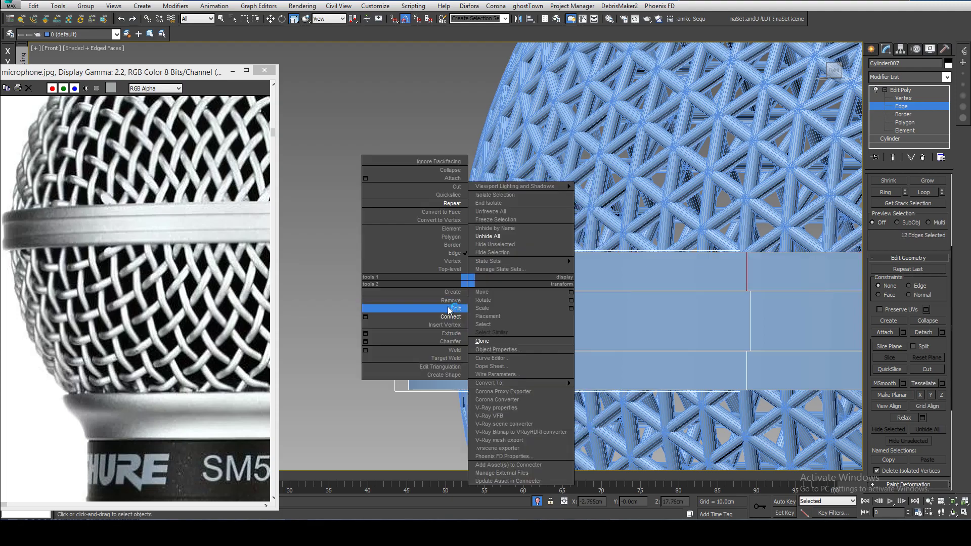
click(365, 317)
scroll(455, 283, up, 4)
drag(453, 277, 454, 285)
click(451, 305)
middle_drag(451, 306, 426, 298)
Connect the ring of vertical edges around the band's lower raised strip with 2 segments and a pinch of 87
click(411, 304)
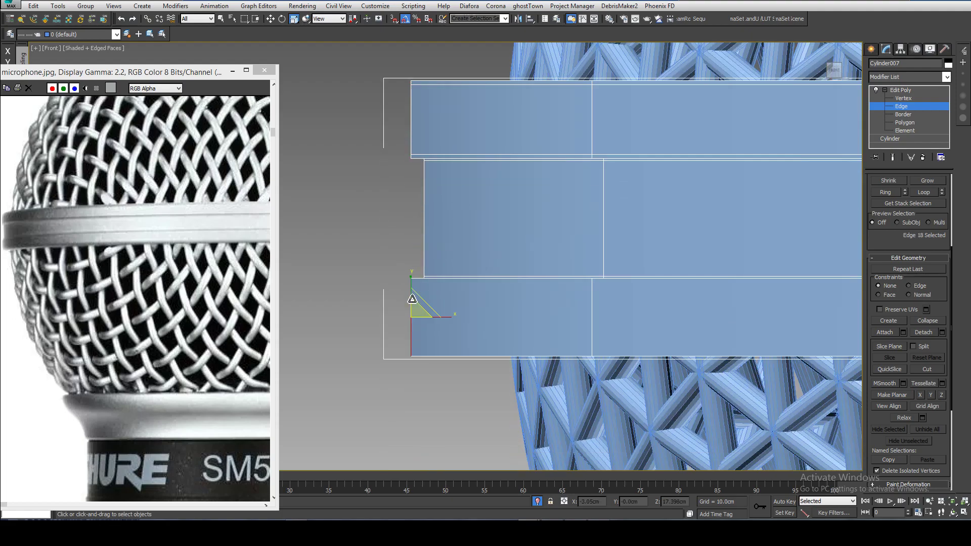
shift+click(589, 311)
right_click(586, 305)
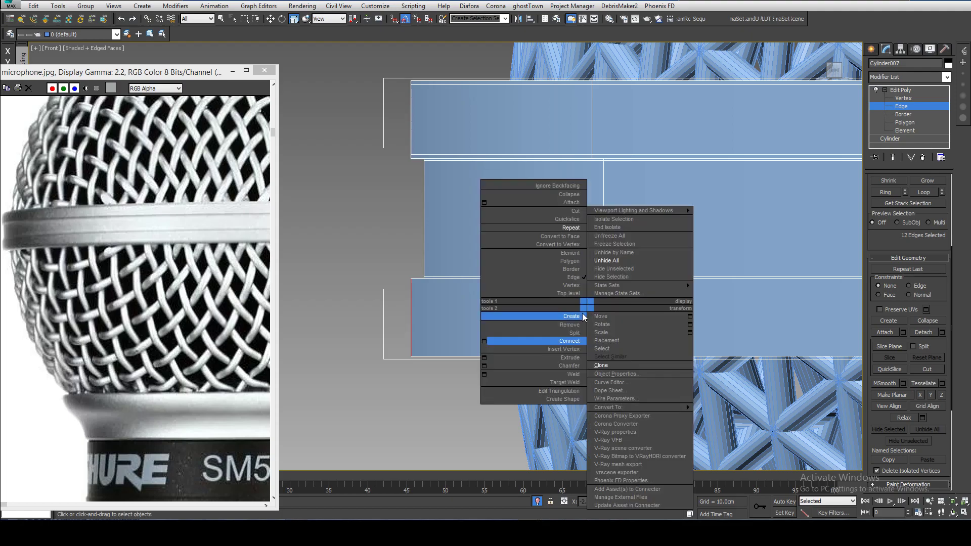
click(484, 340)
alt+middle_drag(496, 300, 560, 261)
click(451, 307)
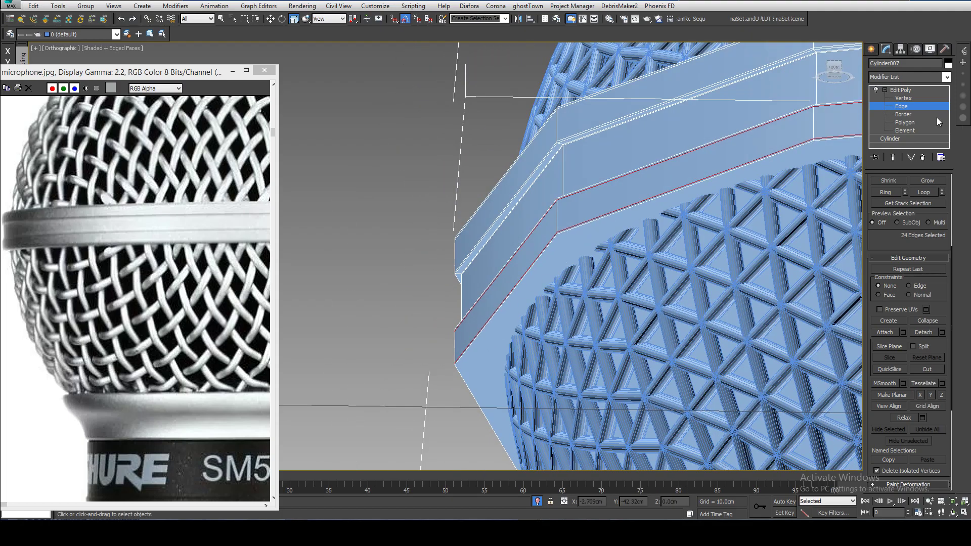
Try to connect the ring of short edges across the groove's upper ledge using the previous connect settings
scroll(559, 144, up, 6)
click(556, 158)
click(556, 159)
alt+middle_drag(556, 159, 731, 169)
click(886, 192)
scroll(739, 176, down, 3)
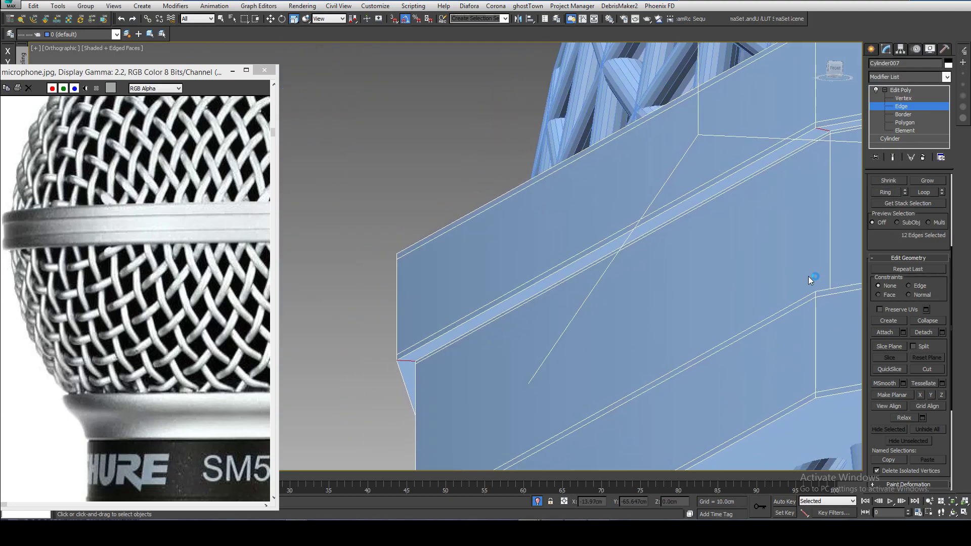
right_click(653, 312)
click(634, 347)
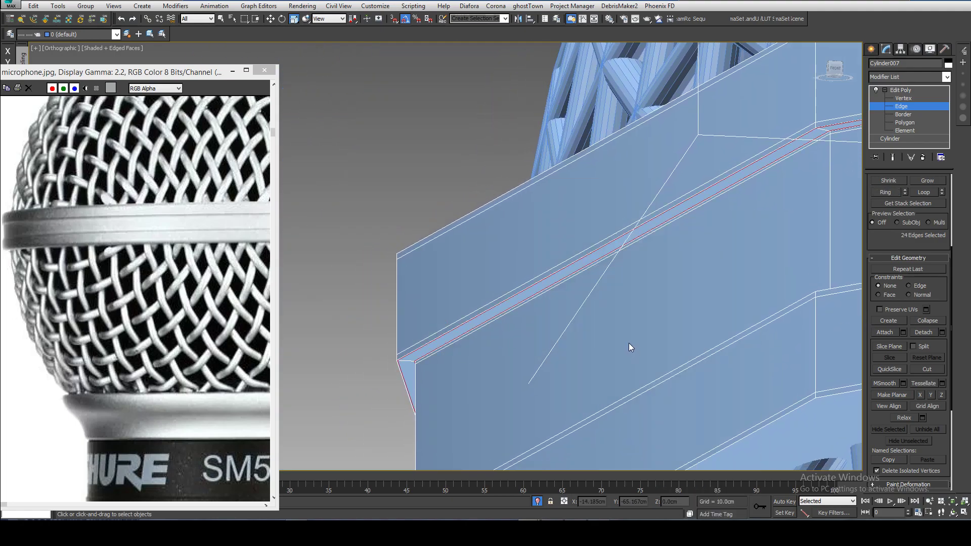
scroll(467, 333, up, 5)
key(ctrl+shift+e)
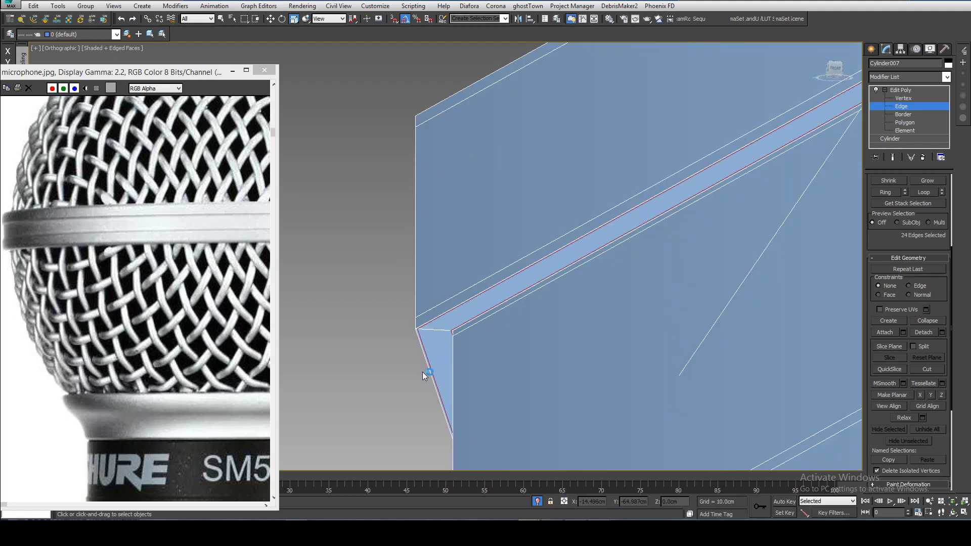
Connect the ring of short edges across the groove's upper ledge with 2 segments and a pinch of 69
right_click(460, 317)
double_click(426, 332)
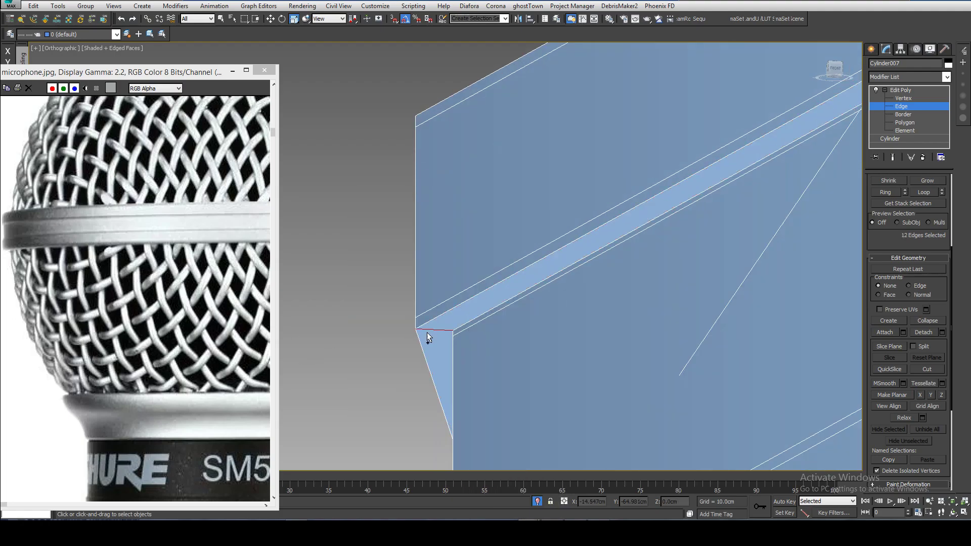
right_click(424, 315)
click(321, 351)
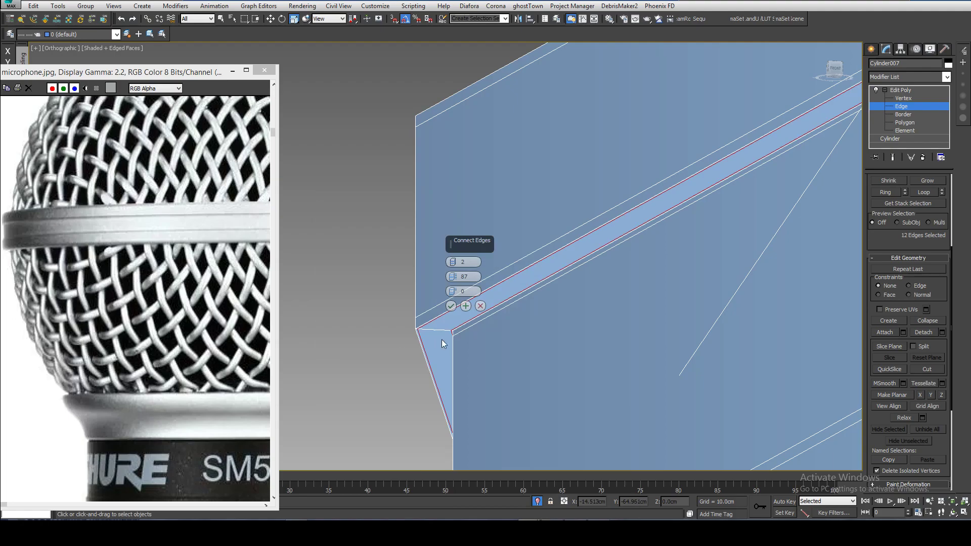
drag(454, 277, 463, 314)
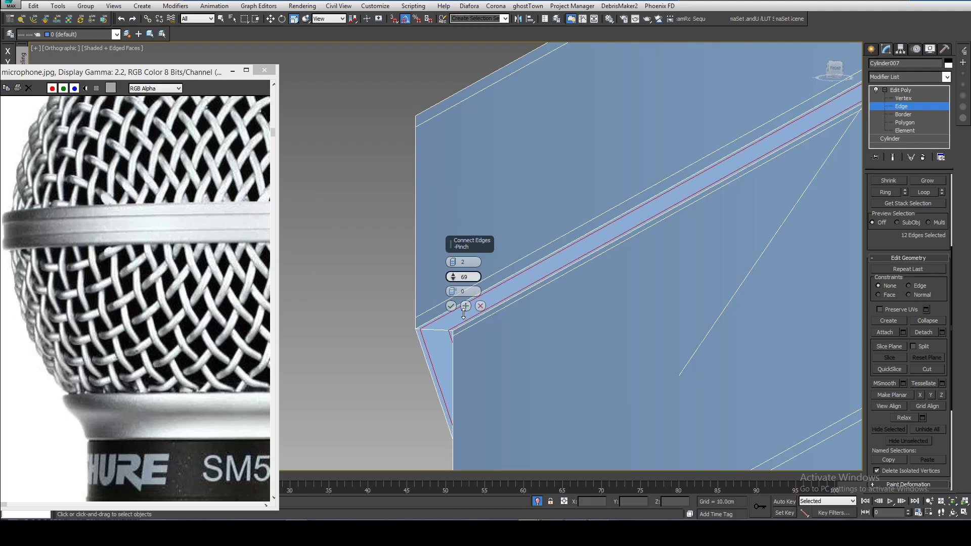
click(451, 306)
Connect the ring of short edges across the groove's lower ledge with the same 2 segments and pinch of 69
scroll(425, 154, down, 4)
alt+middle_drag(429, 166, 480, 135)
scroll(490, 296, up, 4)
click(455, 327)
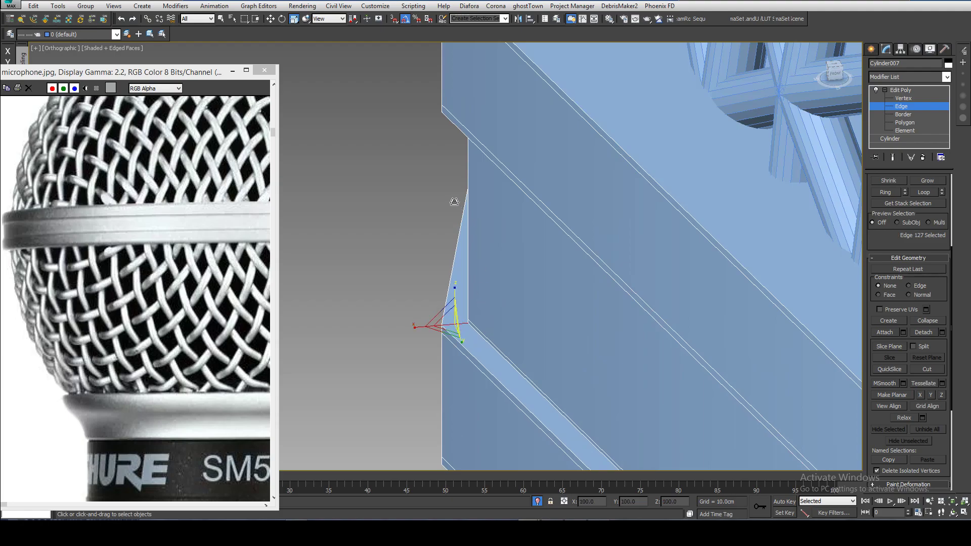
alt+middle_drag(494, 186, 698, 413)
scroll(698, 413, up, 6)
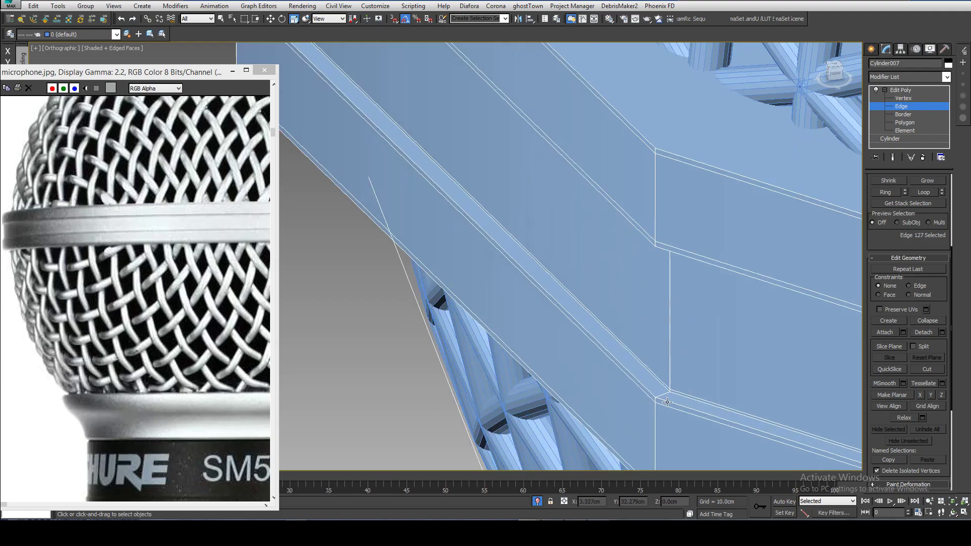
double_click(664, 392)
right_click(664, 318)
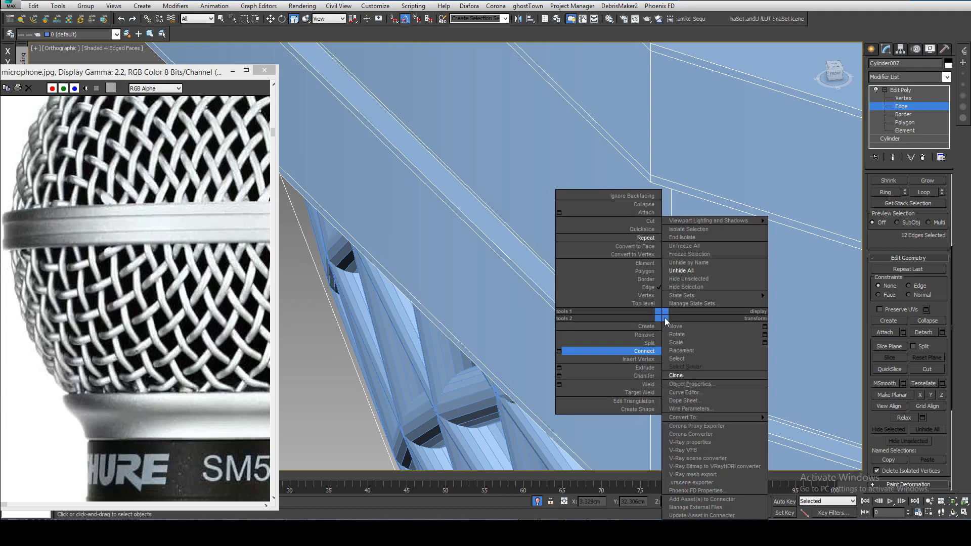
click(640, 348)
middle_drag(602, 391, 663, 432)
scroll(663, 432, down, 6)
alt+middle_drag(645, 385, 876, 216)
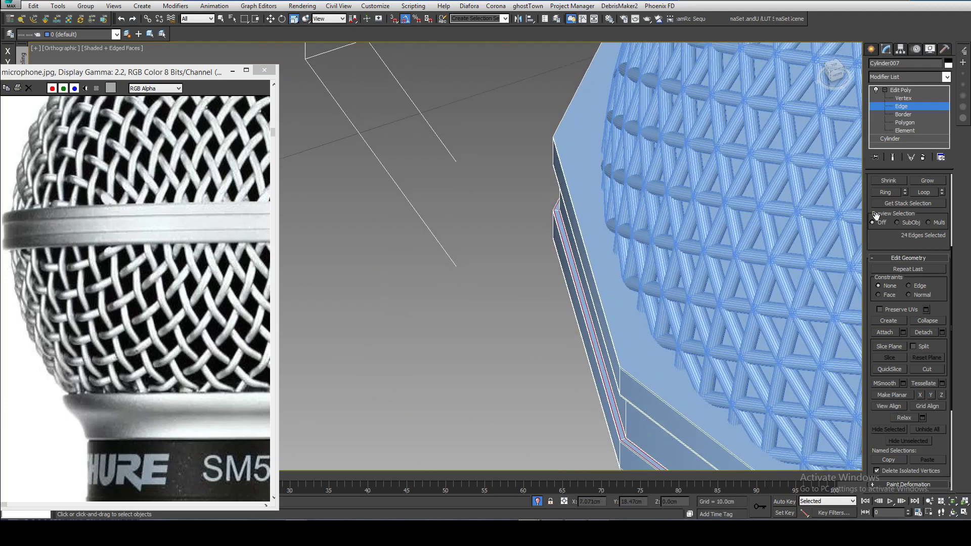
Select the band's top and bottom cap polygons and inset them by 0.07 cm
click(934, 123)
alt+middle_drag(689, 180, 521, 172)
scroll(509, 237, down, 3)
ctrl+click(507, 222)
scroll(506, 219, up, 5)
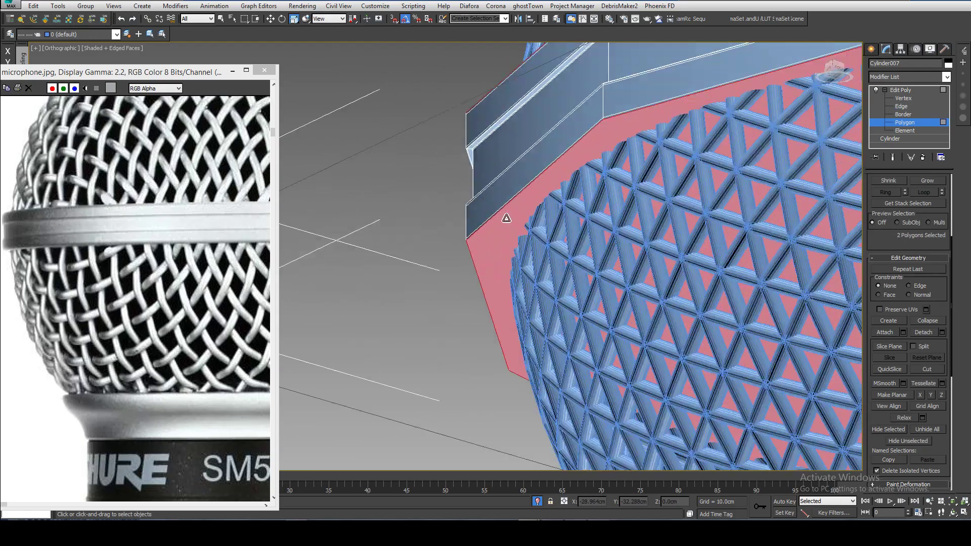
alt+middle_drag(627, 251, 621, 293)
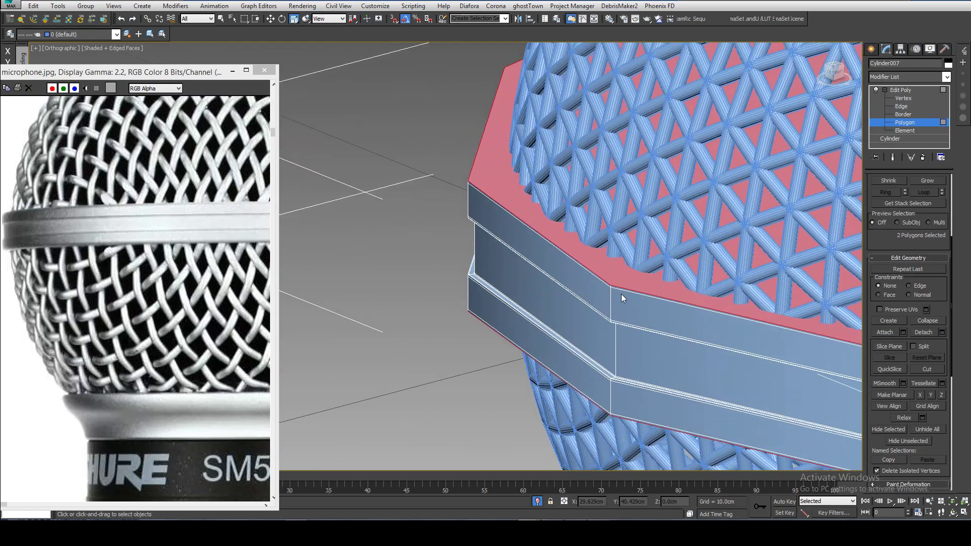
right_click(621, 293)
drag(945, 288, 947, 279)
scroll(939, 288, down, 5)
click(942, 276)
drag(452, 277, 452, 126)
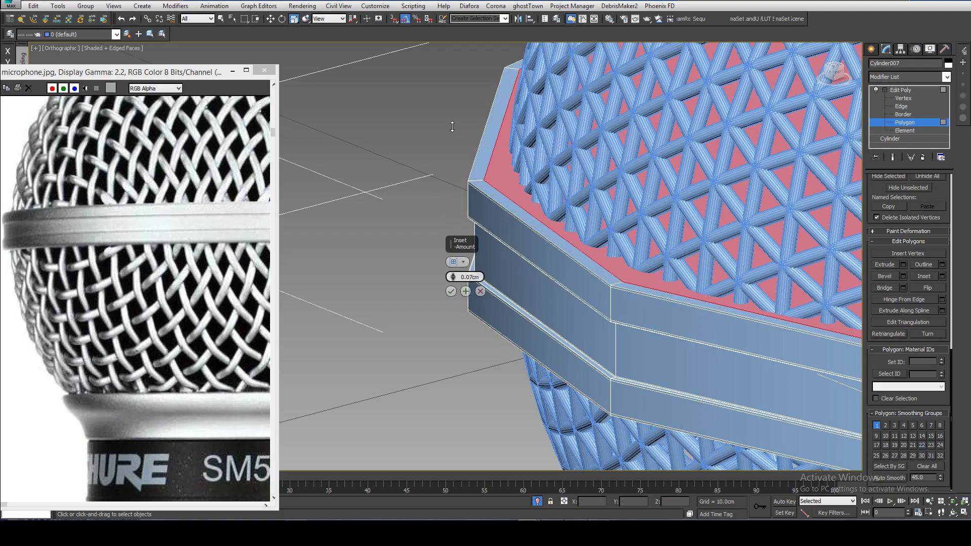
click(451, 291)
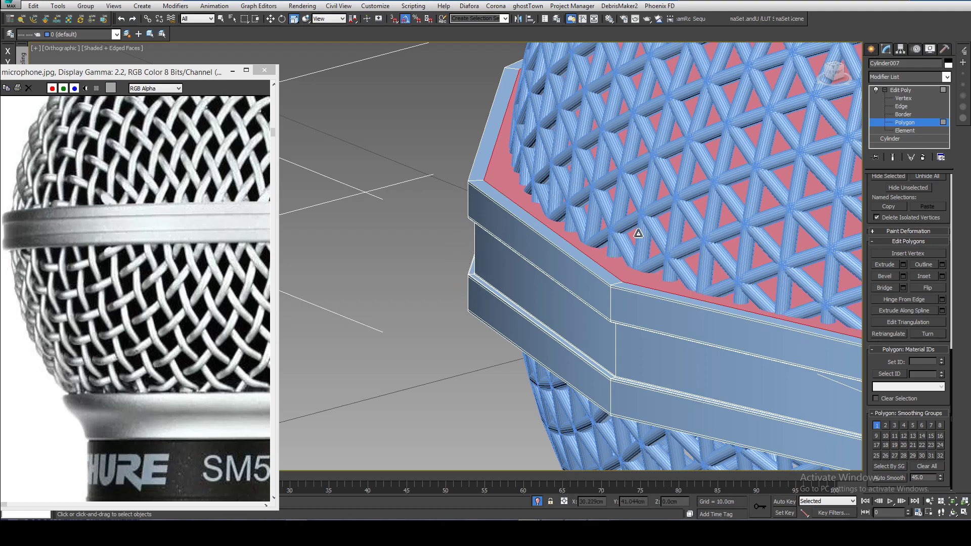
Isolate the band from the grille and frame it in the view
right_click(645, 187)
click(665, 102)
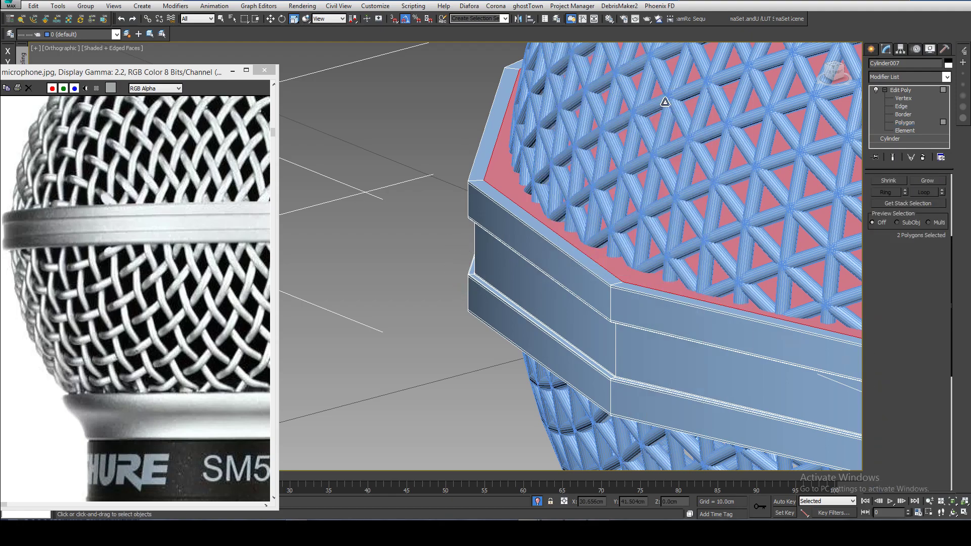
key(z)
alt+middle_drag(682, 169, 738, 168)
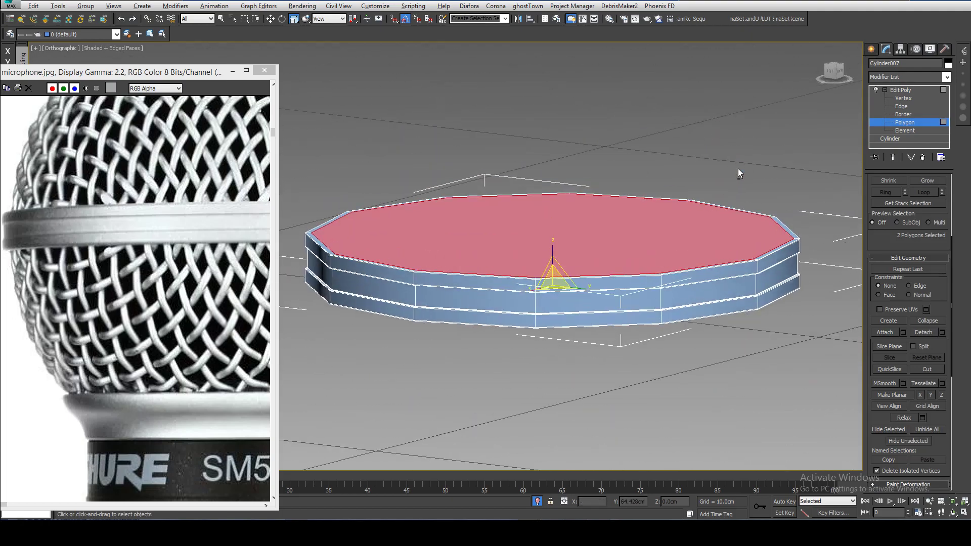
Bridge the selected top and bottom cap polygons to hollow the band into an open ring
scroll(940, 354, down, 5)
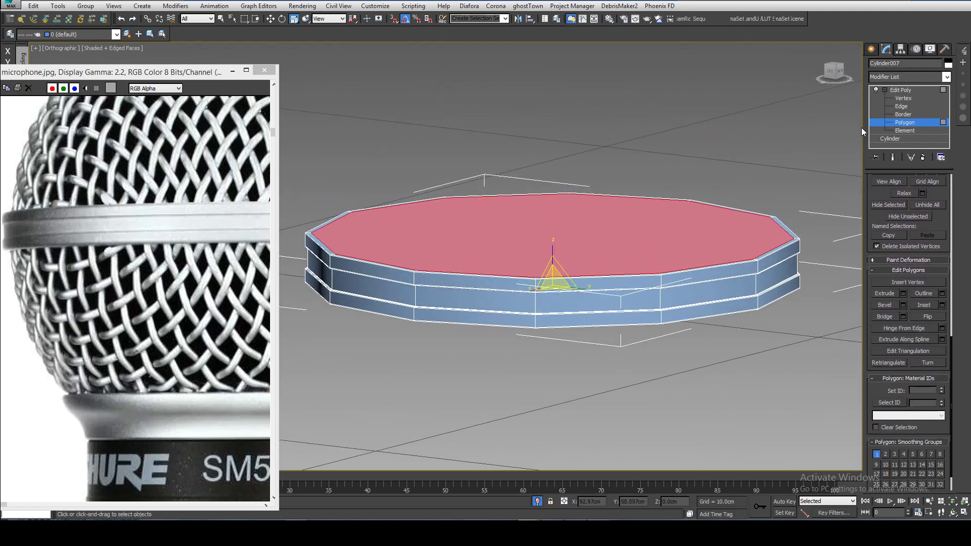
alt+middle_drag(656, 293, 674, 239)
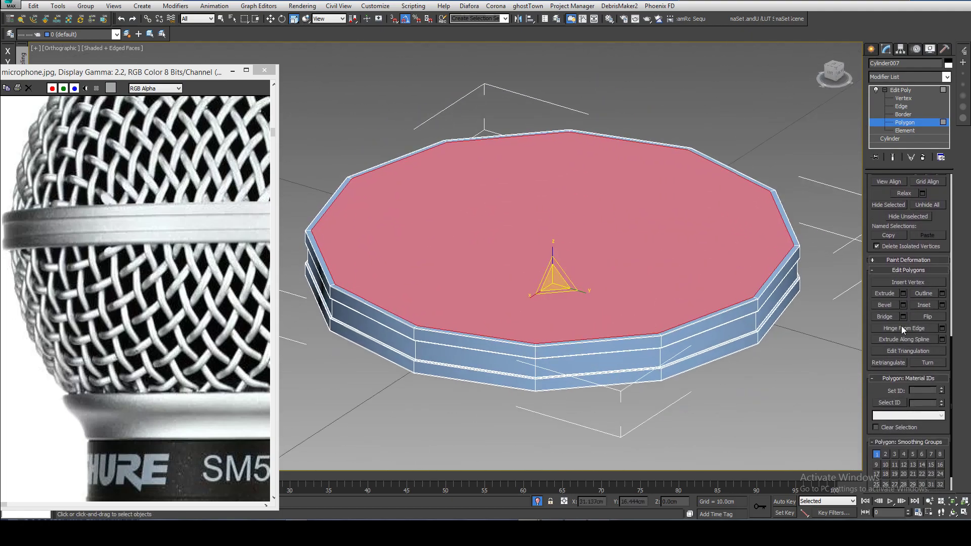
alt+middle_drag(748, 283, 786, 192)
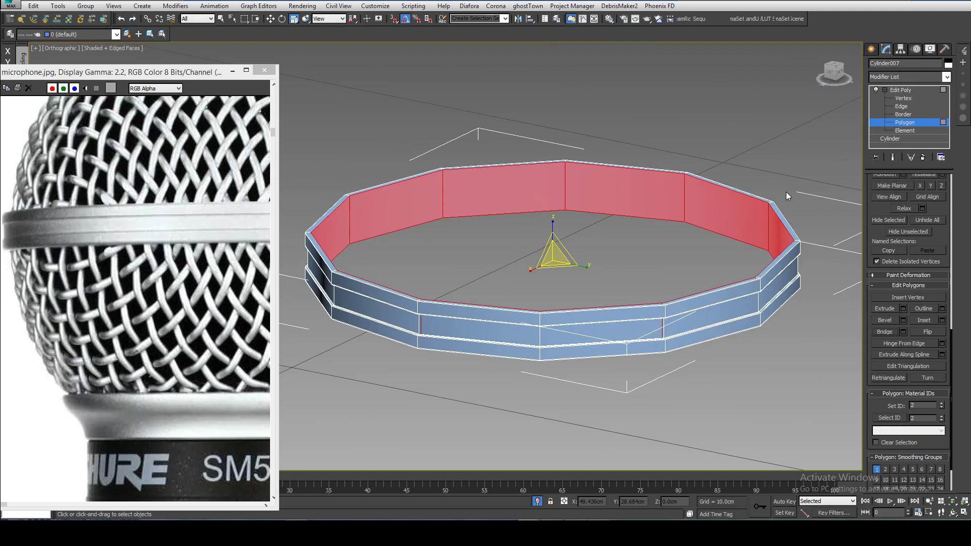
Connect the ring of vertical edges on the band's inner wall with 2 segments and a pinch of 95
click(899, 106)
scroll(588, 240, up, 10)
click(600, 238)
shift+click(356, 244)
right_click(356, 238)
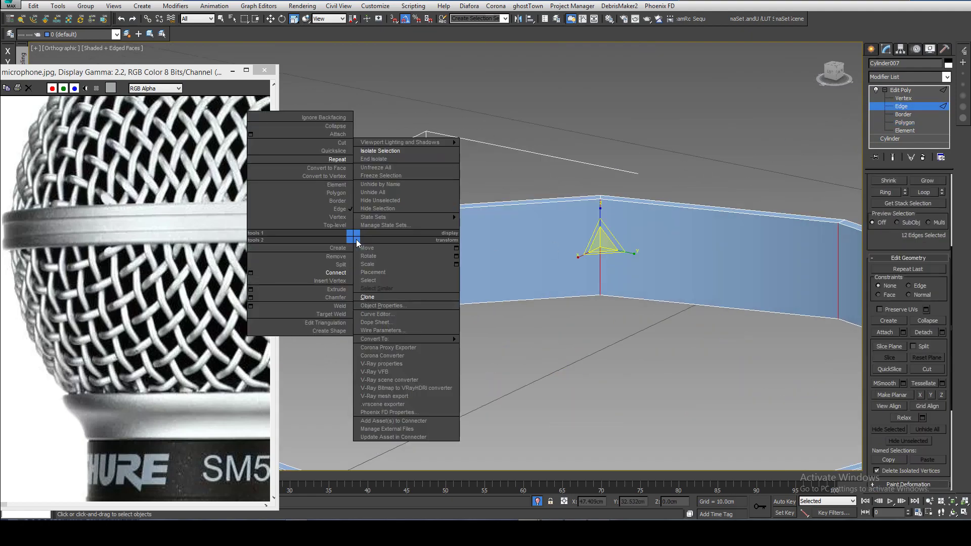
click(250, 273)
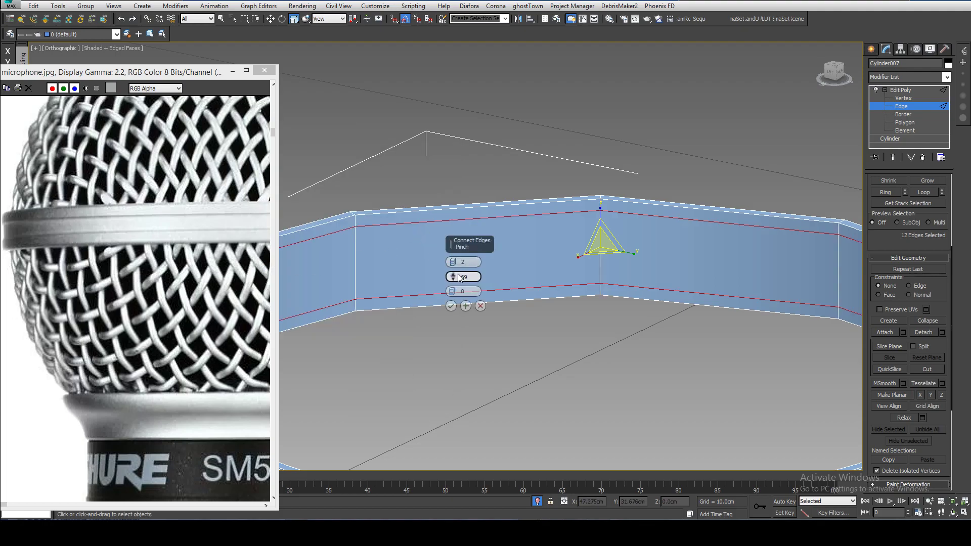
drag(459, 277, 435, 219)
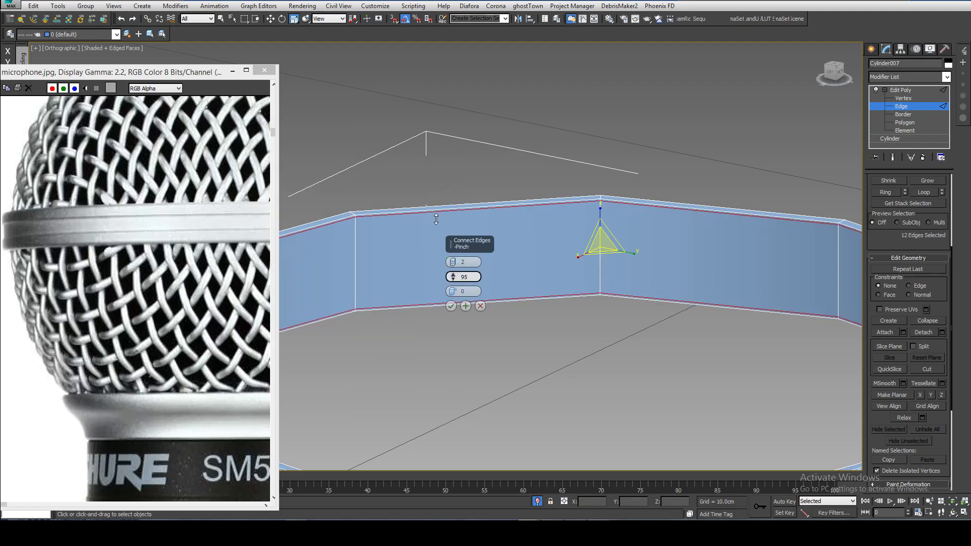
click(450, 305)
Connect the ring of short edges across the band's top rim with the same settings and return to the whole object
alt+middle_drag(485, 294, 566, 273)
scroll(549, 288, up, 2)
click(506, 289)
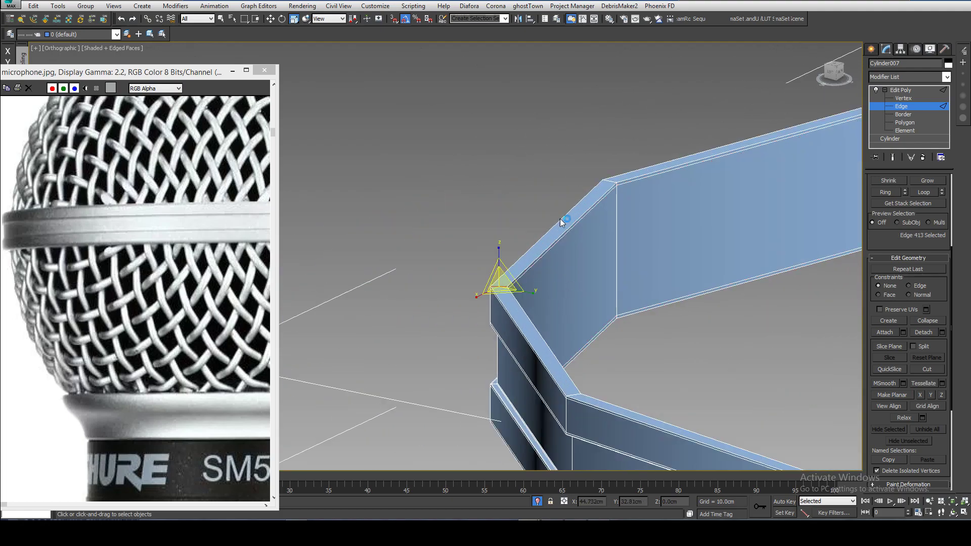
right_click(611, 183)
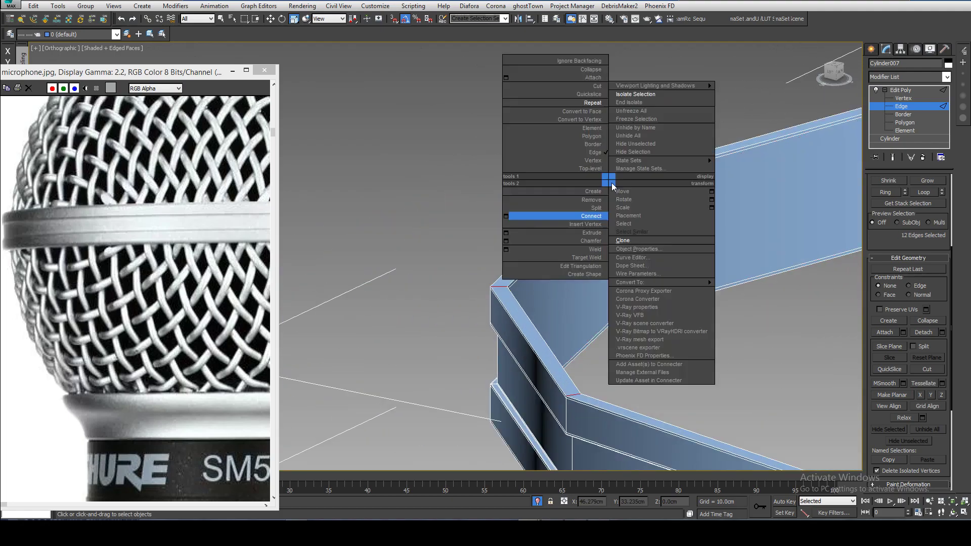
click(599, 218)
click(904, 93)
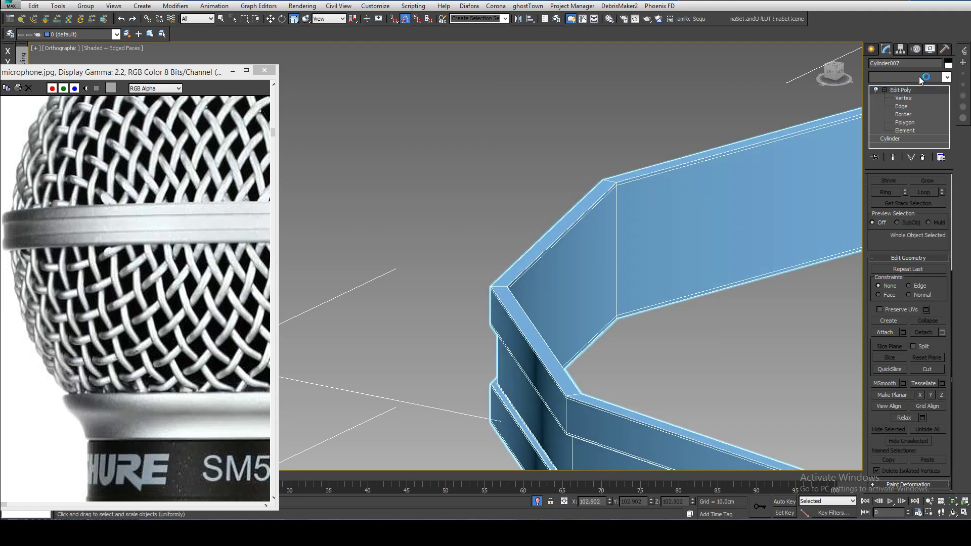
Add a TurboSmooth modifier to the band and set its iterations to 3
click(944, 77)
drag(949, 112, 948, 349)
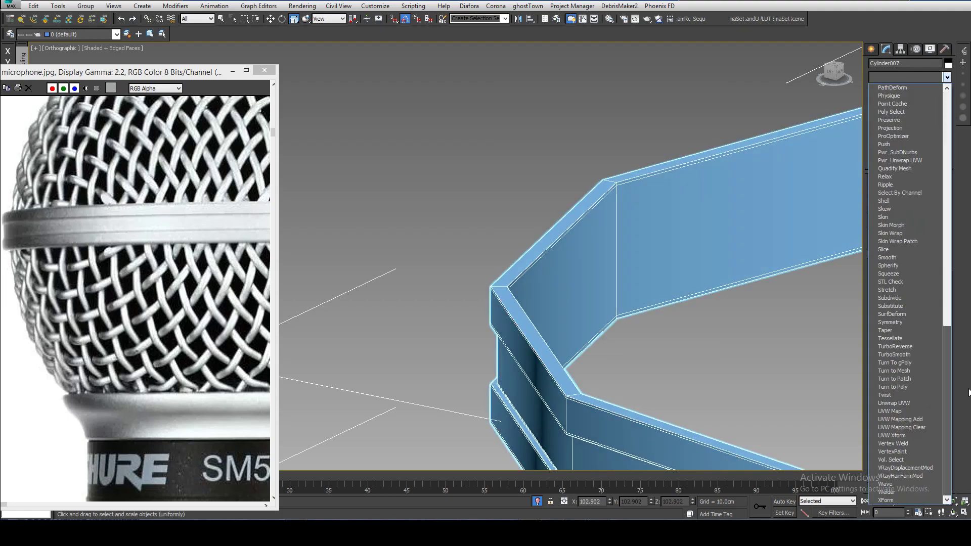
click(926, 353)
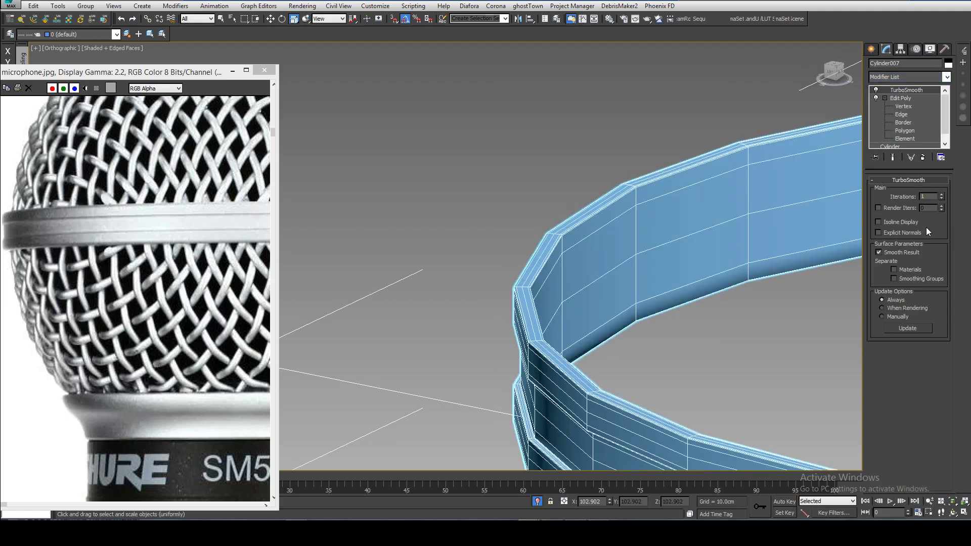
click(941, 194)
click(941, 195)
click(940, 196)
click(940, 199)
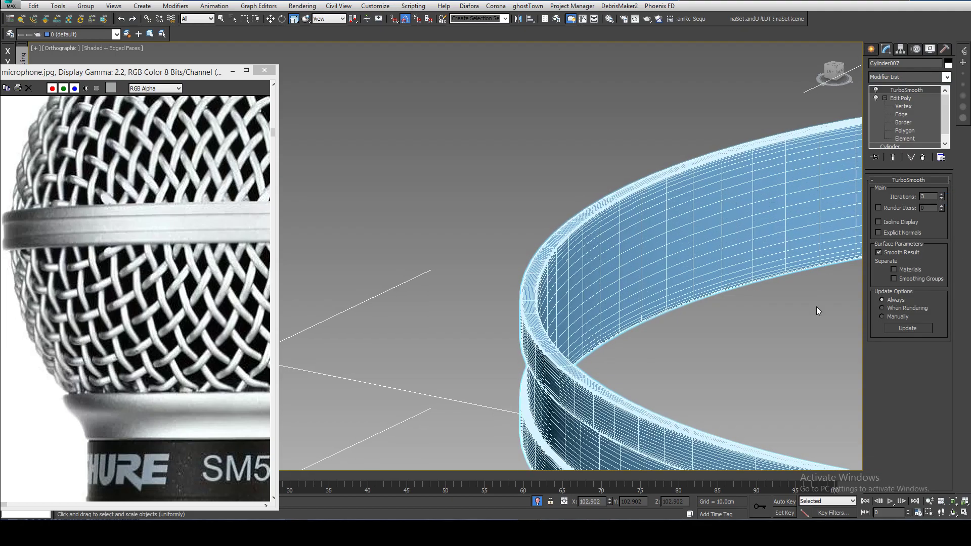
Turn off the edged-faces display, inspect the smoothed band and end isolation to bring back the whole microphone
click(813, 307)
key(F4)
middle_drag(785, 312, 702, 273)
scroll(702, 273, down, 3)
click(709, 335)
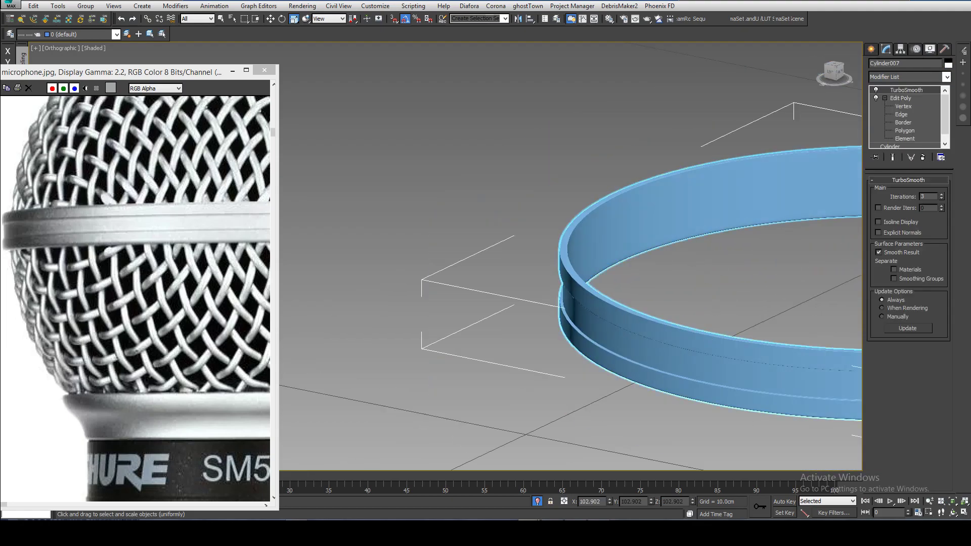
click(537, 501)
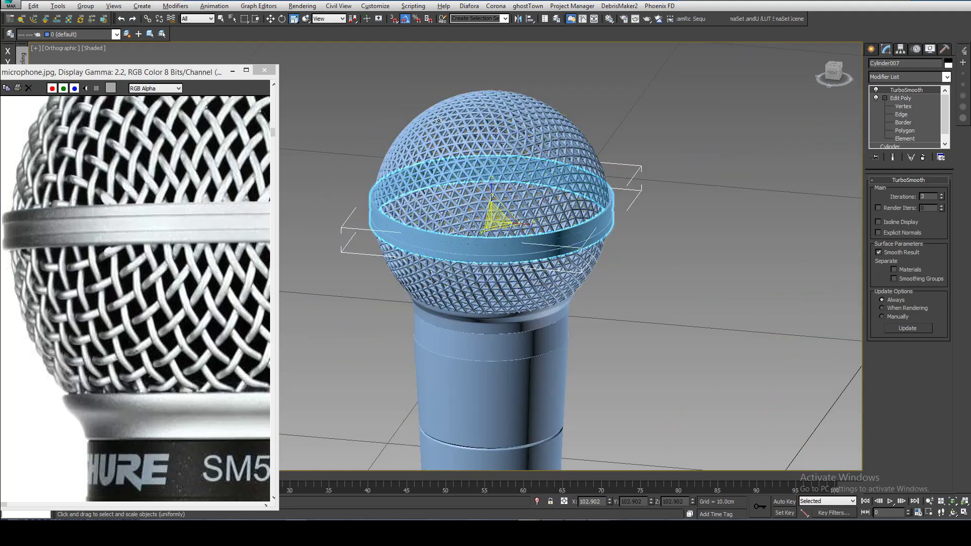
click(621, 87)
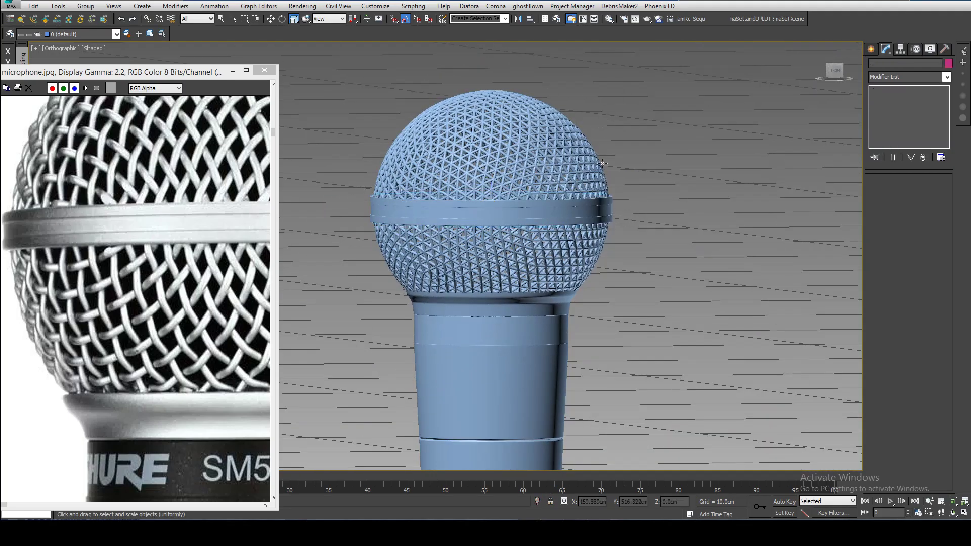
Set the Lattice modifier's strut sides to 73 on the grille sphere to make its wires rounder
scroll(613, 174, up, 5)
middle_drag(742, 175, 791, 239)
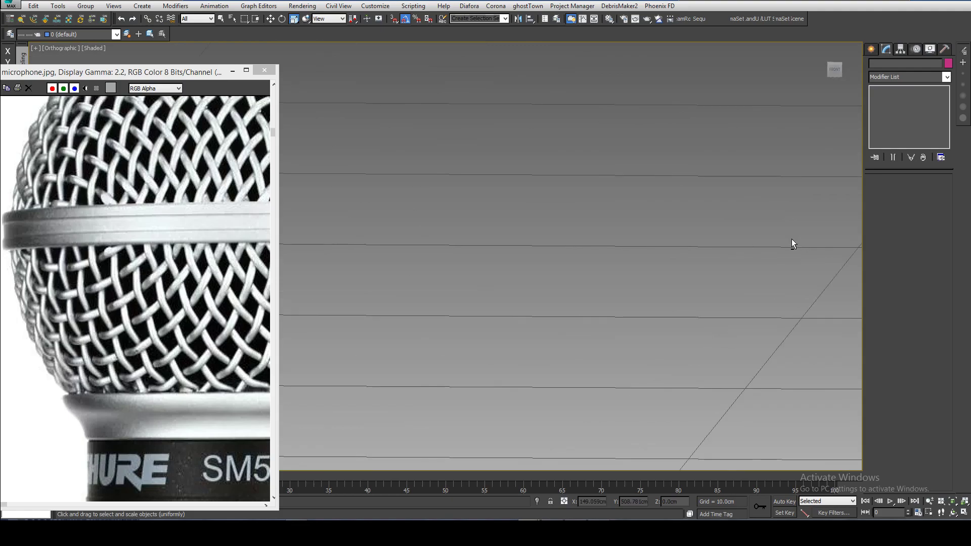
click(681, 228)
scroll(682, 229, up, 6)
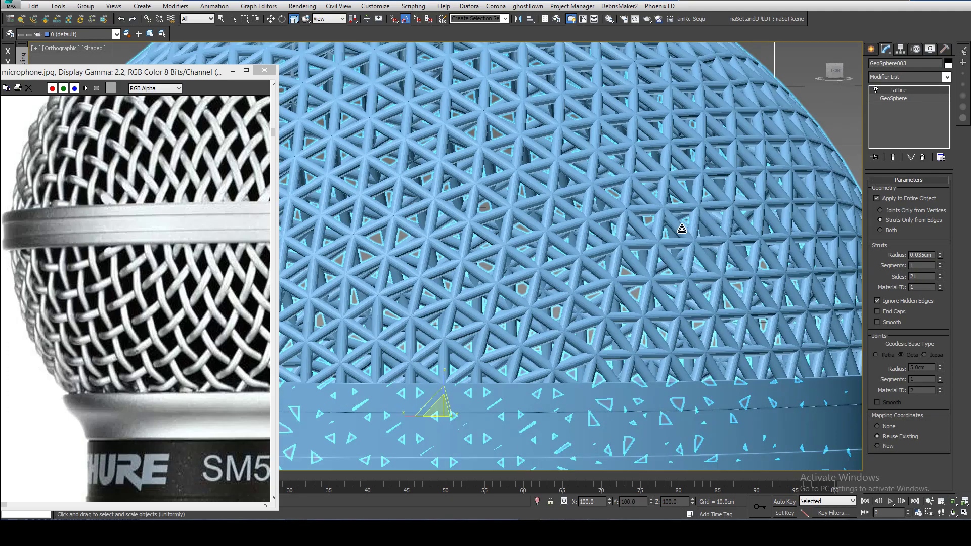
drag(939, 276, 941, 250)
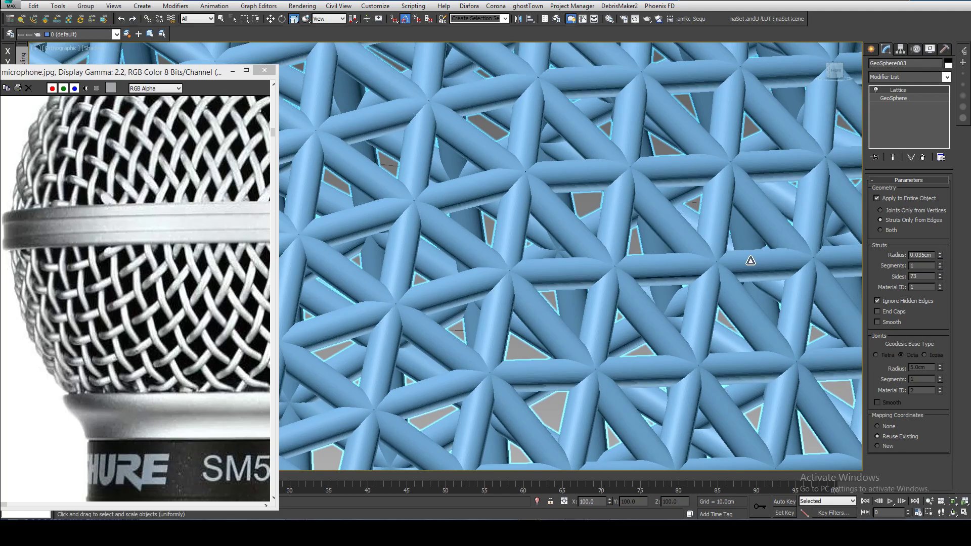
scroll(762, 260, down, 6)
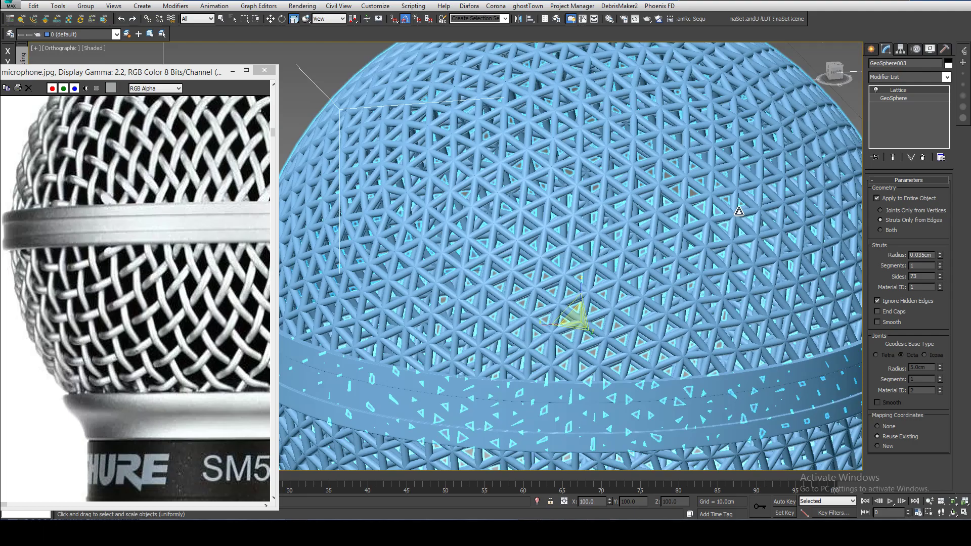
click(796, 57)
middle_drag(763, 122, 703, 177)
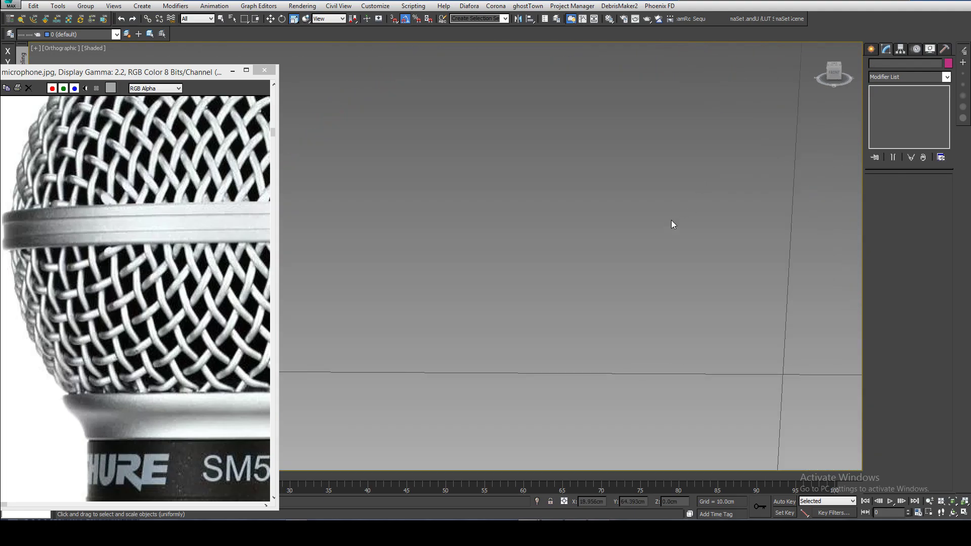
Clone the grille sphere in place as an independent copy named GeoSphere004
key(shift+z)
click(644, 244)
right_click(644, 244)
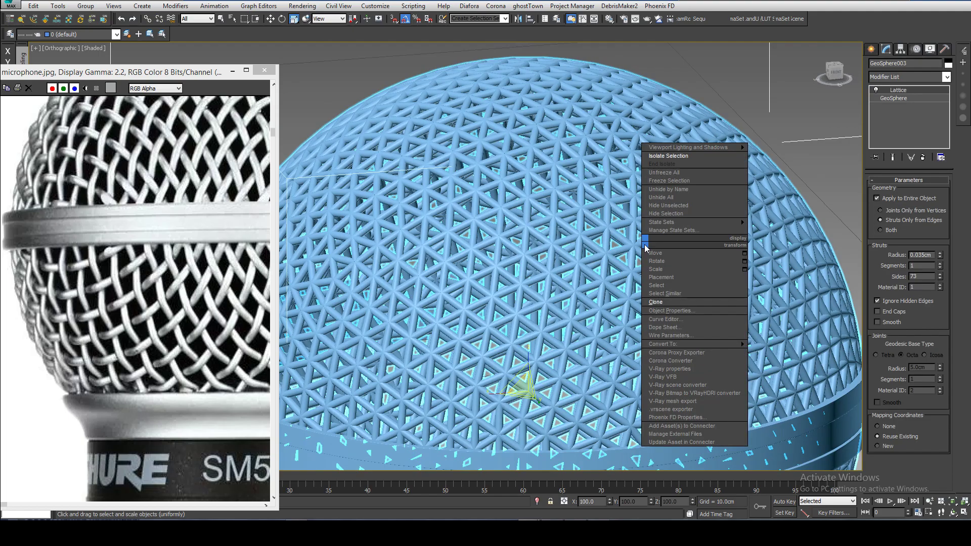
click(658, 301)
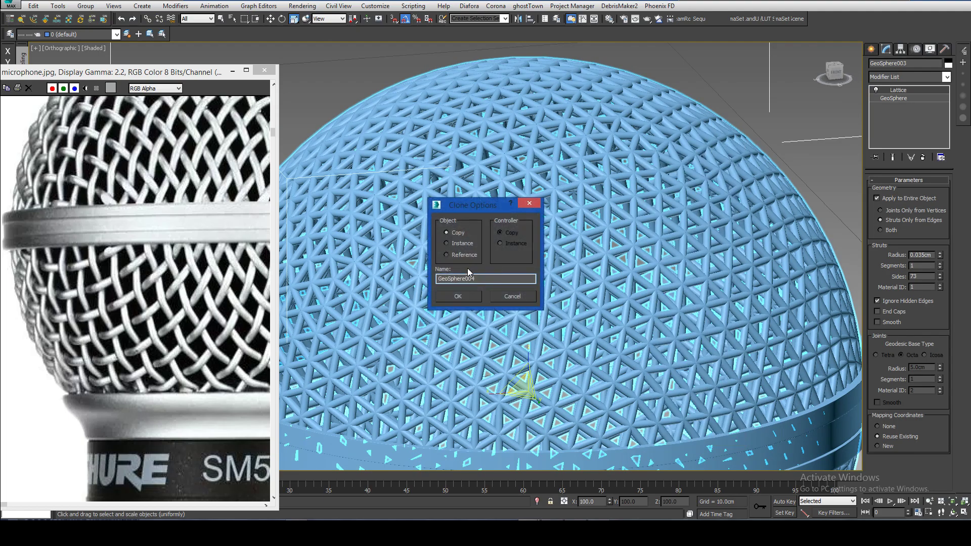
click(467, 295)
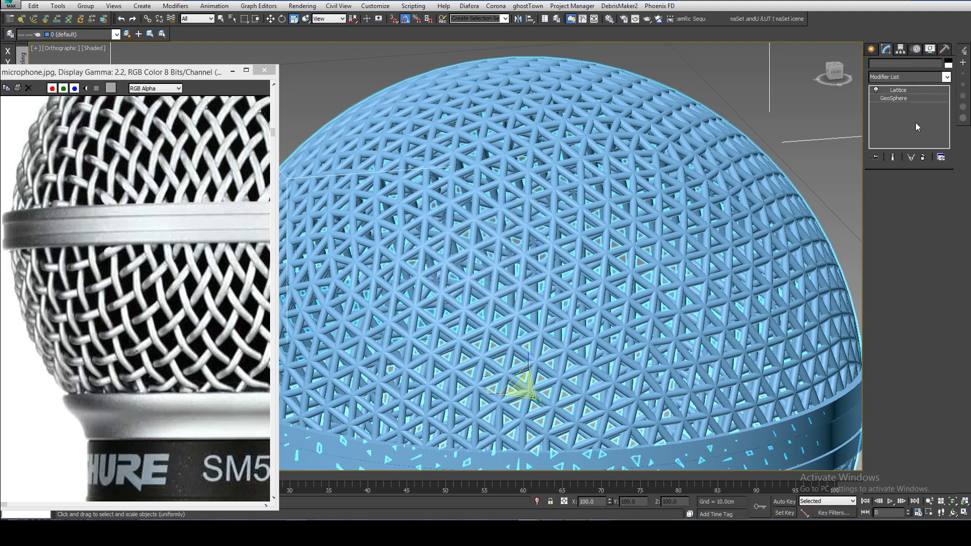
Remove the Lattice modifier from the cloned sphere and set its radius to 2.809 cm, so it sits inside the grille
click(923, 157)
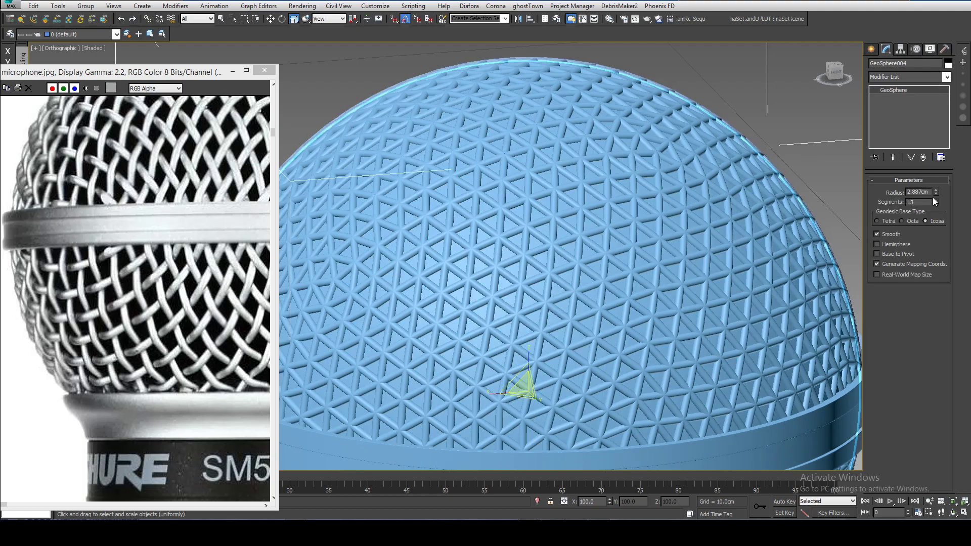
drag(935, 193, 935, 207)
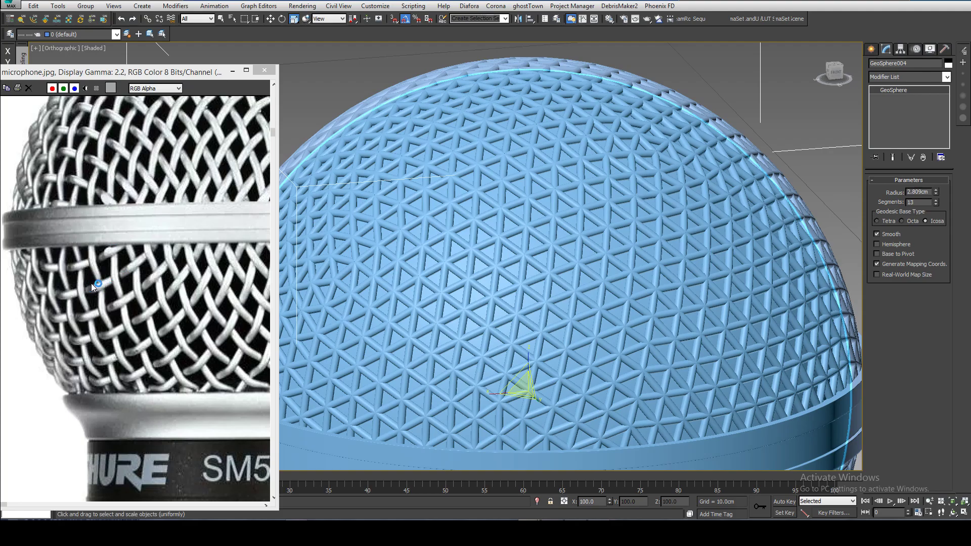
scroll(372, 259, down, 4)
middle_drag(391, 278, 481, 170)
click(649, 122)
Examine the whole microphone and compare its grille, band and collar with the reference photo
scroll(709, 285, down, 3)
middle_drag(709, 285, 655, 186)
alt+middle_drag(655, 186, 638, 187)
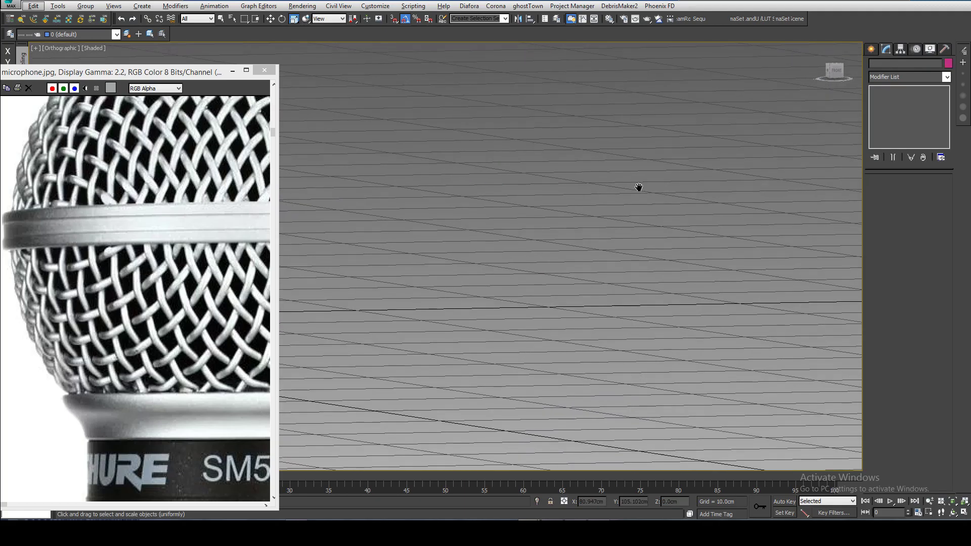
key(shift+z)
key(shift+z)
click(599, 136)
alt+middle_drag(599, 136, 654, 172)
click(655, 176)
click(154, 396)
scroll(162, 405, down, 2)
scroll(156, 353, up, 2)
middle_drag(135, 313, 161, 324)
middle_drag(89, 317, 175, 440)
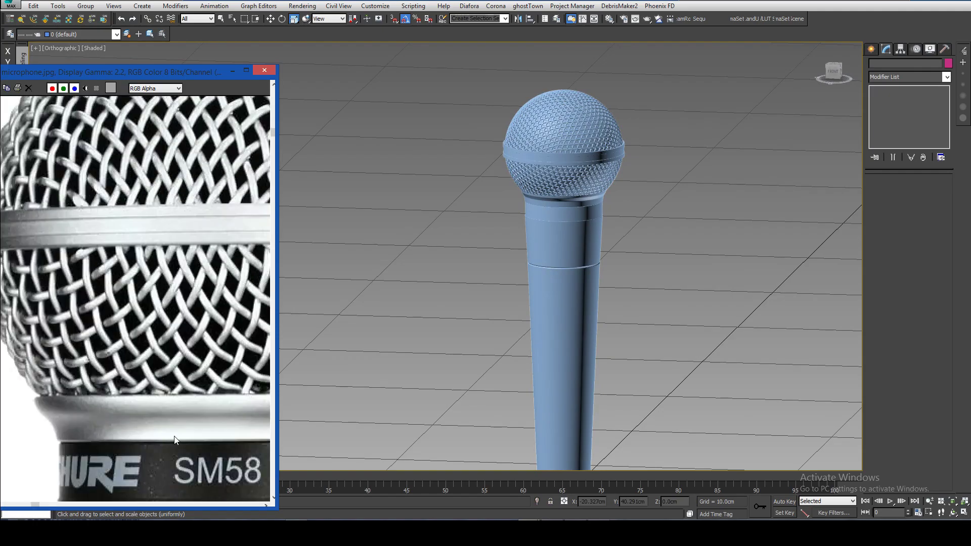
middle_drag(151, 341, 161, 351)
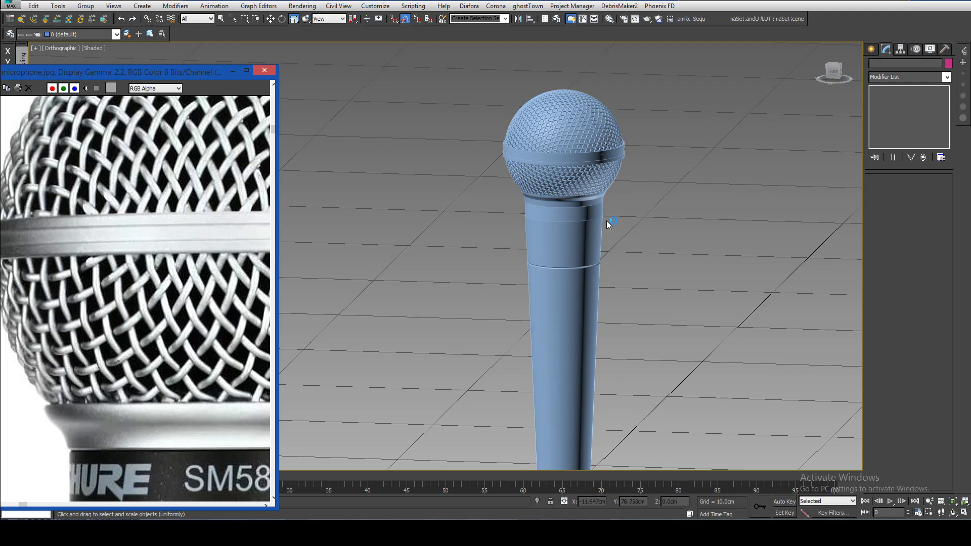